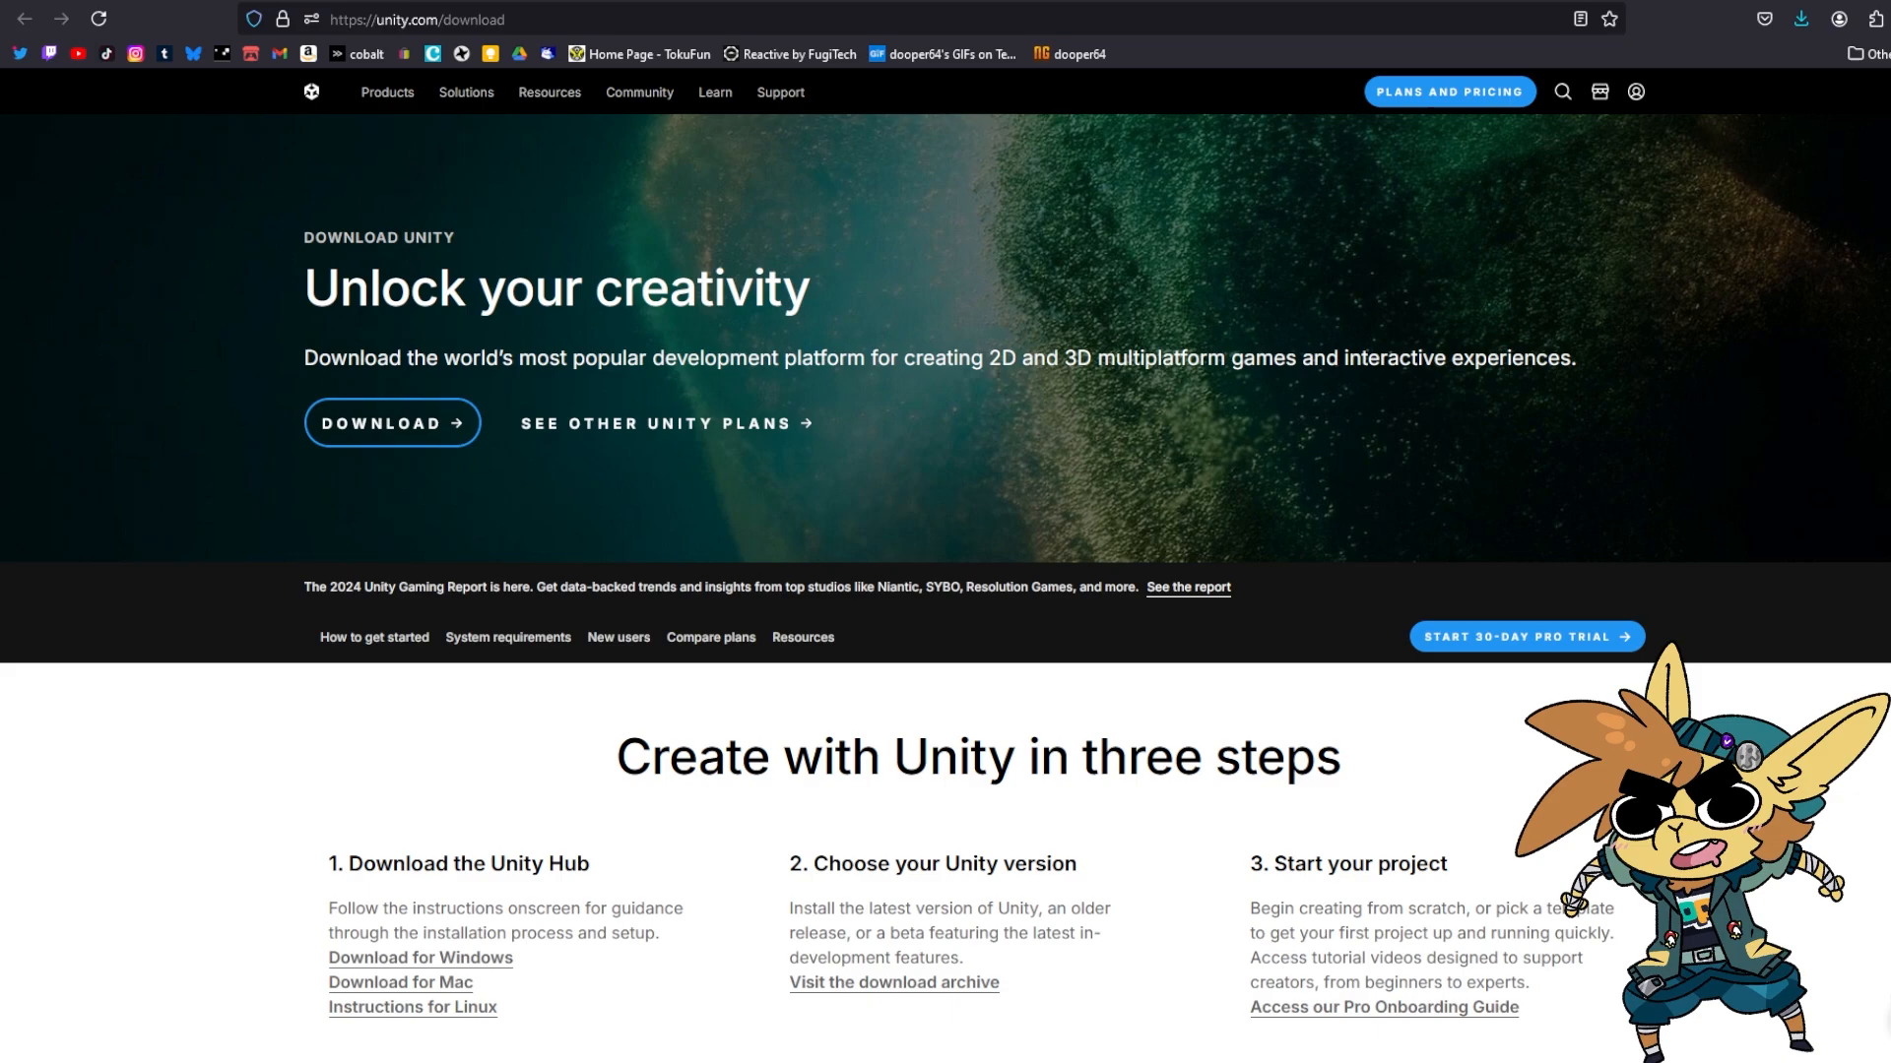
drag(1211, 112, 913, 177)
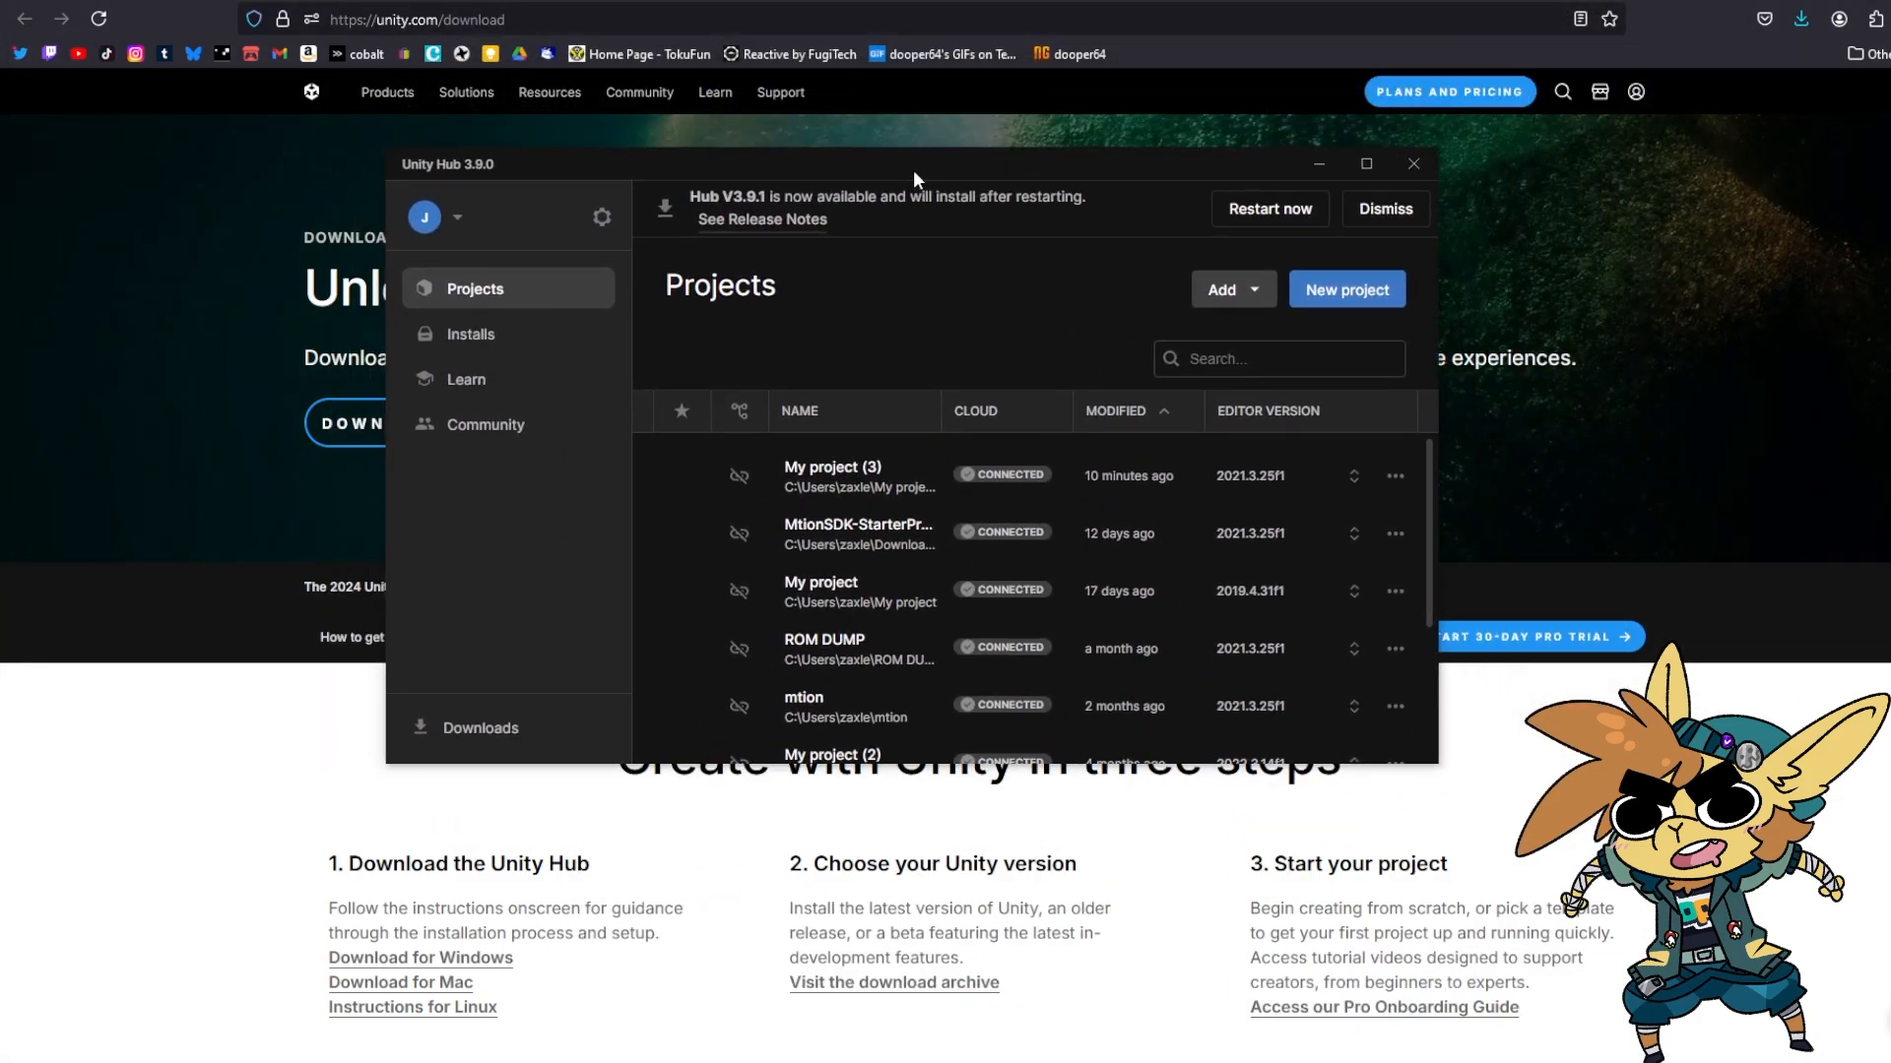
drag(889, 164, 984, 1062)
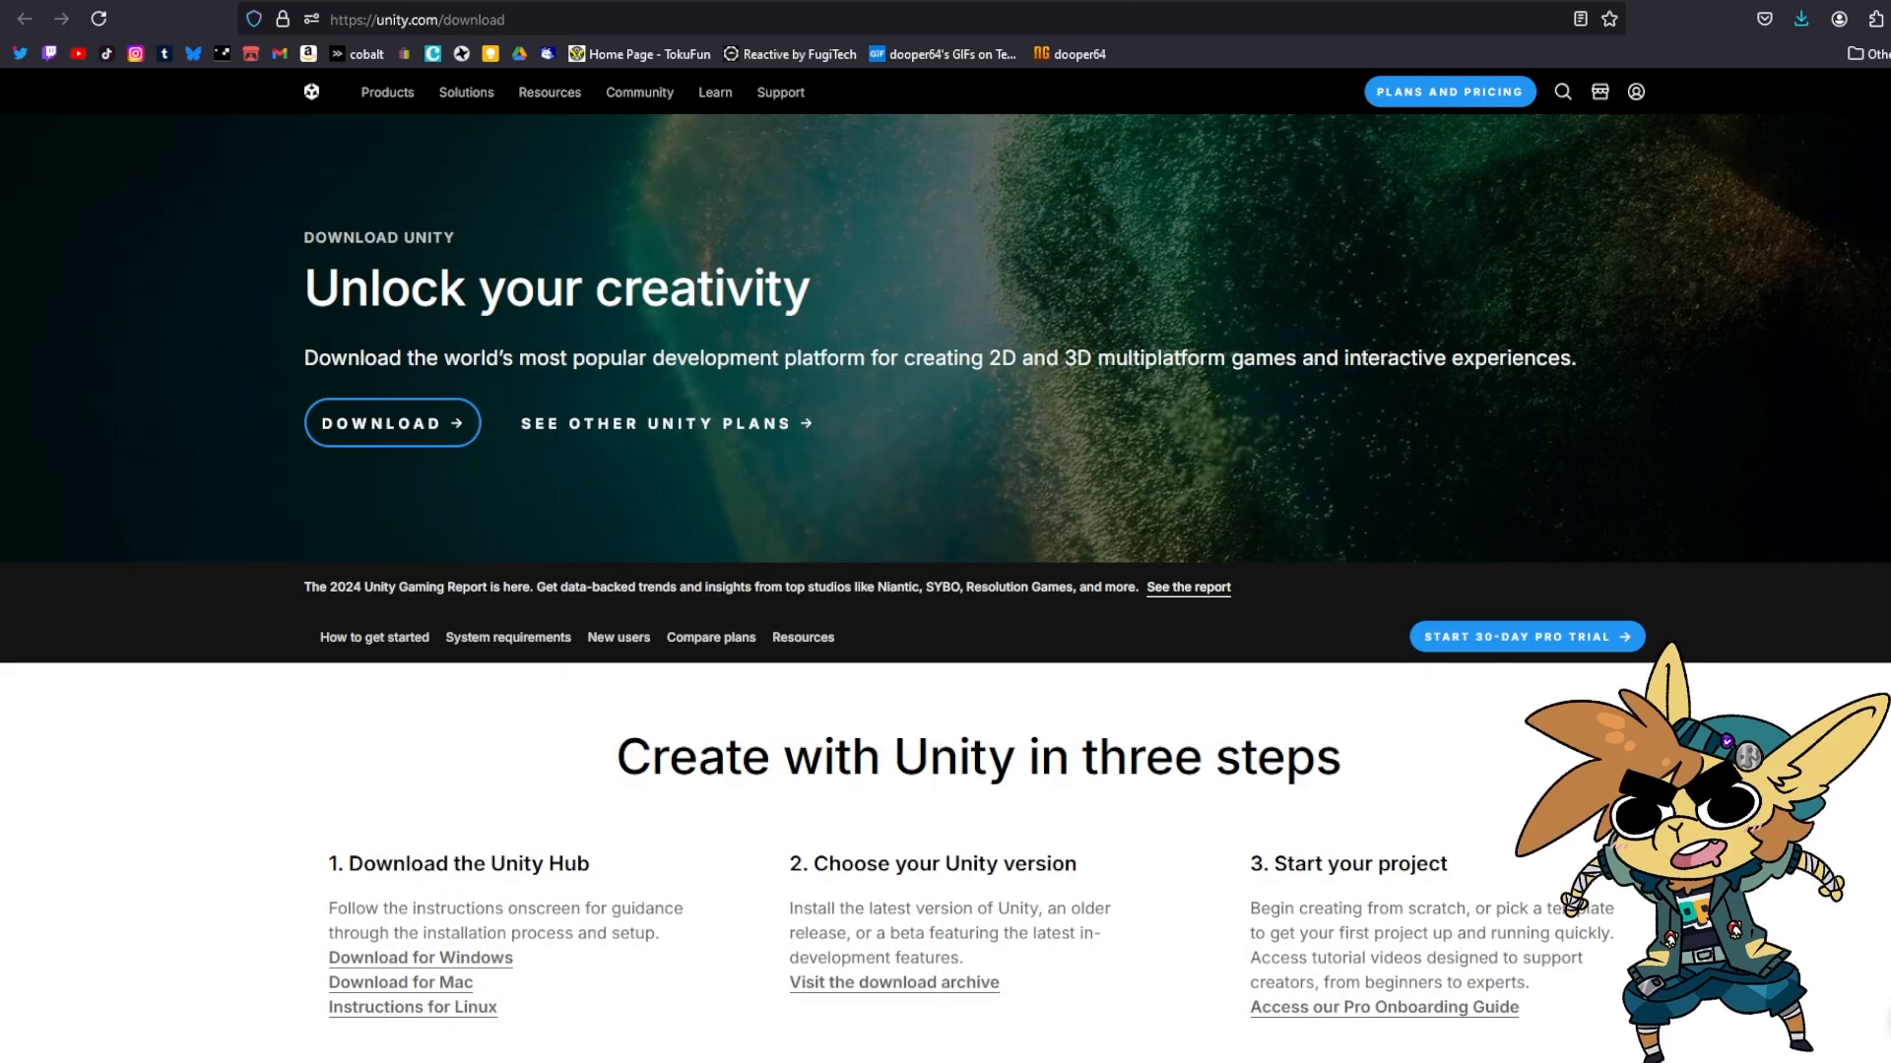
Switch to the Unity 2021.3.25 release page and highlight the version number in its heading
click(679, 1)
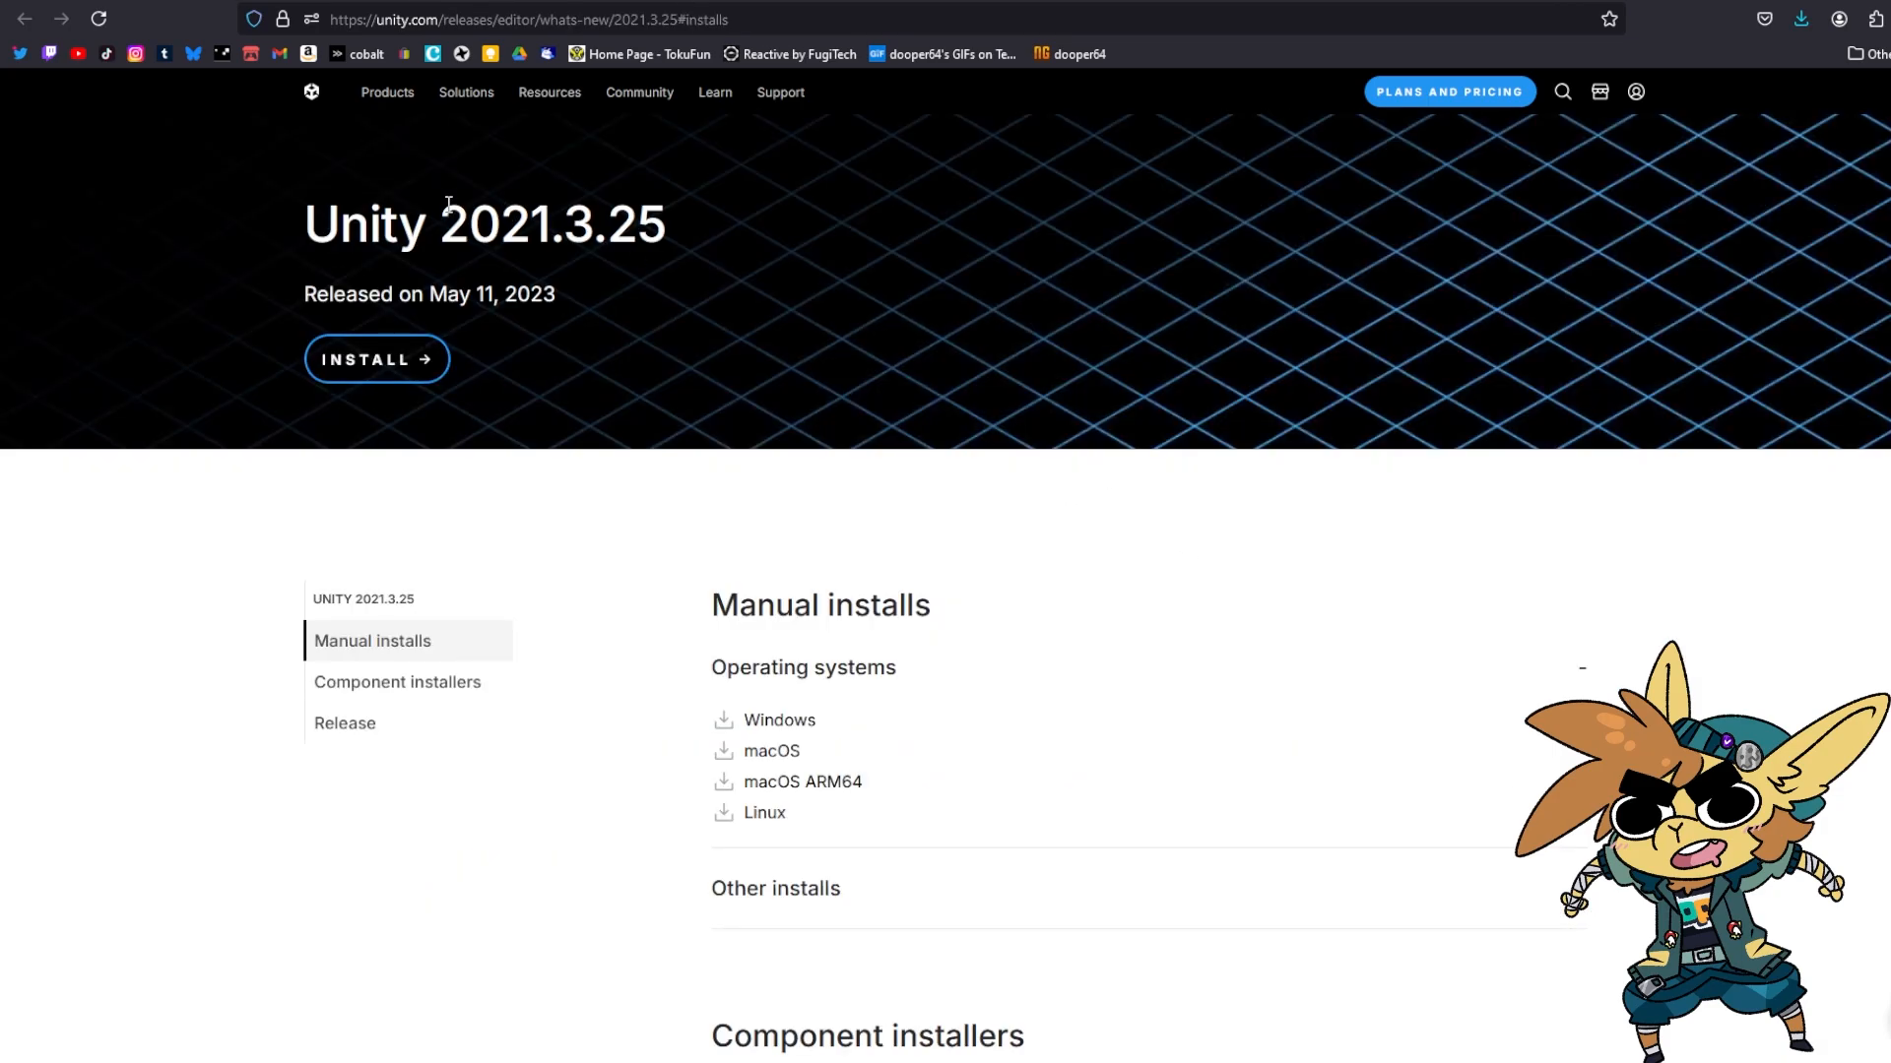
drag(443, 209, 596, 225)
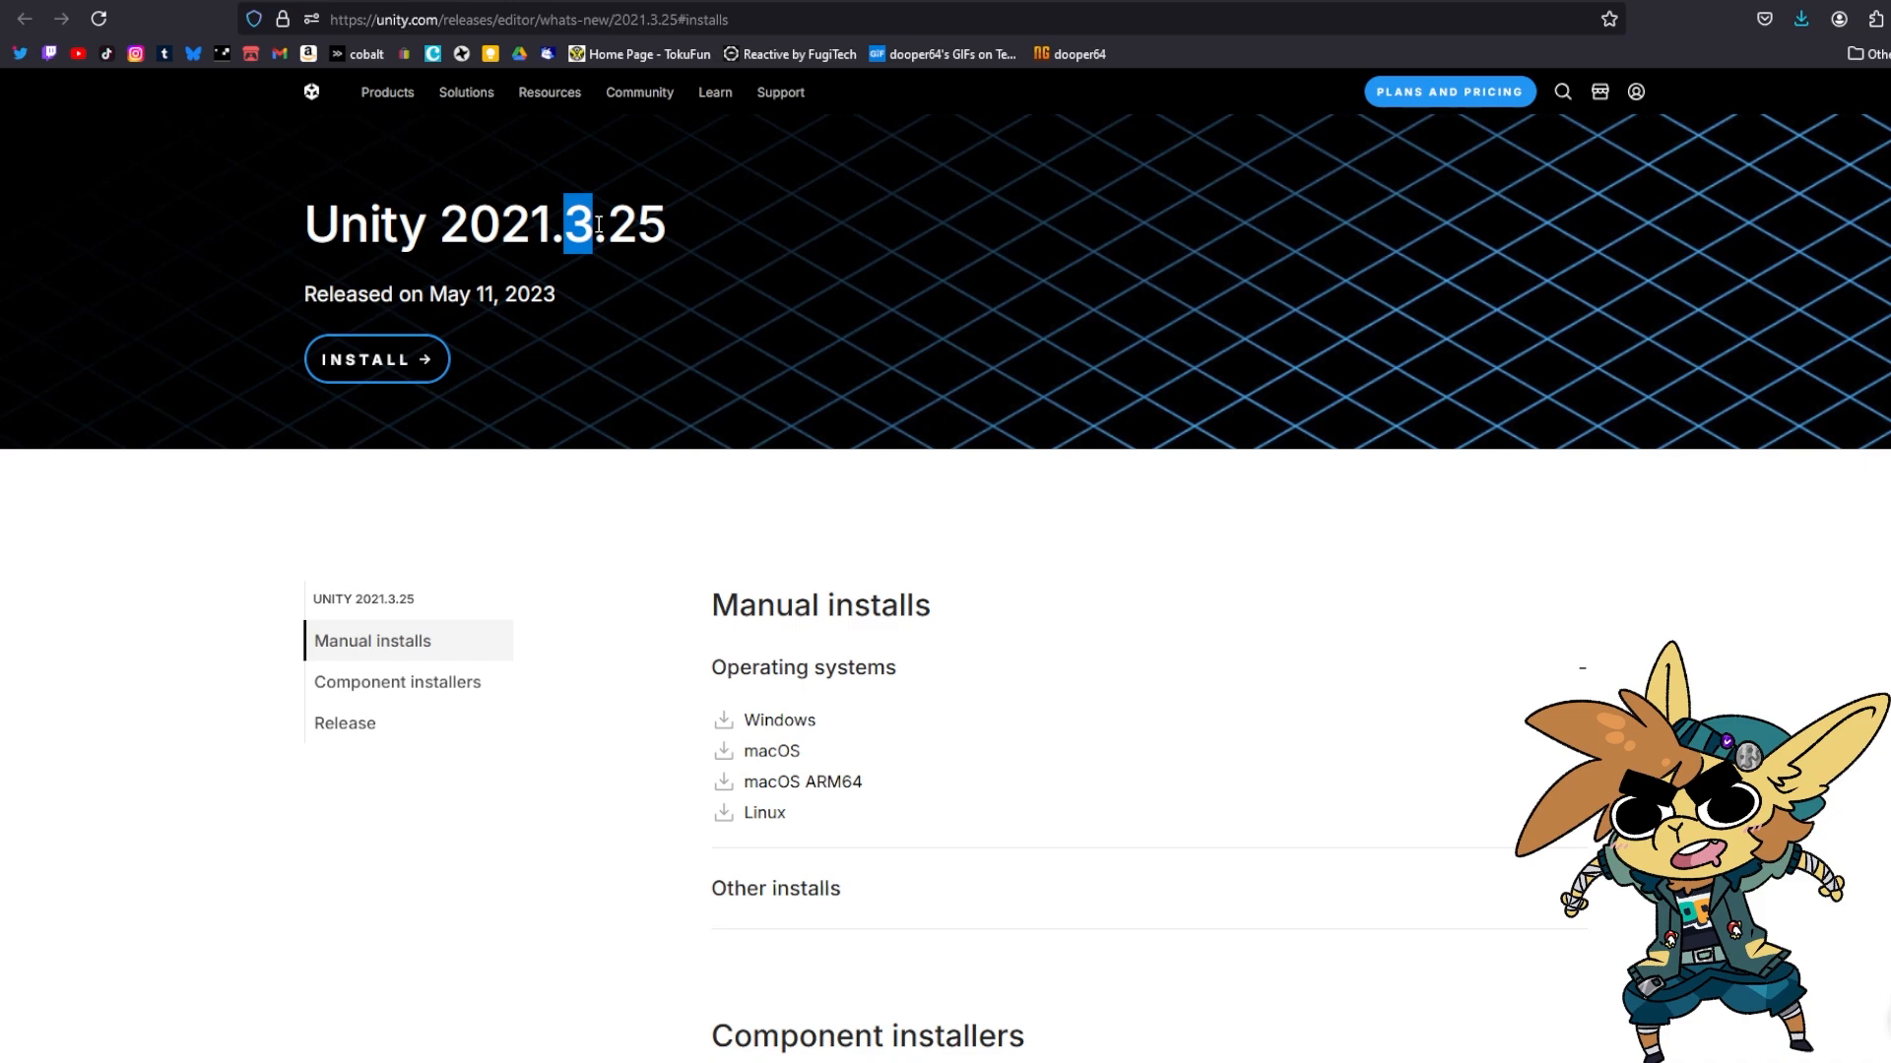
click(624, 224)
drag(436, 224, 670, 225)
click(417, 229)
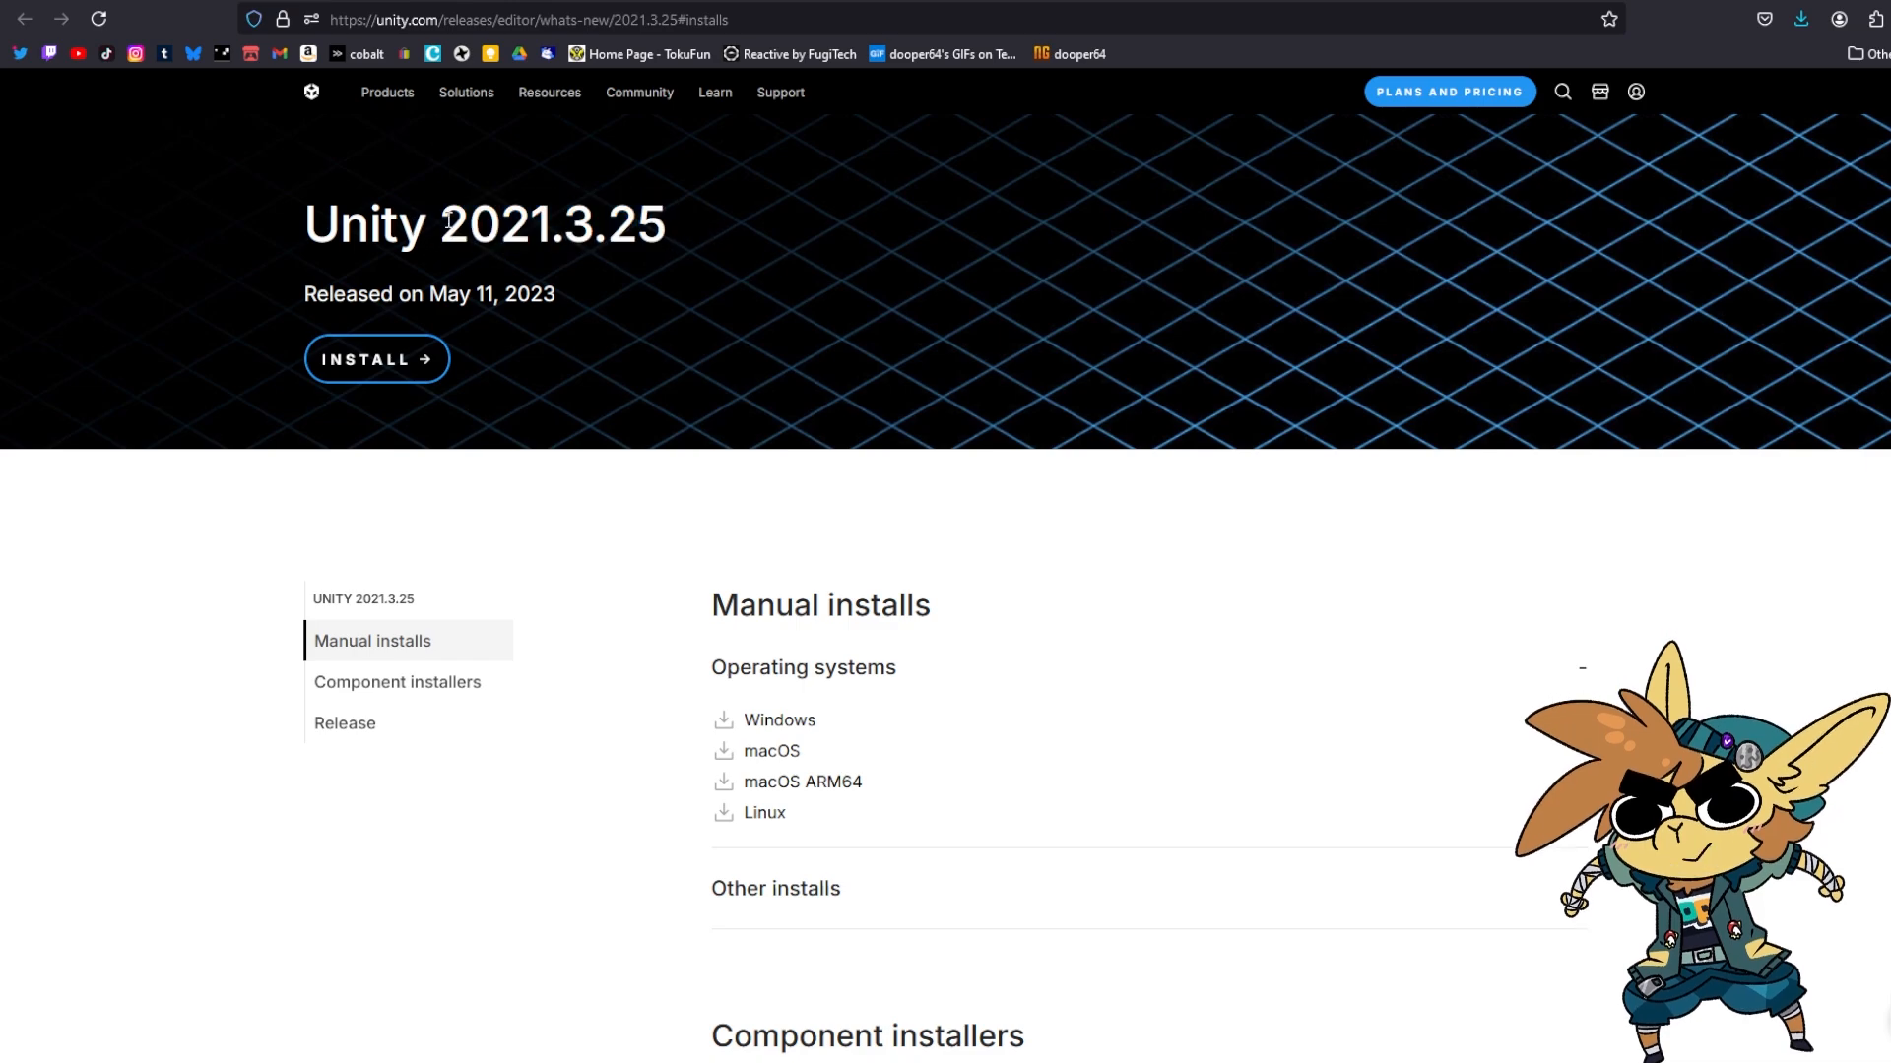
drag(445, 221, 552, 224)
click(563, 228)
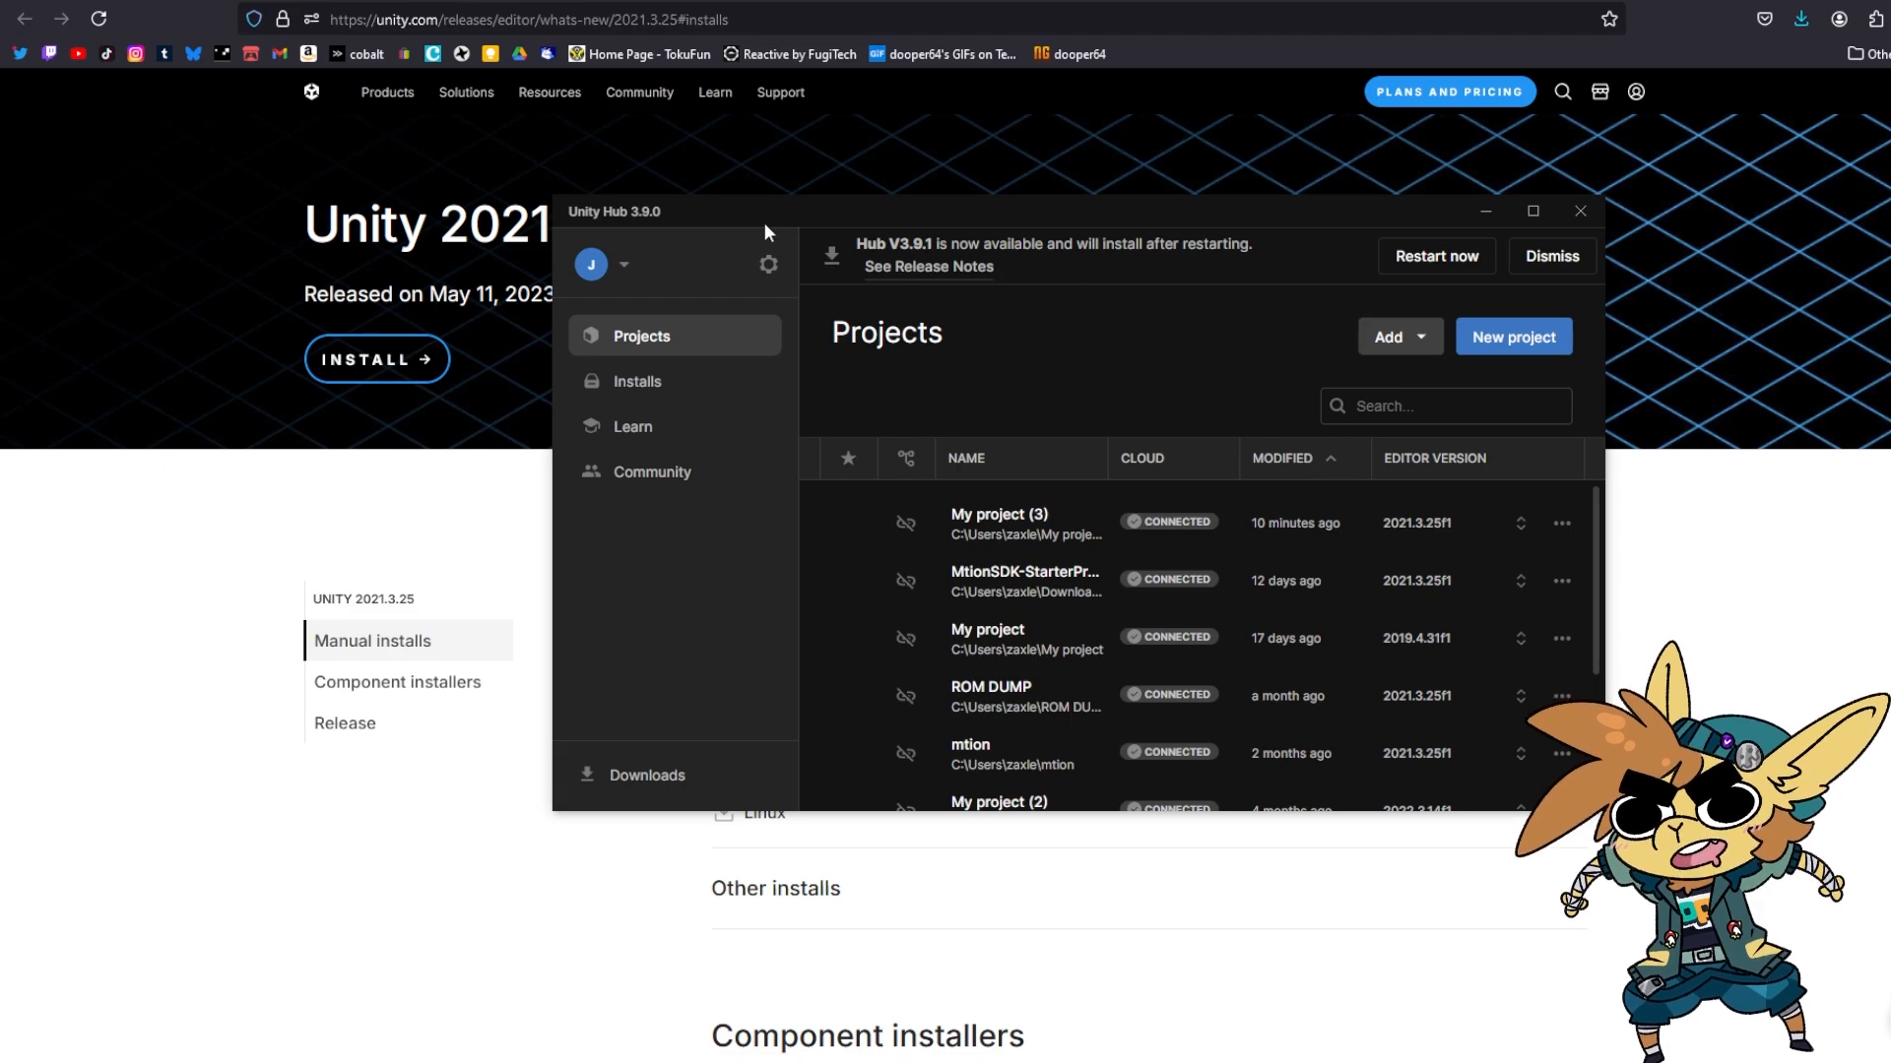
Switch to Unity Hub and start a new project with editor version 2021.3.25f1
drag(999, 223, 919, 255)
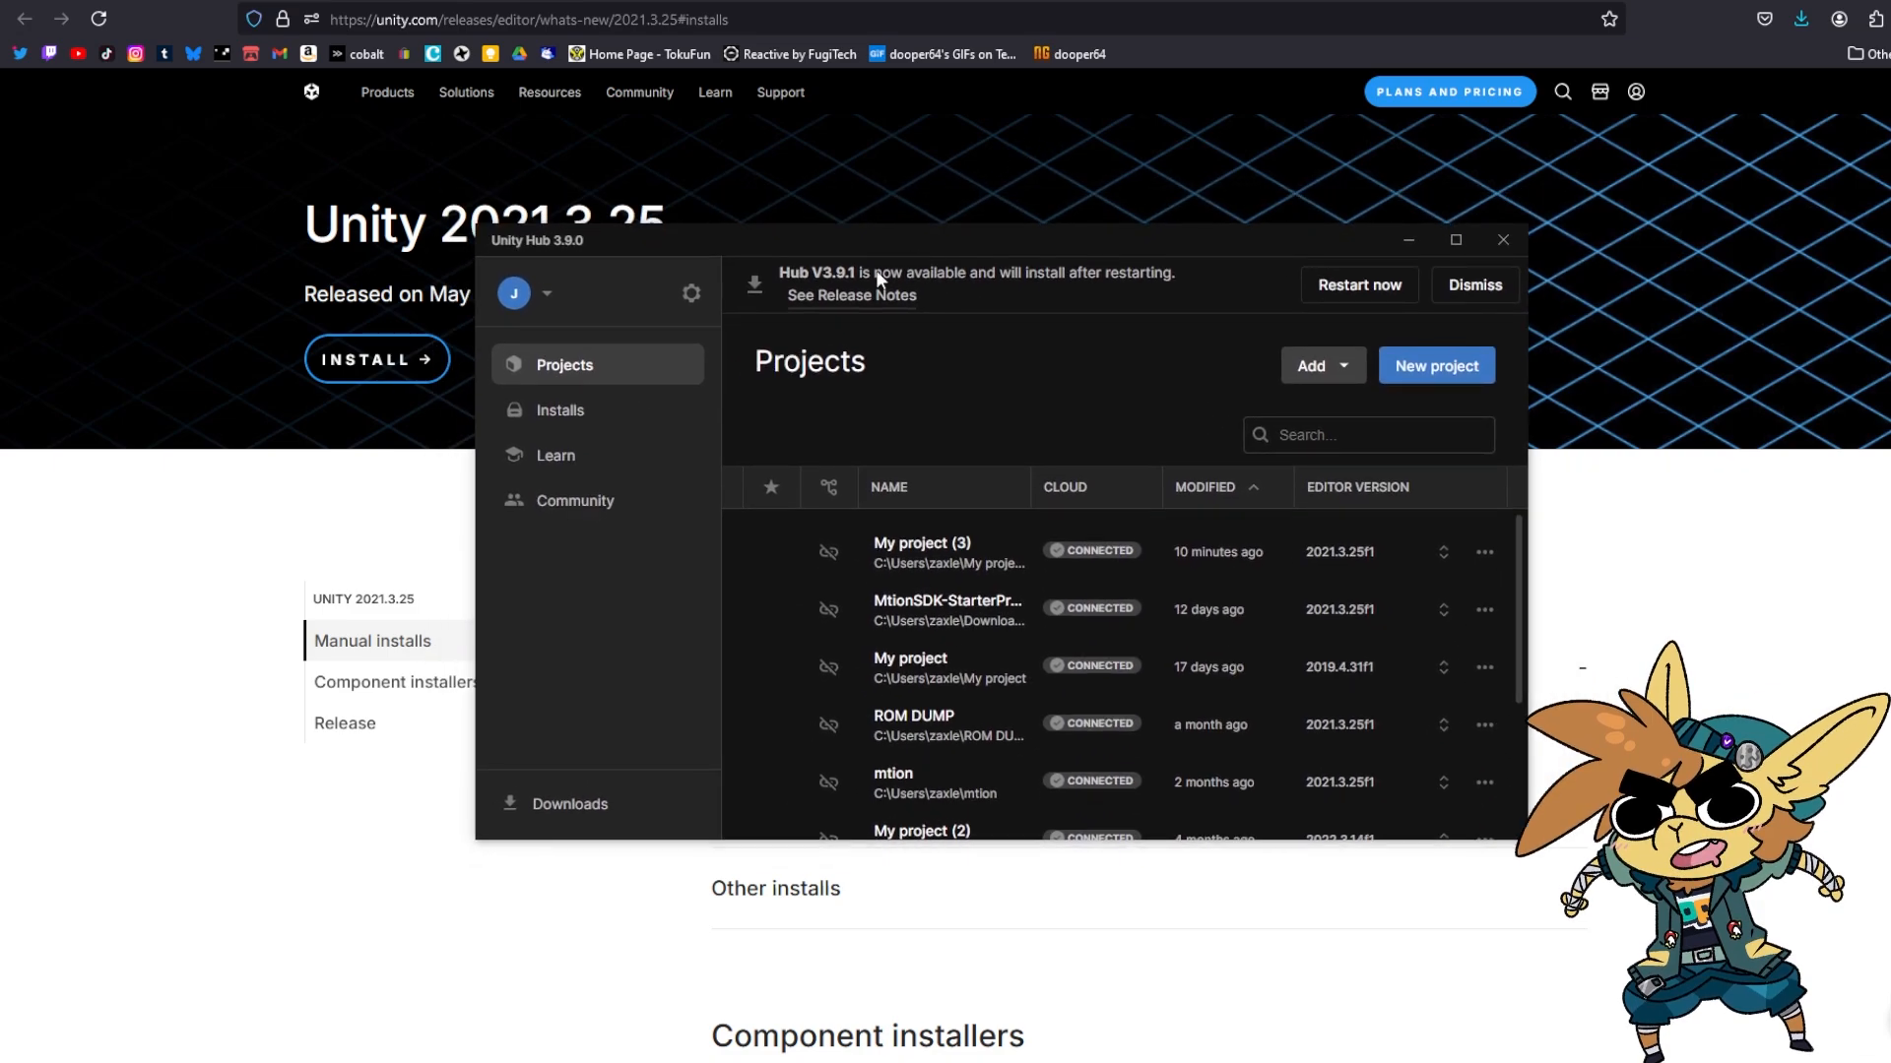
click(1429, 372)
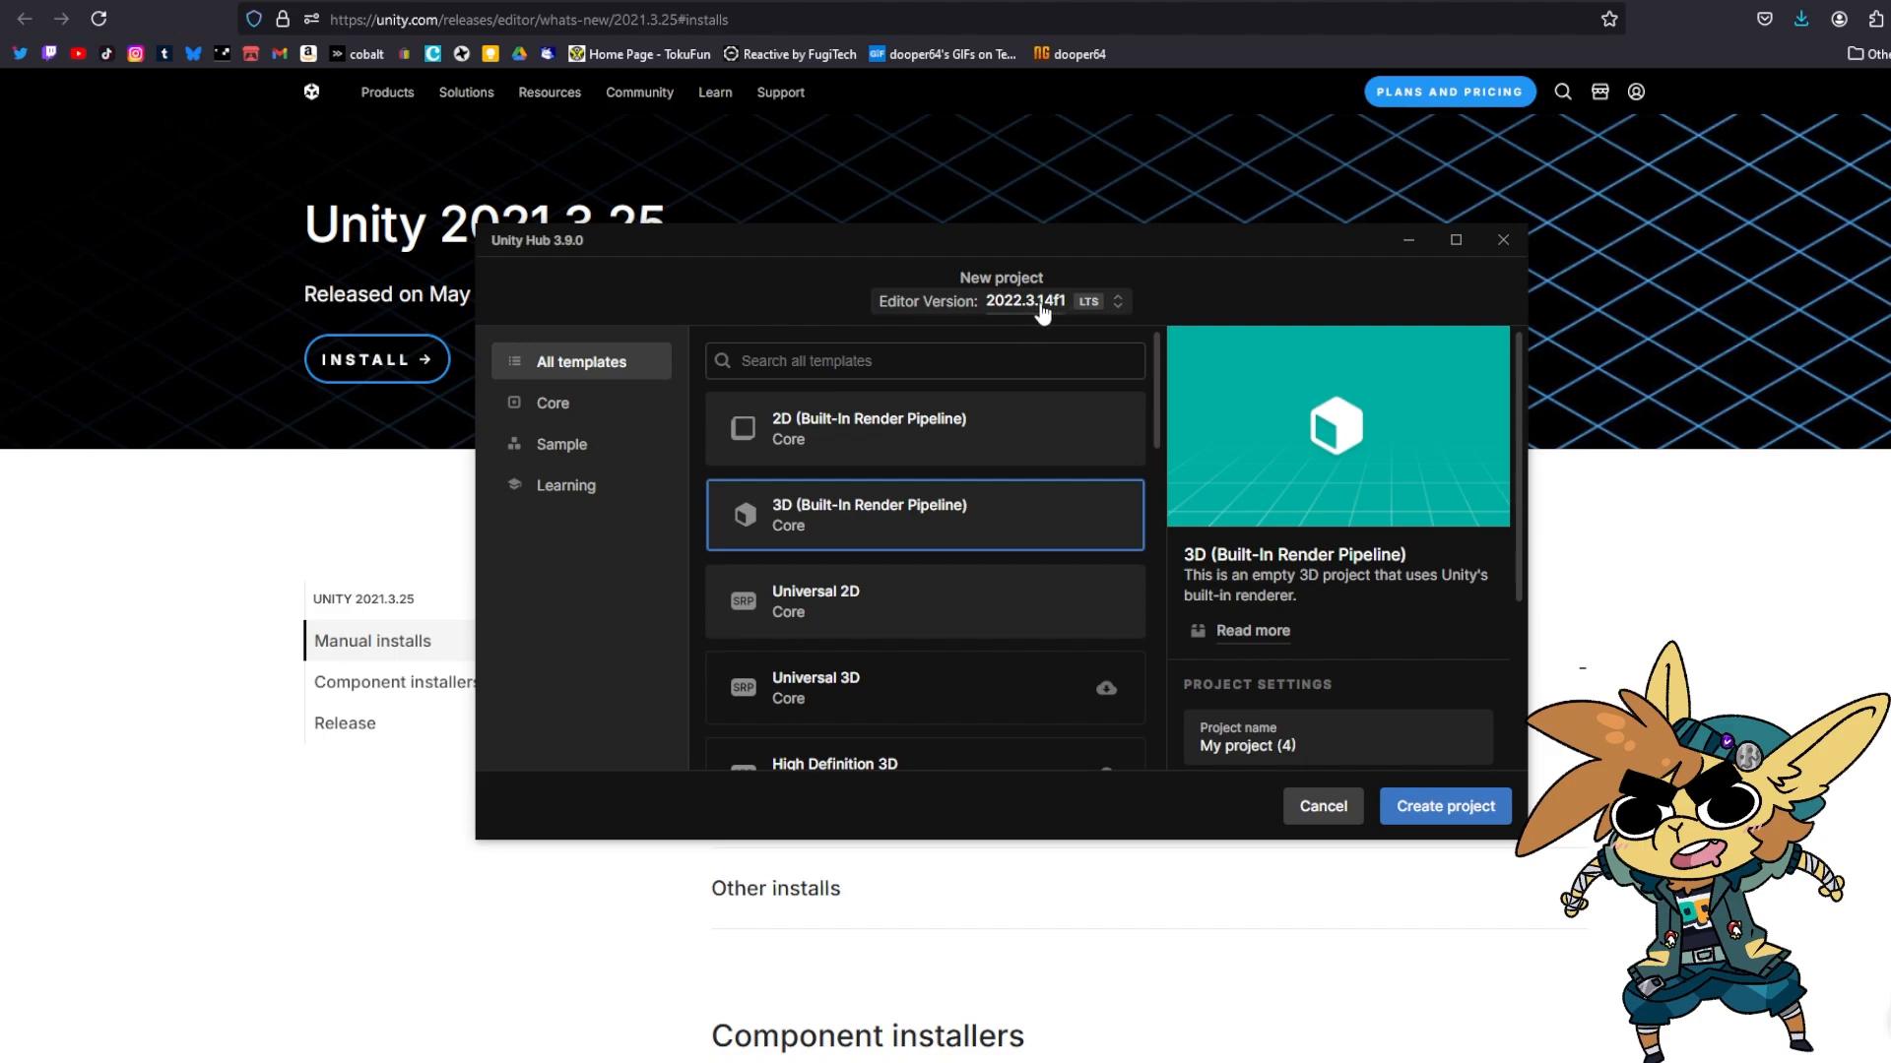
click(999, 308)
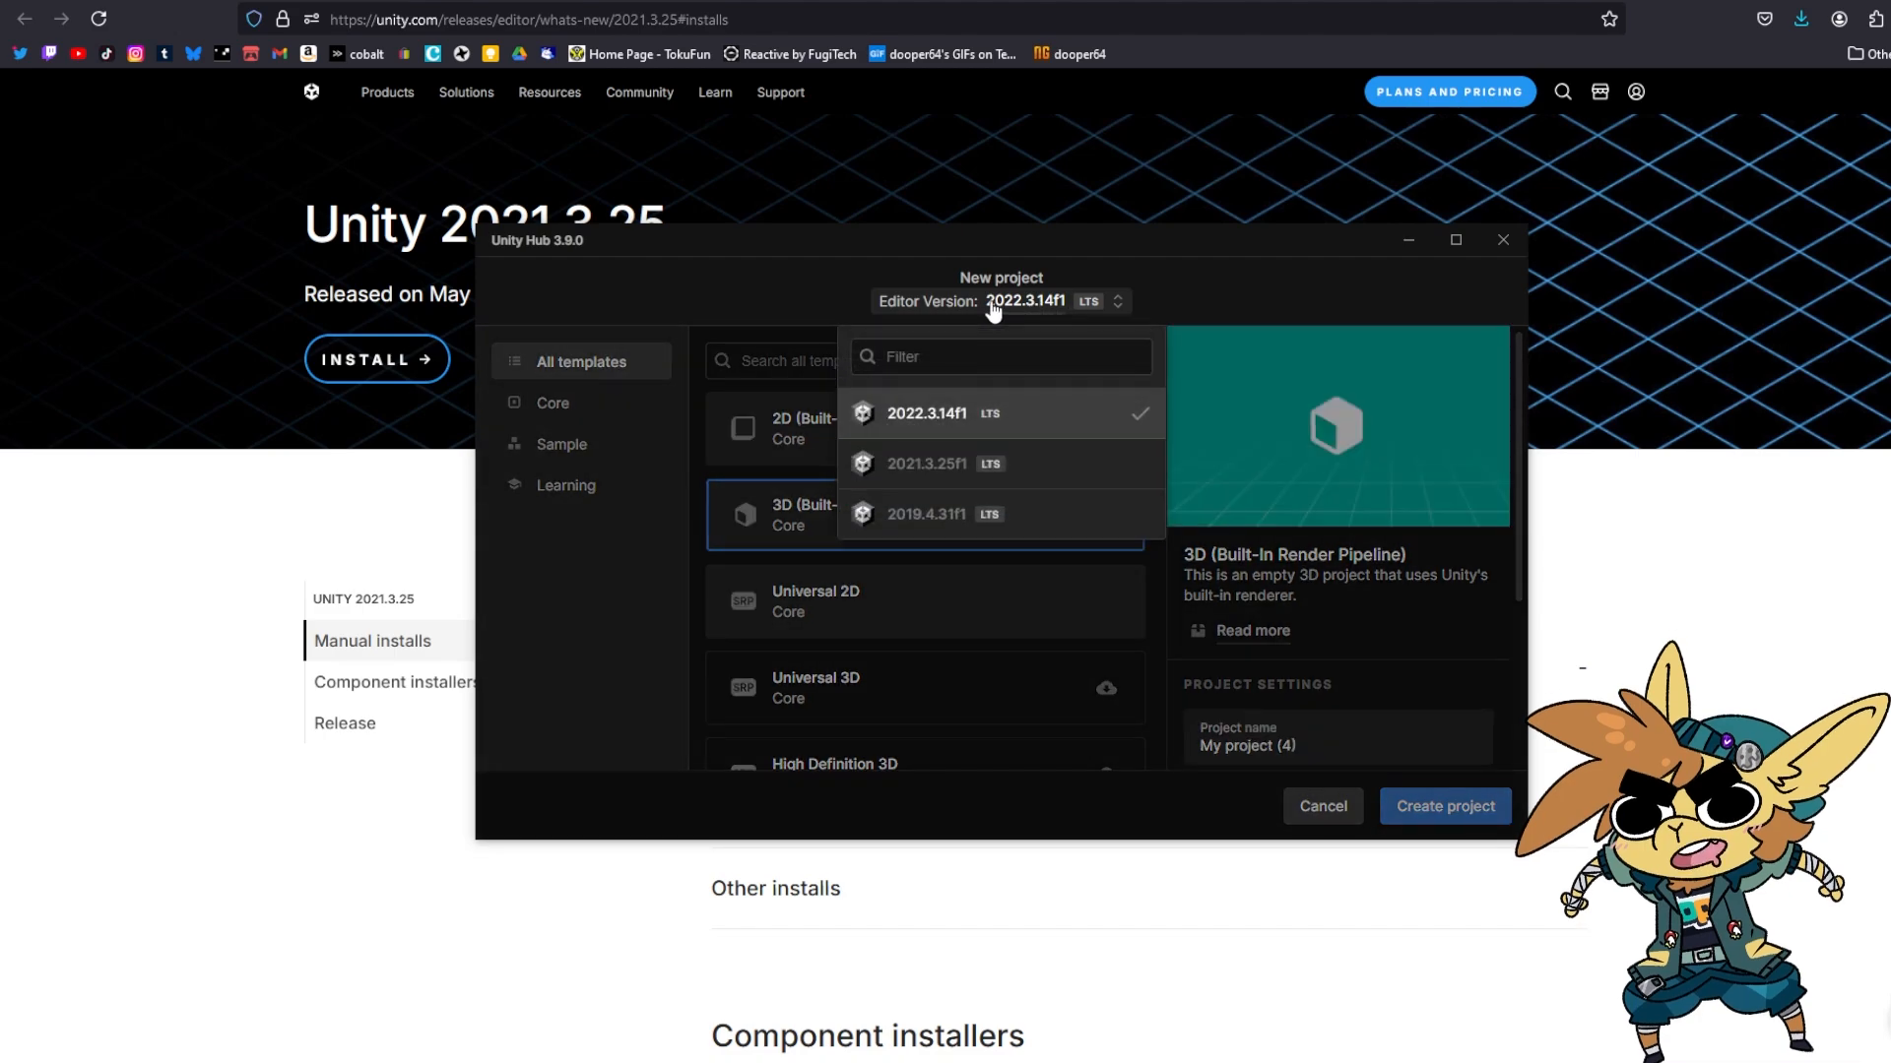
click(933, 484)
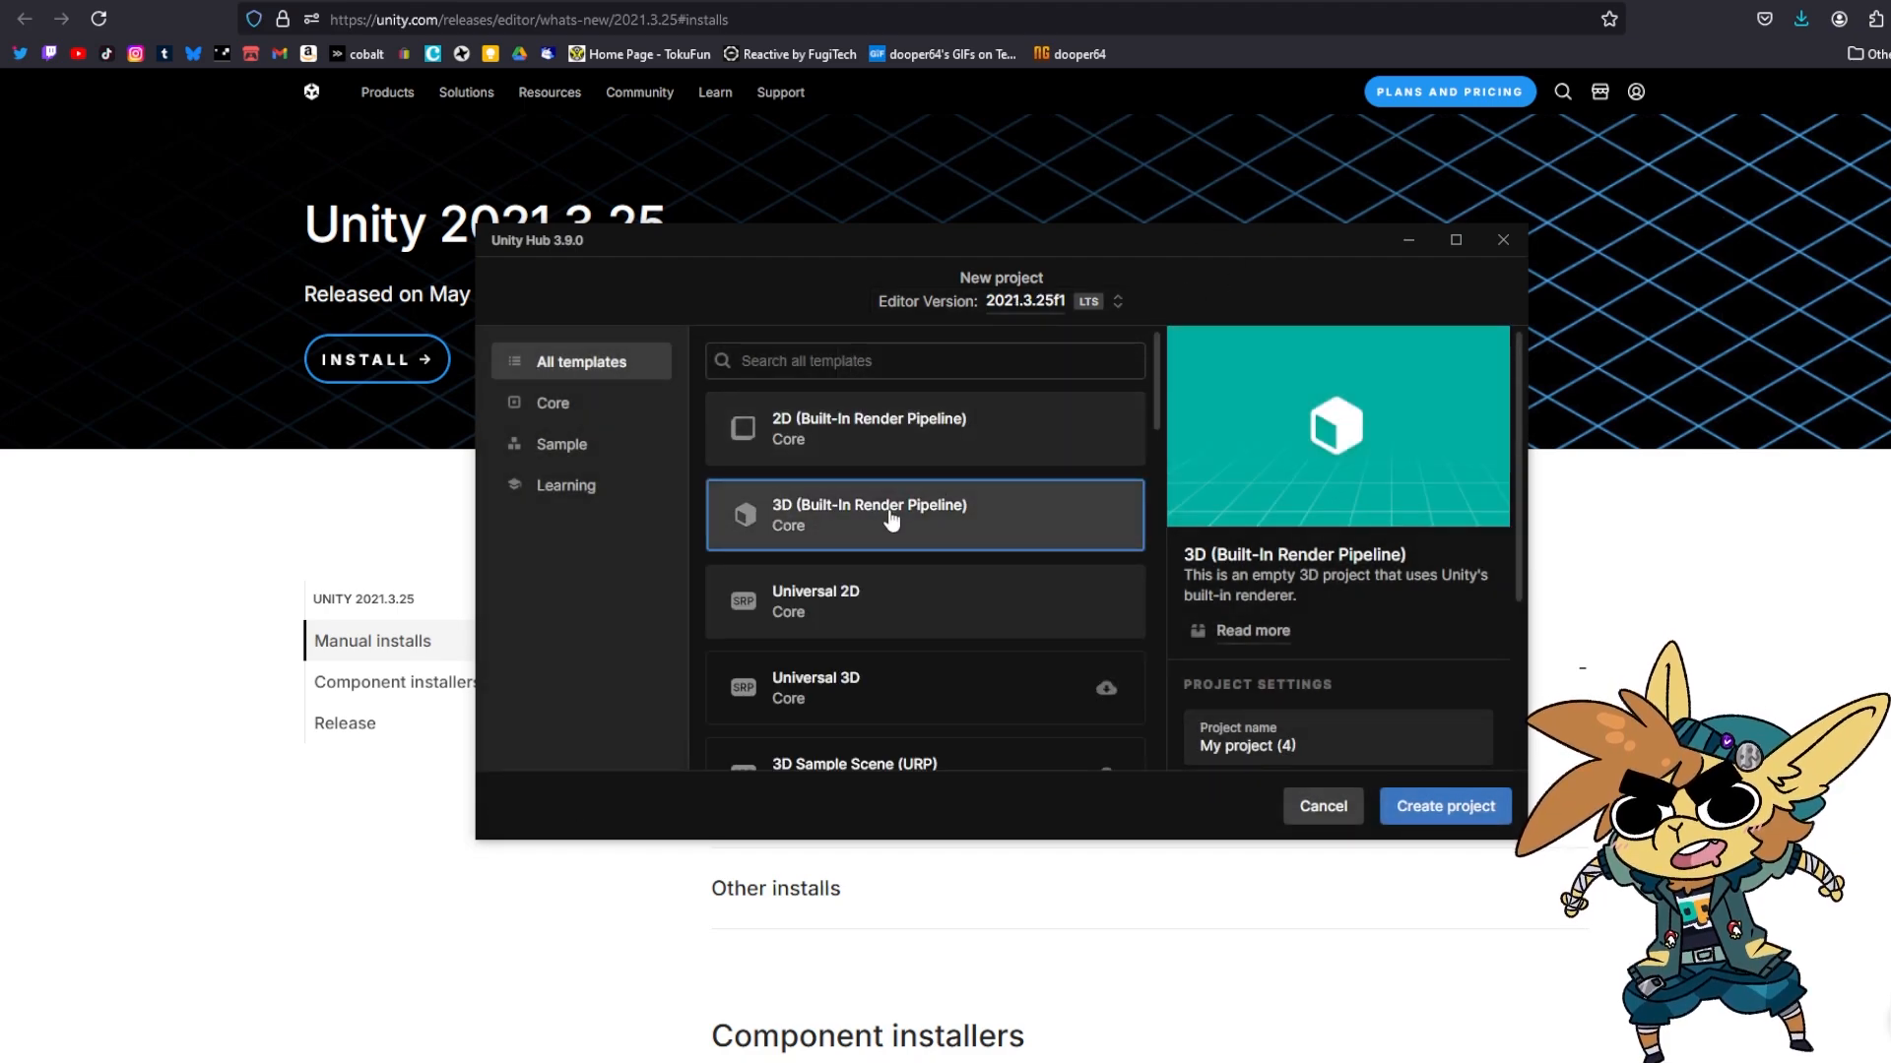
Name the new project "mtion junk" and create it
click(1378, 741)
drag(1300, 745, 1199, 745)
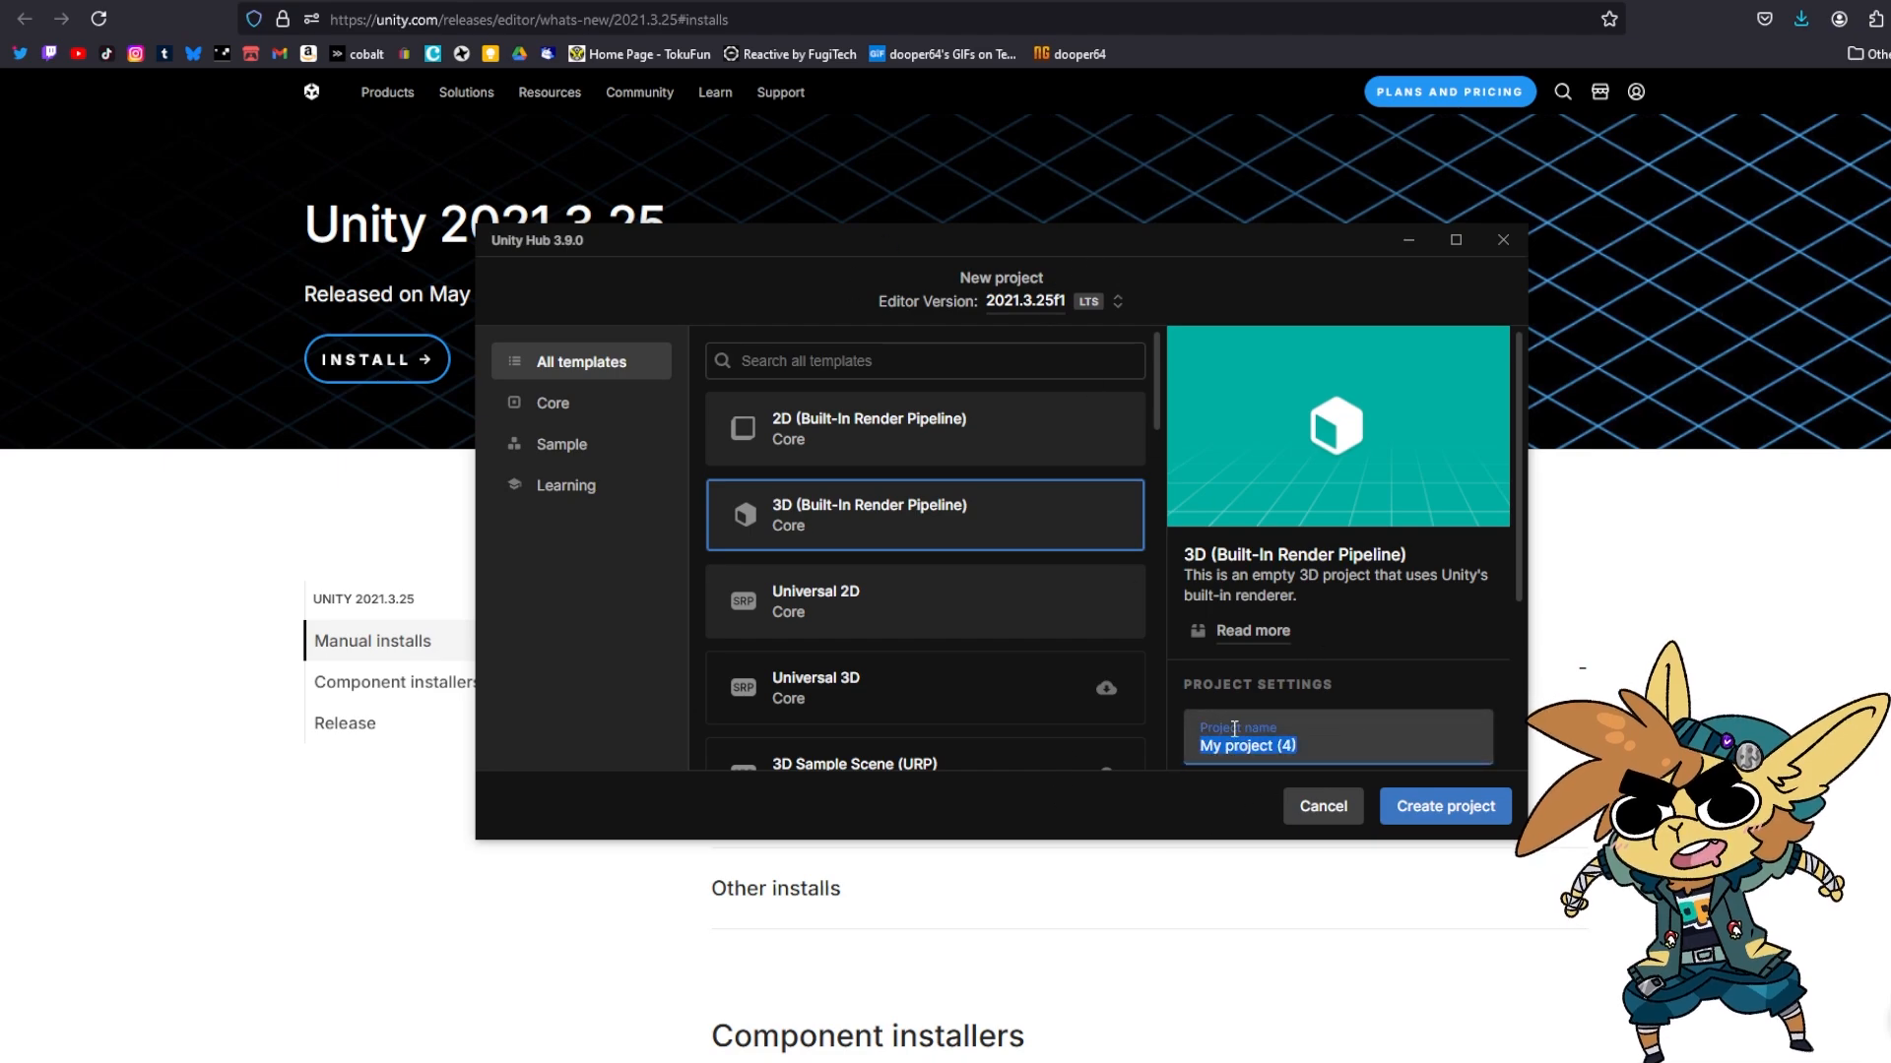
scroll(1334, 749, down, 1)
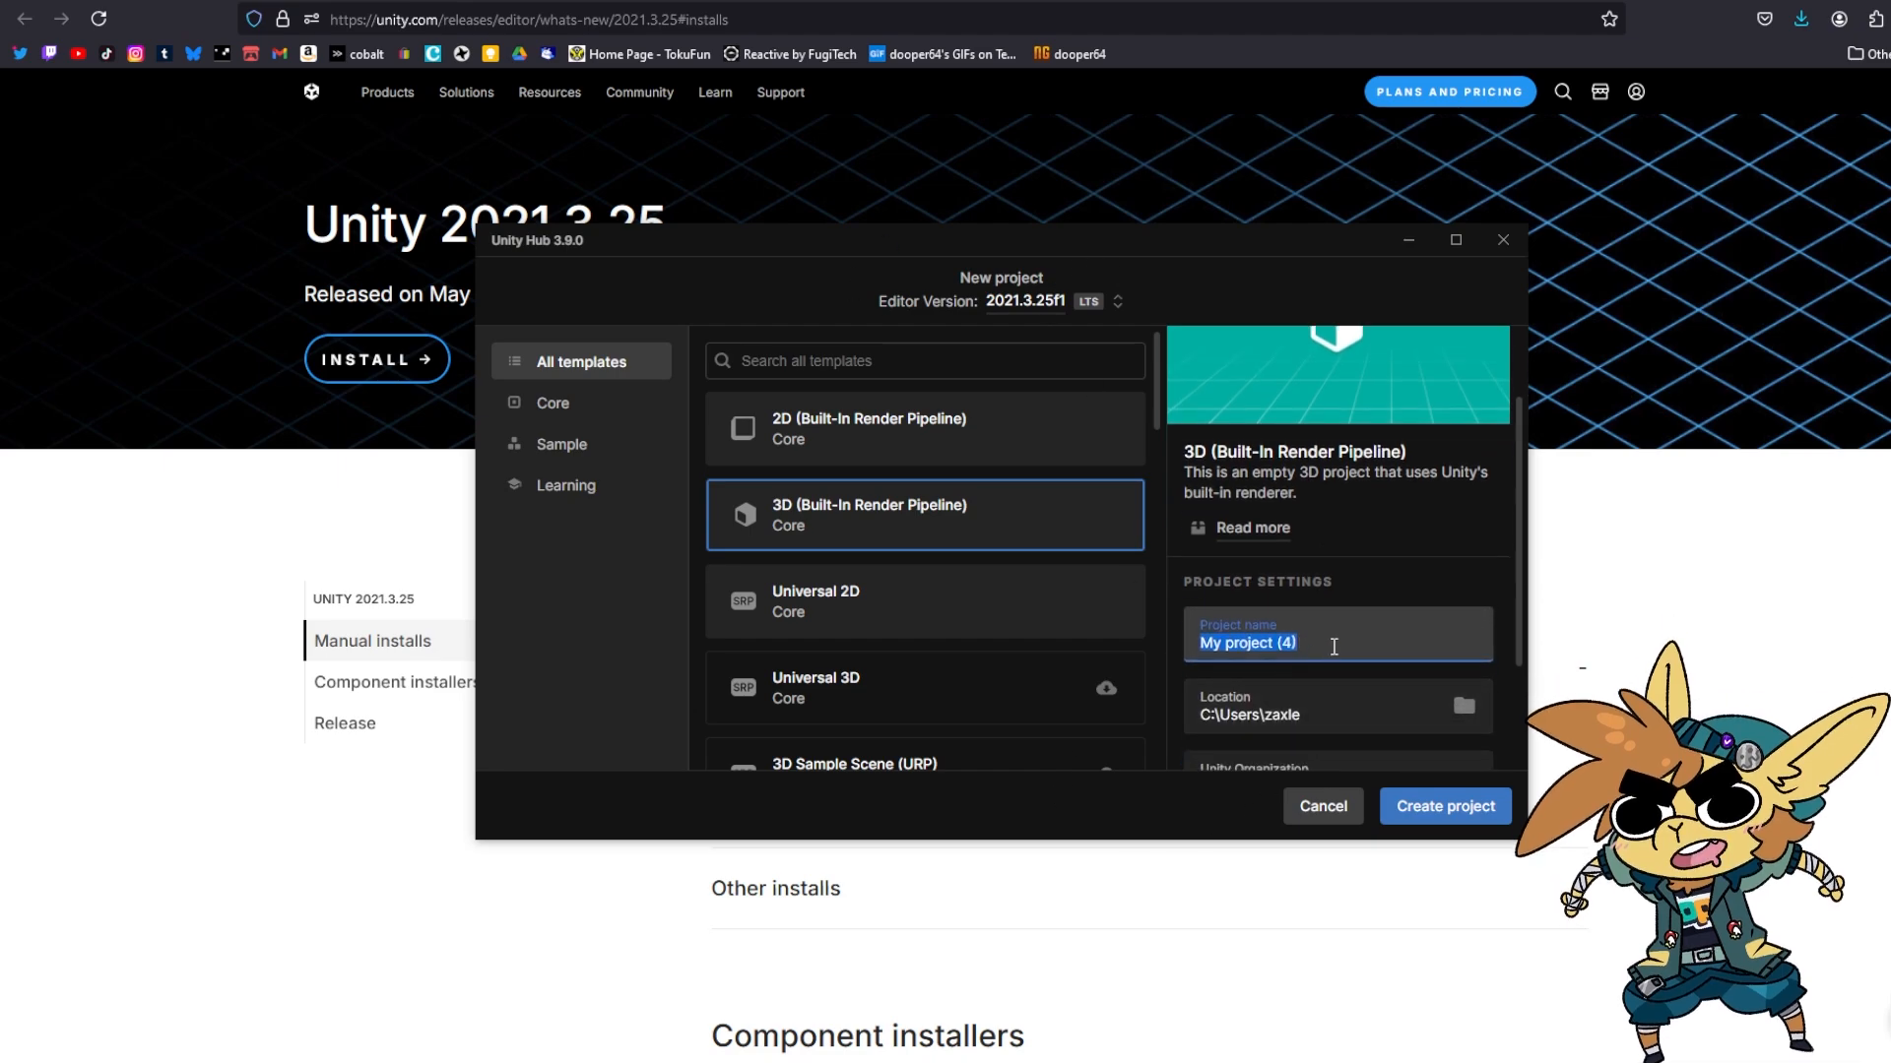
text(mtion junk)
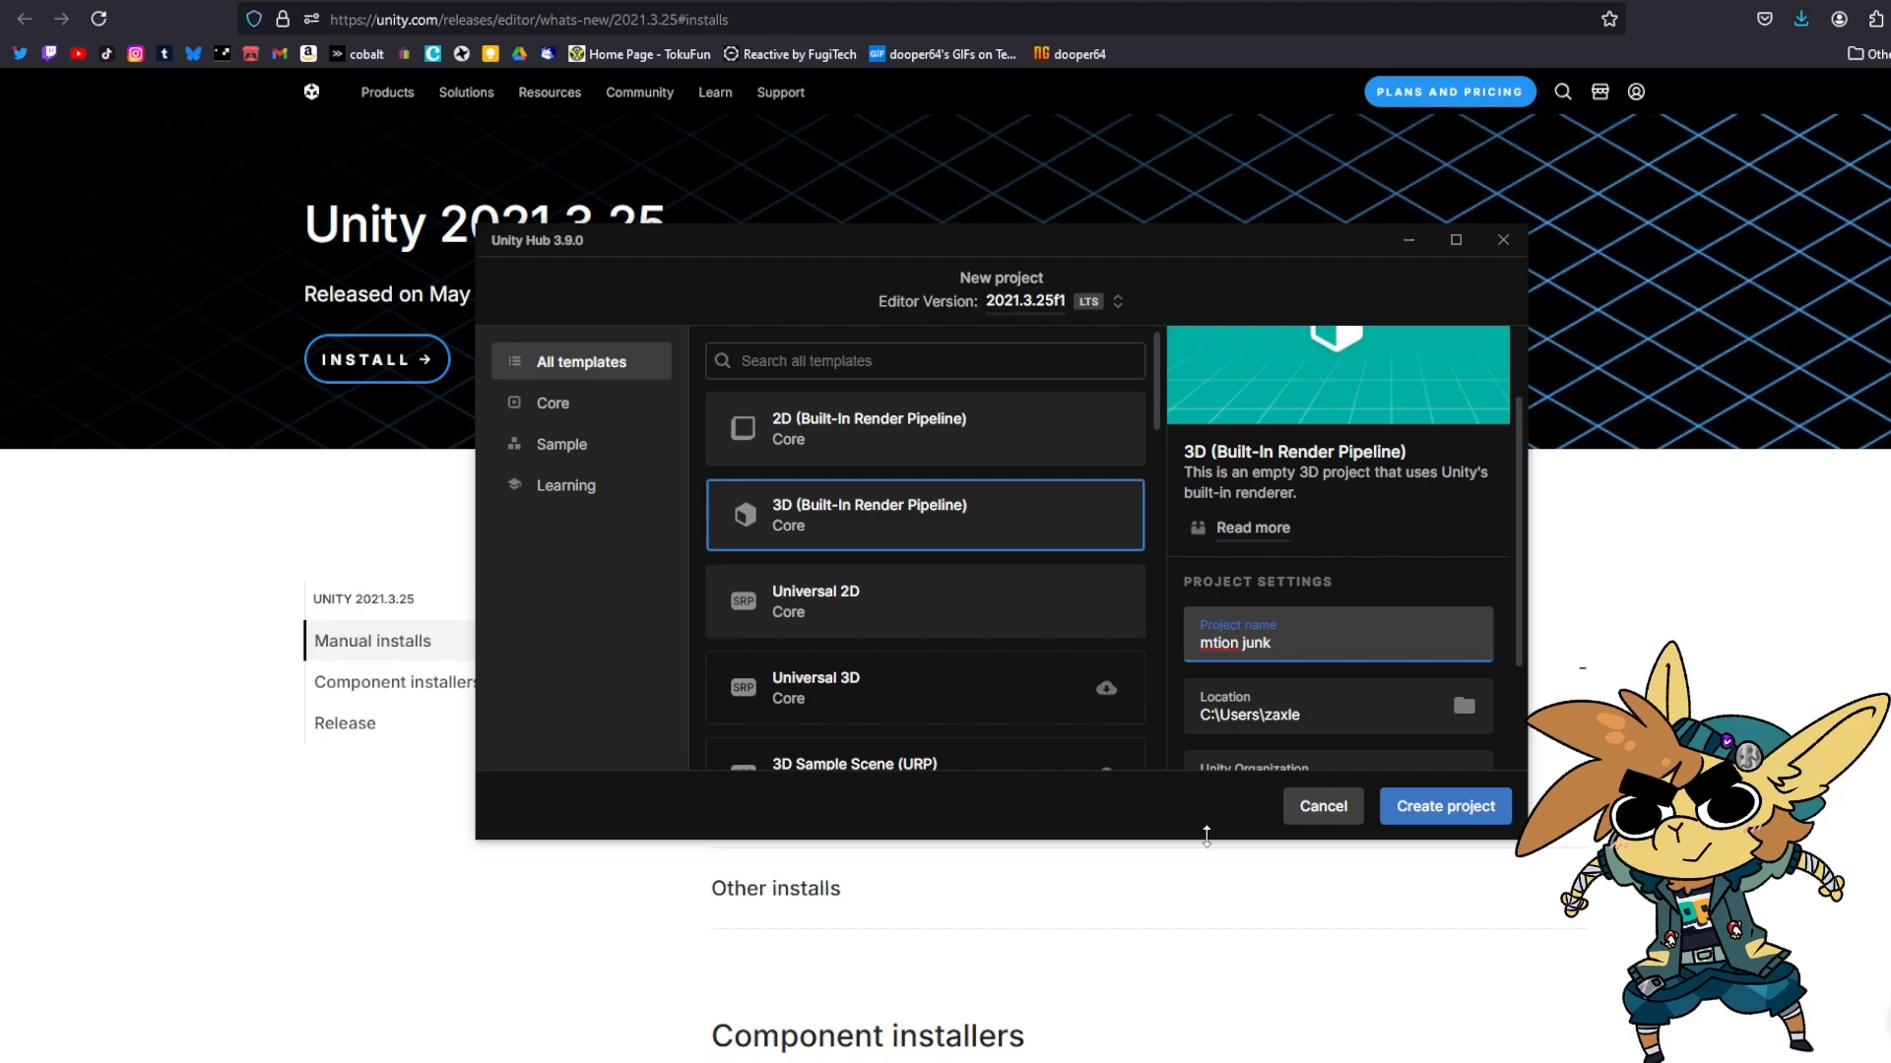
click(1437, 809)
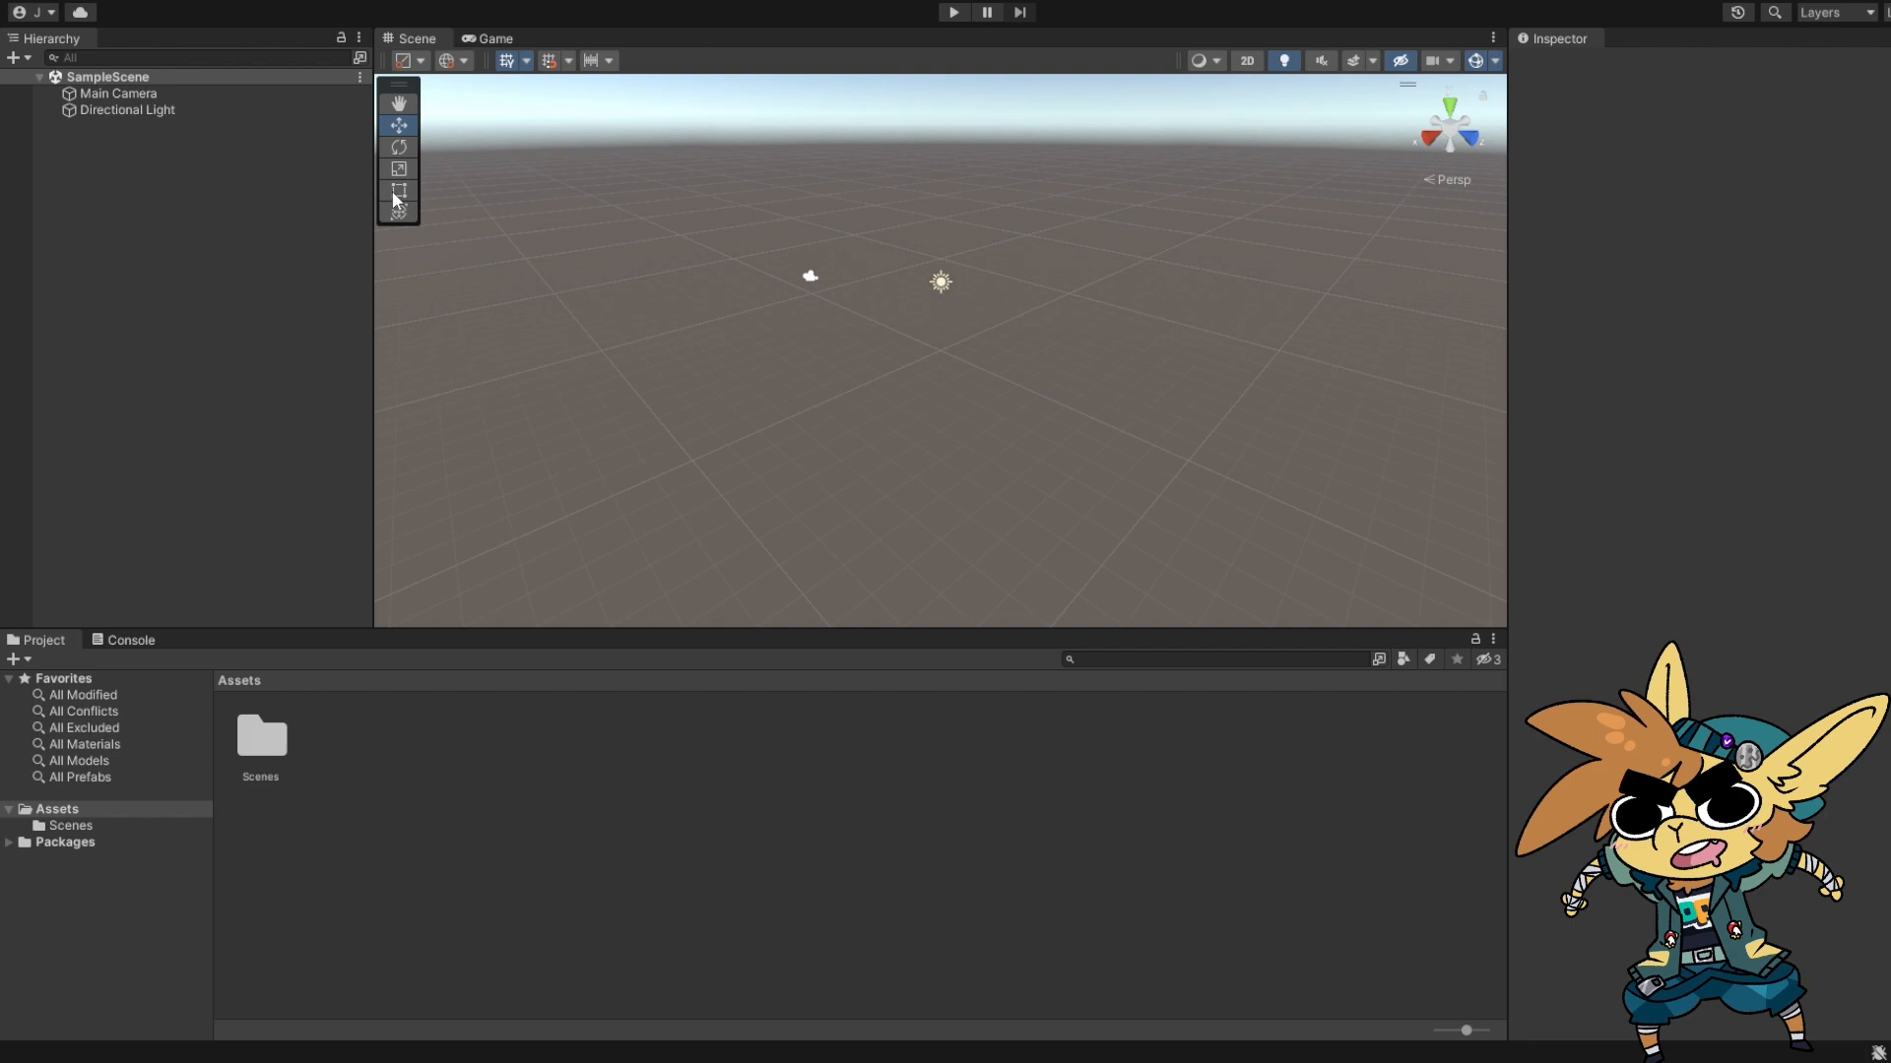
drag(461, 0, 527, 12)
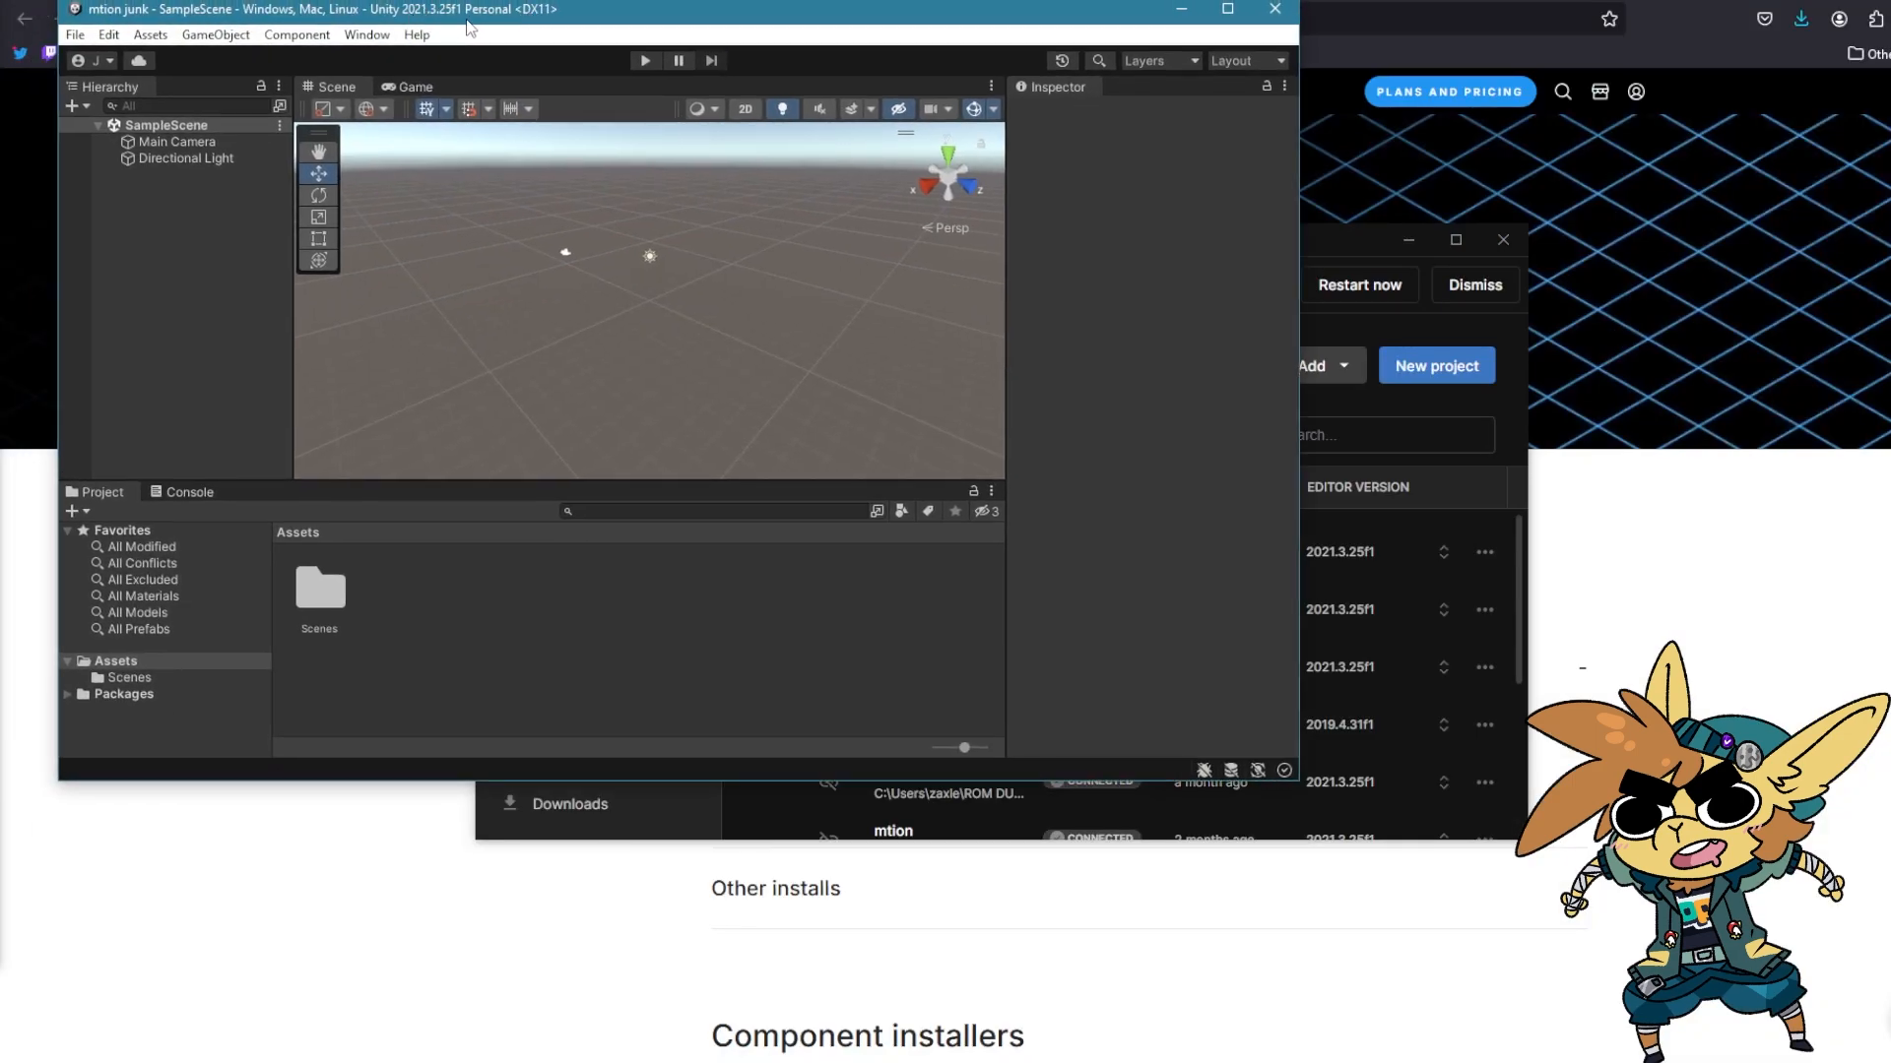
double_click(707, 16)
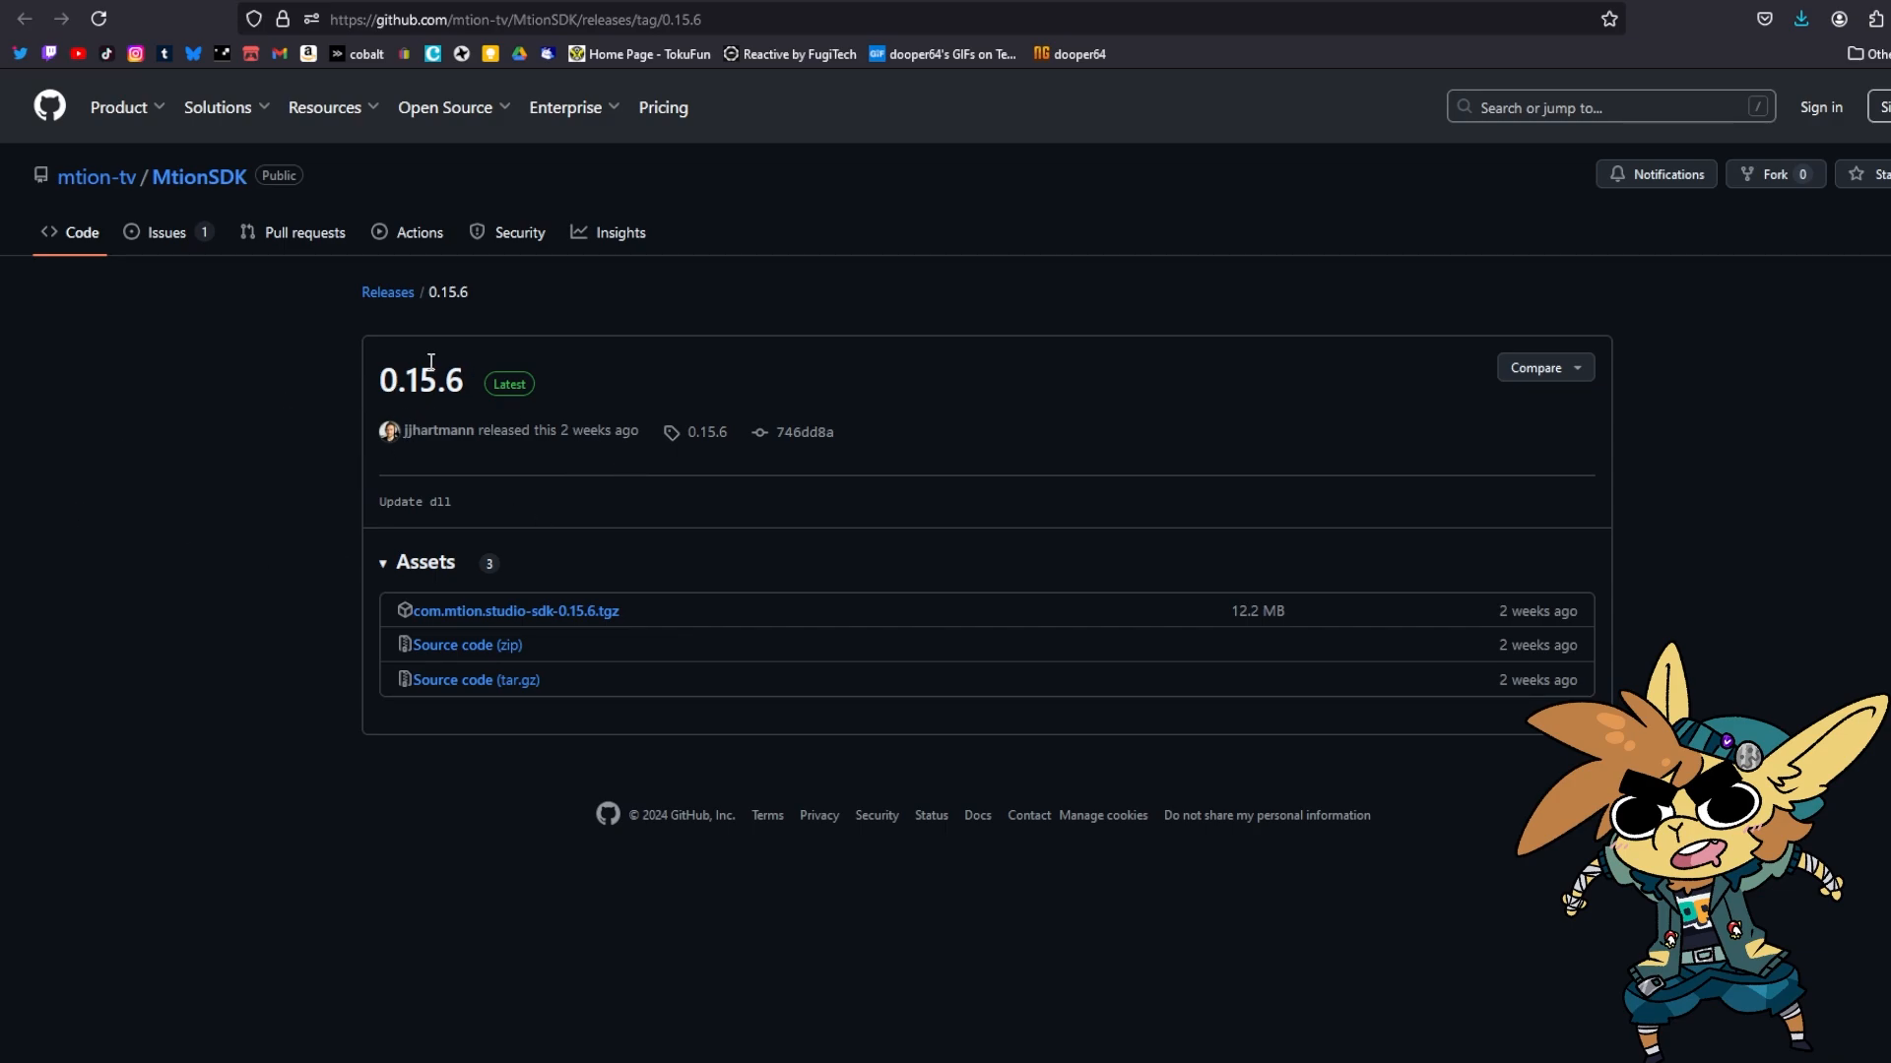
Download com.mtion.studio-sdk-0.15.6.tgz from the MtionSDK 0.15.6 release page on GitHub
drag(399, 377, 463, 376)
click(372, 385)
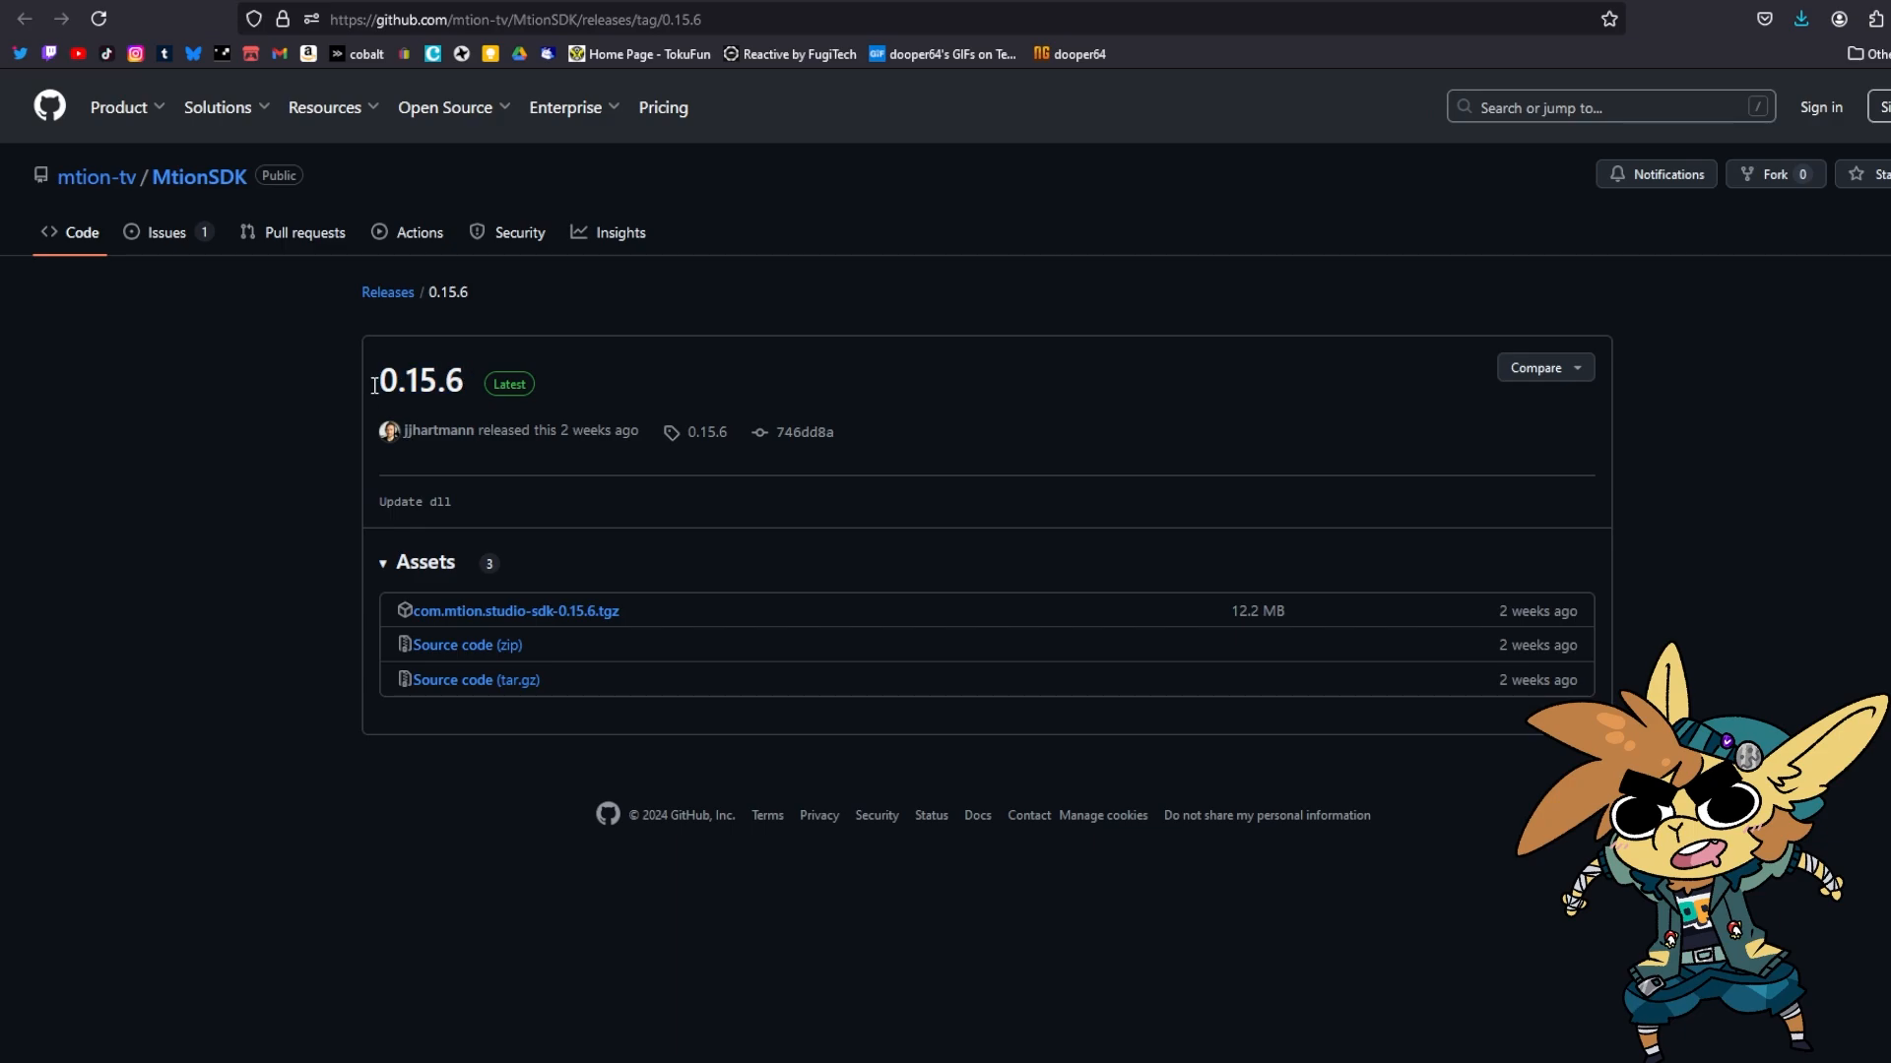
click(532, 618)
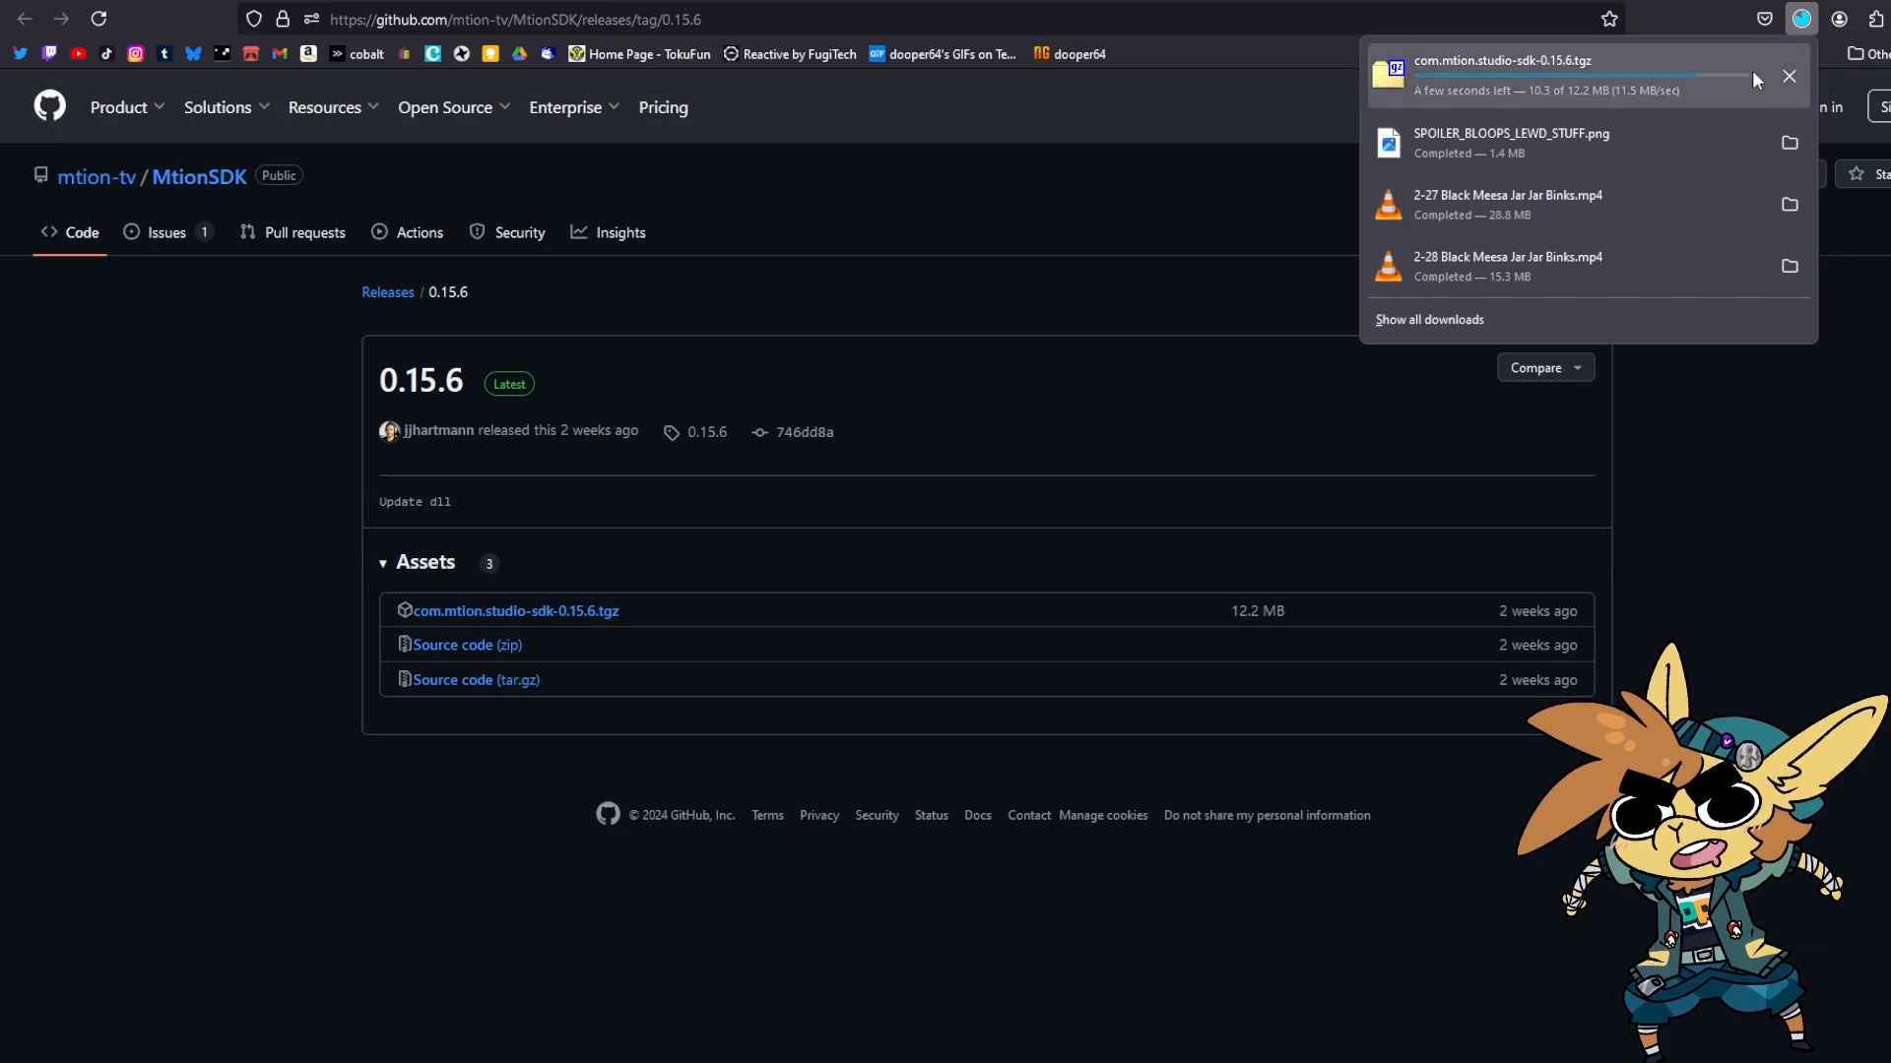
click(1827, 1)
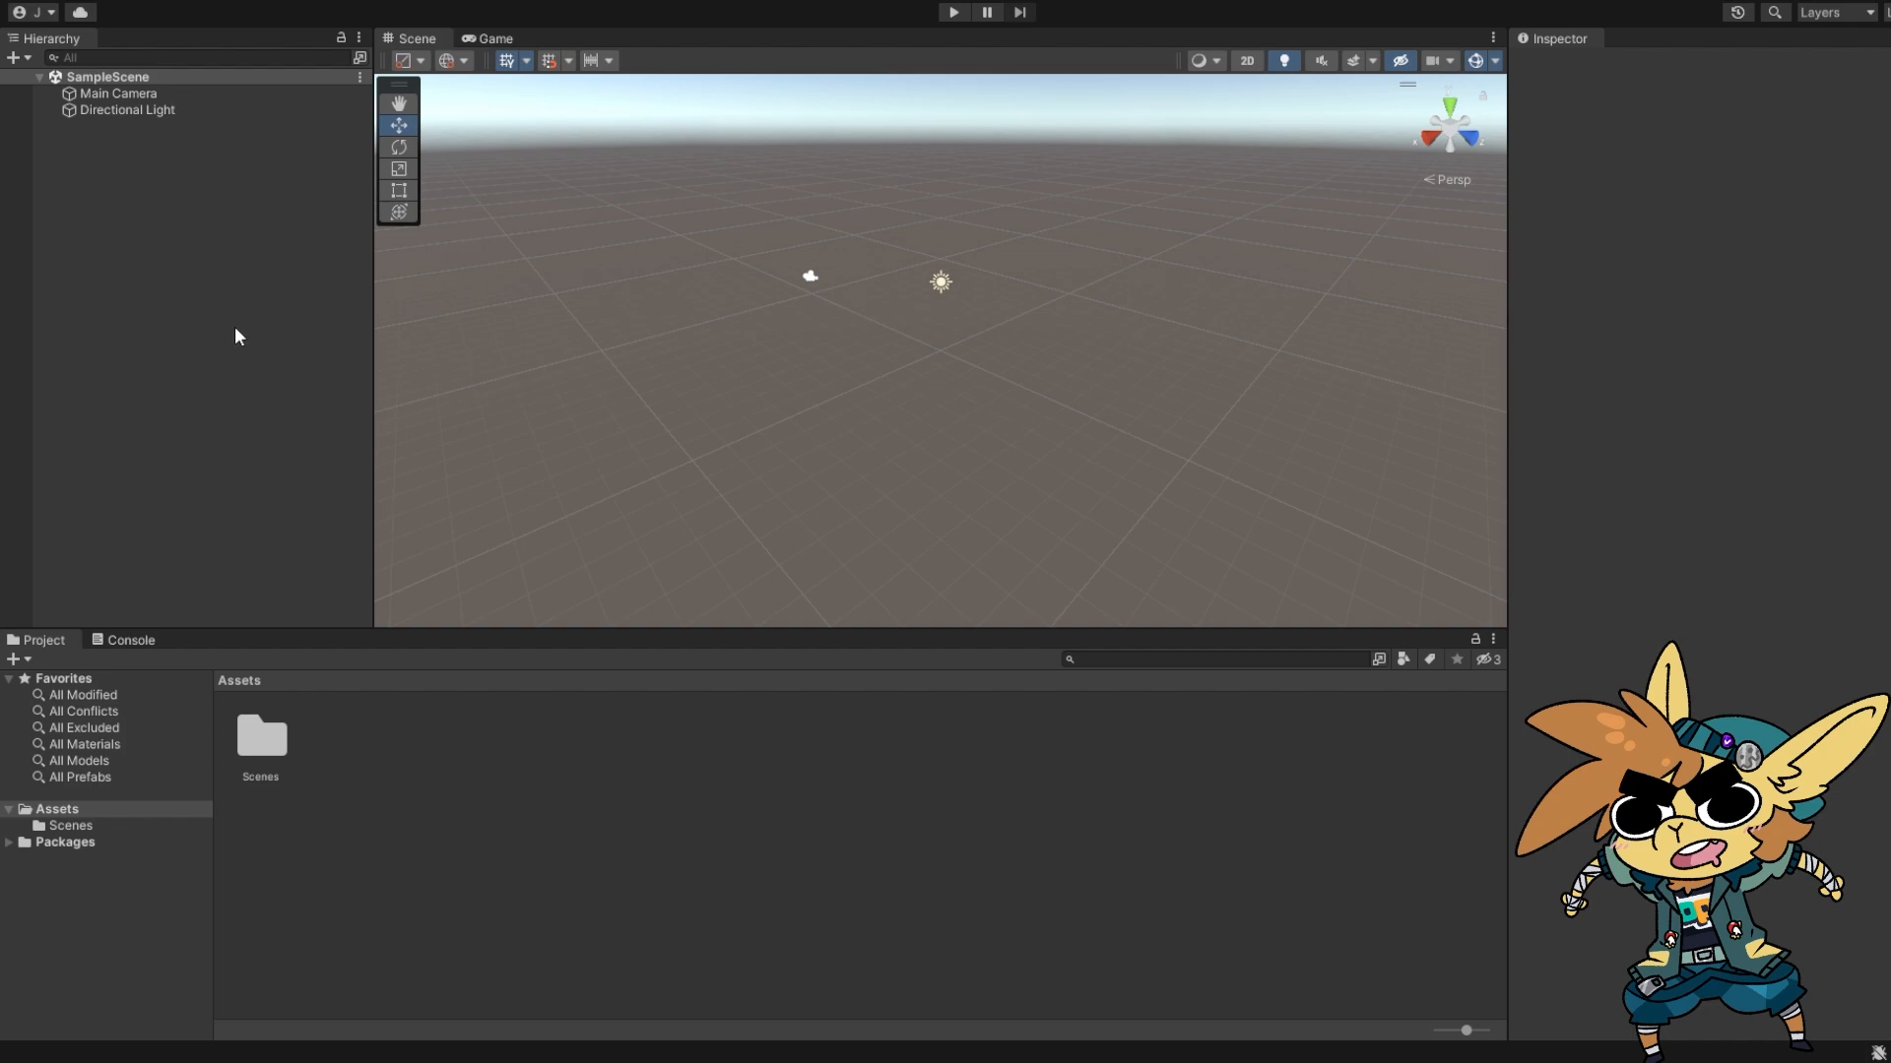
Open the Package Manager for the mtion junk project in the Unity editor
click(307, 1)
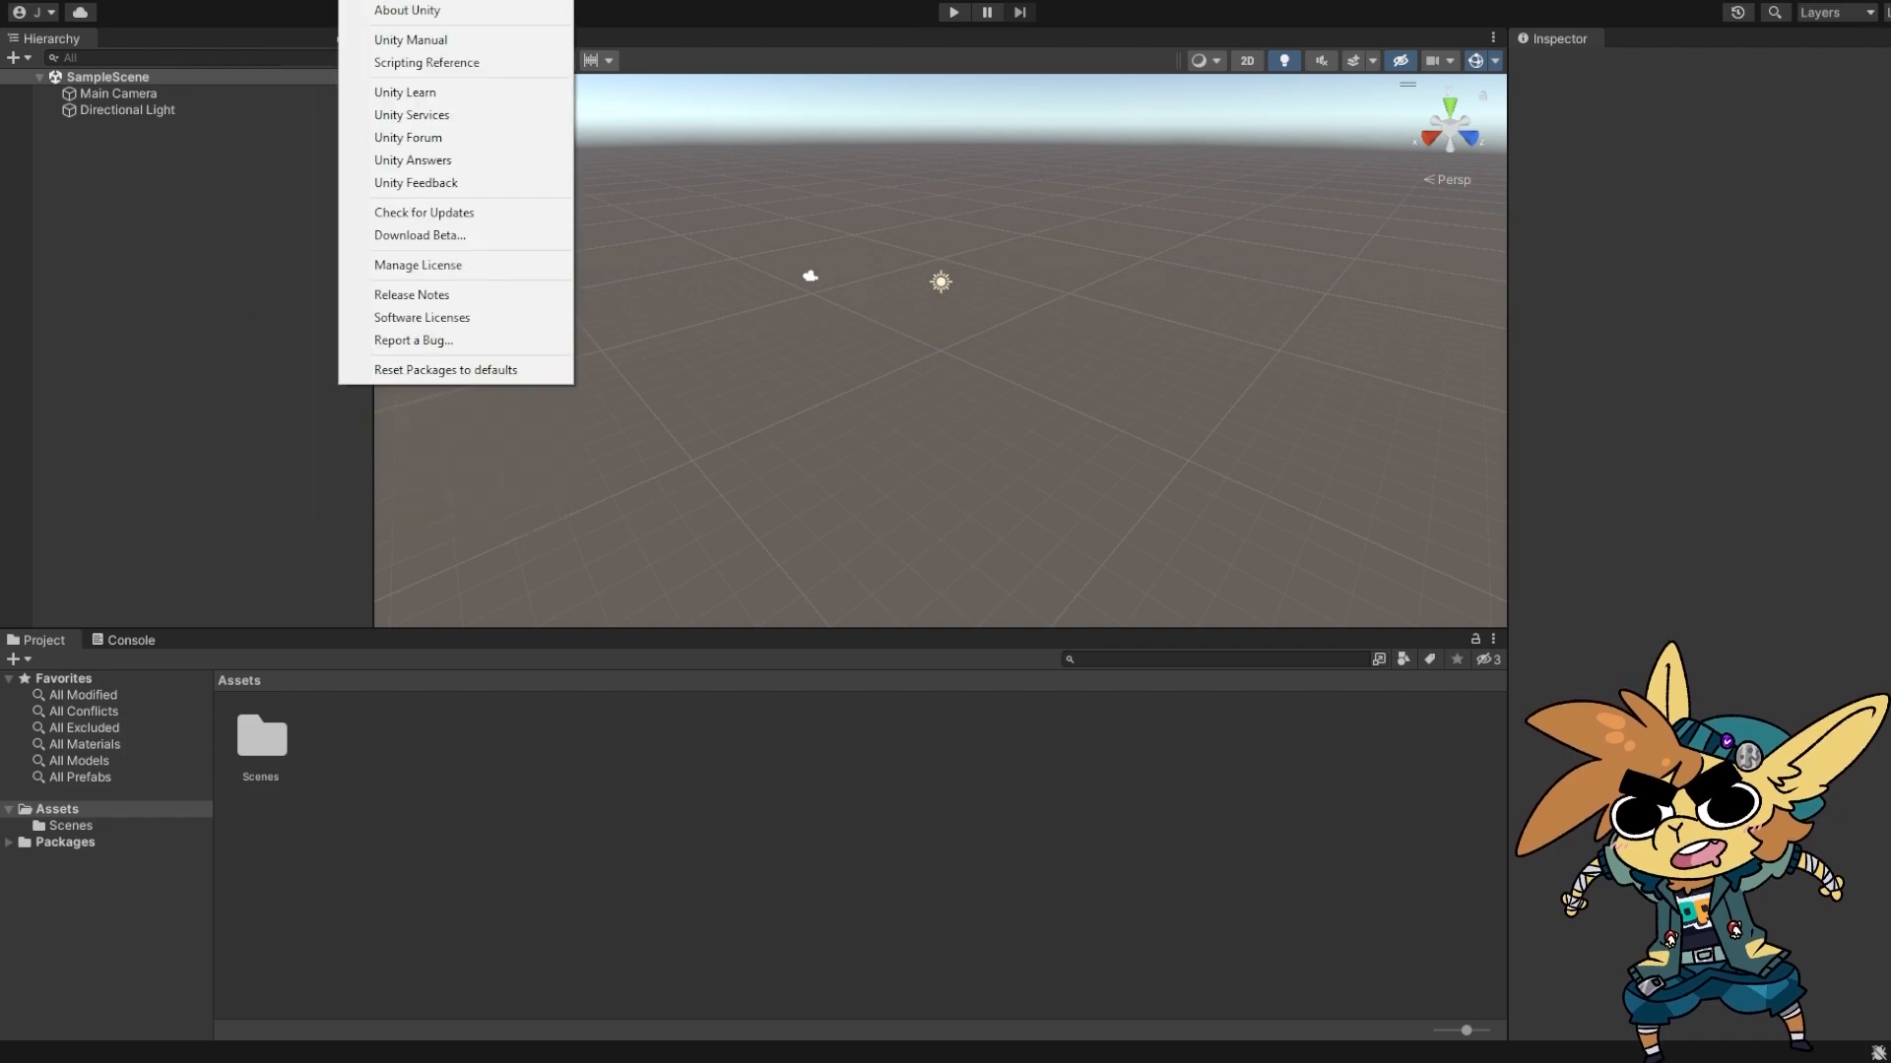
drag(514, 0, 594, 0)
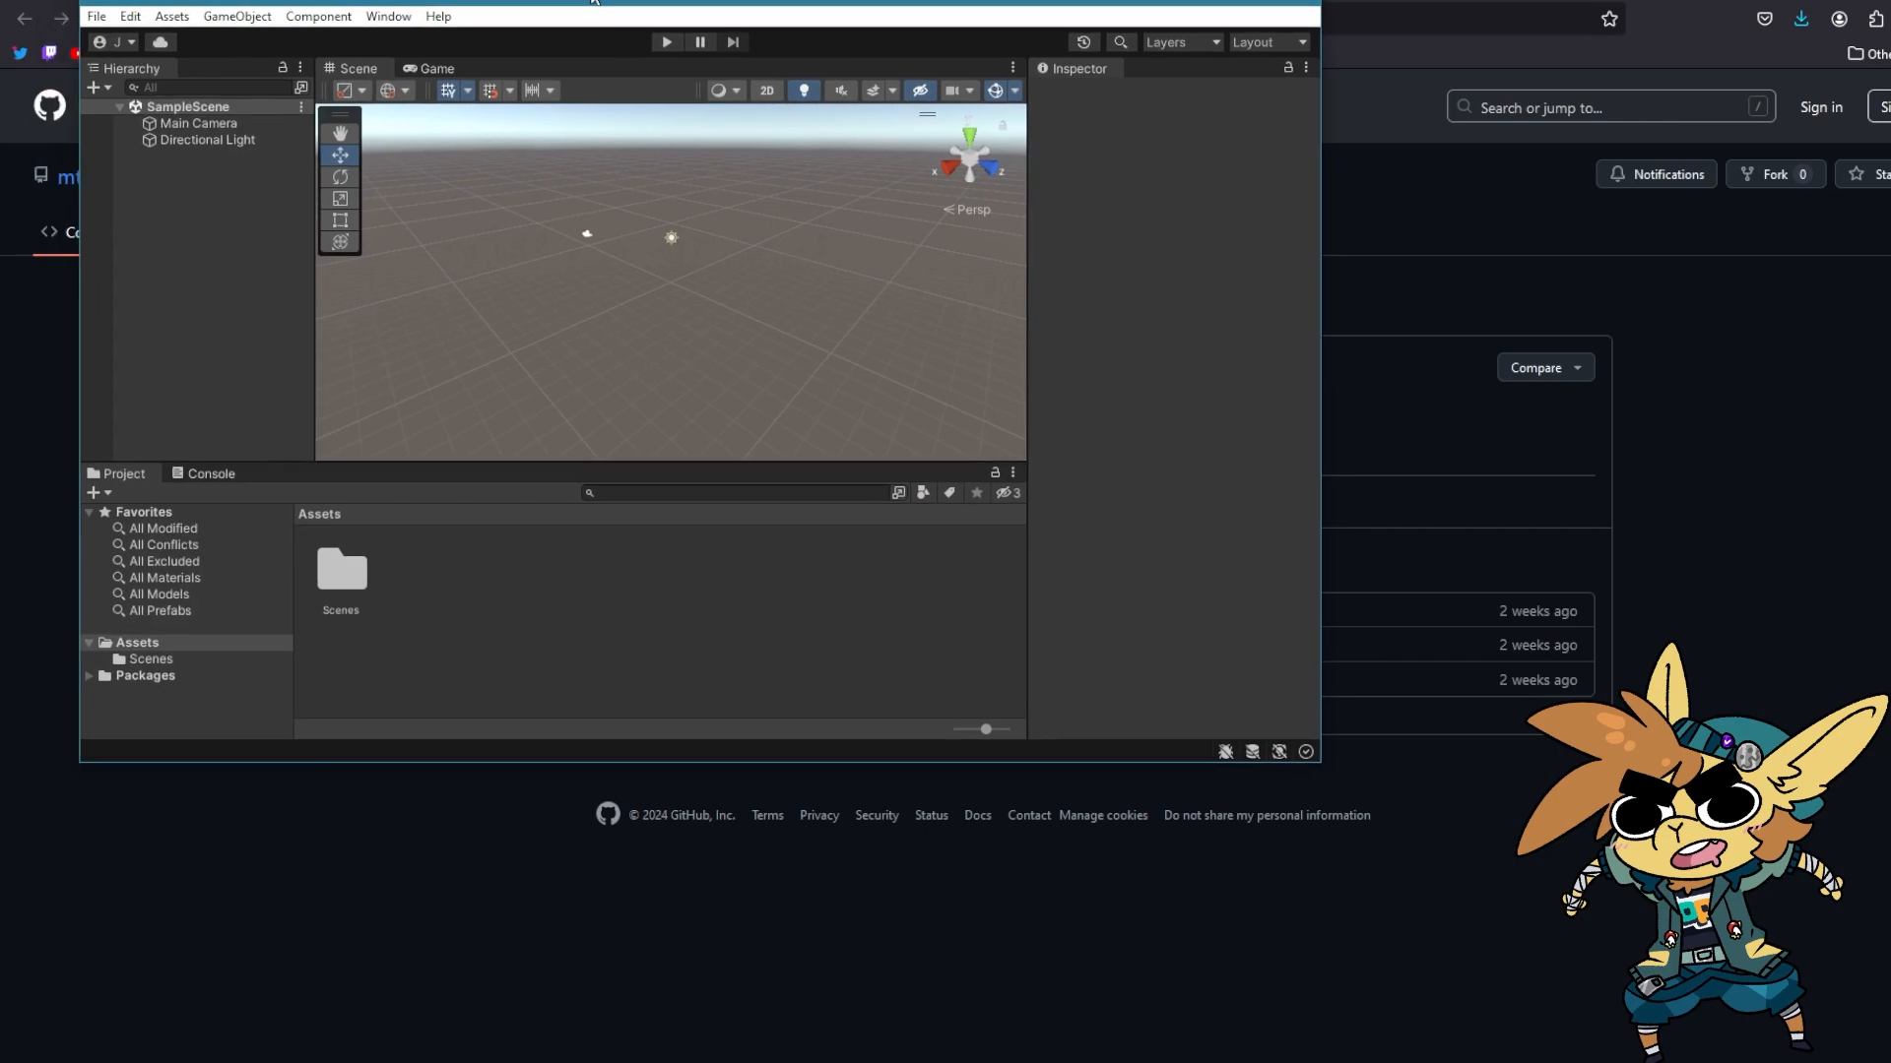
click(397, 17)
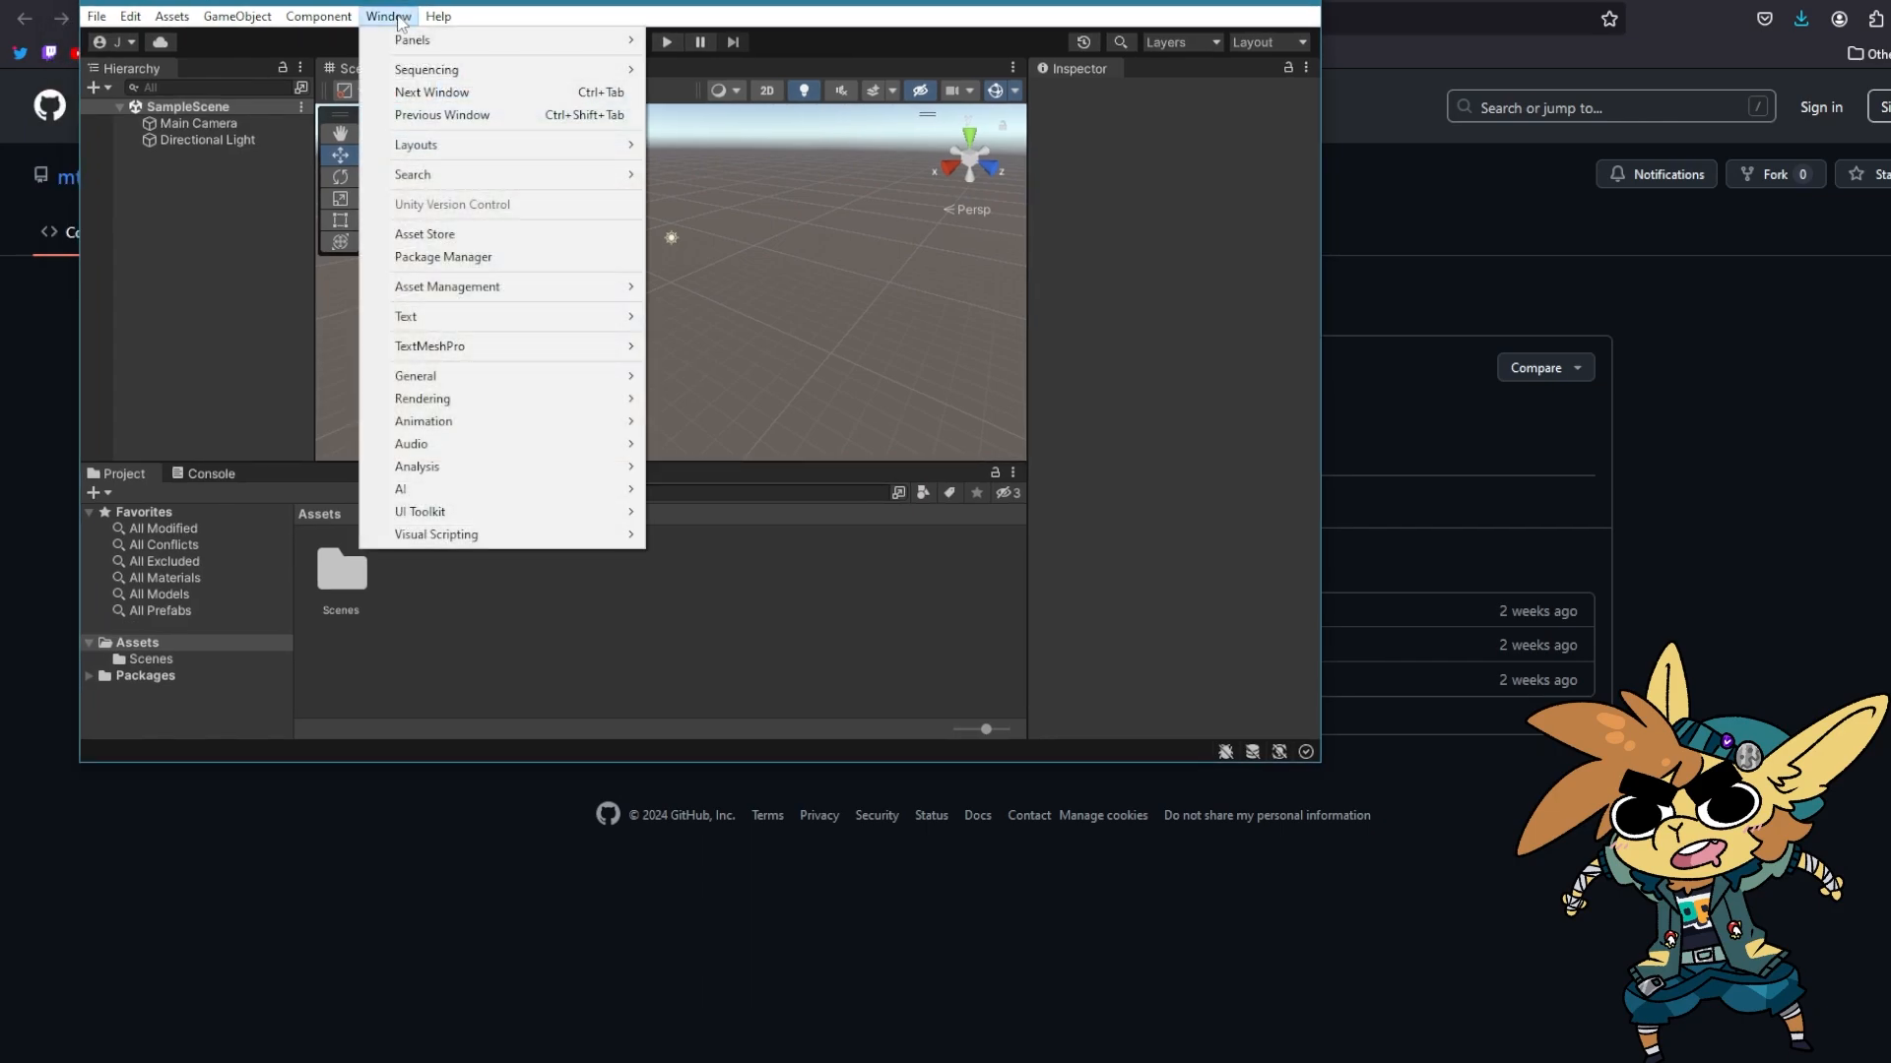
click(495, 259)
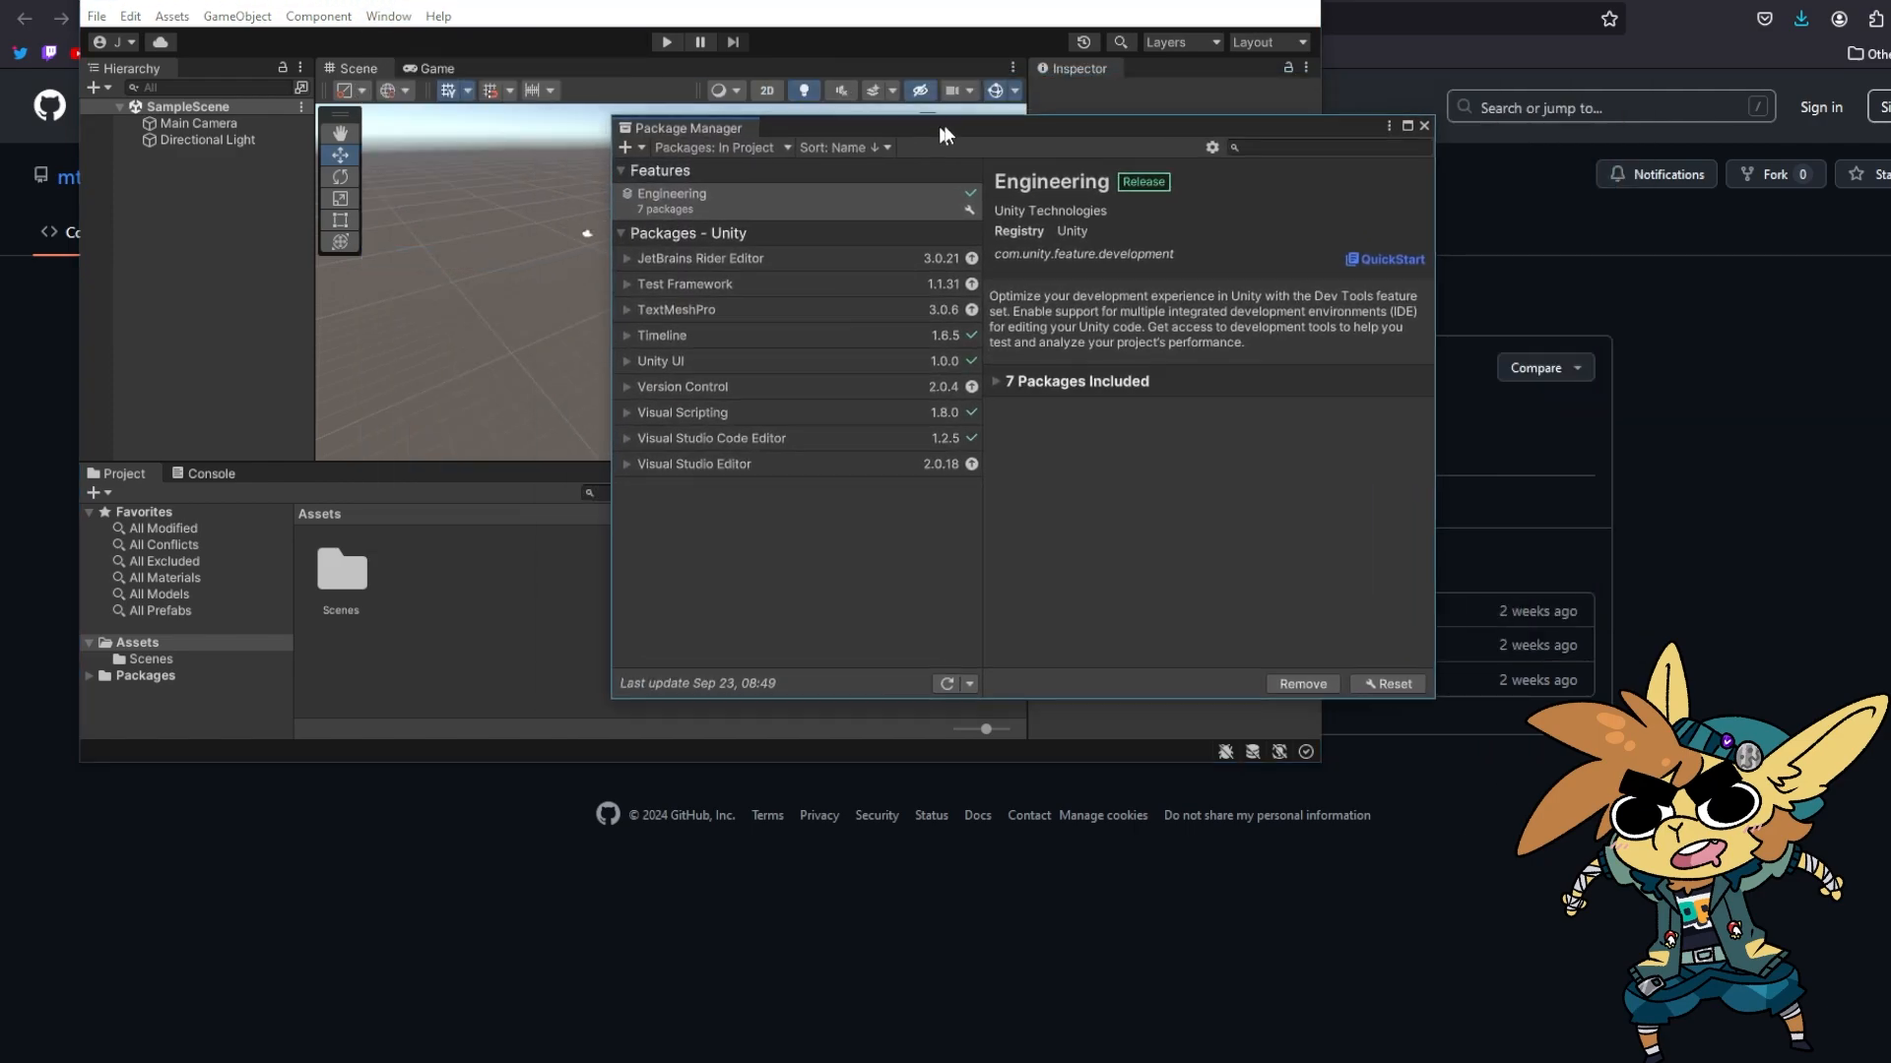
click(1244, 3)
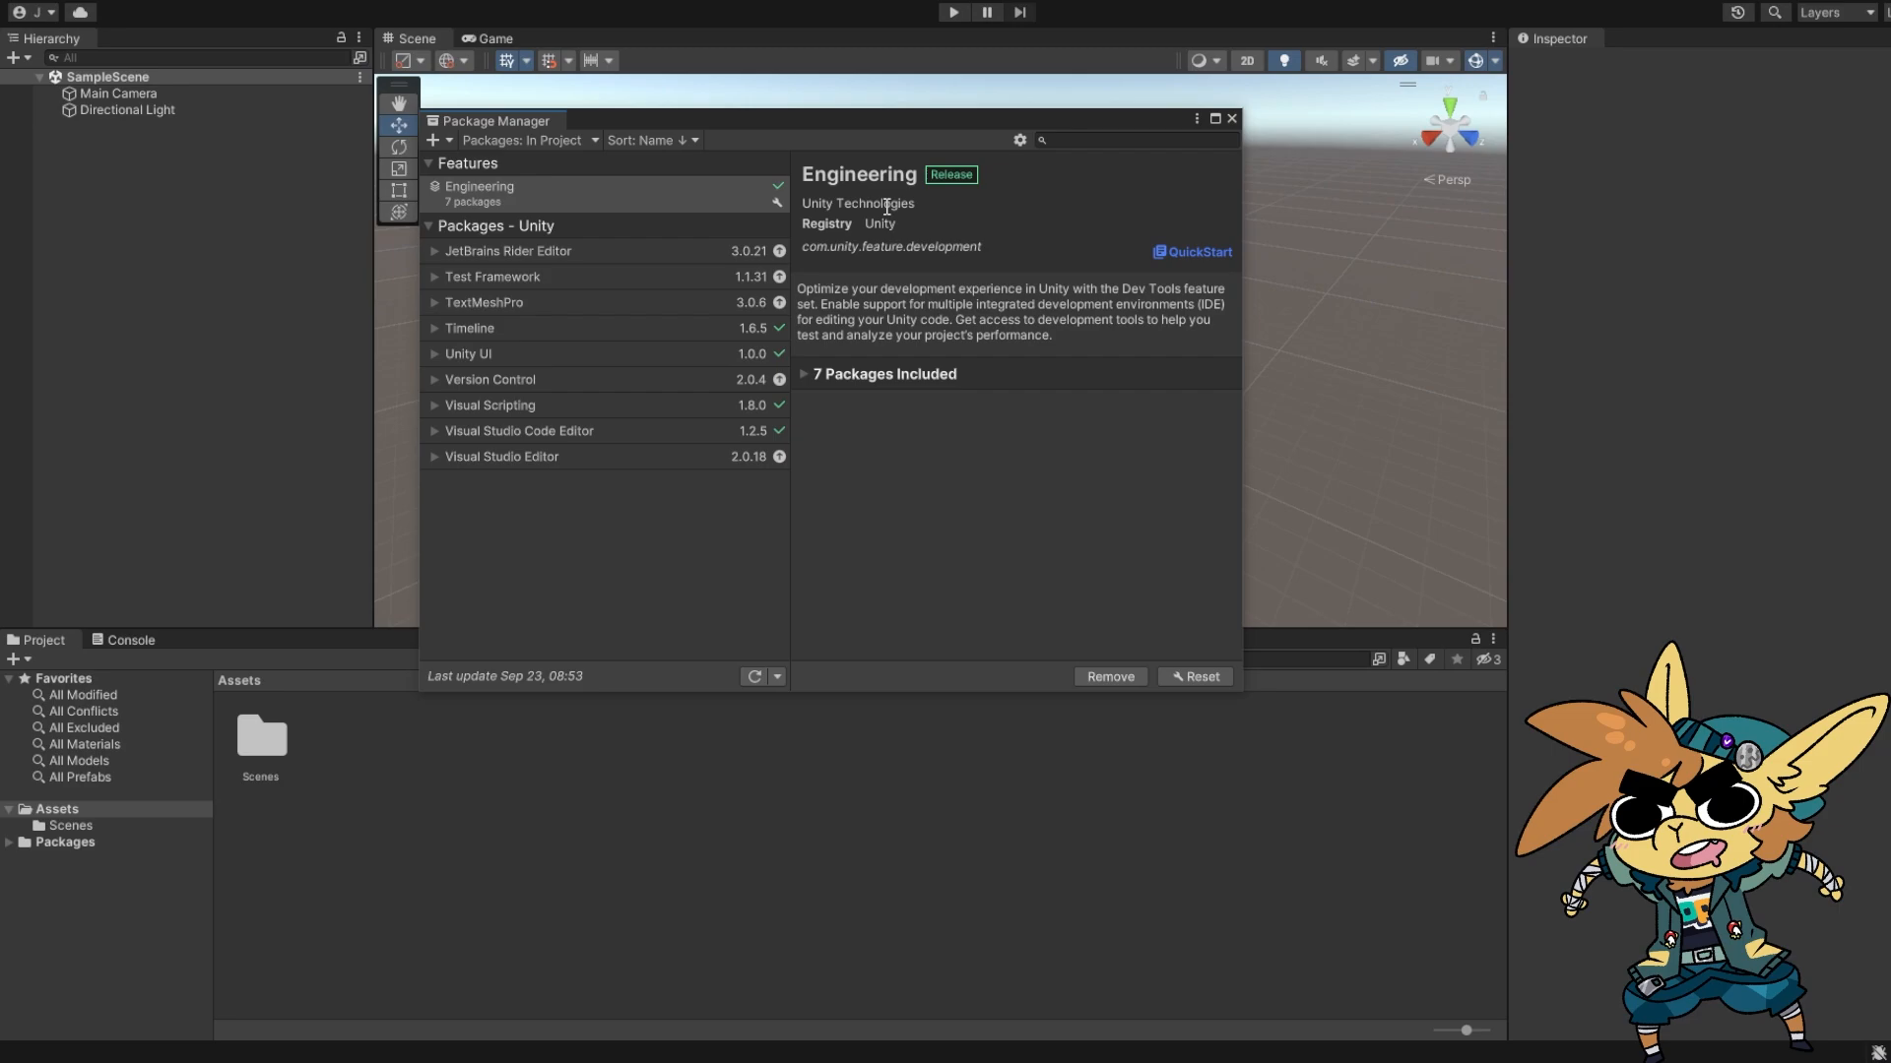
drag(819, 122, 966, 127)
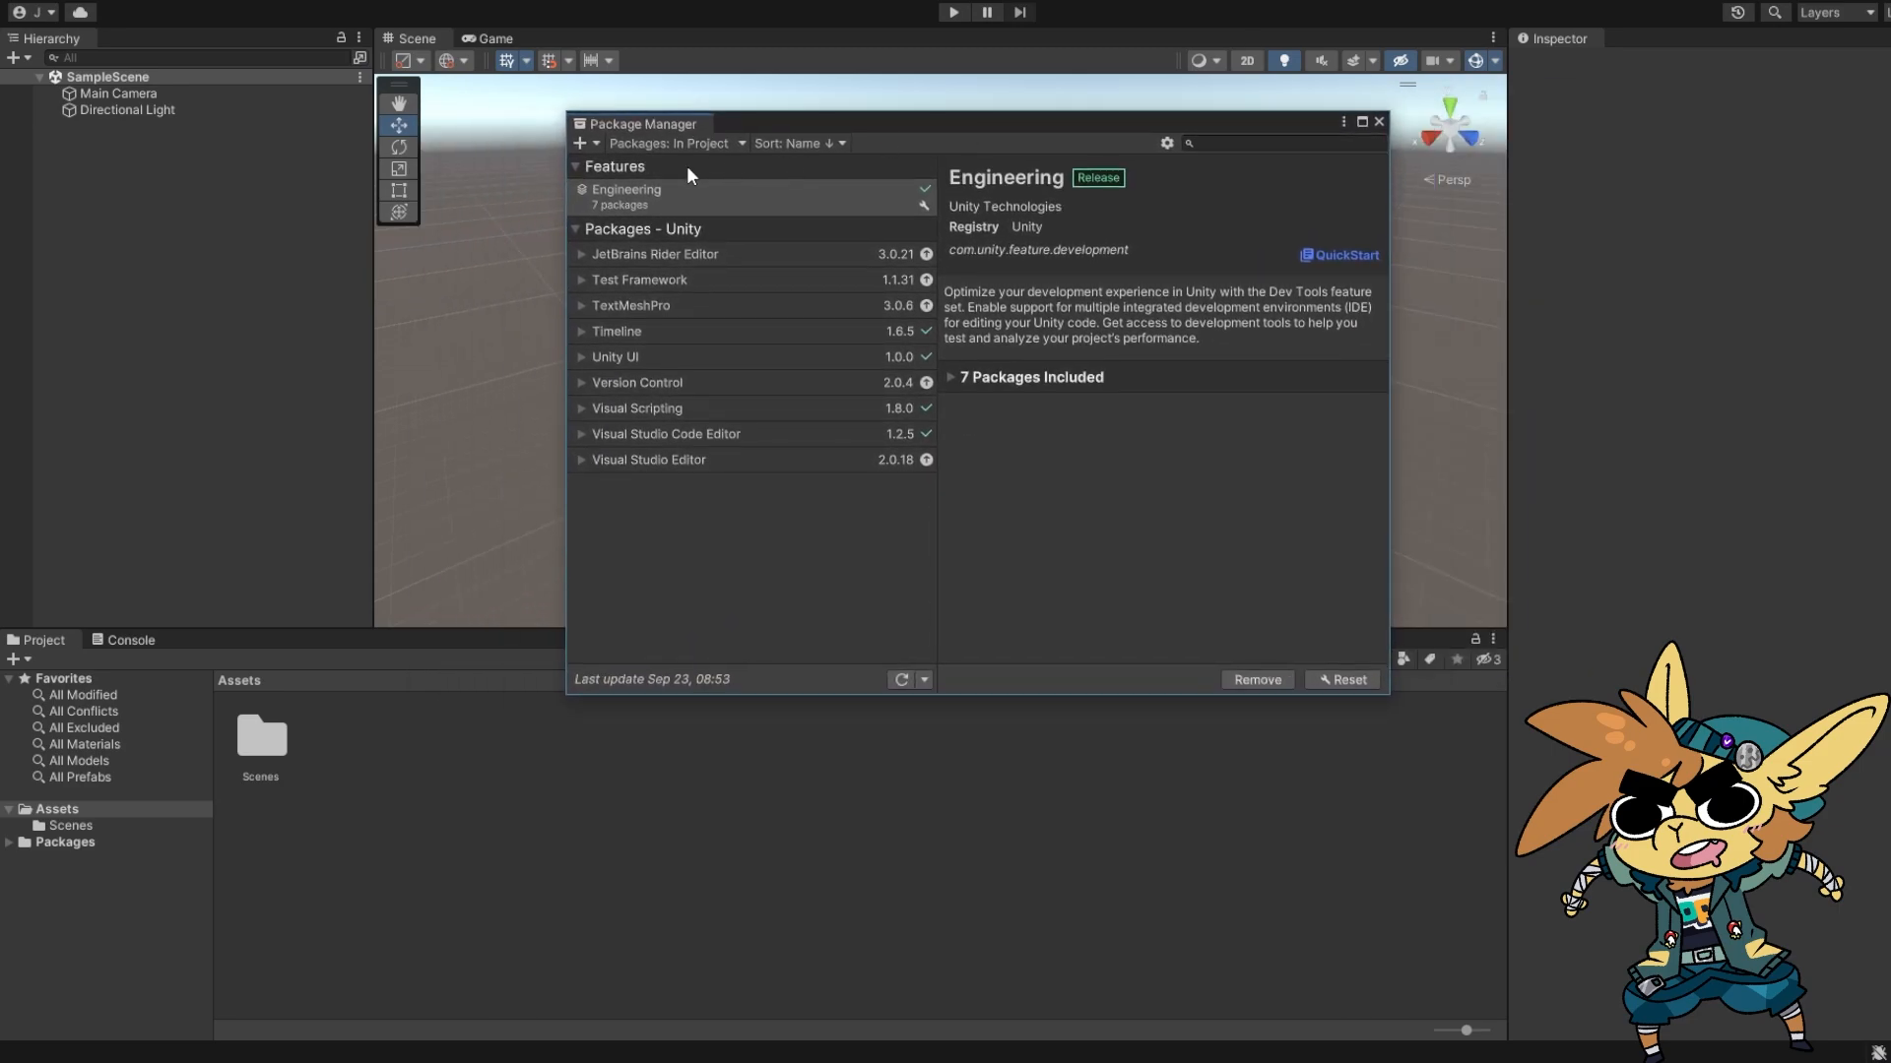
Add the tarball package com.mtion.studio-sdk-0.15.6.tgz from the Downloads folder to the project, then close the Package Manager
click(580, 144)
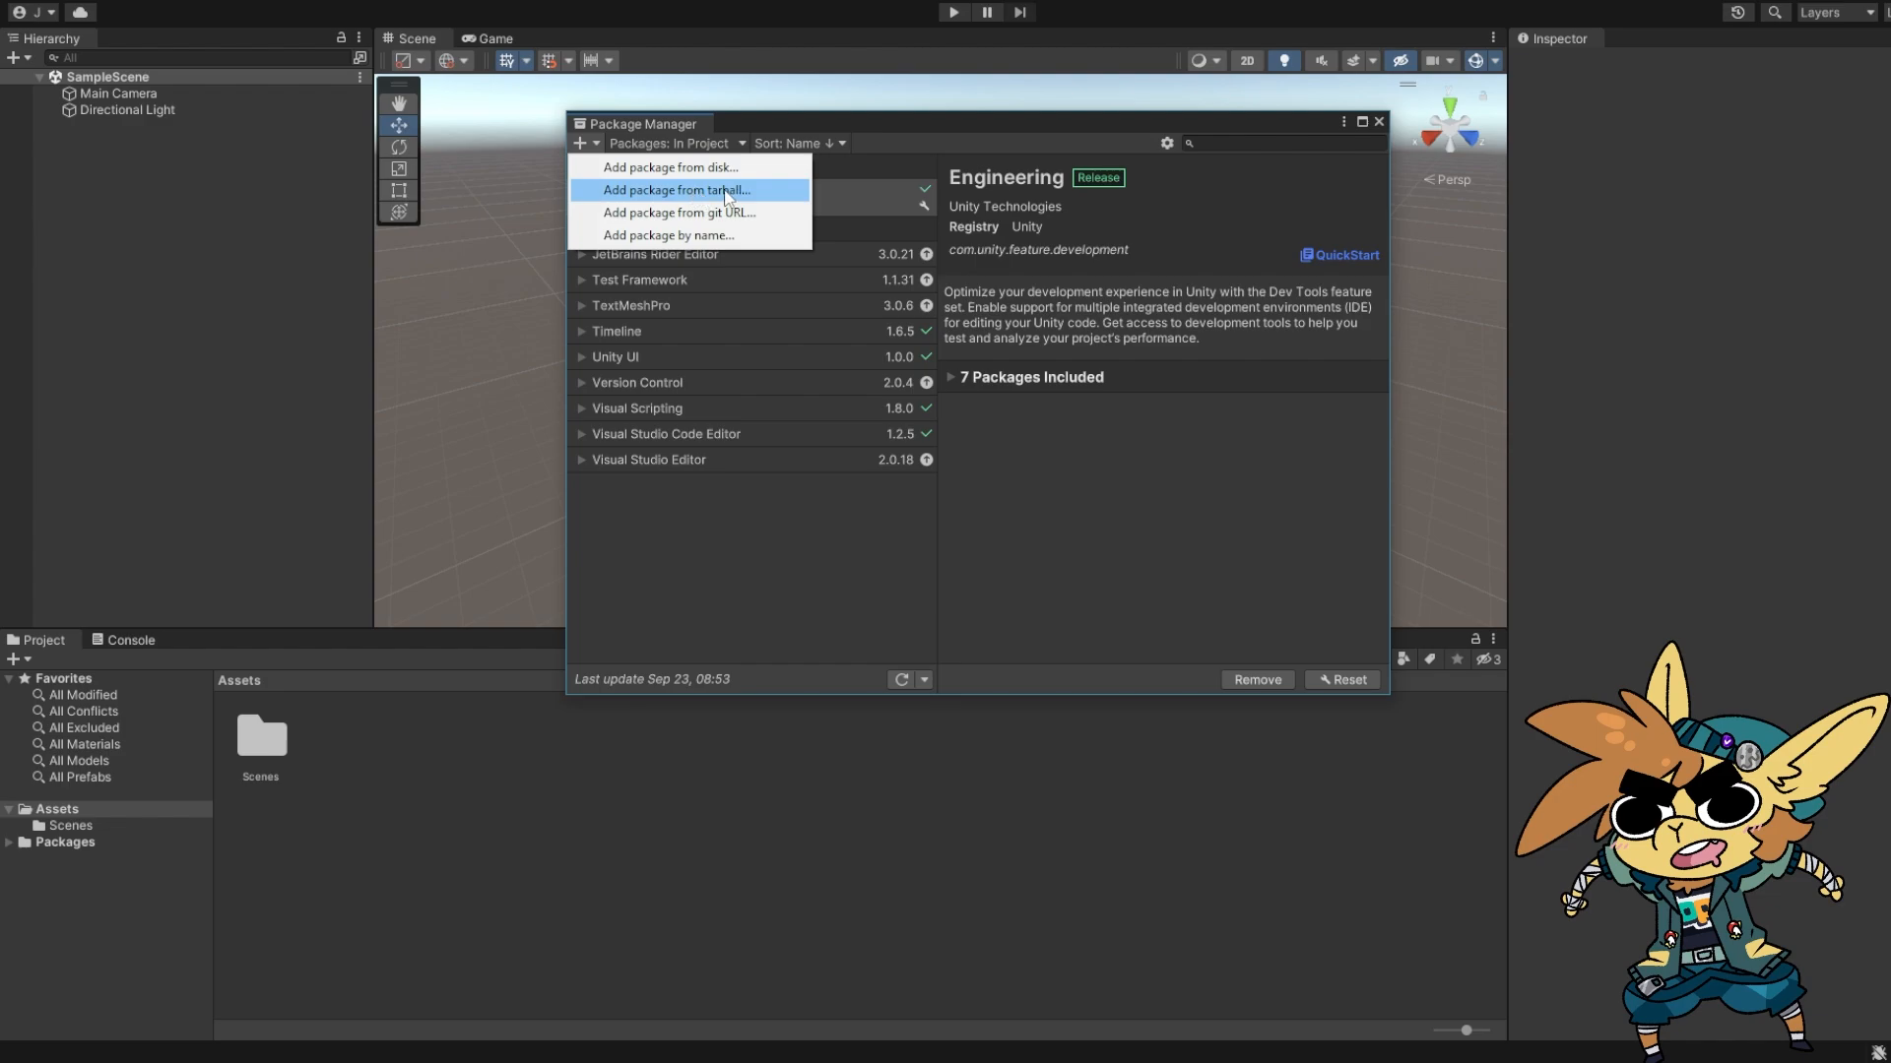
click(729, 193)
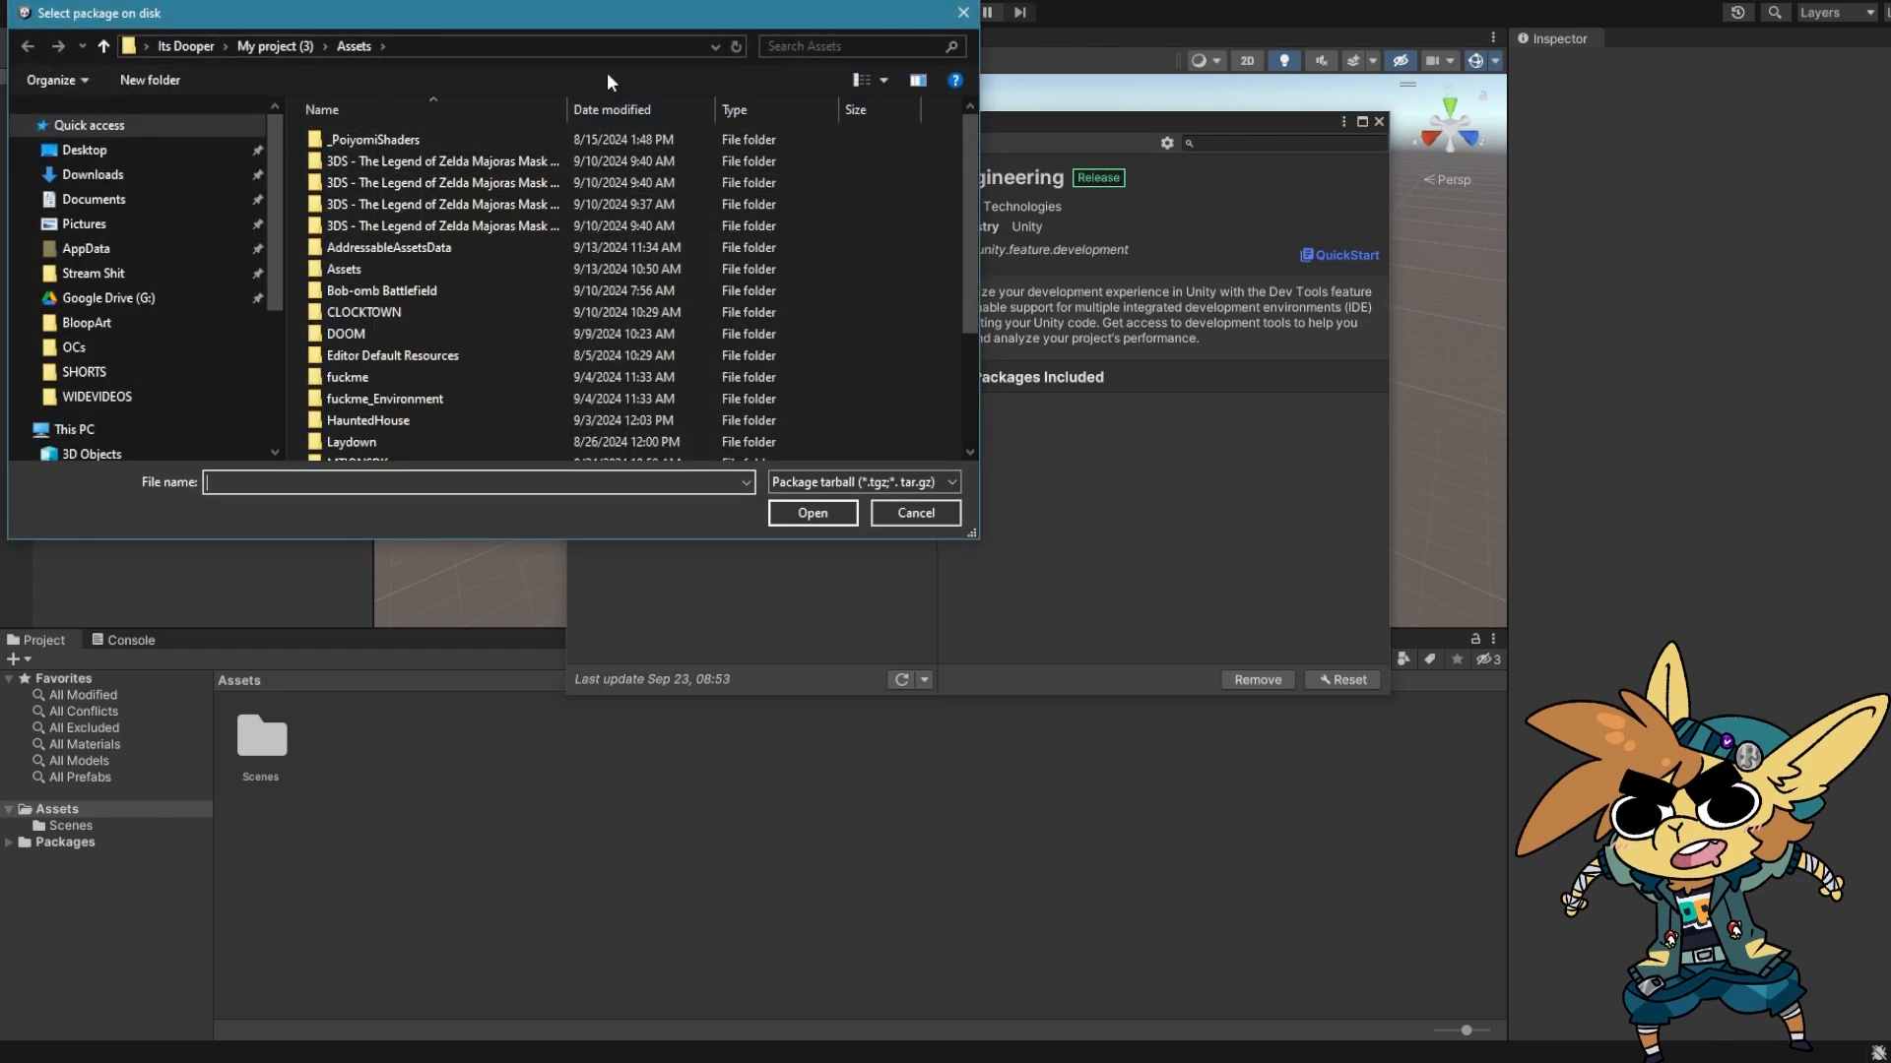
drag(510, 12, 1054, 1062)
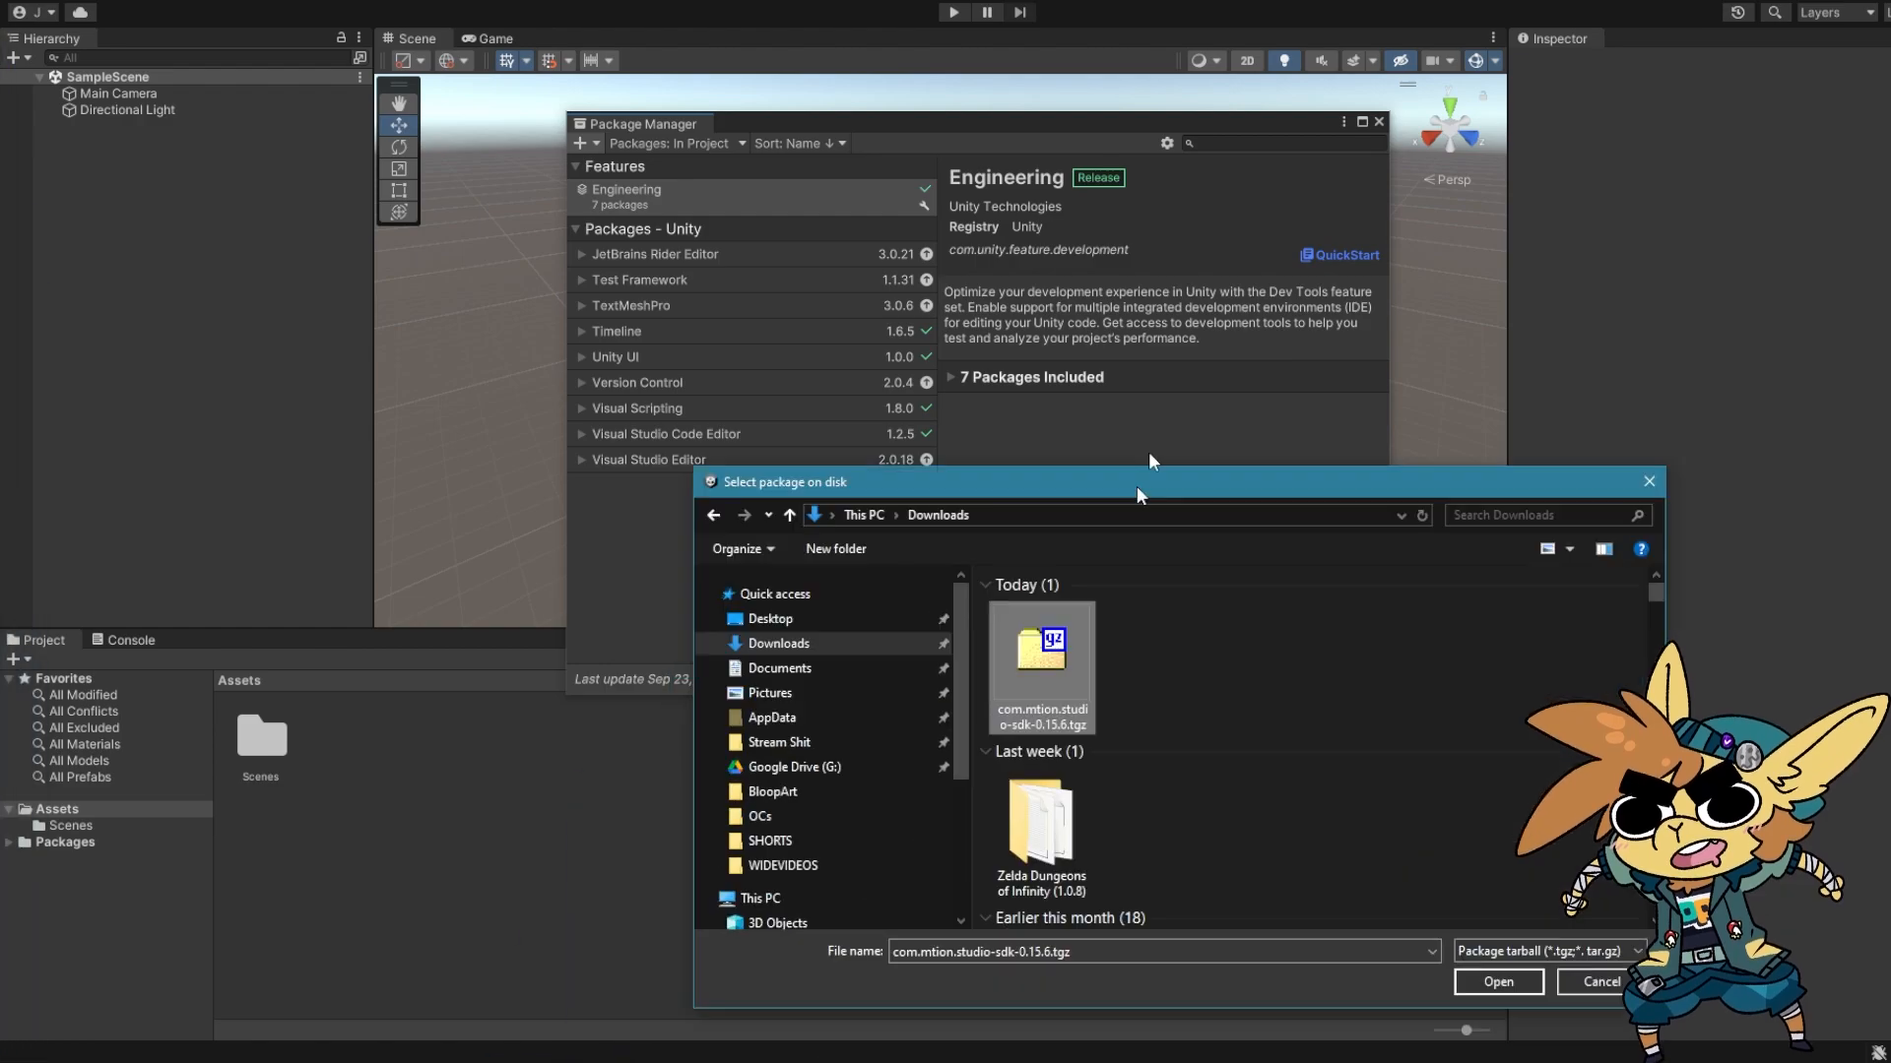
drag(1140, 477, 1100, 67)
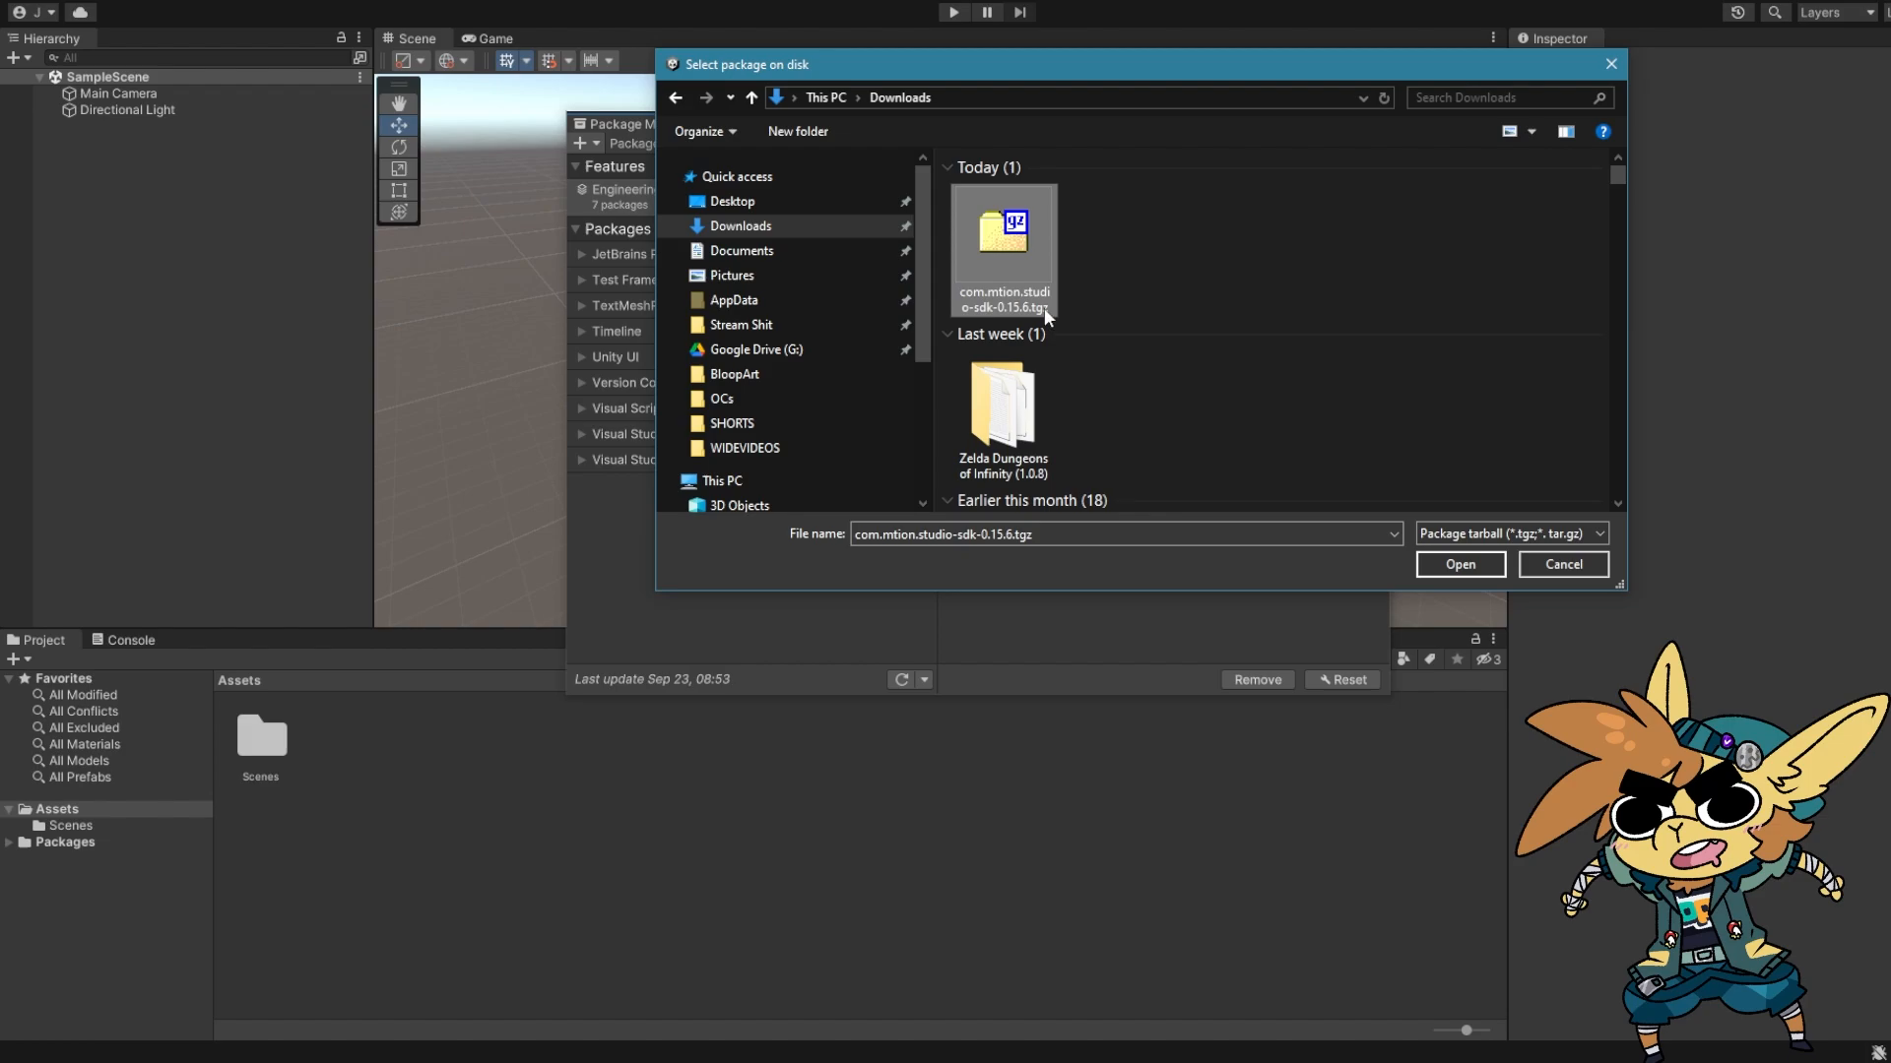
click(1456, 563)
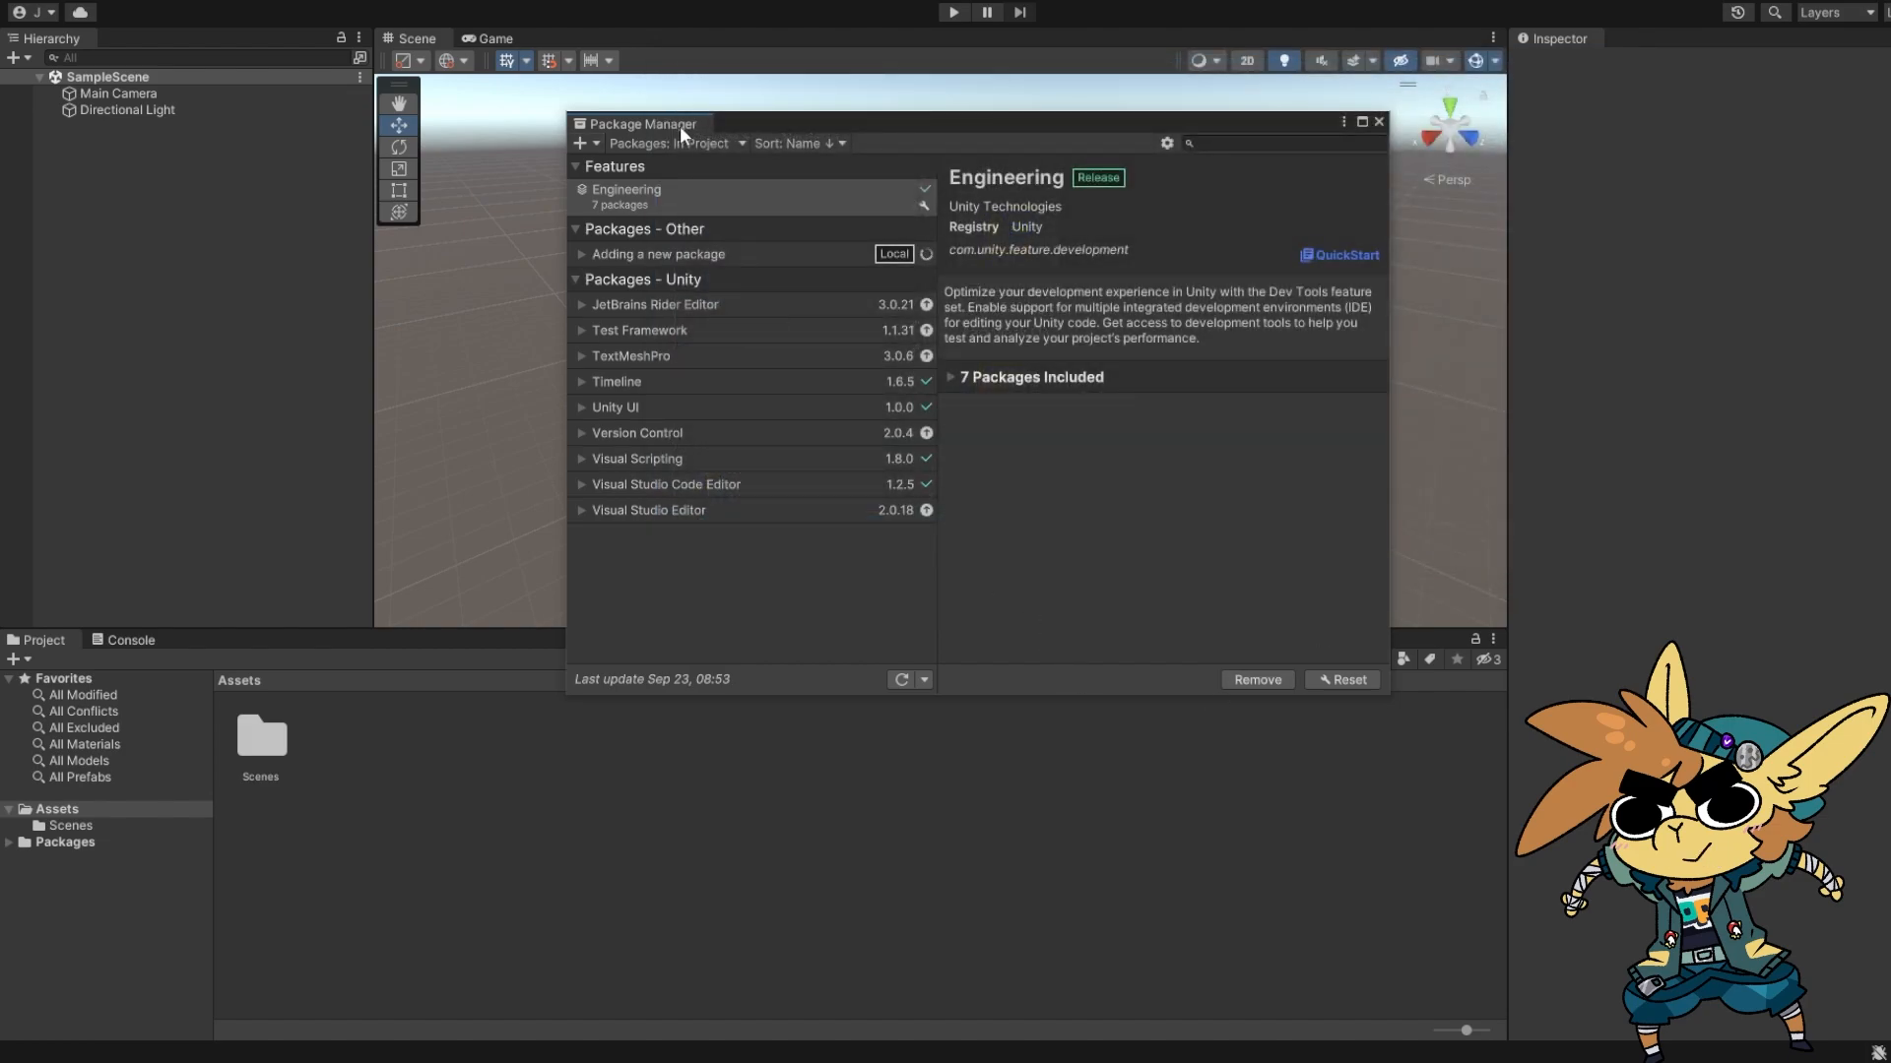
click(581, 256)
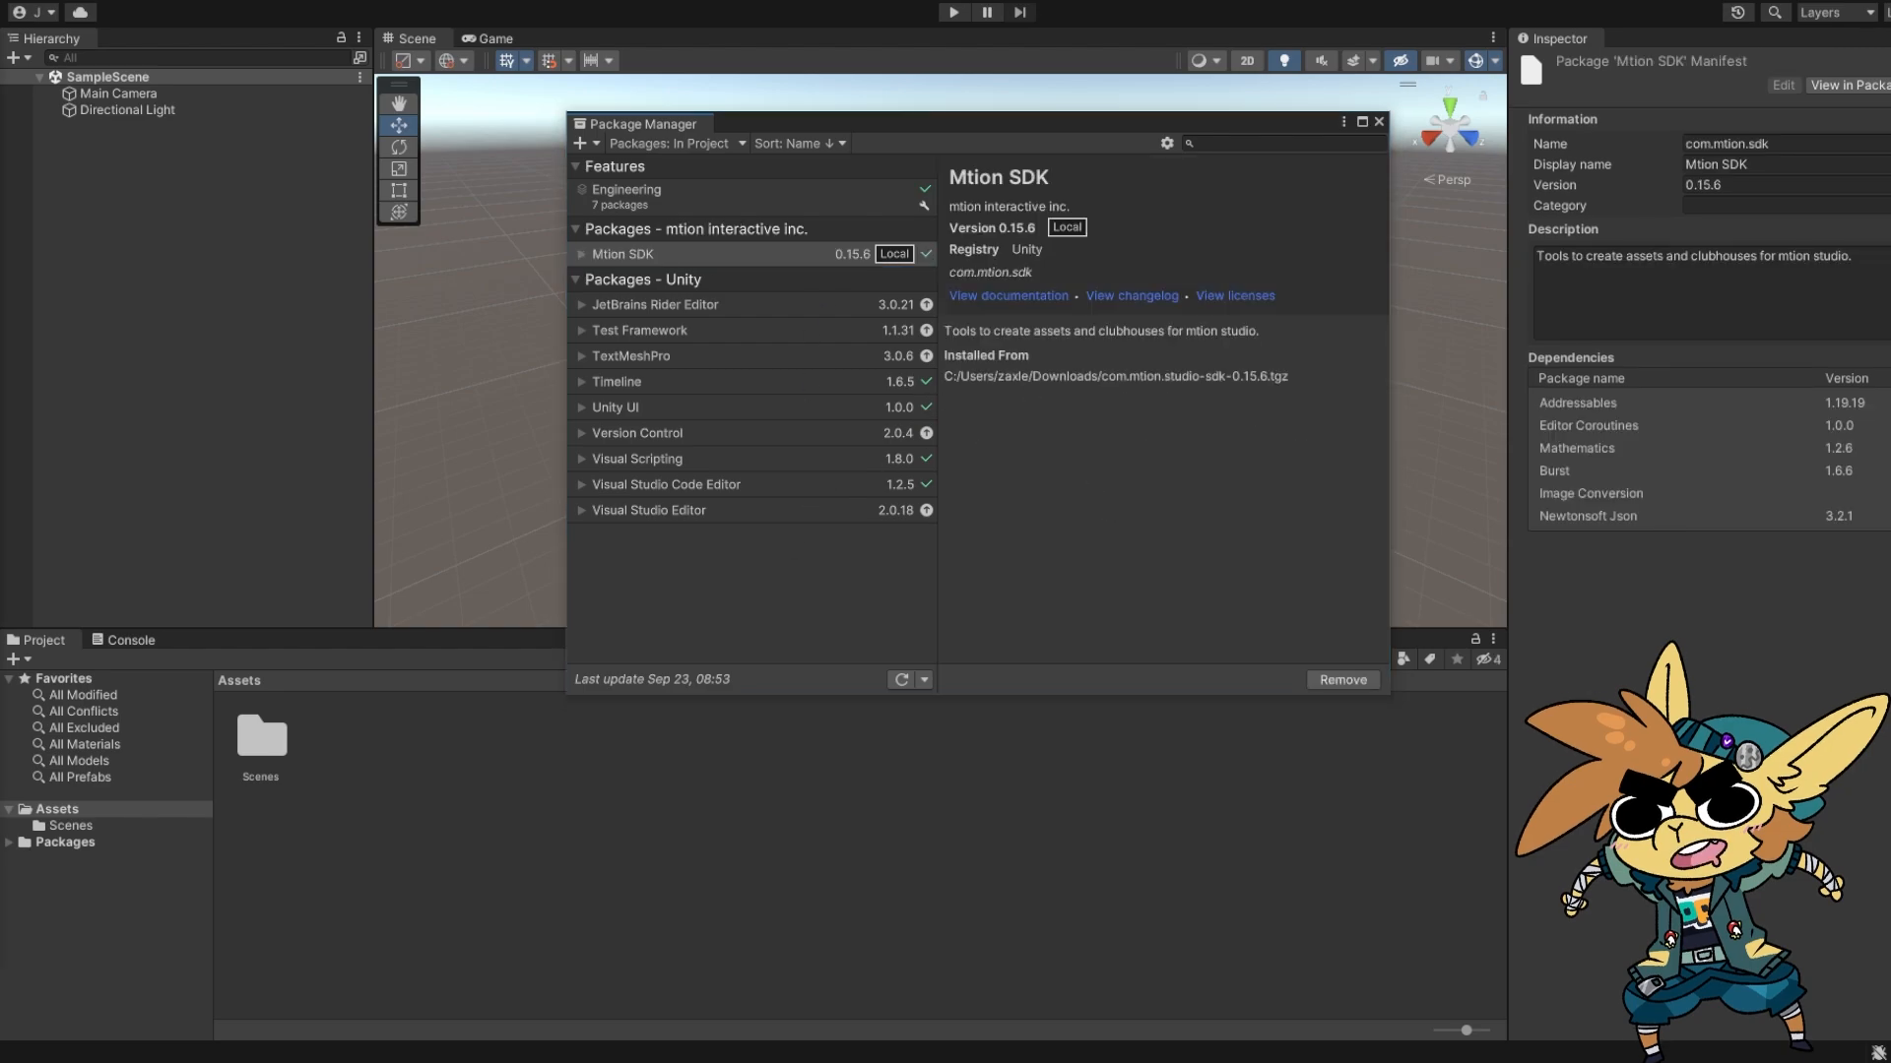
click(1377, 122)
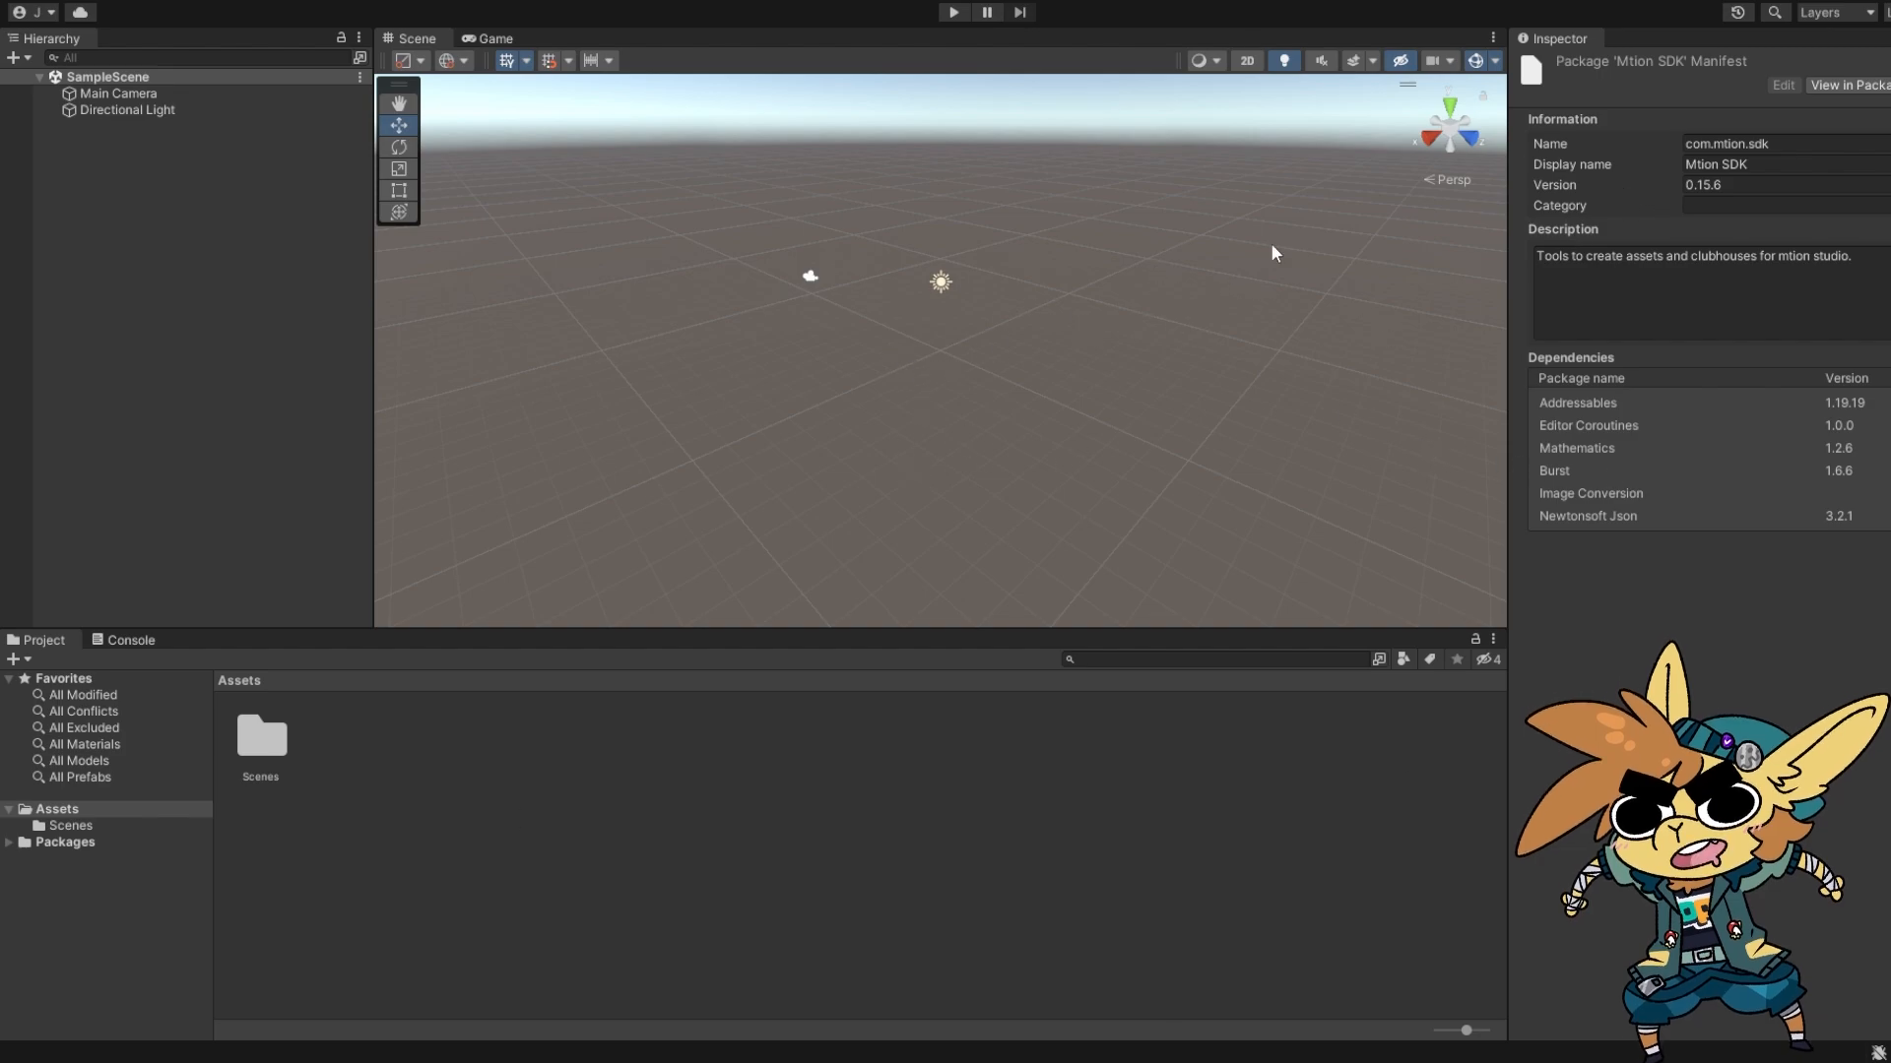
Examine the commands that the Mtion SDK package adds to the editor
click(32, 4)
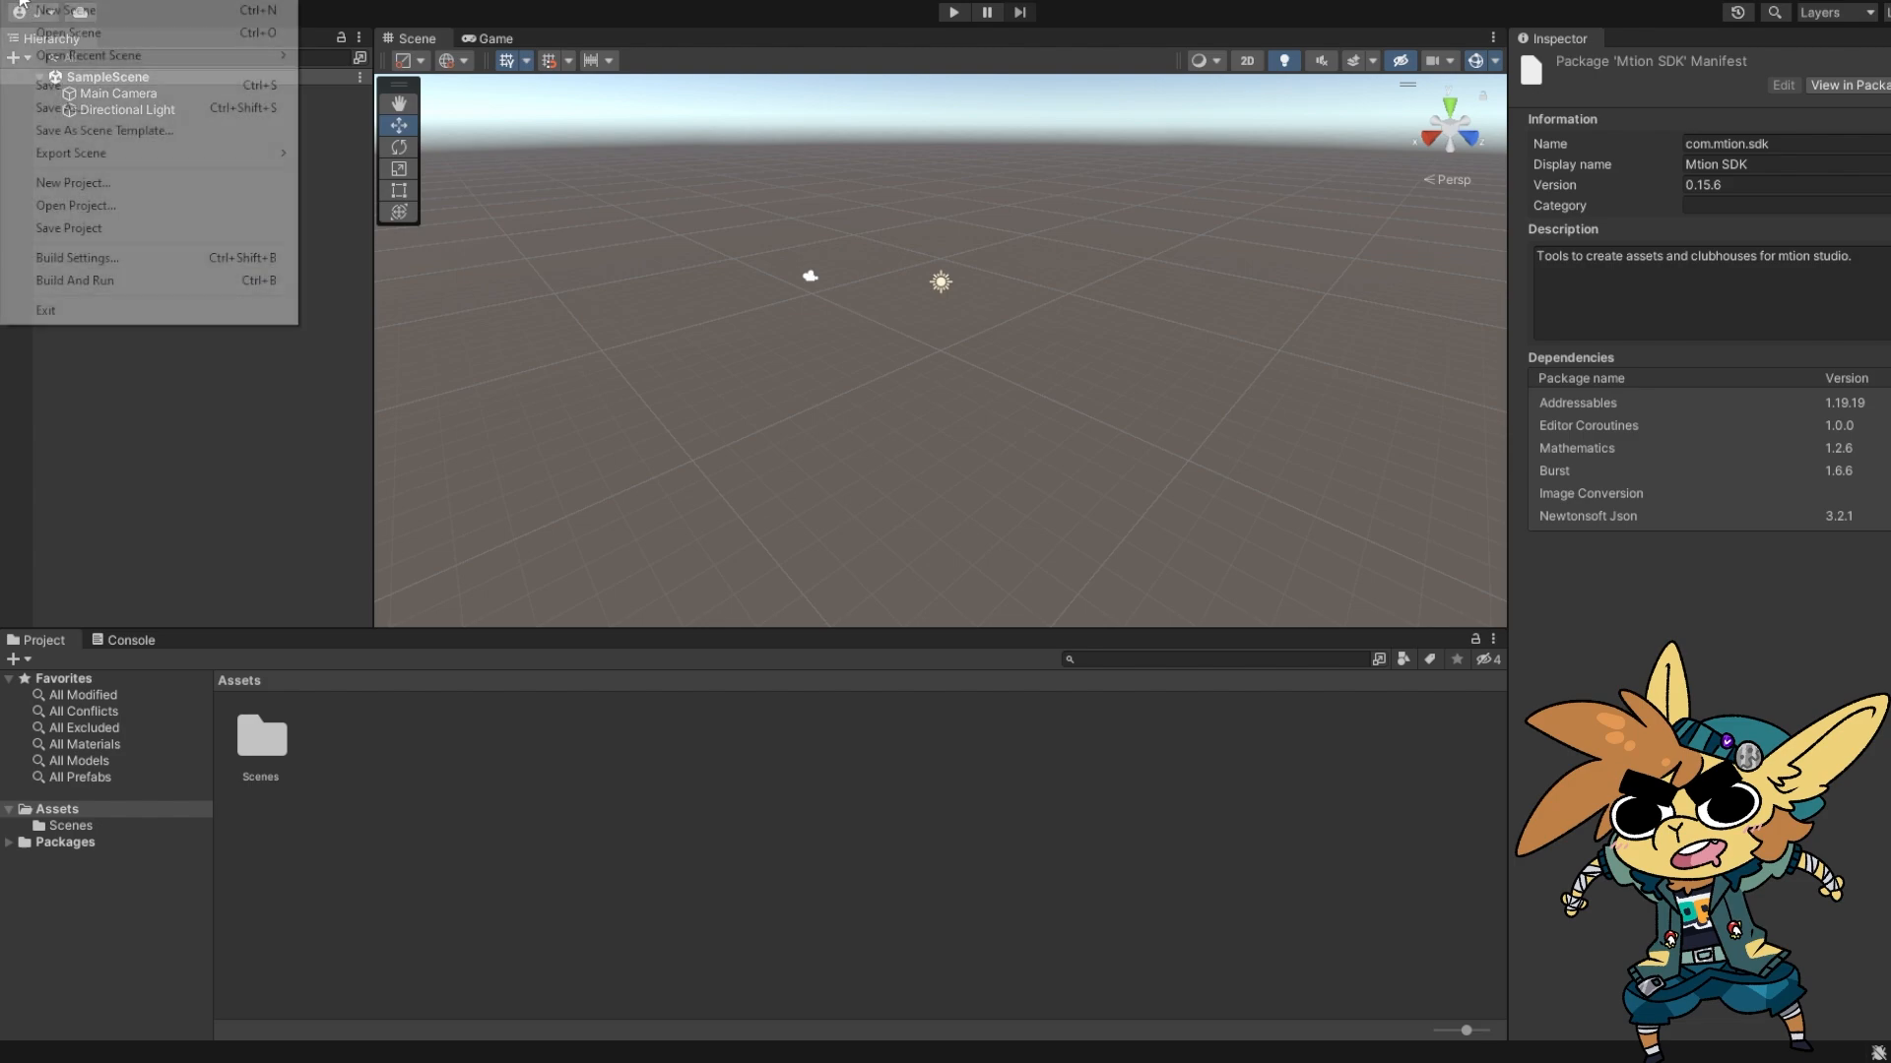
key(Escape)
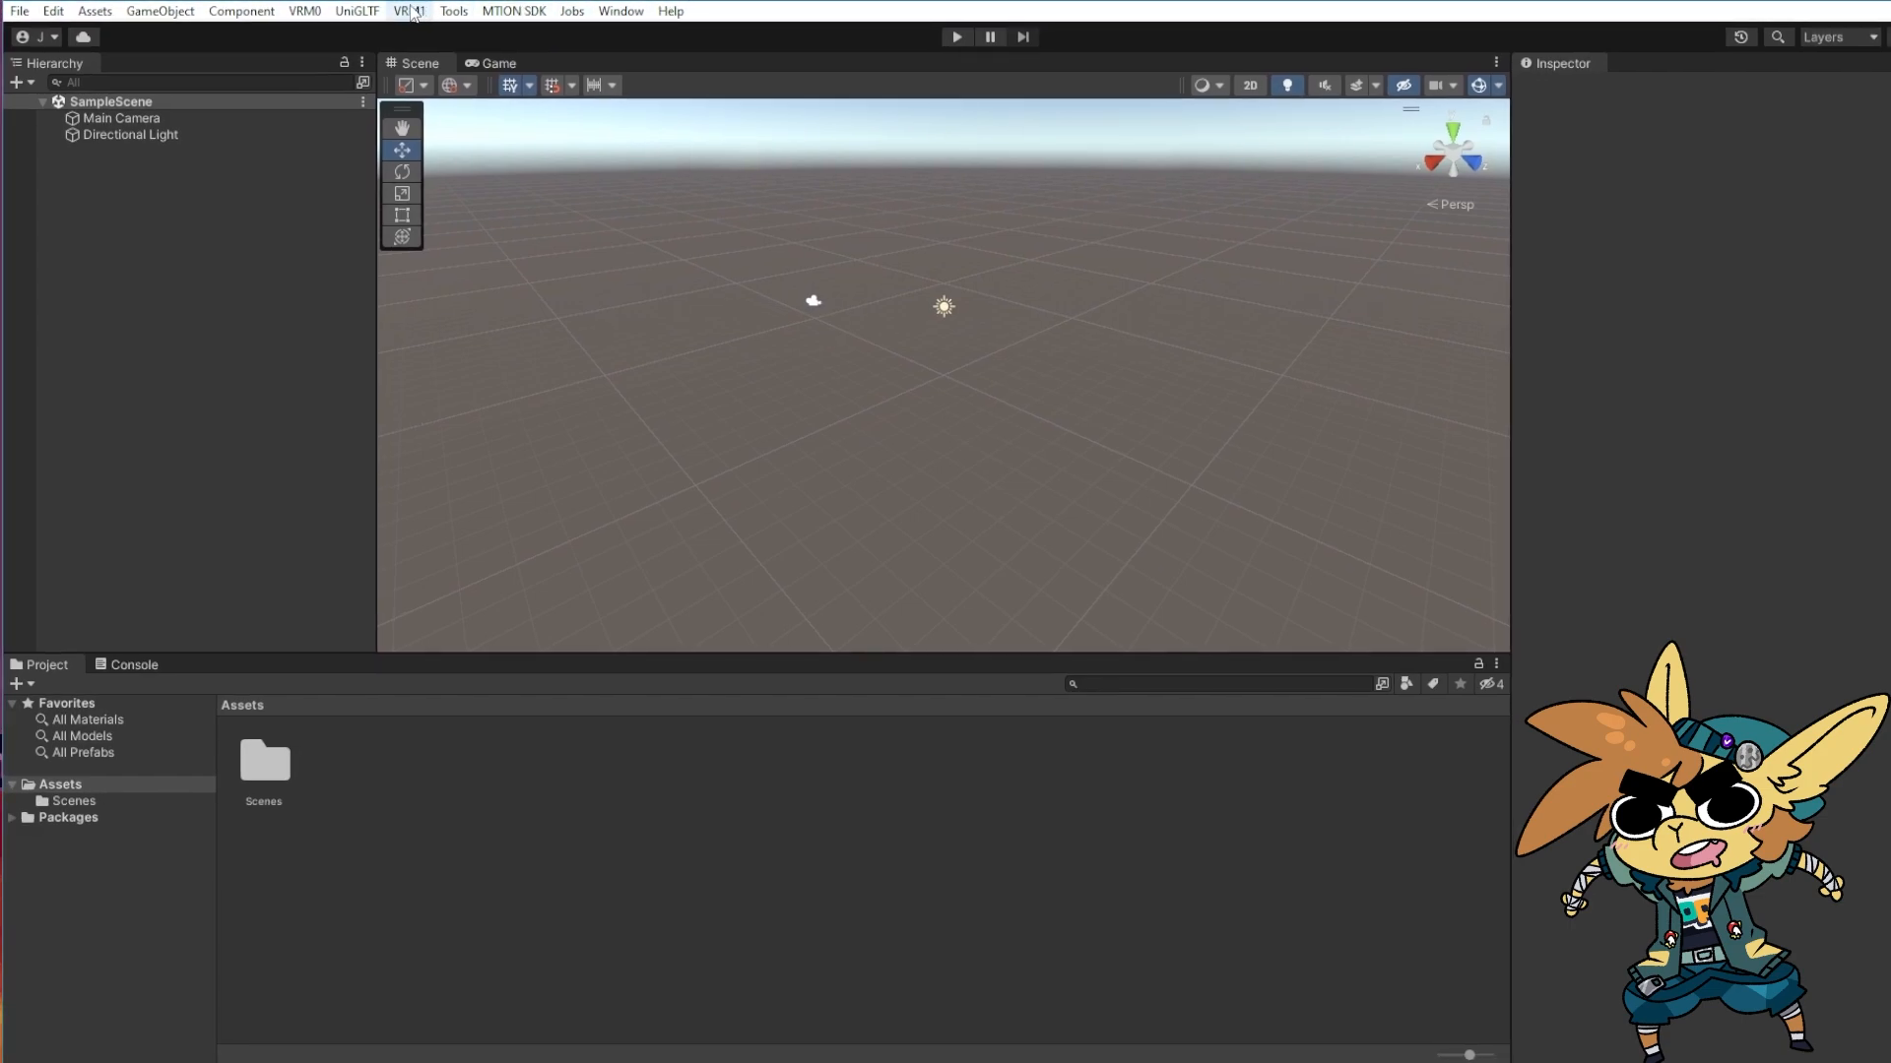
click(313, 13)
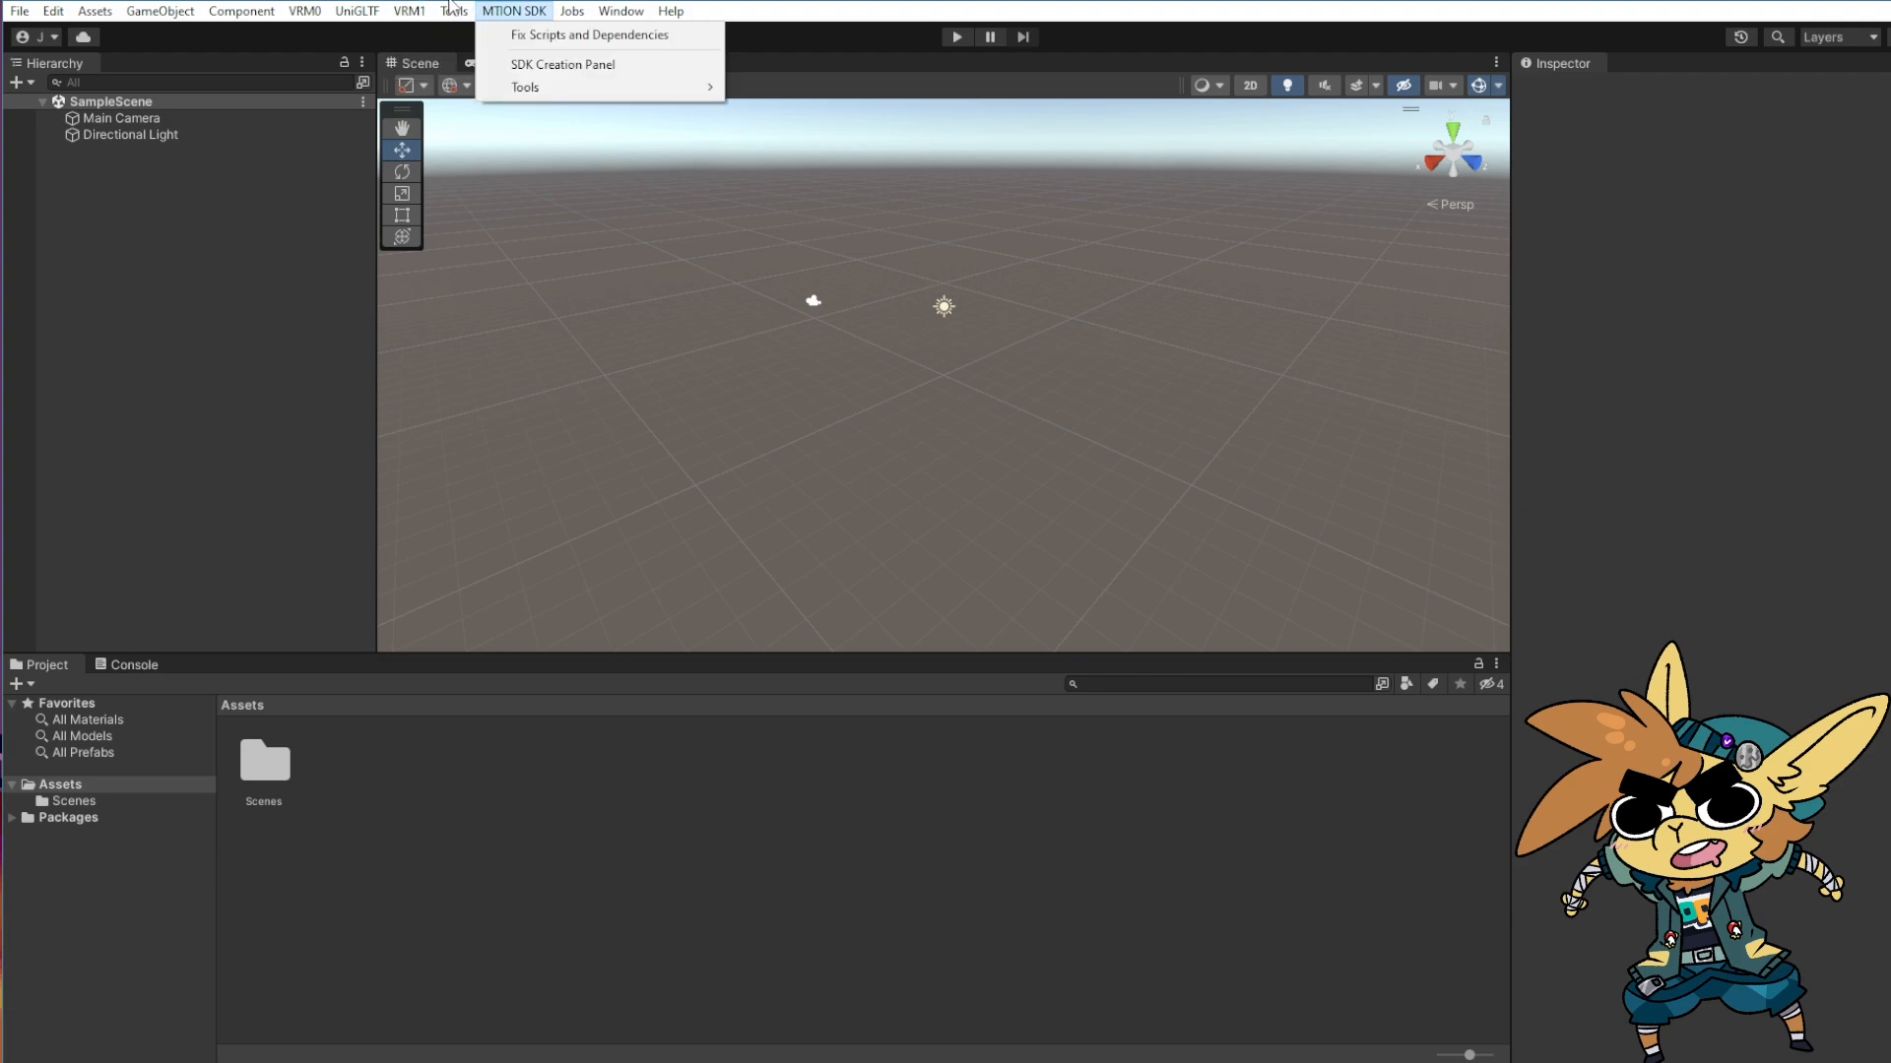
Open the Mtion SDK Creation Panel and dock it beside the Inspector
mouse_move(410, 11)
mouse_move(539, 18)
click(563, 65)
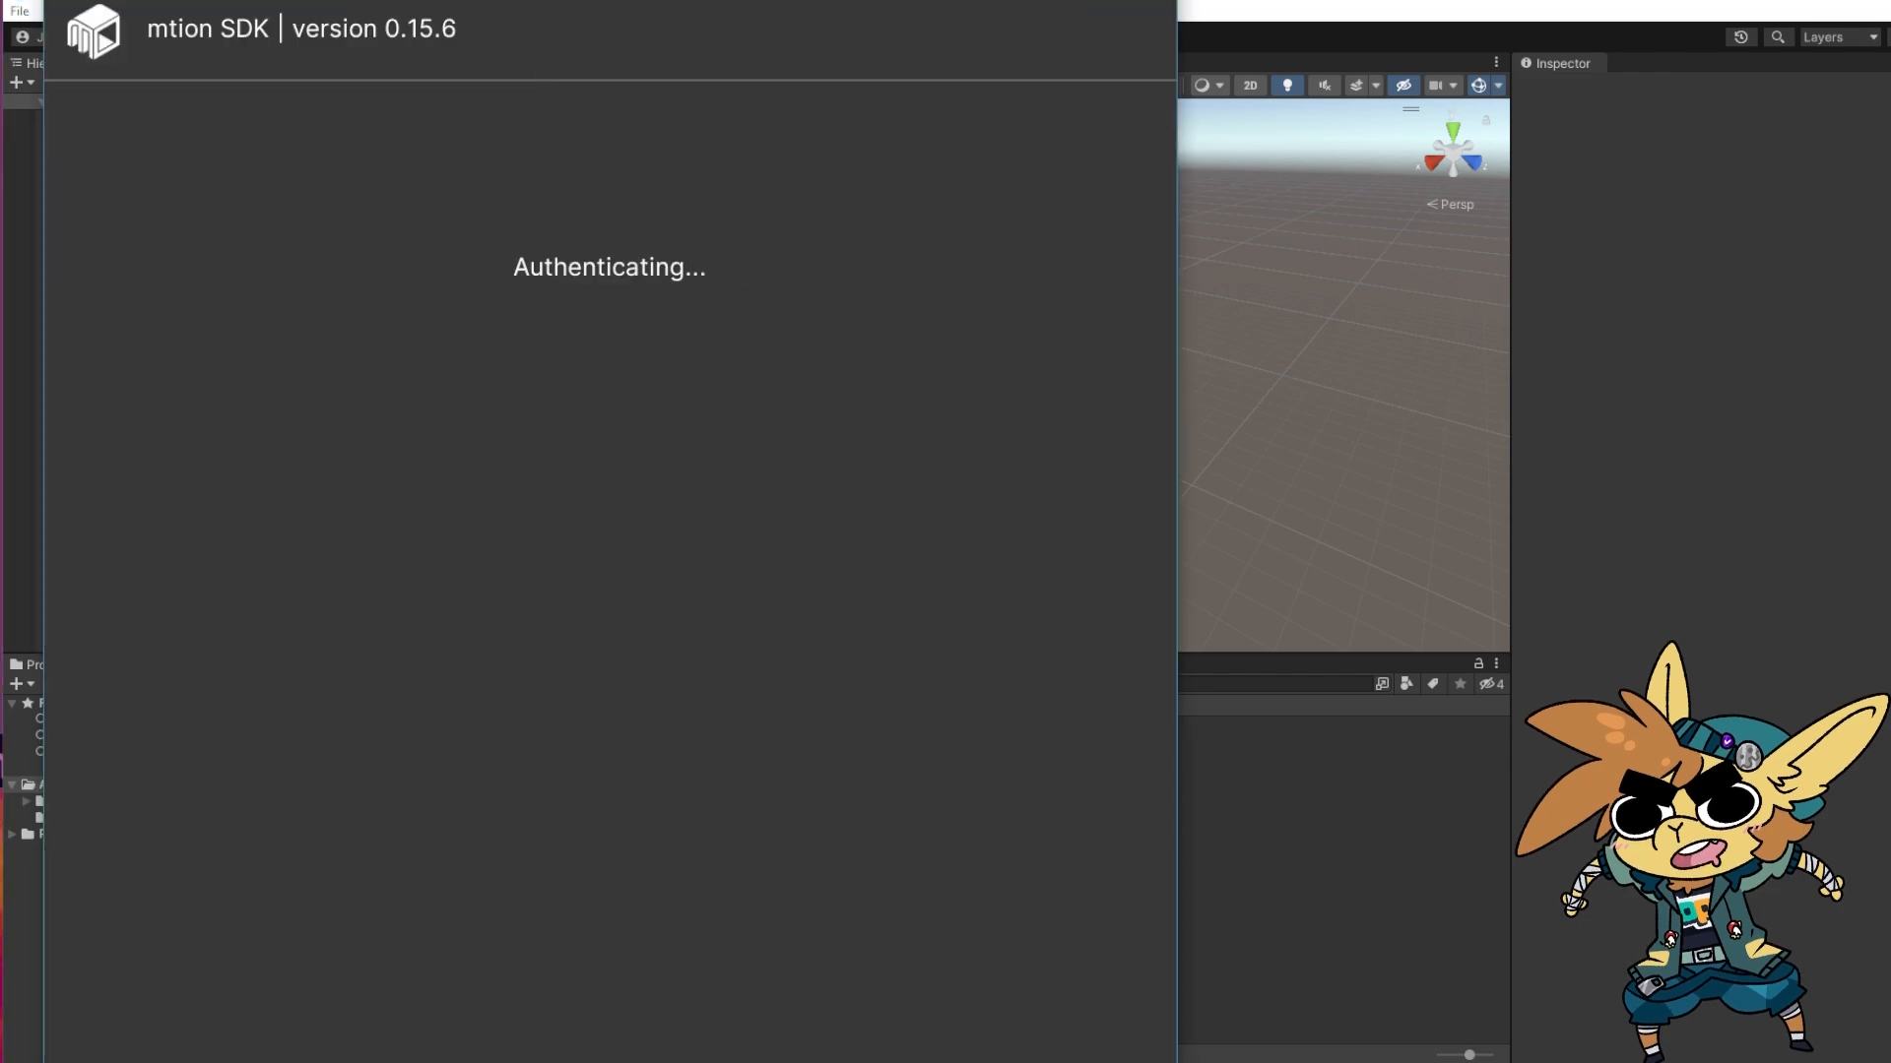
drag(108, 0, 1628, 65)
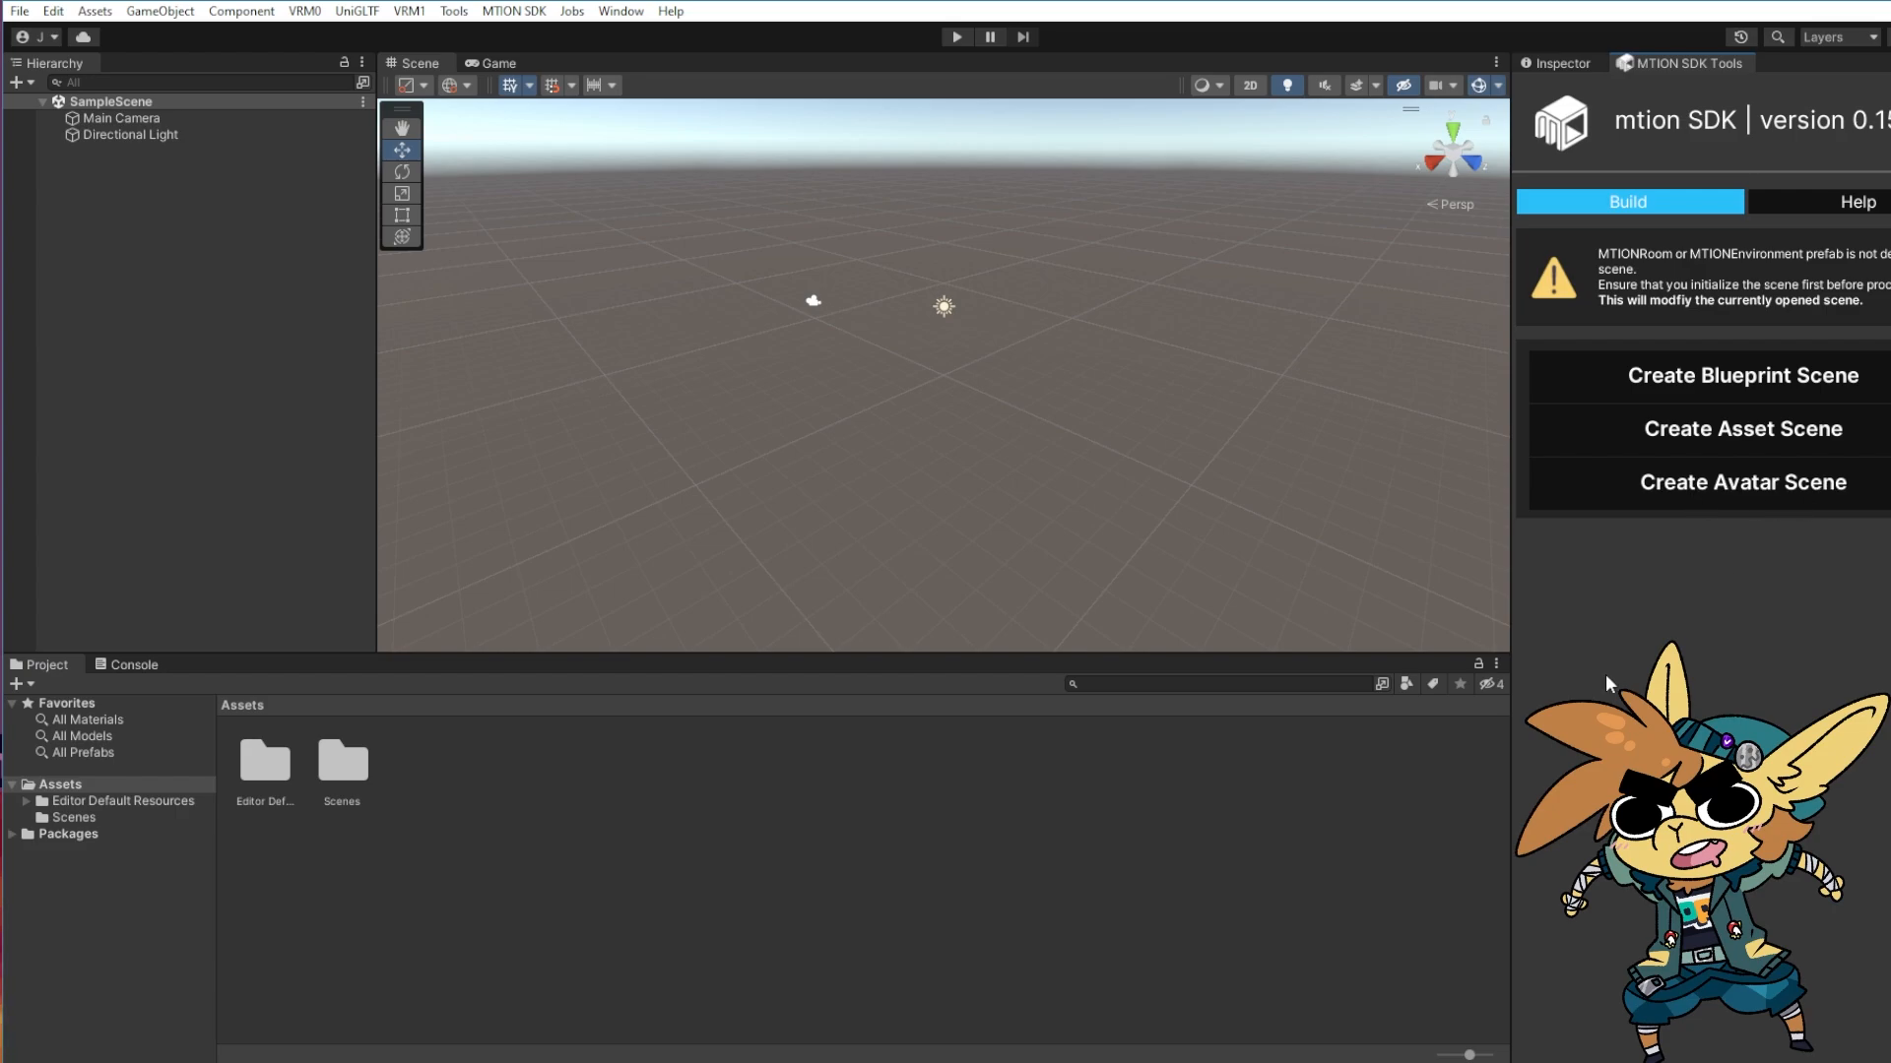
Check the SDK's help resources and turn the open scene into an mtion asset scene
click(1836, 203)
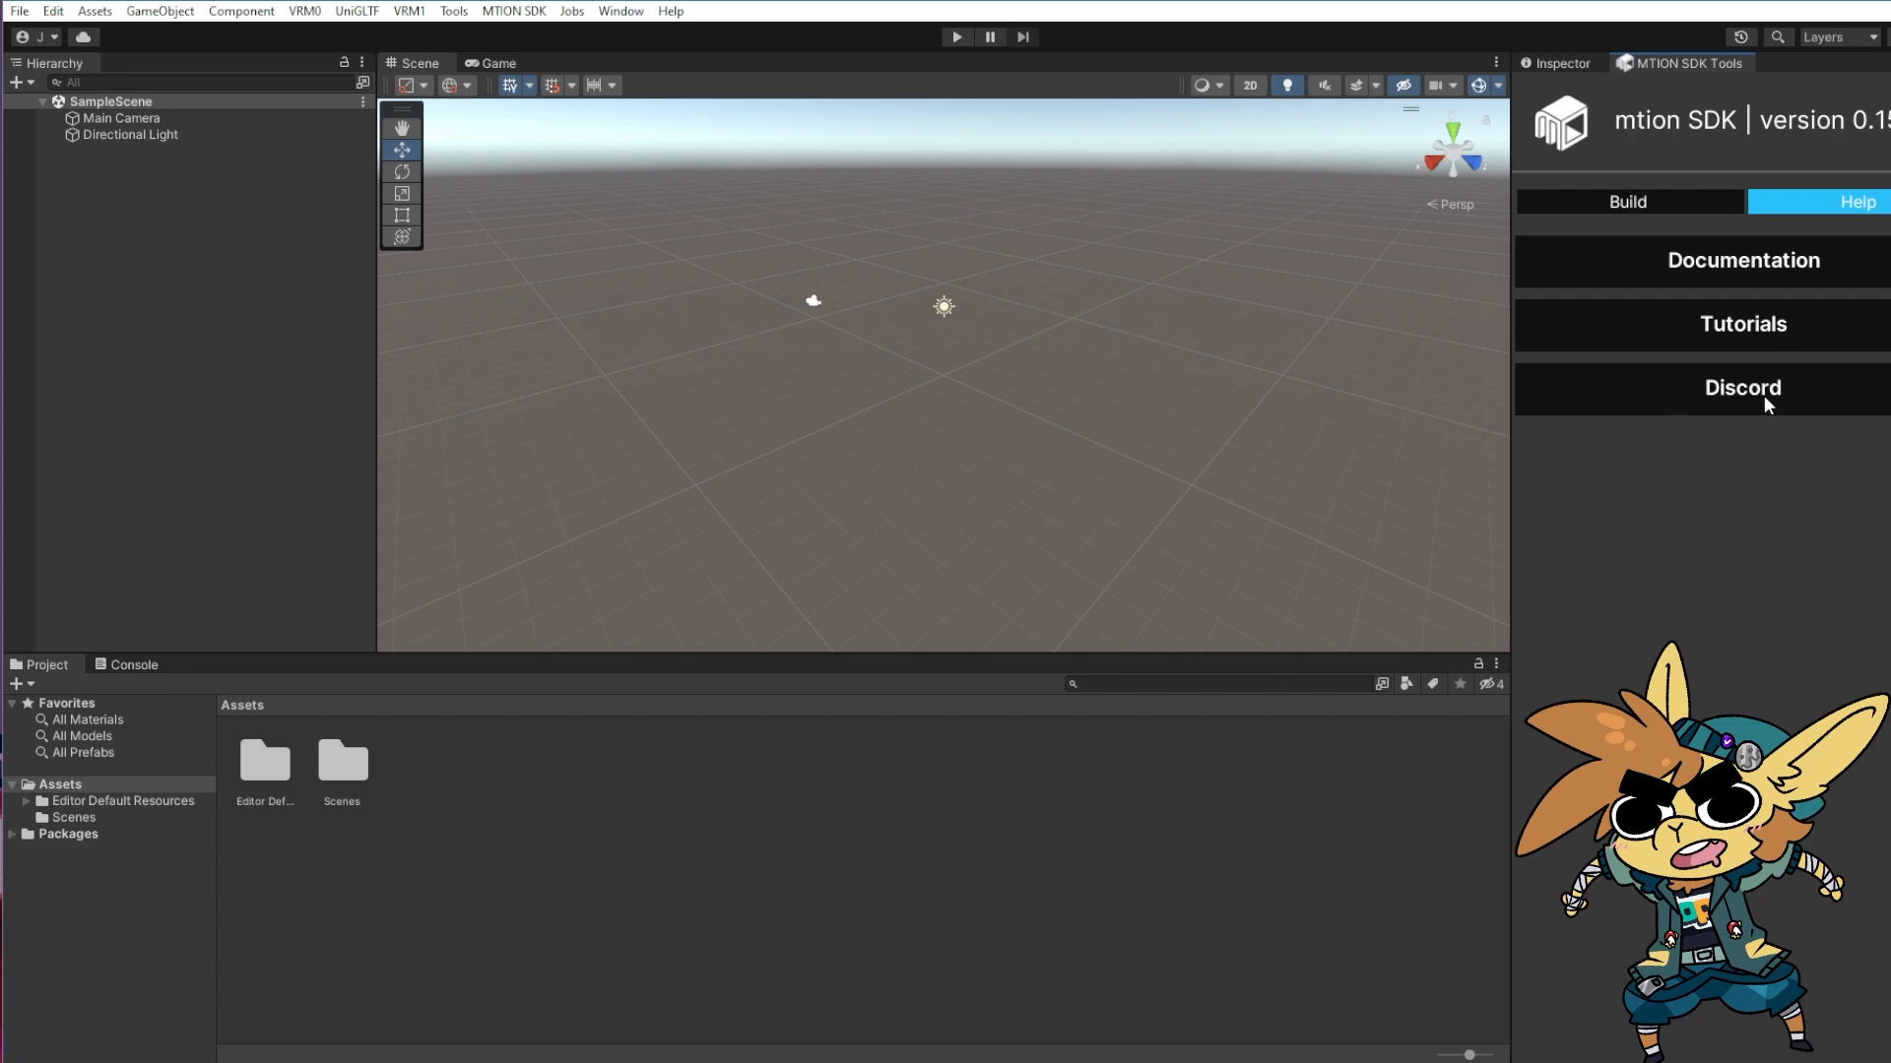
click(1635, 202)
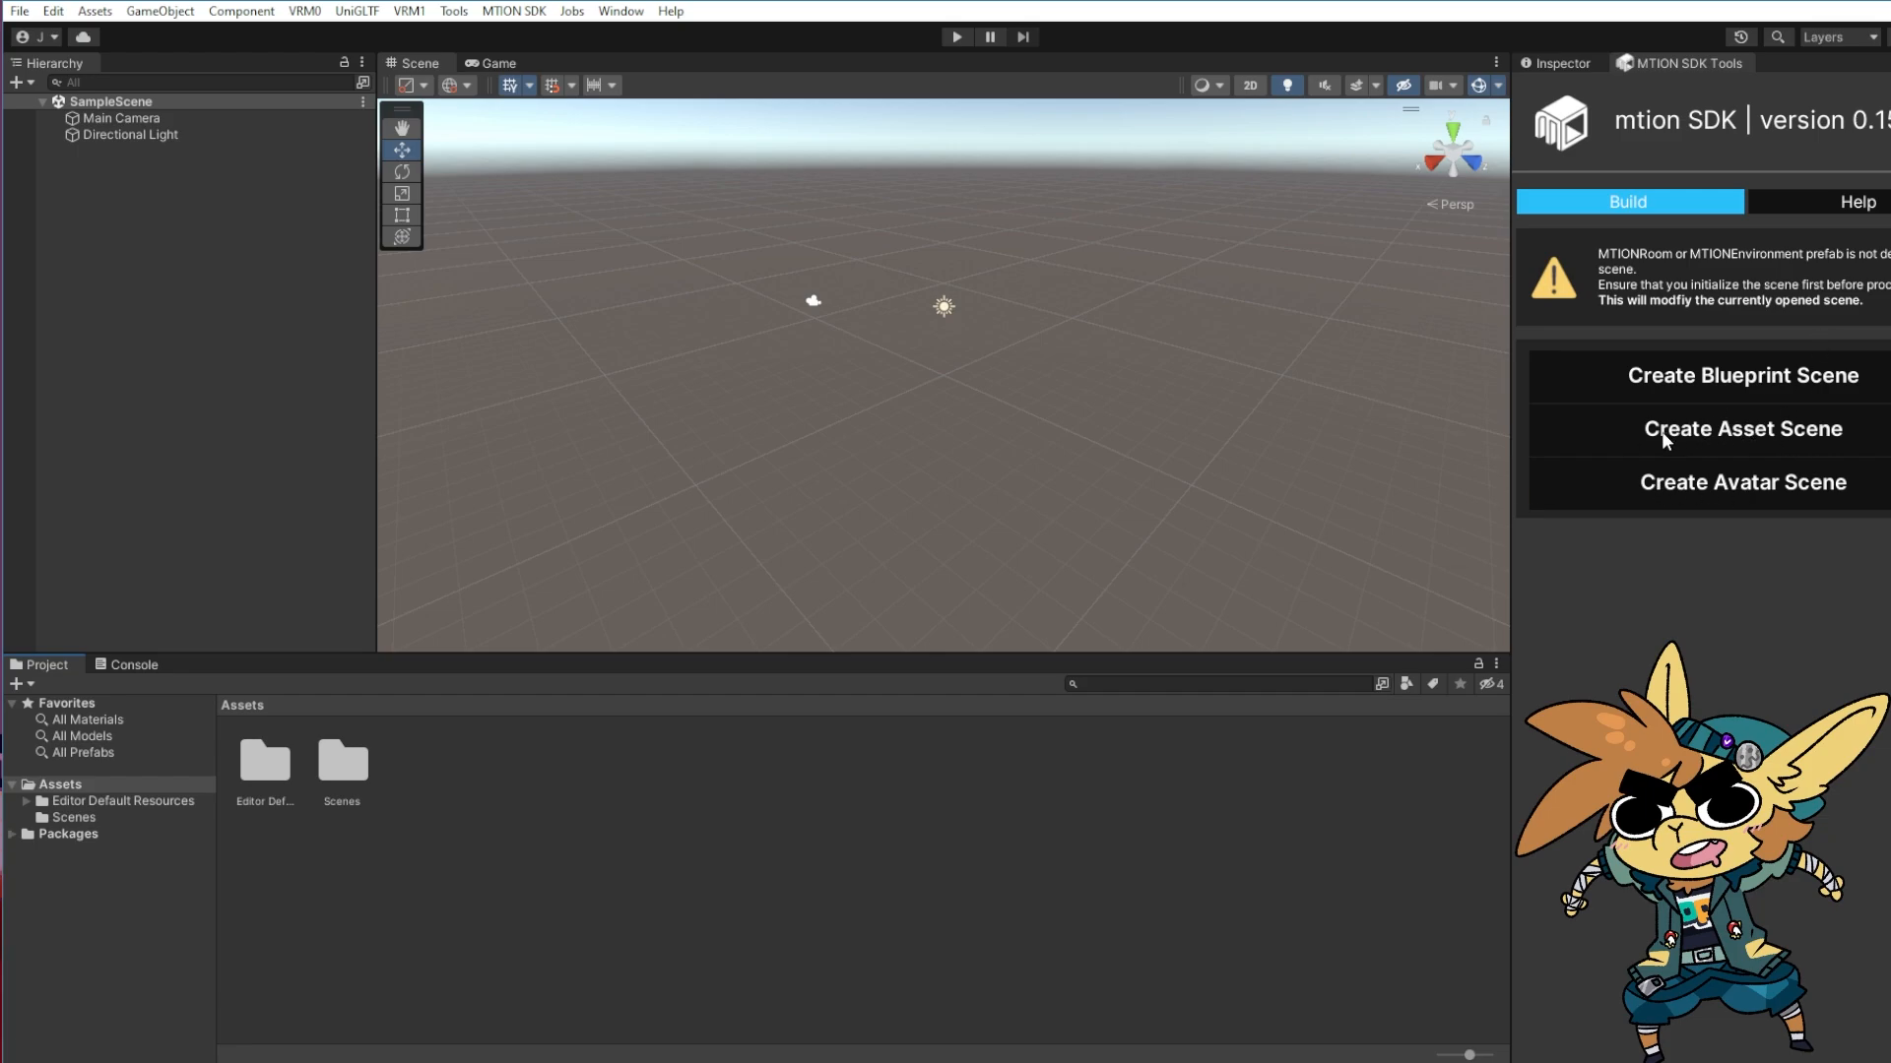
click(1755, 441)
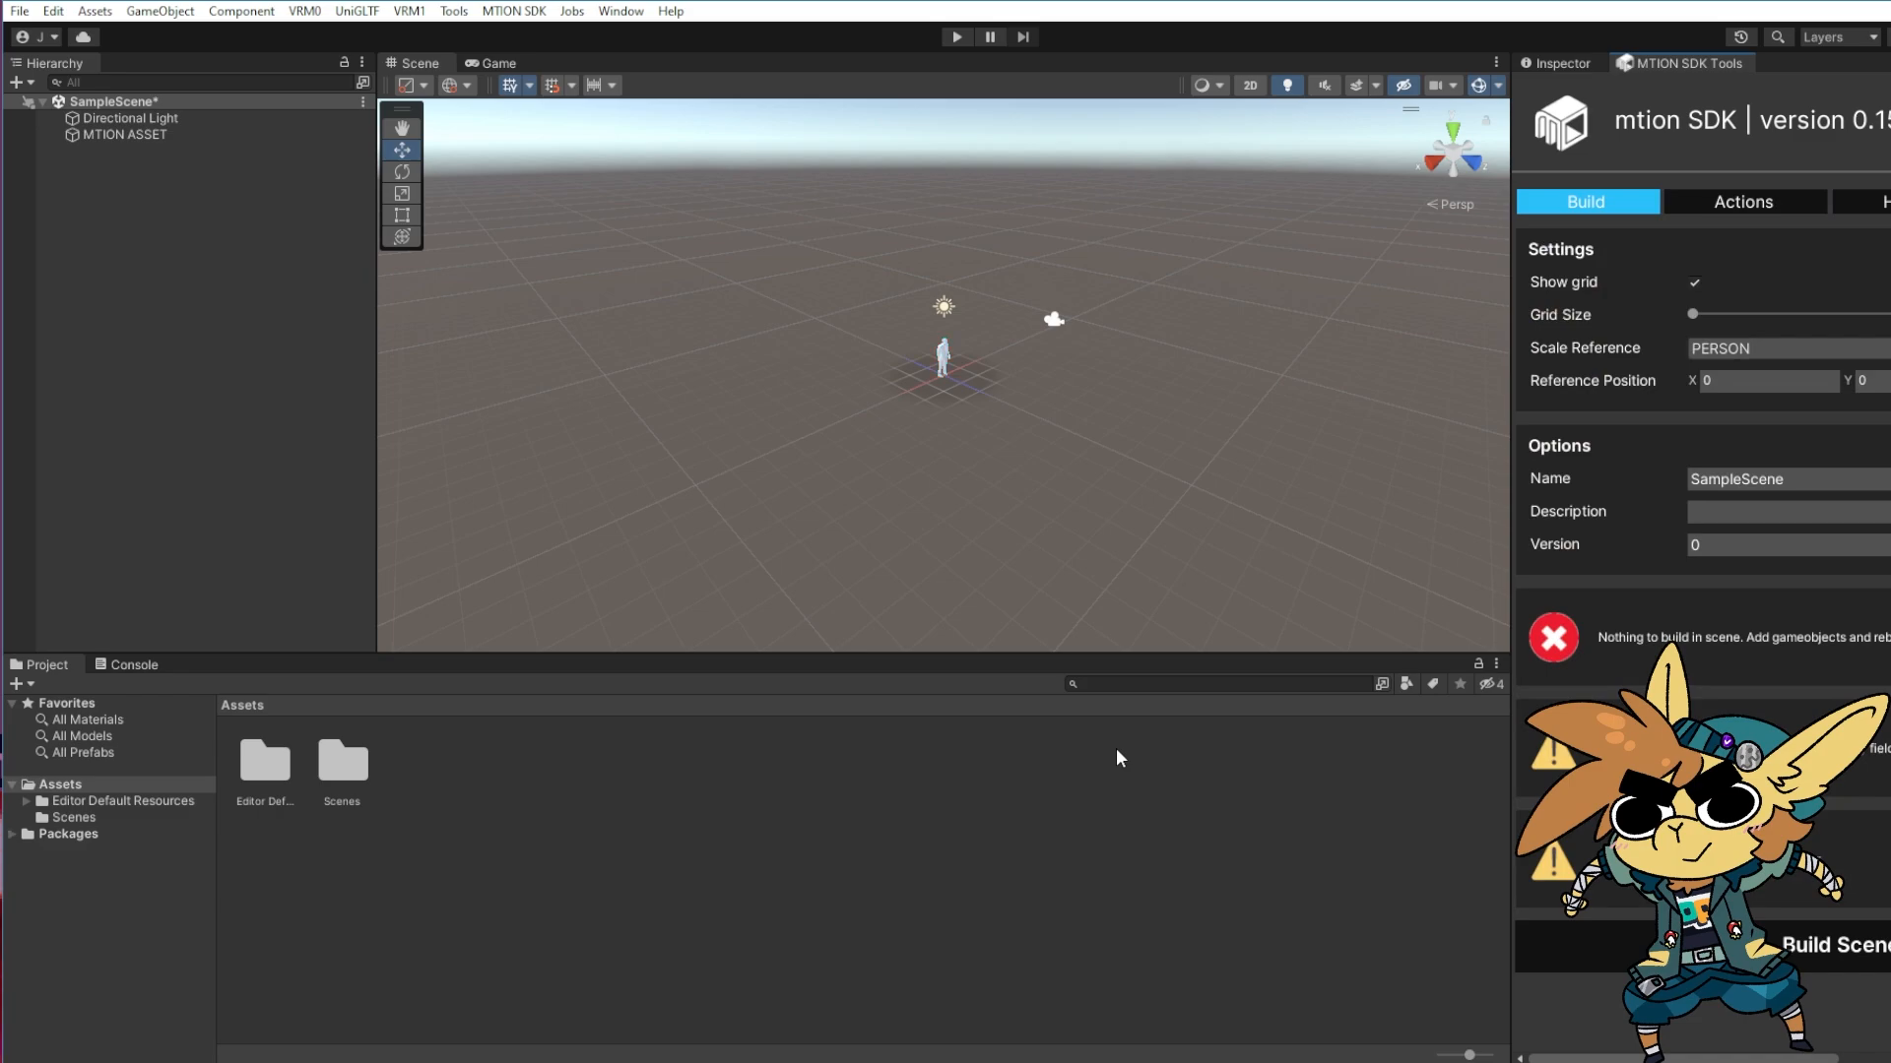
Examine the person scale reference and the grid in the asset scene from several angles and distances
alt+drag(1072, 452, 1052, 434)
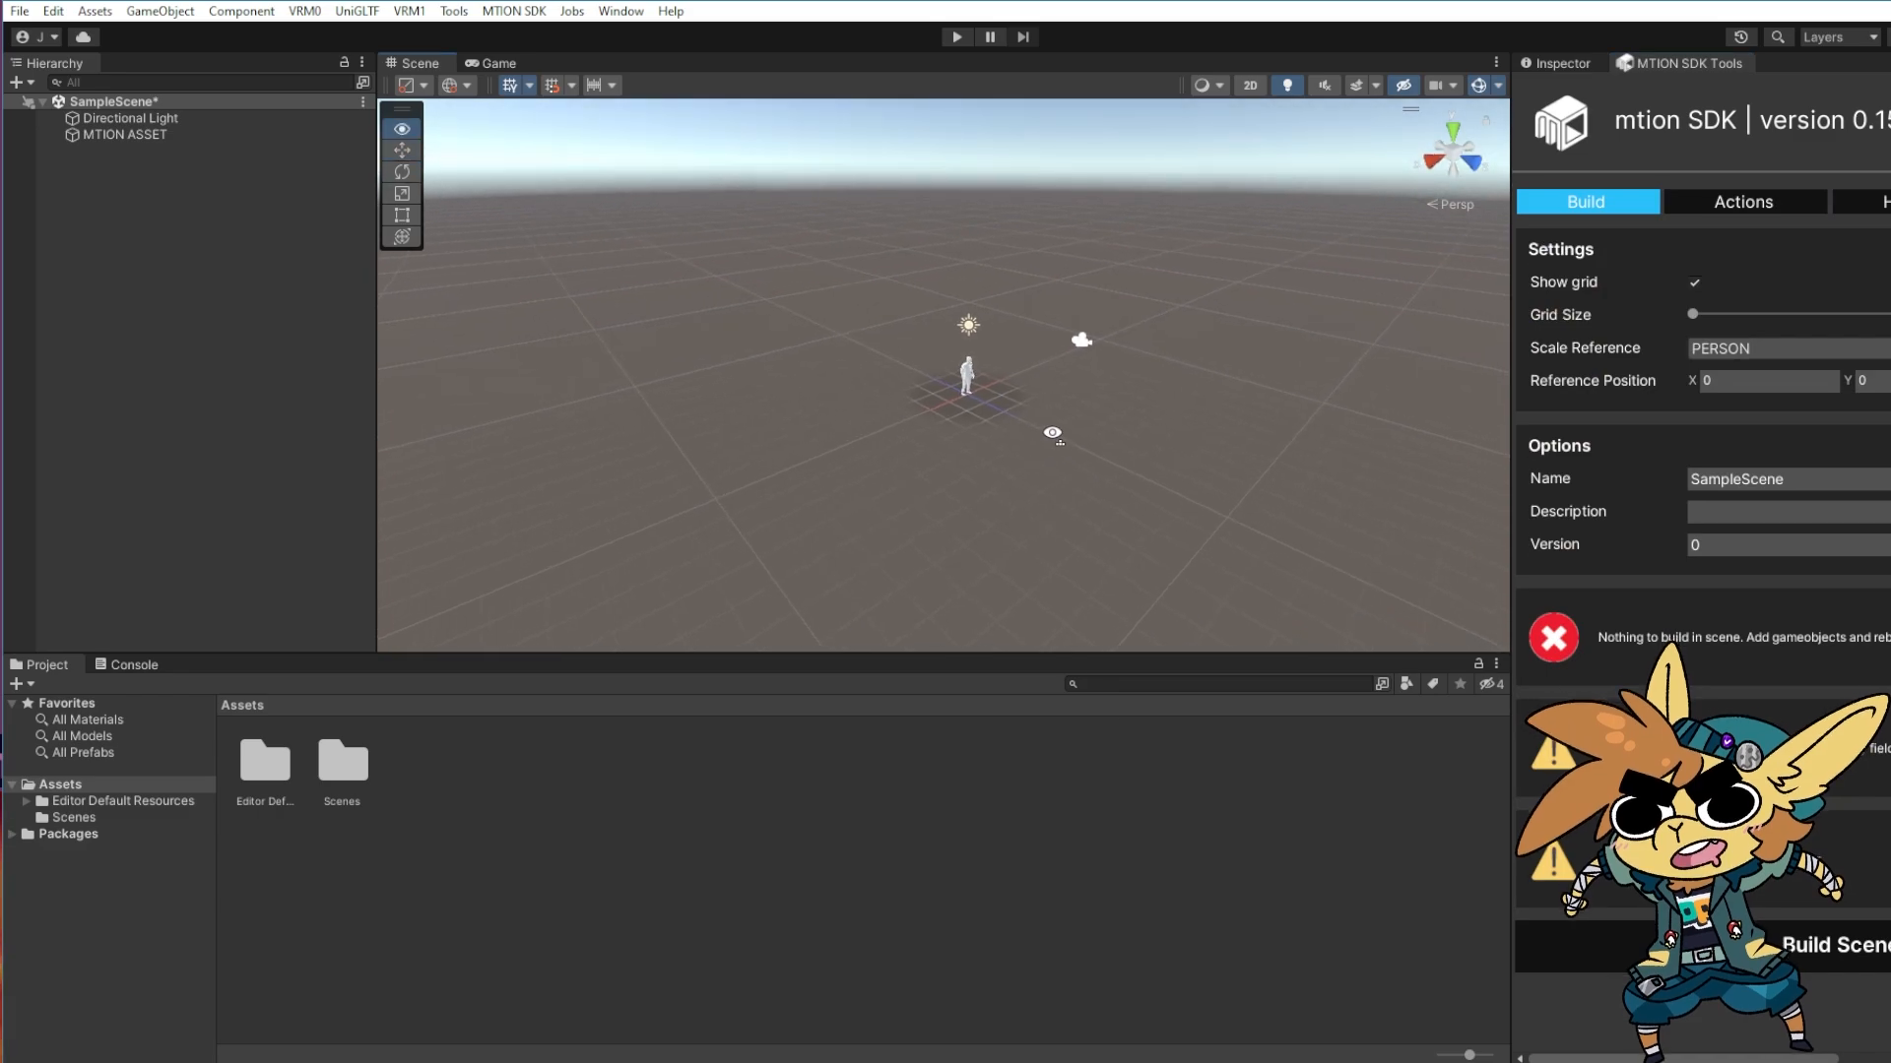
mouse_move(1053, 434)
right_down()
mouse_move(1106, 426)
mouse_move(1073, 424)
right_up()
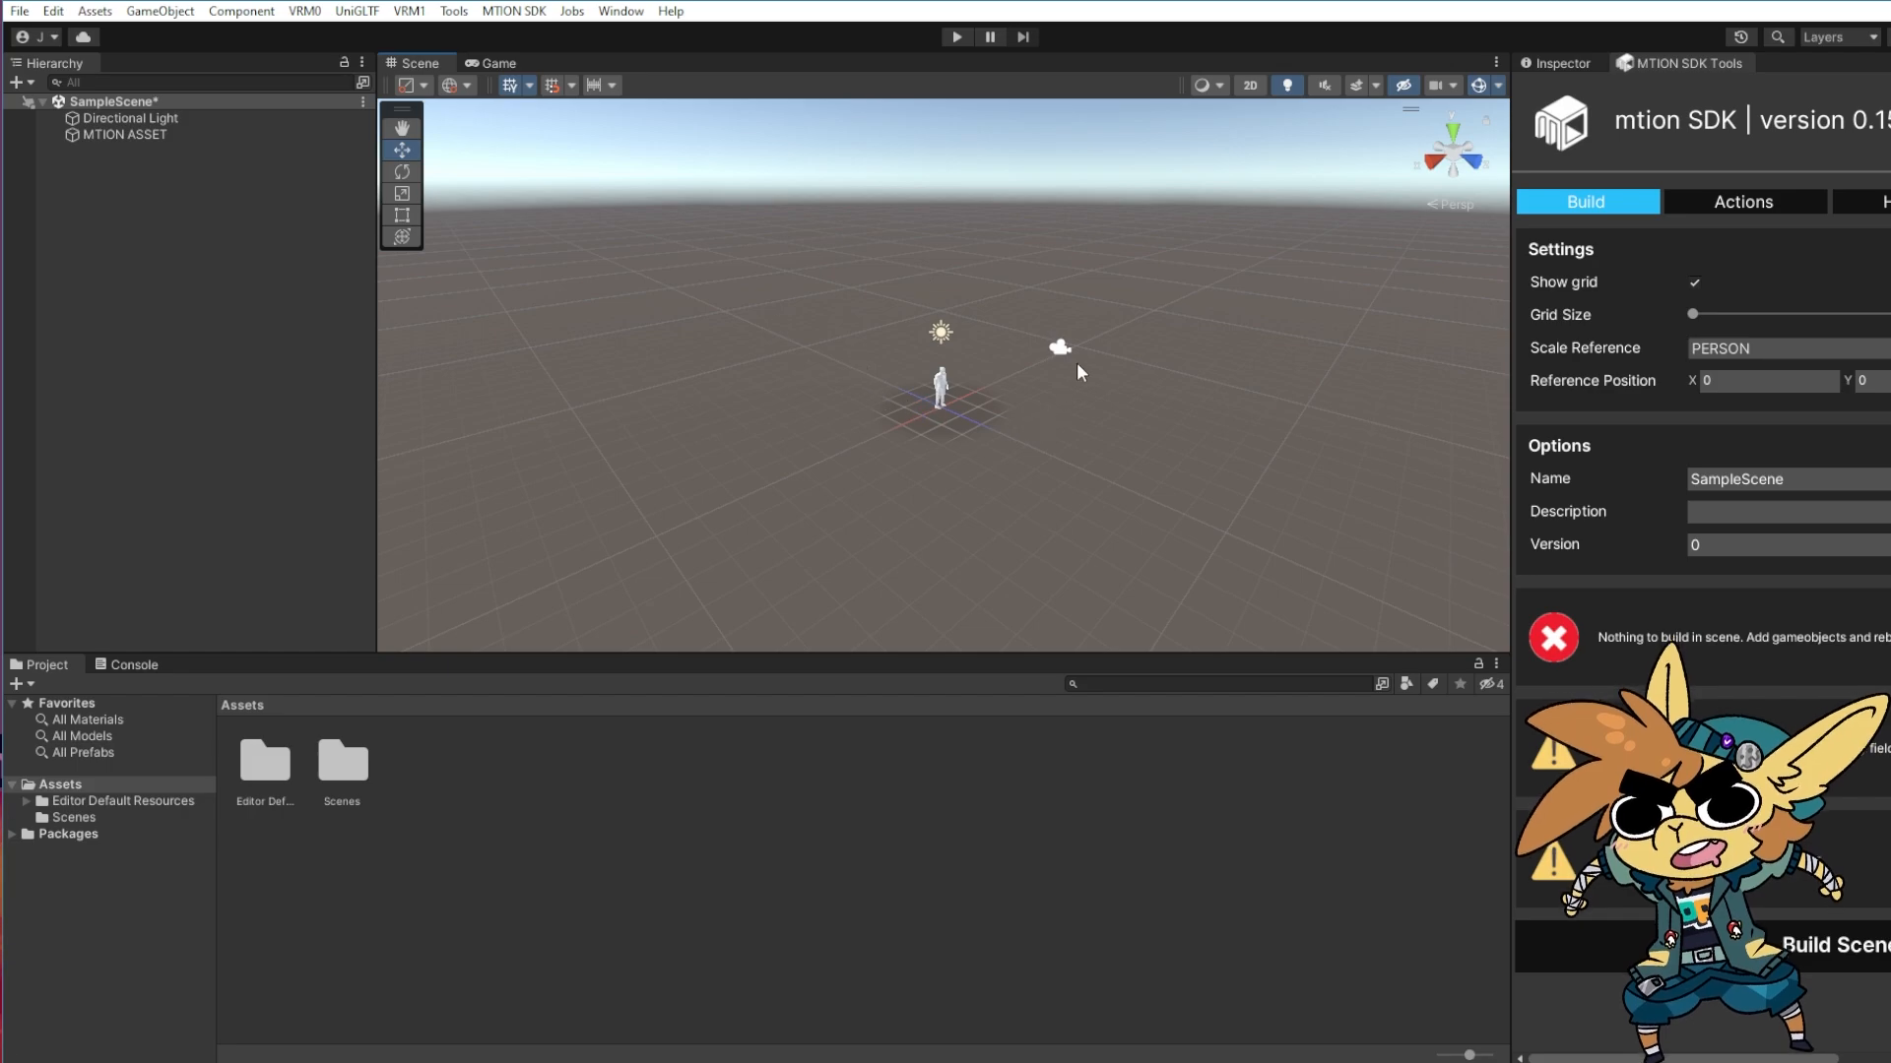
alt+drag(1084, 331, 1170, 369)
key(w)
right_drag(1171, 368, 970, 313)
key(d)
key(s)
key(w)
key(s)
scroll(1032, 334, down, 1)
scroll(1032, 334, up, 1)
scroll(1069, 364, up, 2)
scroll(1068, 363, down, 2)
scroll(1066, 363, down, 1)
key(d)
key(w)
key(d)
key(w)
key(s)
key(w)
key(s)
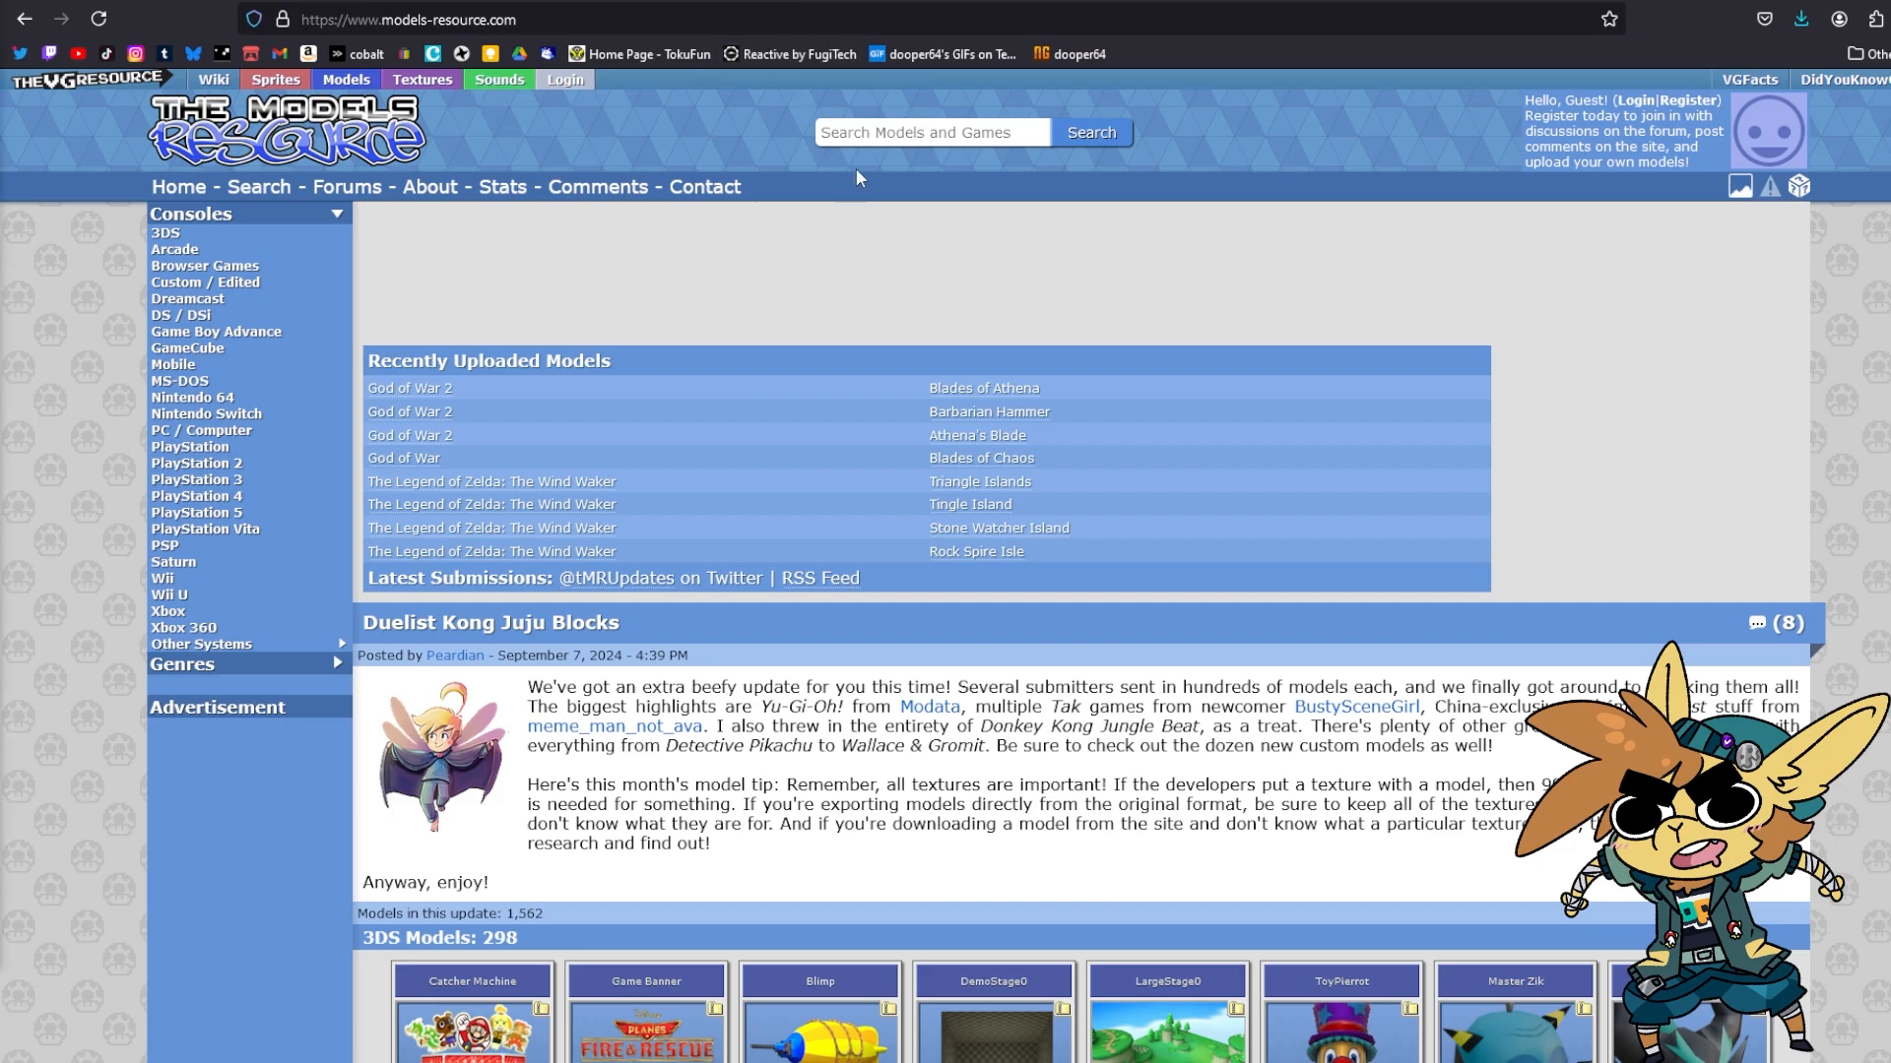
In the web browser, find the Purple Flurp can model on The Models Resource, download its zip archive and return to Unity
click(887, 131)
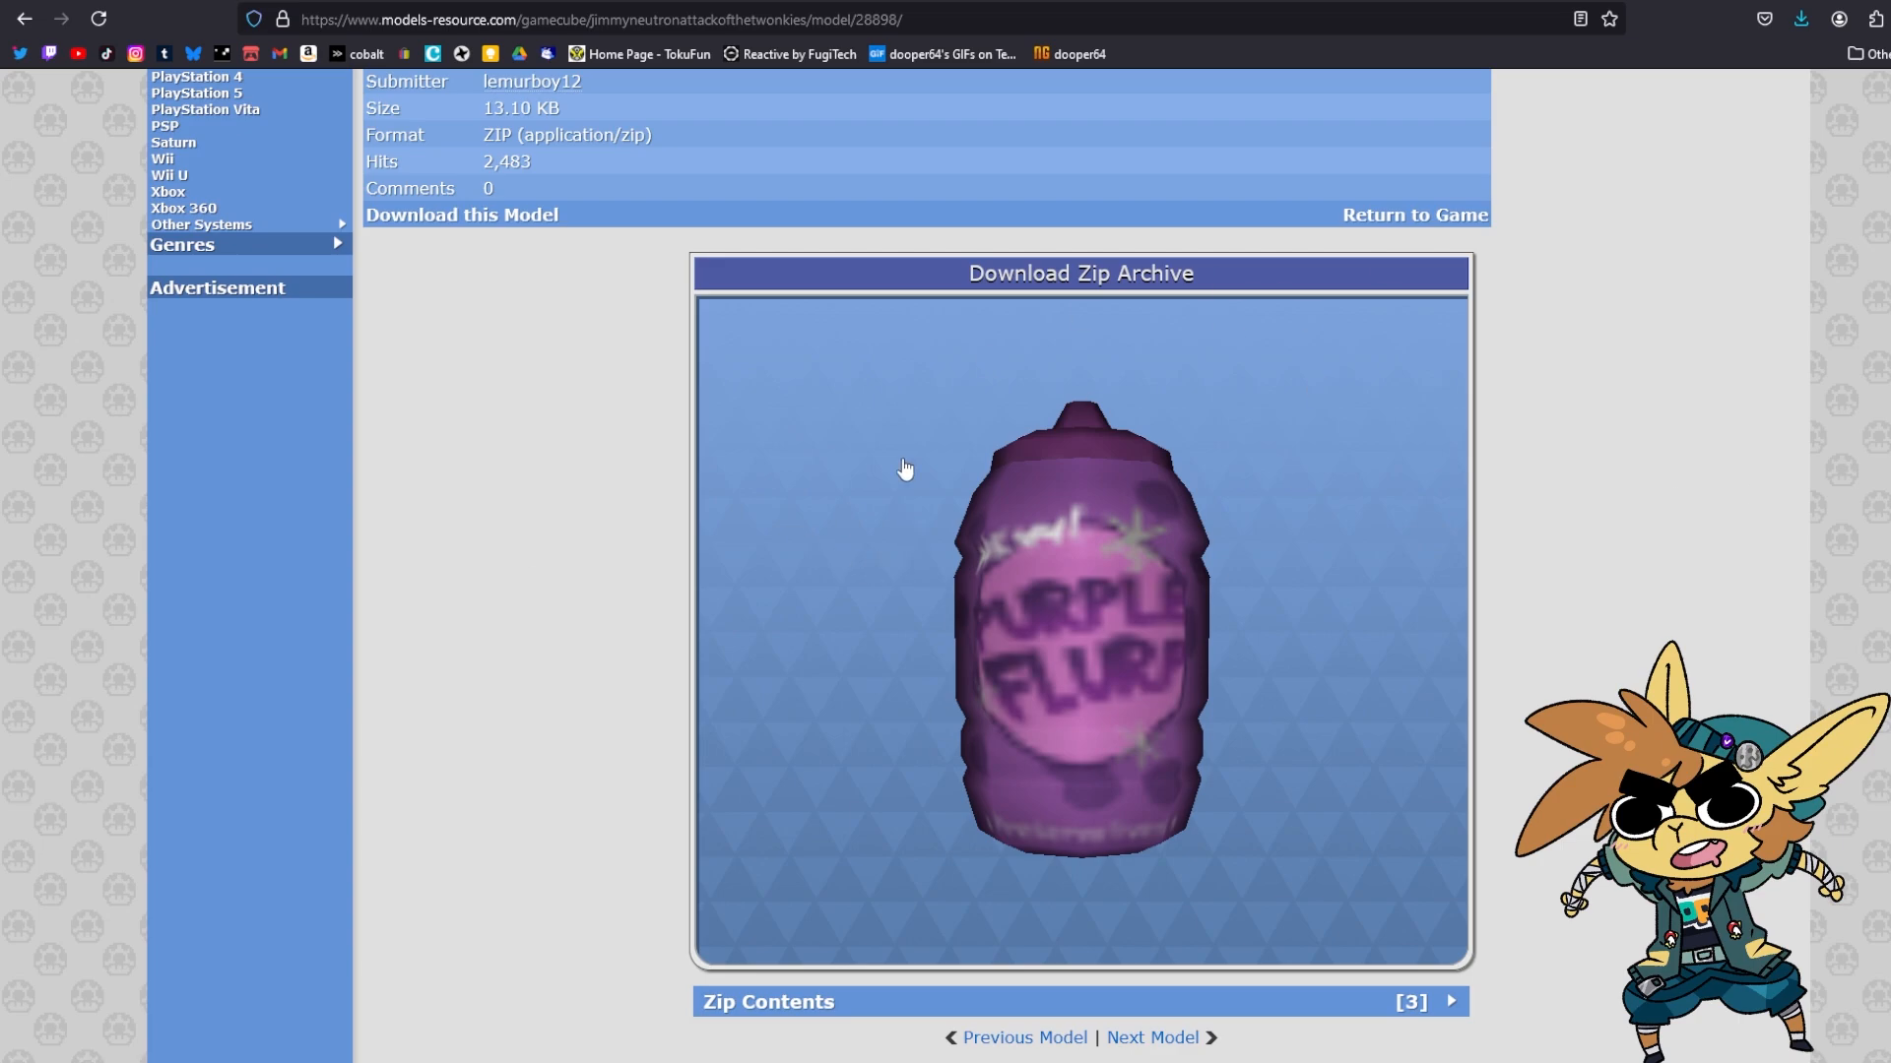
scroll(571, 551, up, 1)
scroll(510, 295, down, 2)
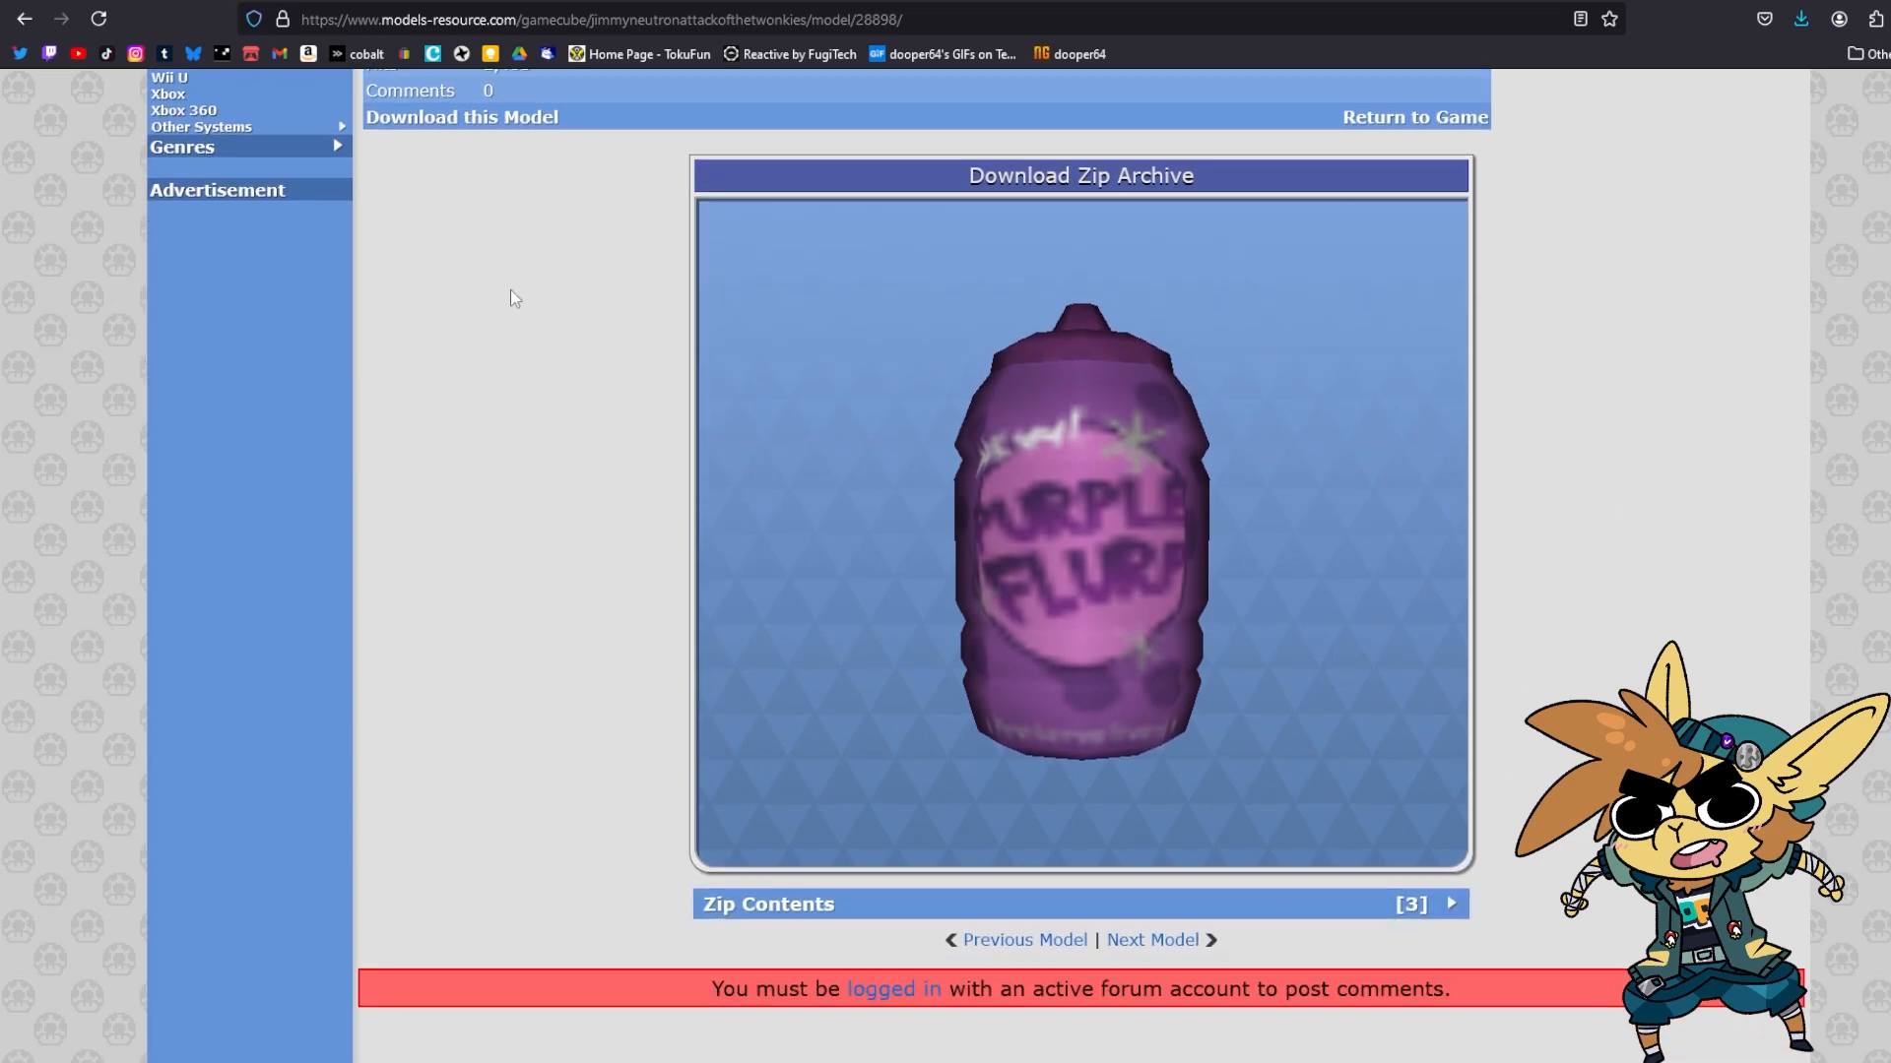
click(479, 111)
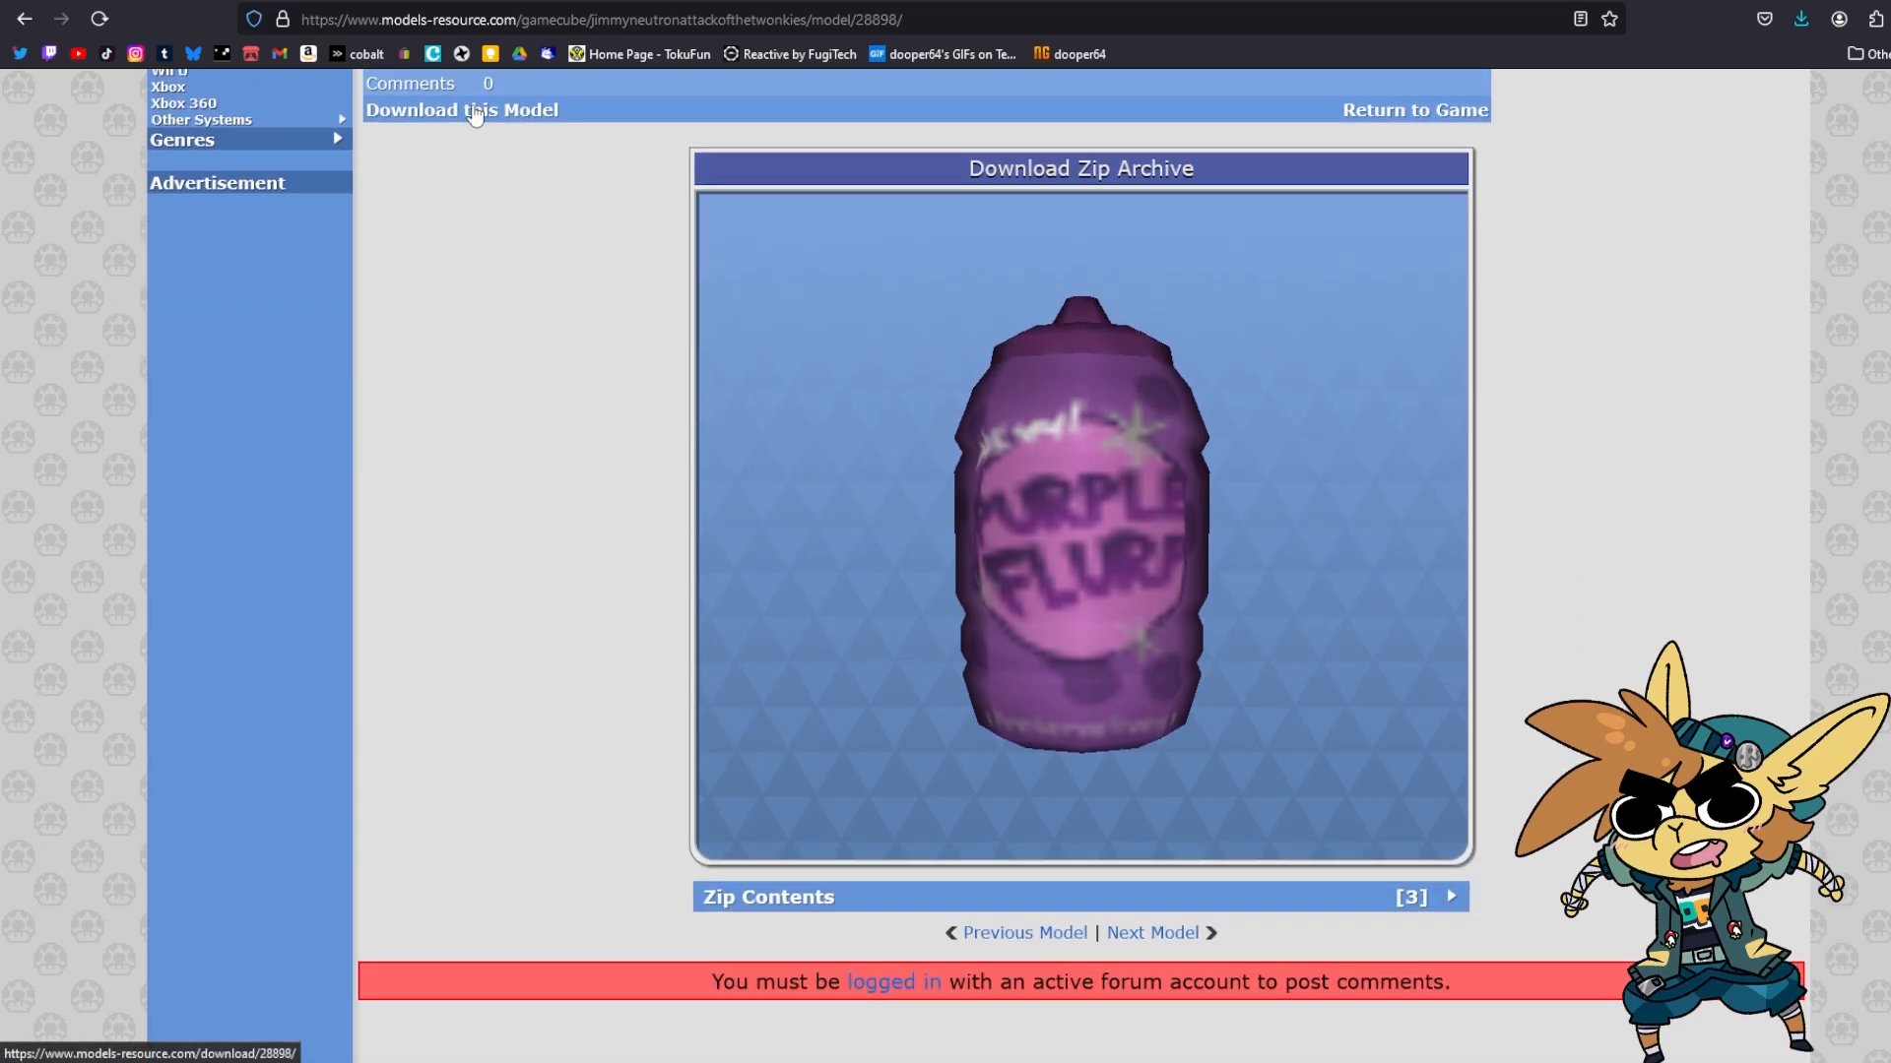
click(1790, 71)
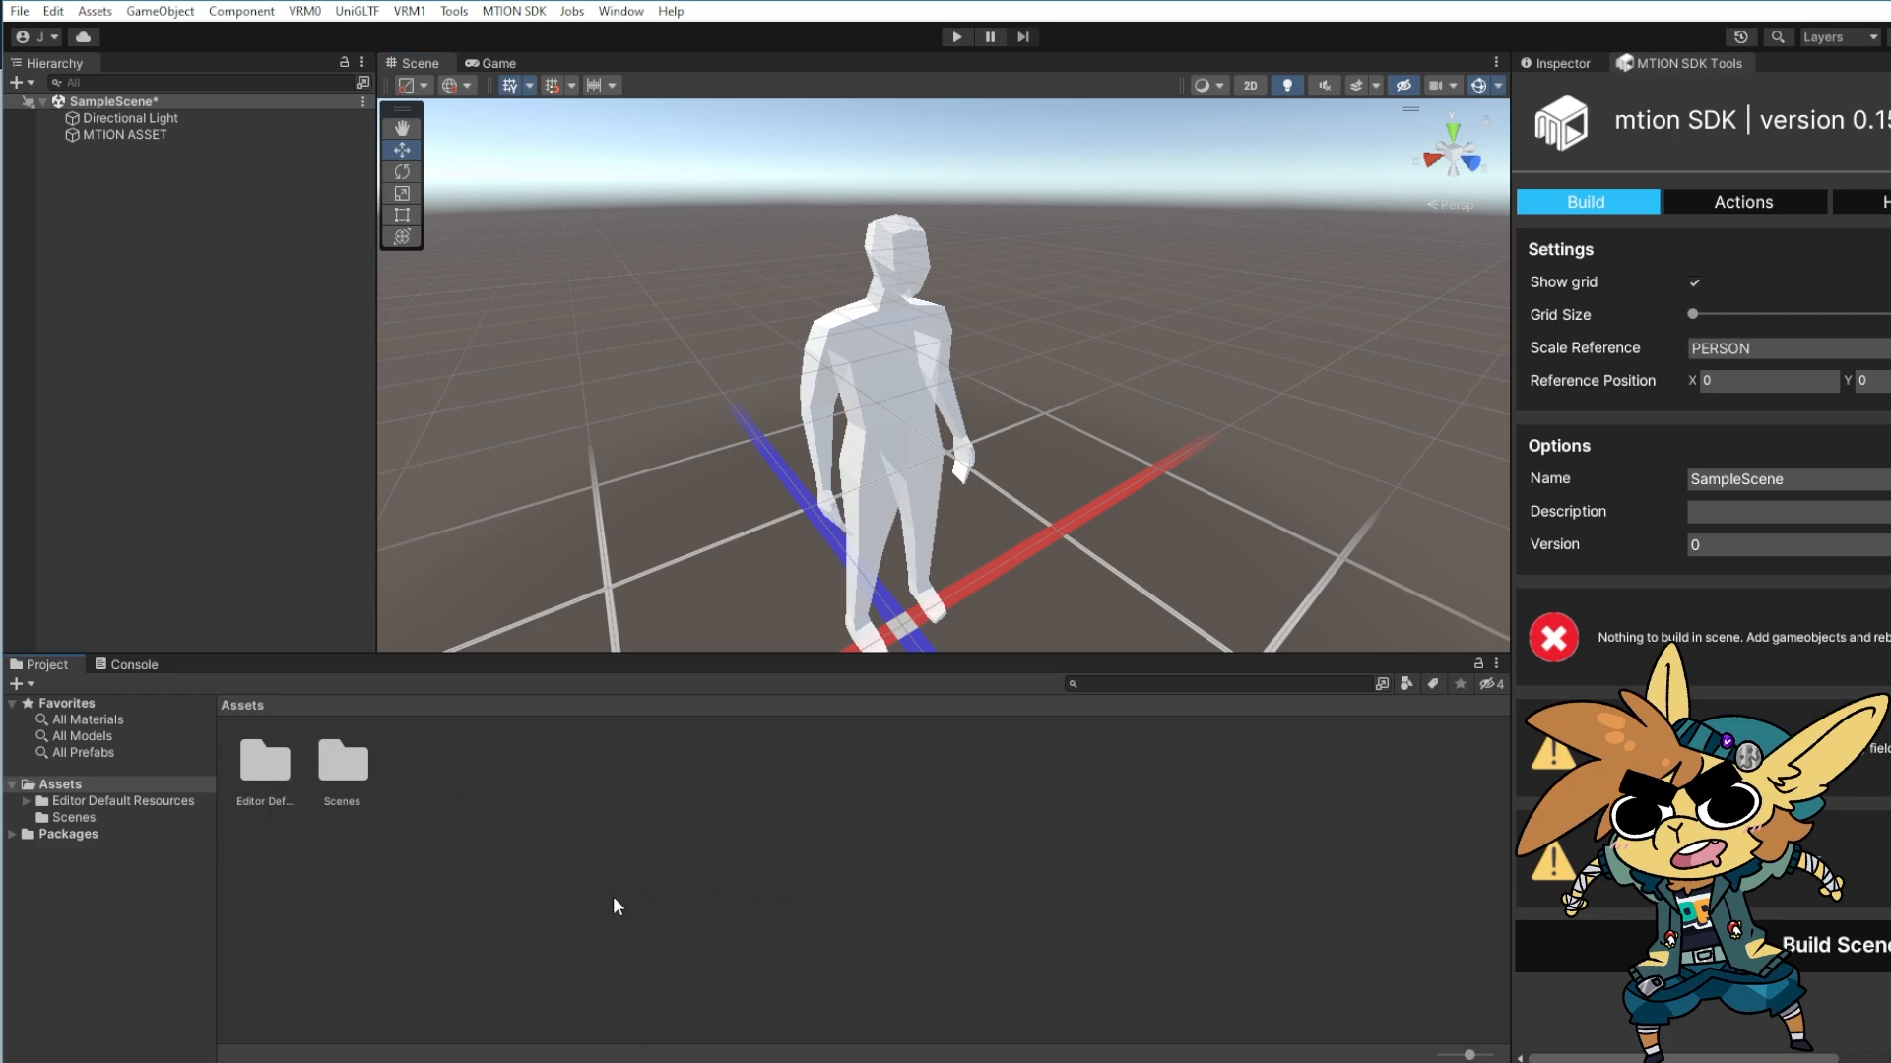
Create a folder named Purple Flurp in the project's Assets and open it
right_click(583, 800)
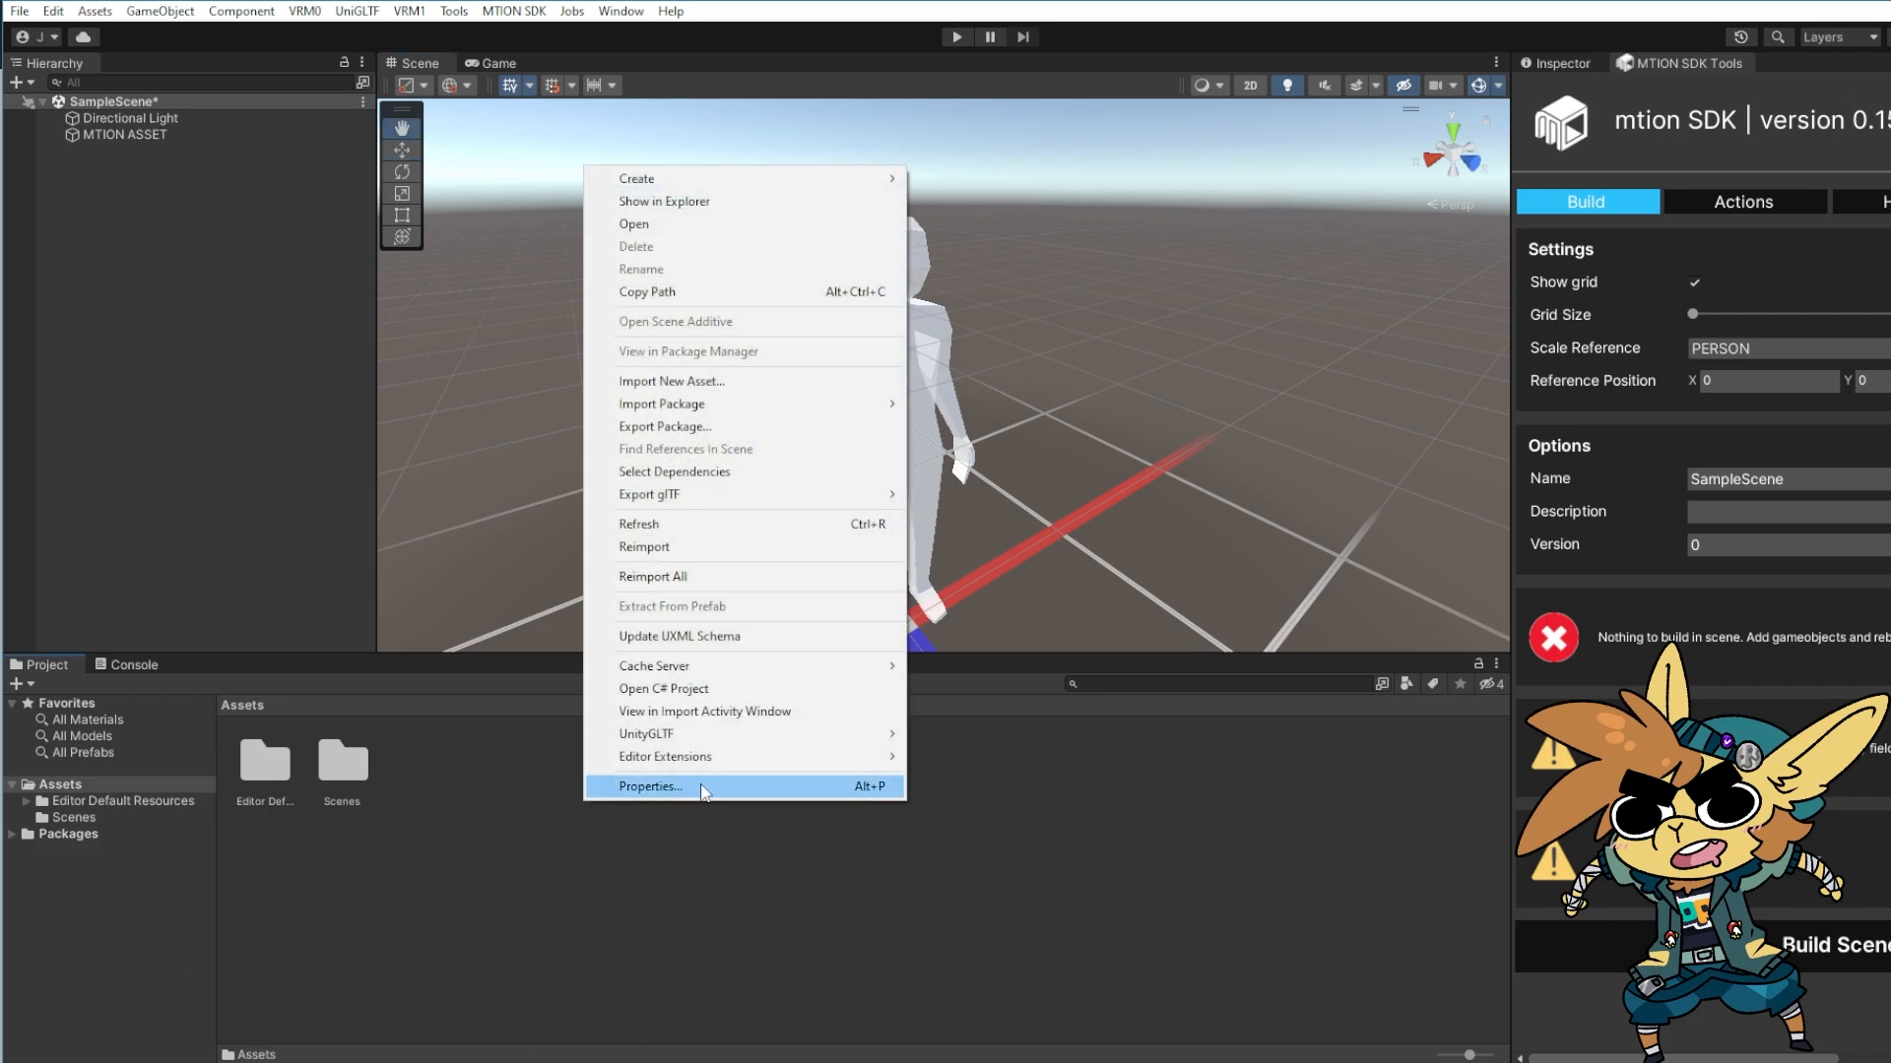
mouse_move(727, 177)
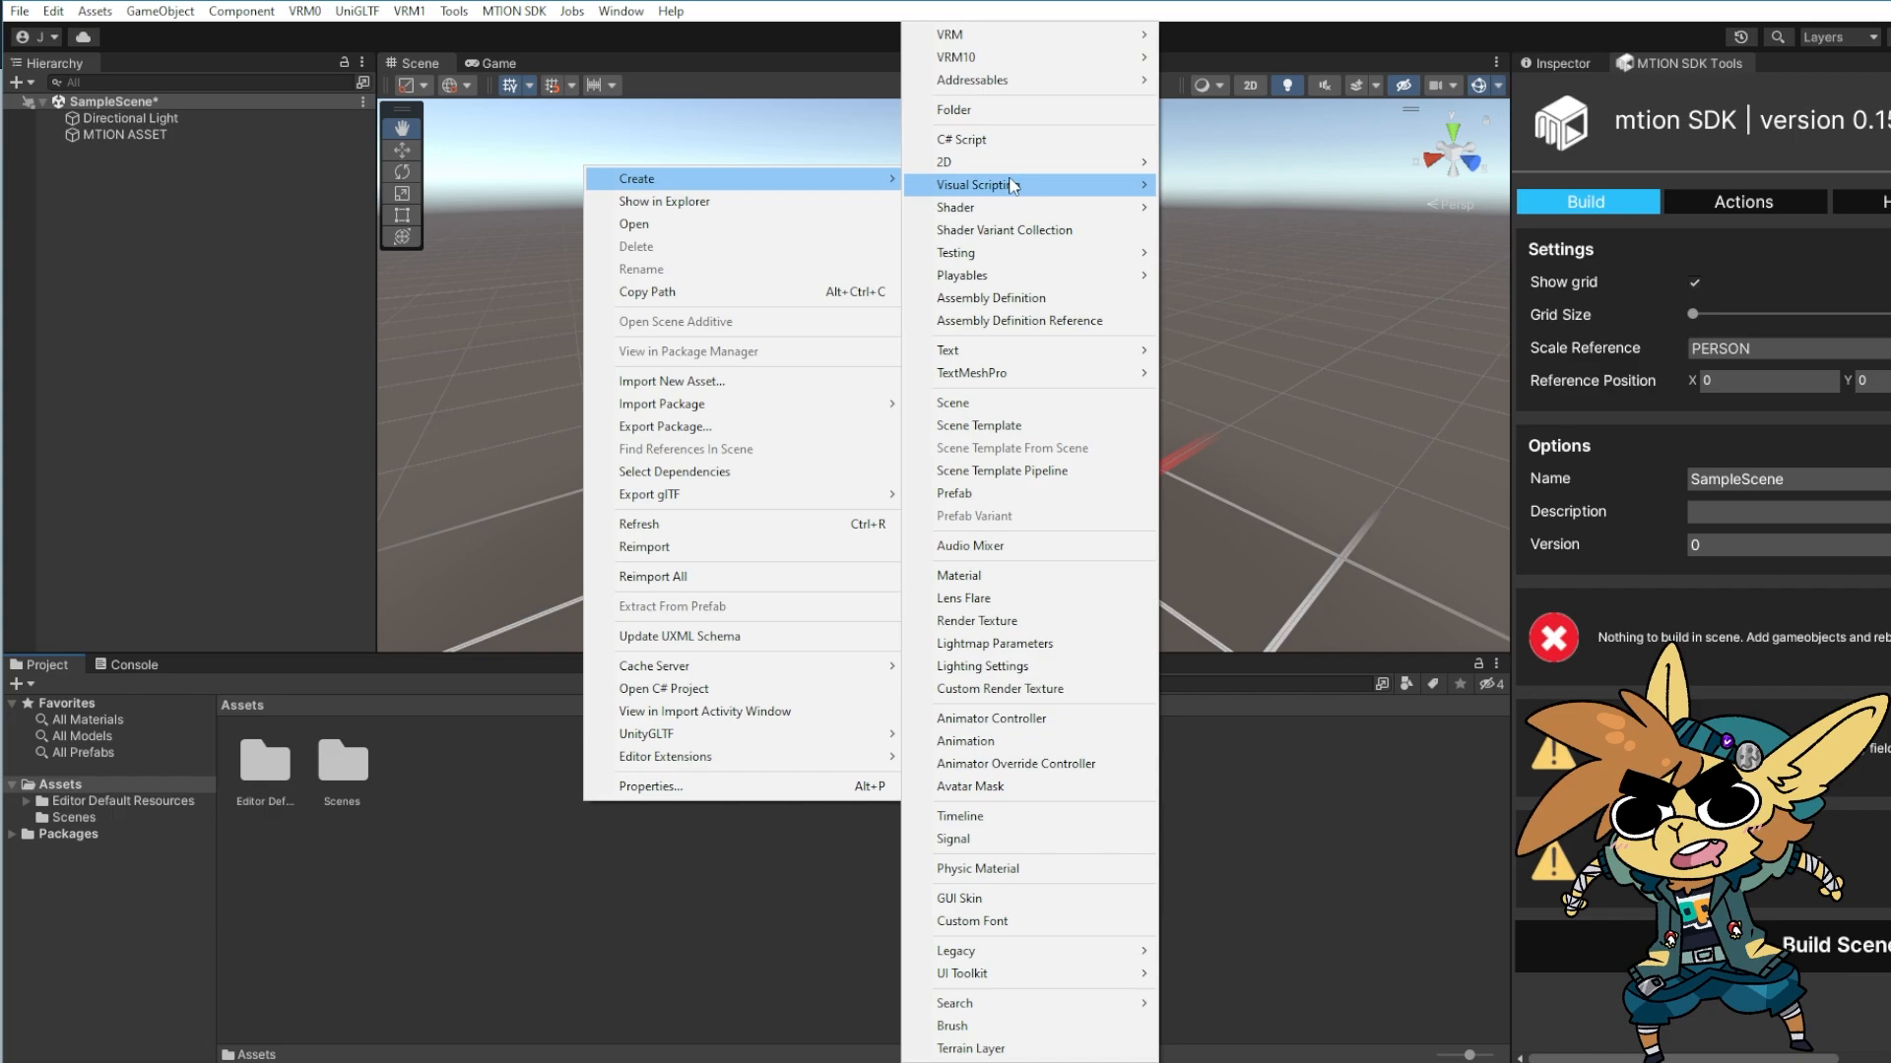
click(1042, 118)
text(Purple)
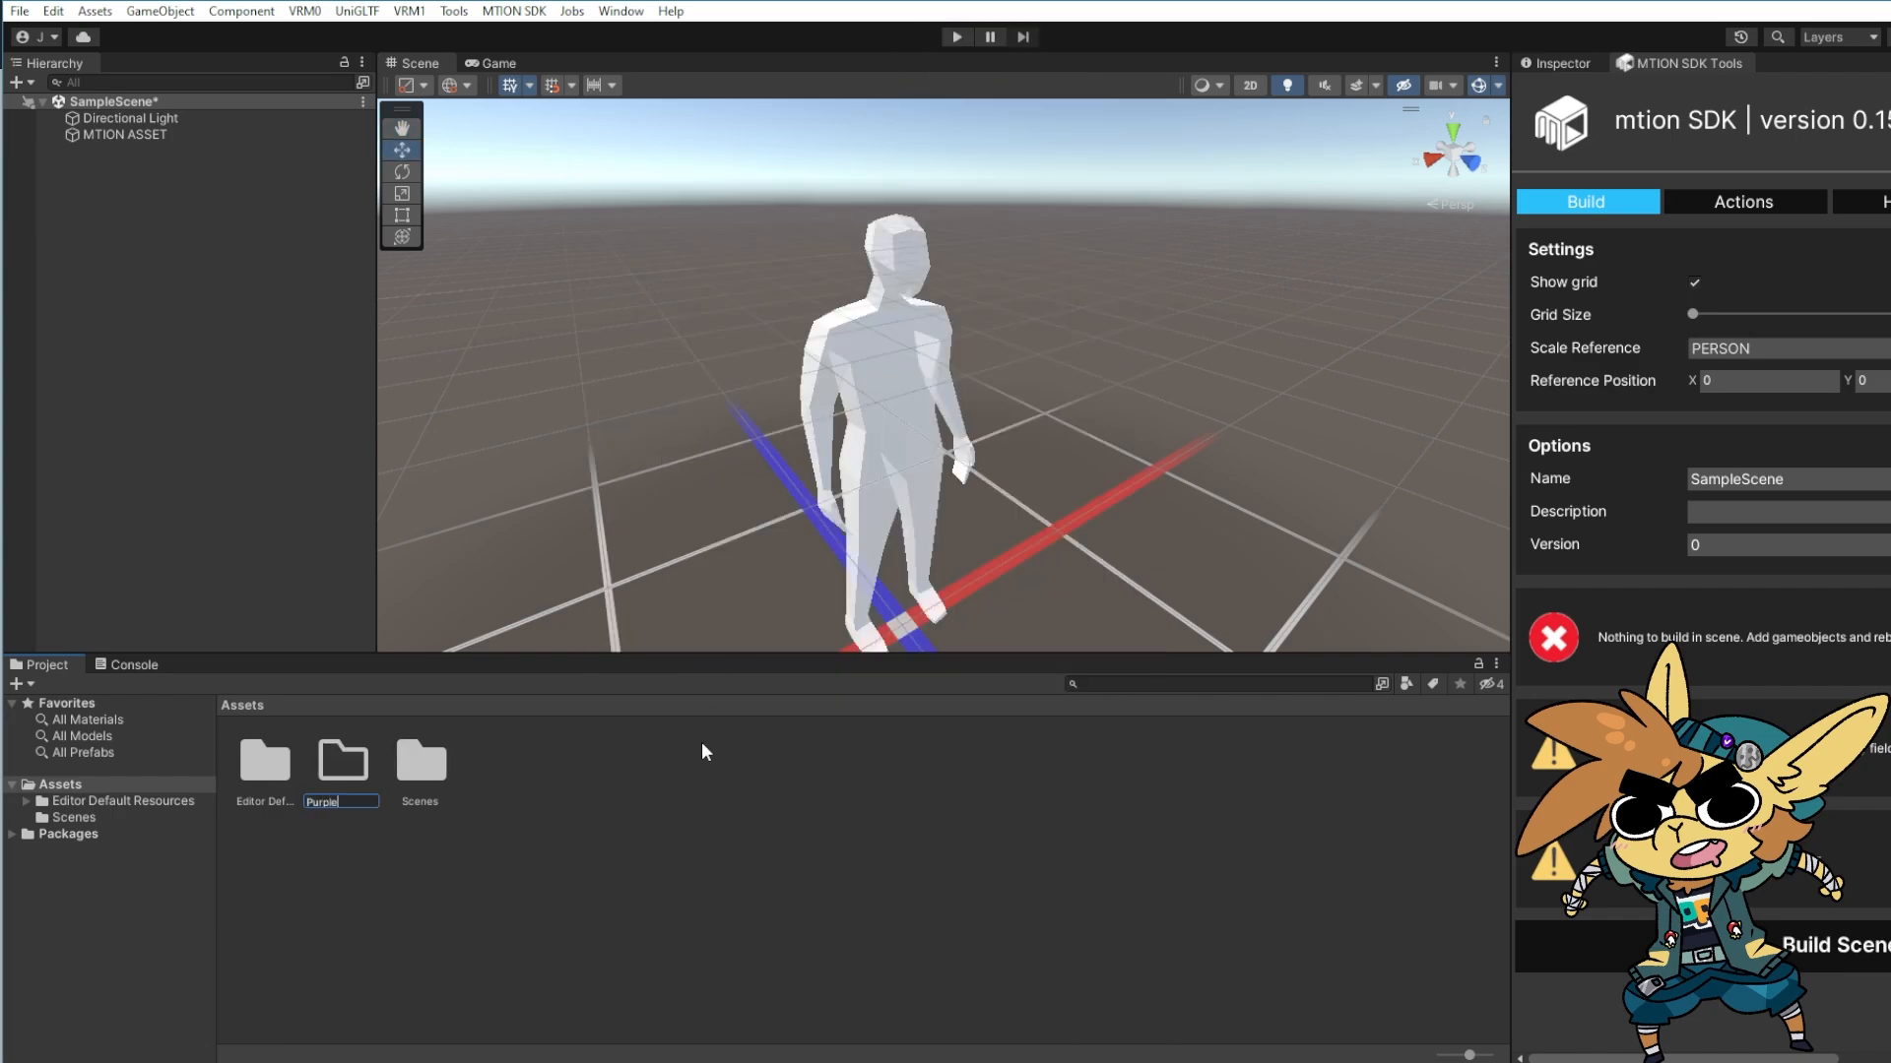
text( FGurp)
key(Return)
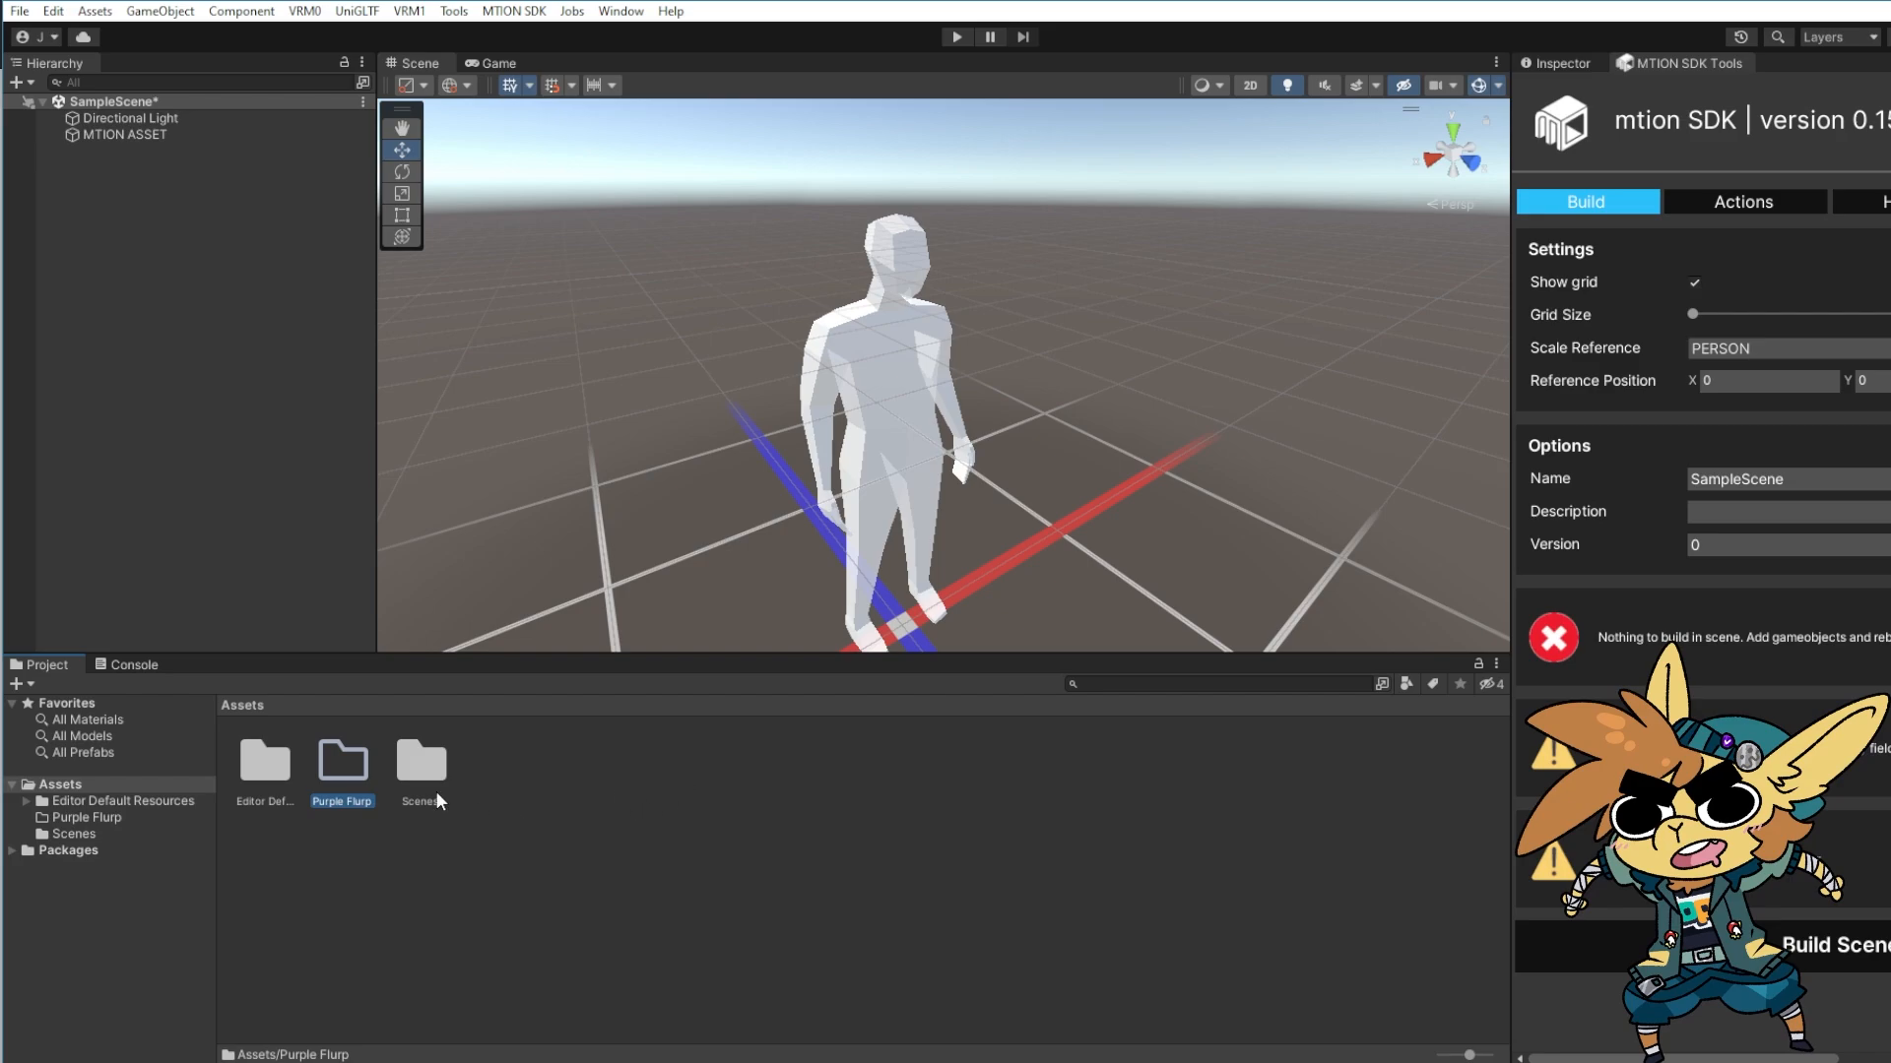
double_click(347, 768)
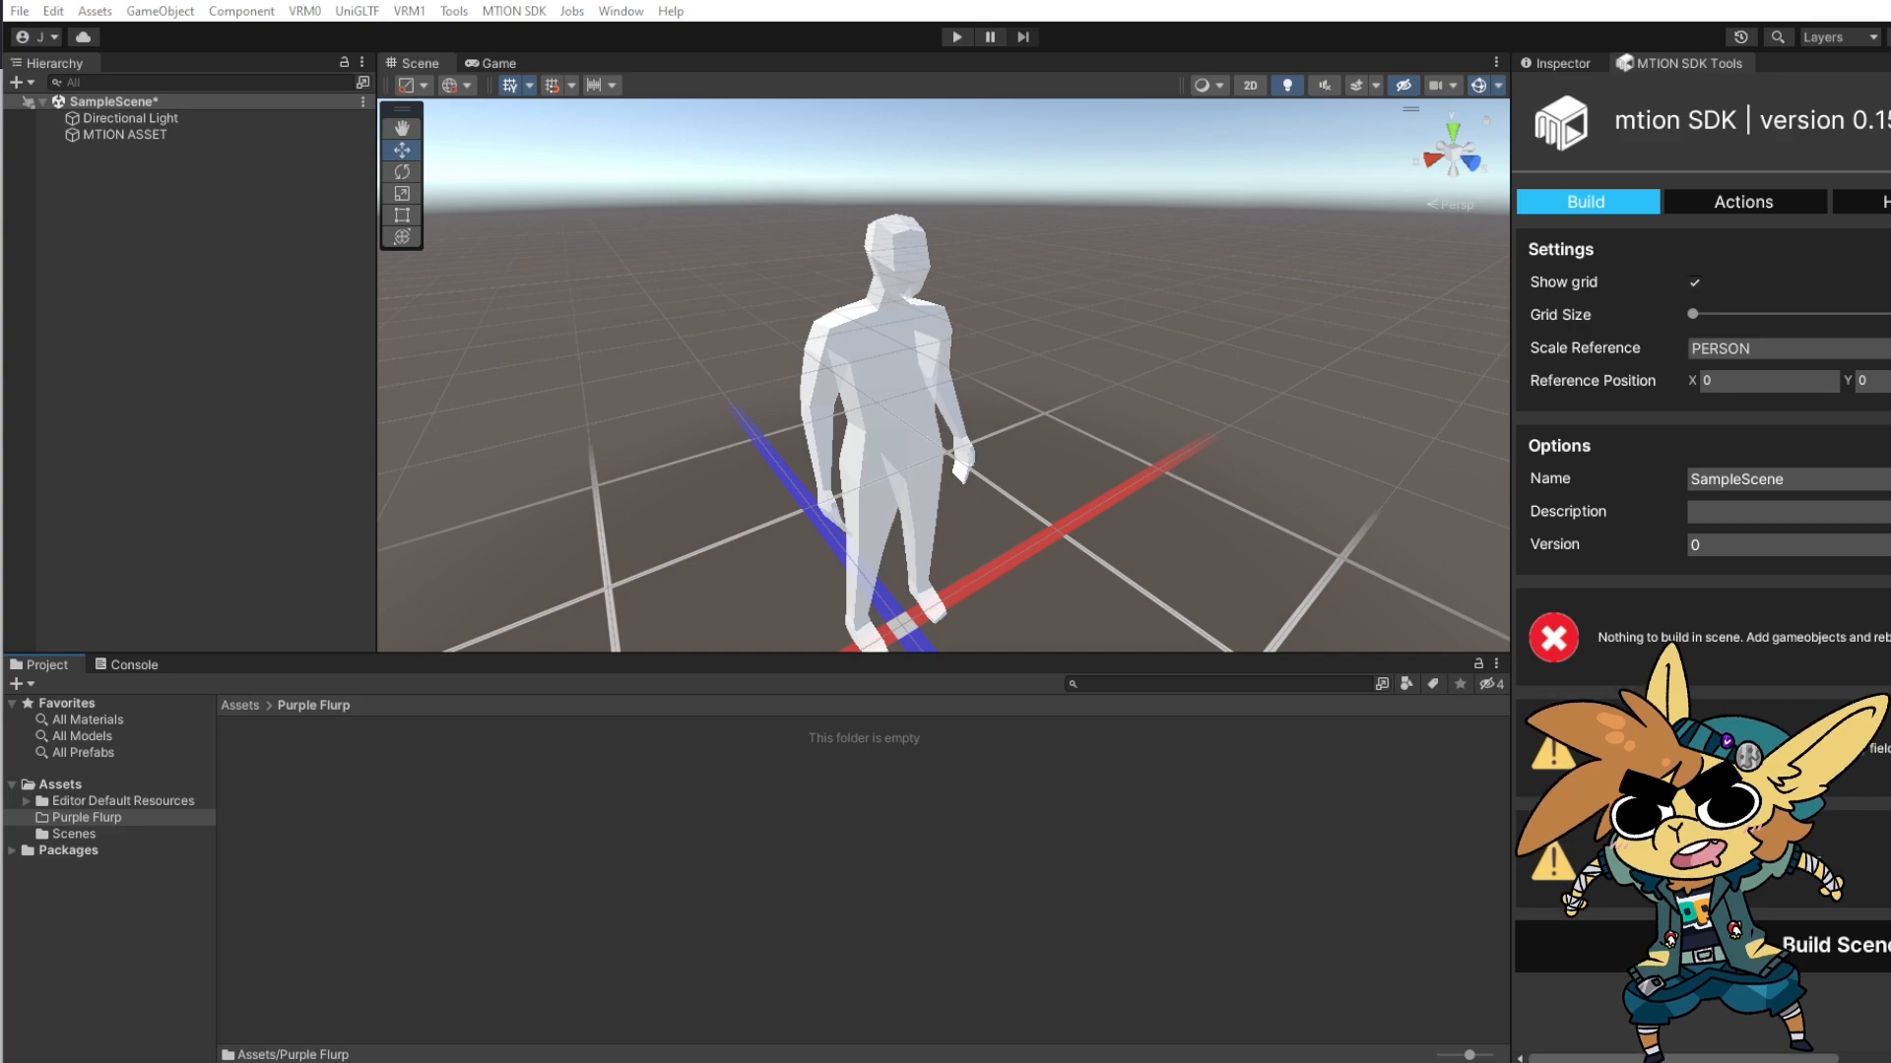
Import obj_0401_purpleflurpcan.mtl, obj_0401_purpleflurpcan.obj and tex_ui_gizo_purpleflurp.png from File Explorer into the Purple Flurp folder
key(alt+Tab)
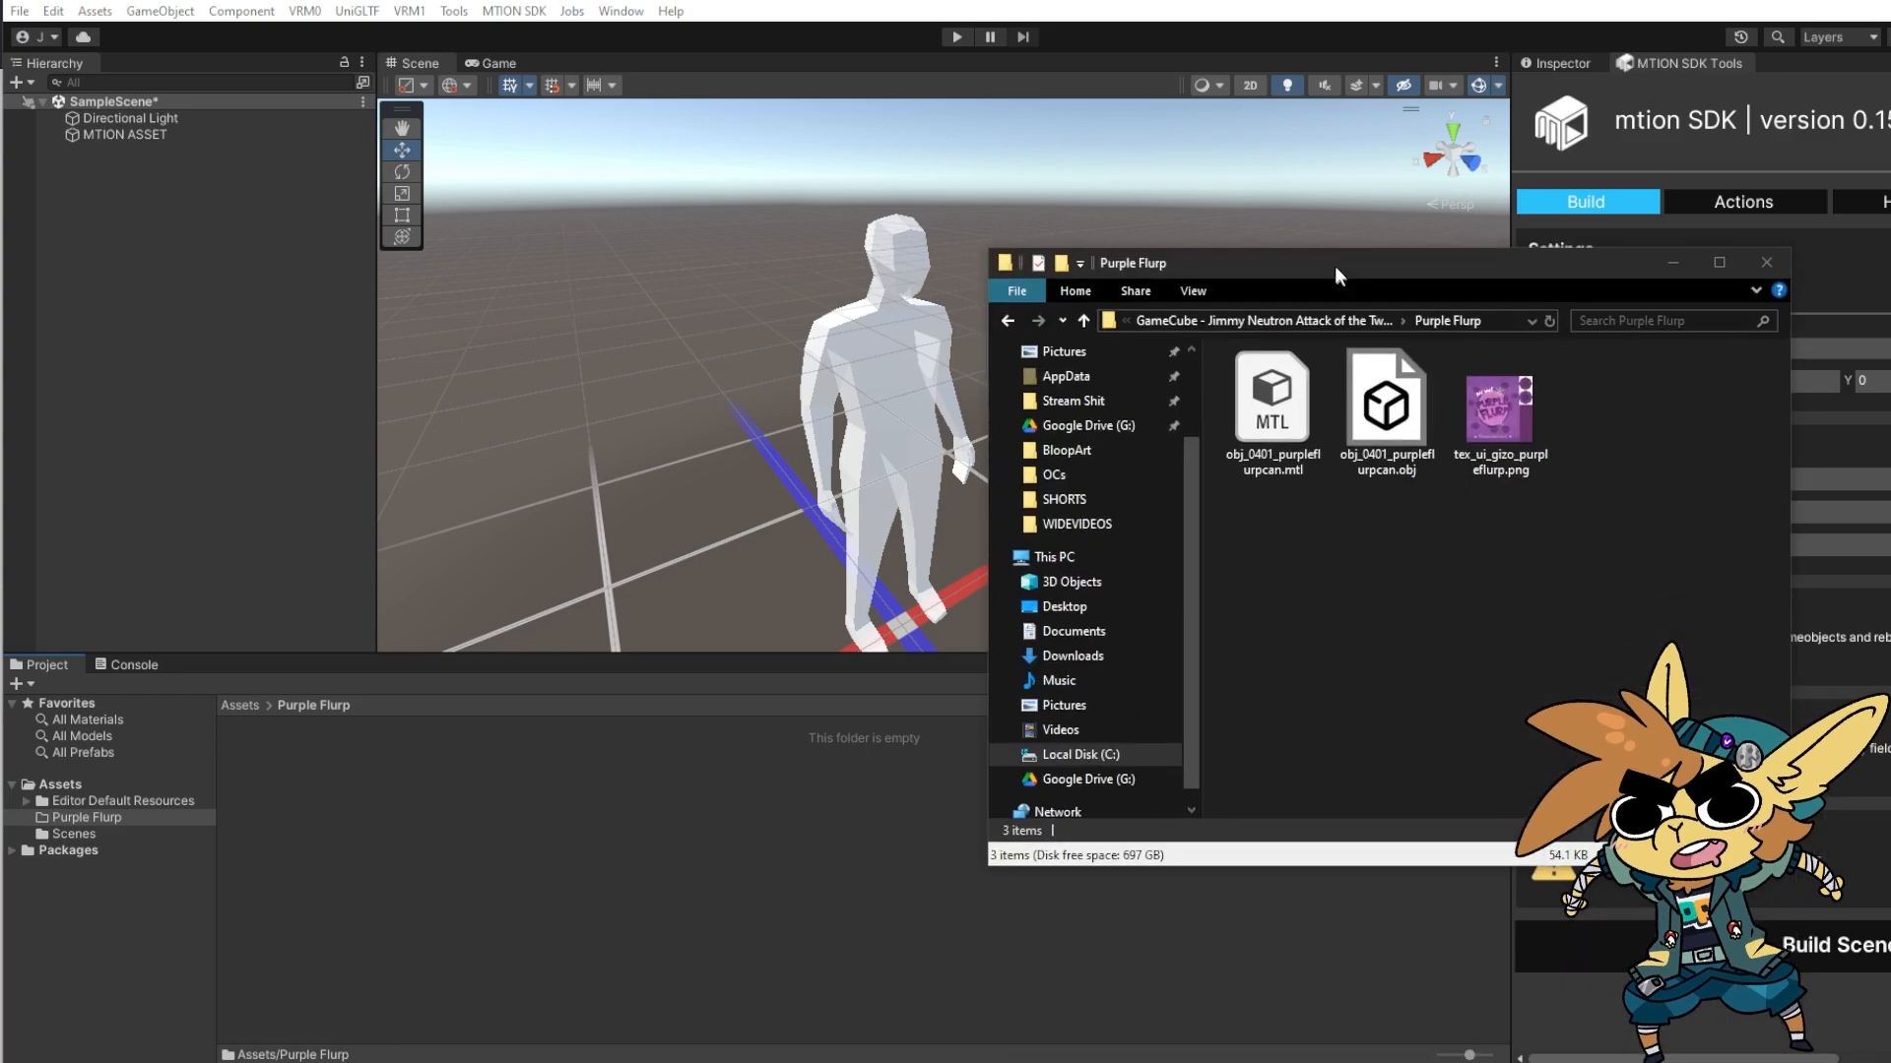
drag(1333, 264, 1365, 234)
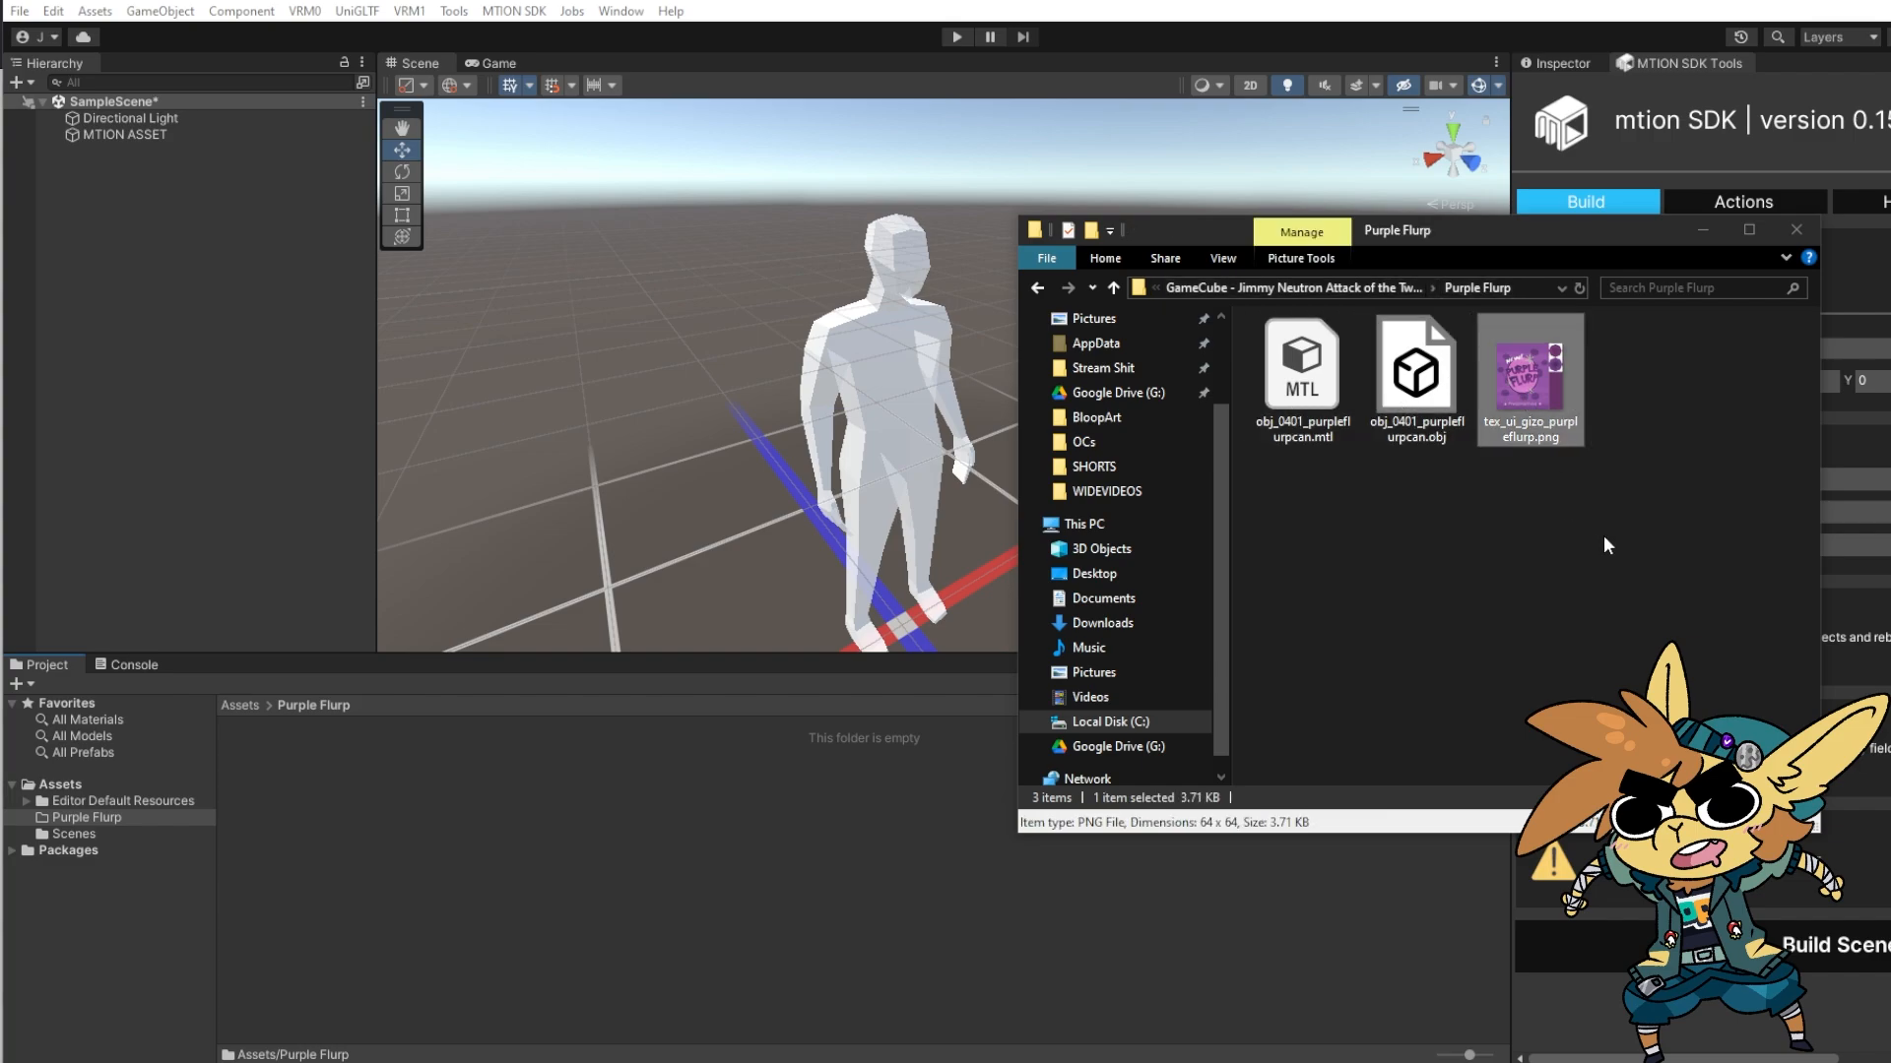
drag(1603, 534, 645, 833)
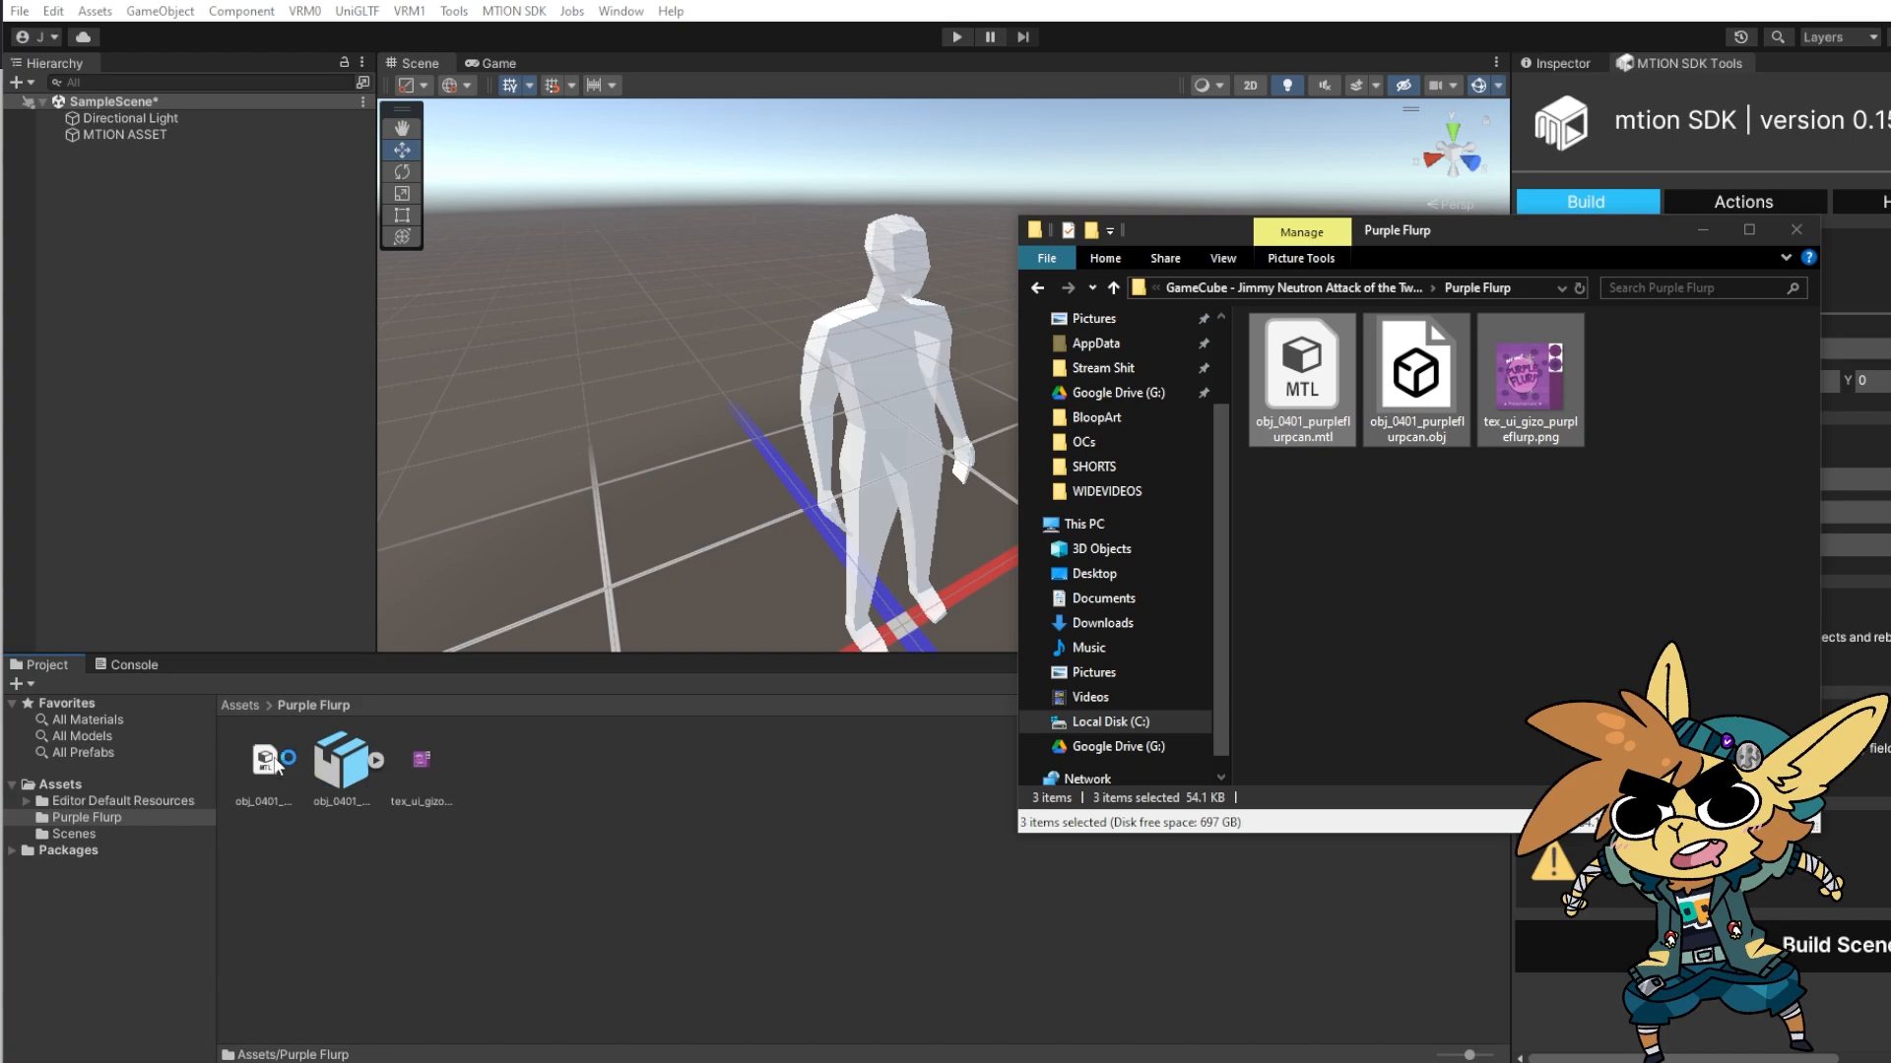
click(671, 847)
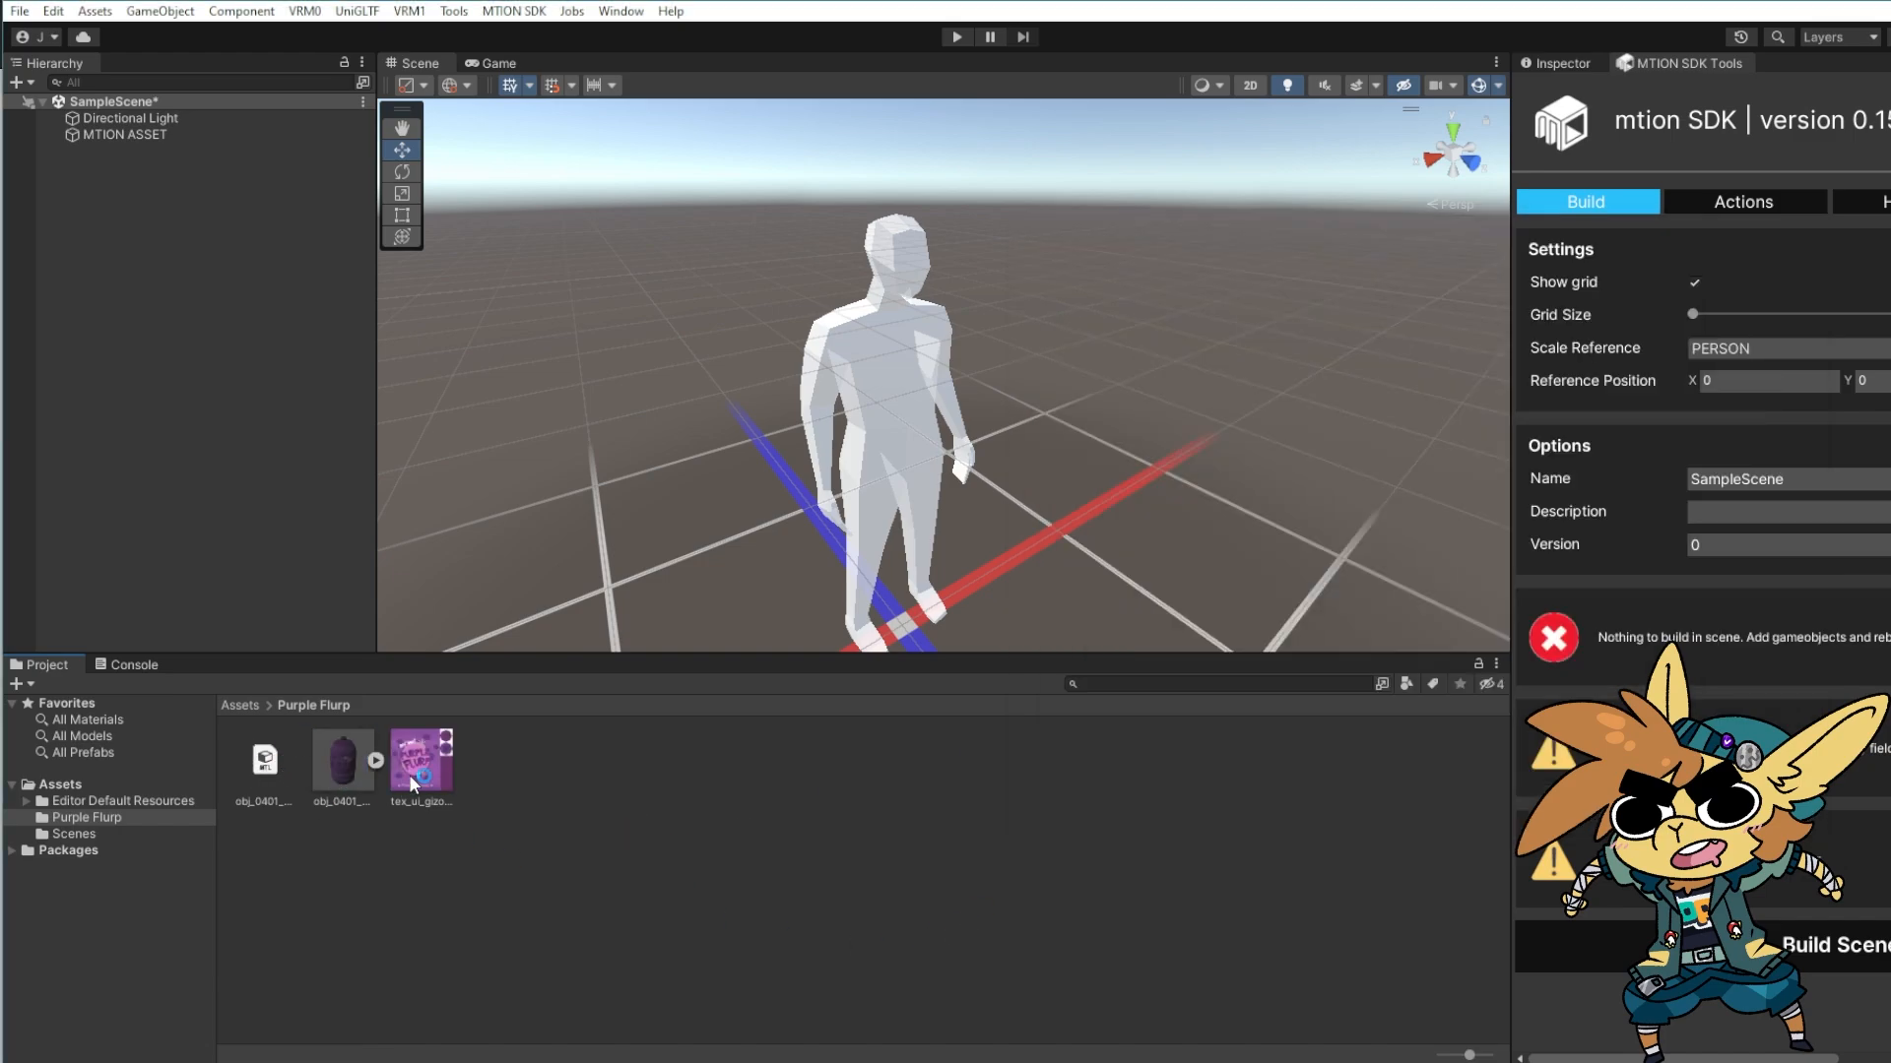
Inspect the imported MTL, OBJ and texture files one by one in the Purple Flurp folder
click(268, 772)
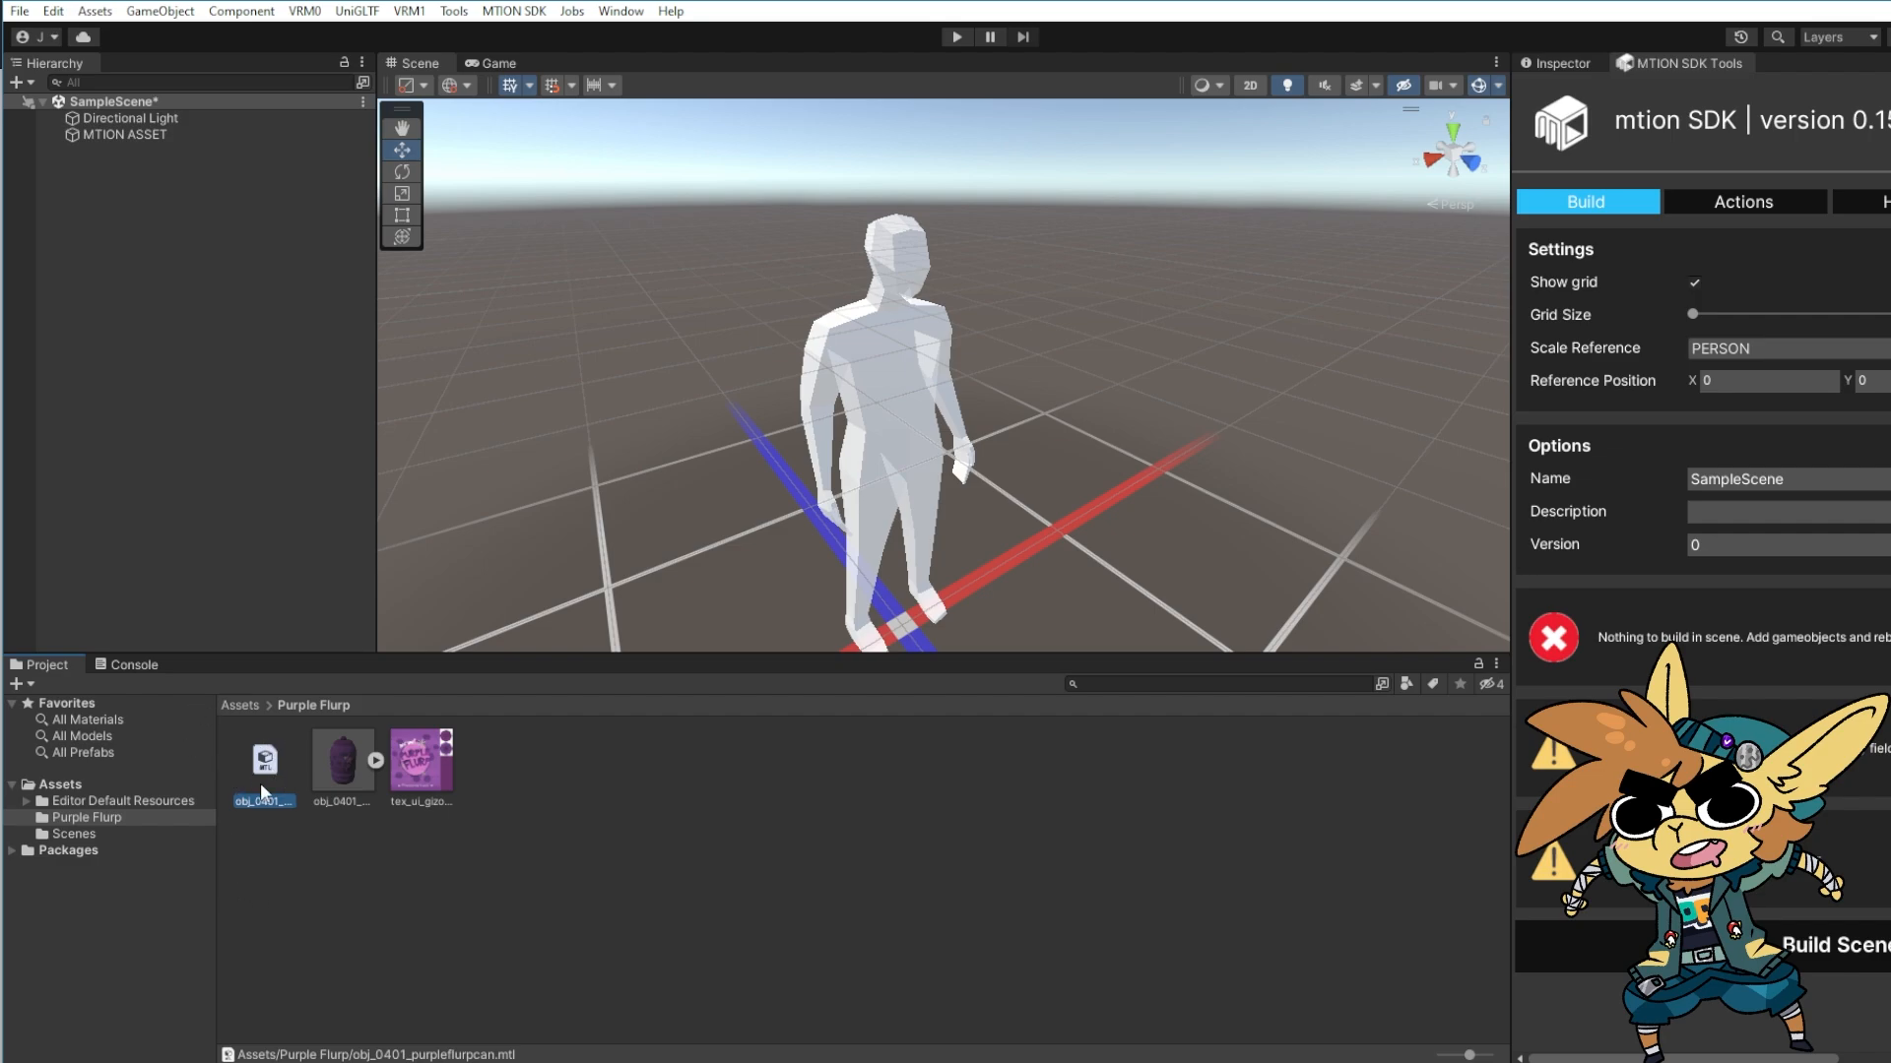
click(333, 765)
click(438, 776)
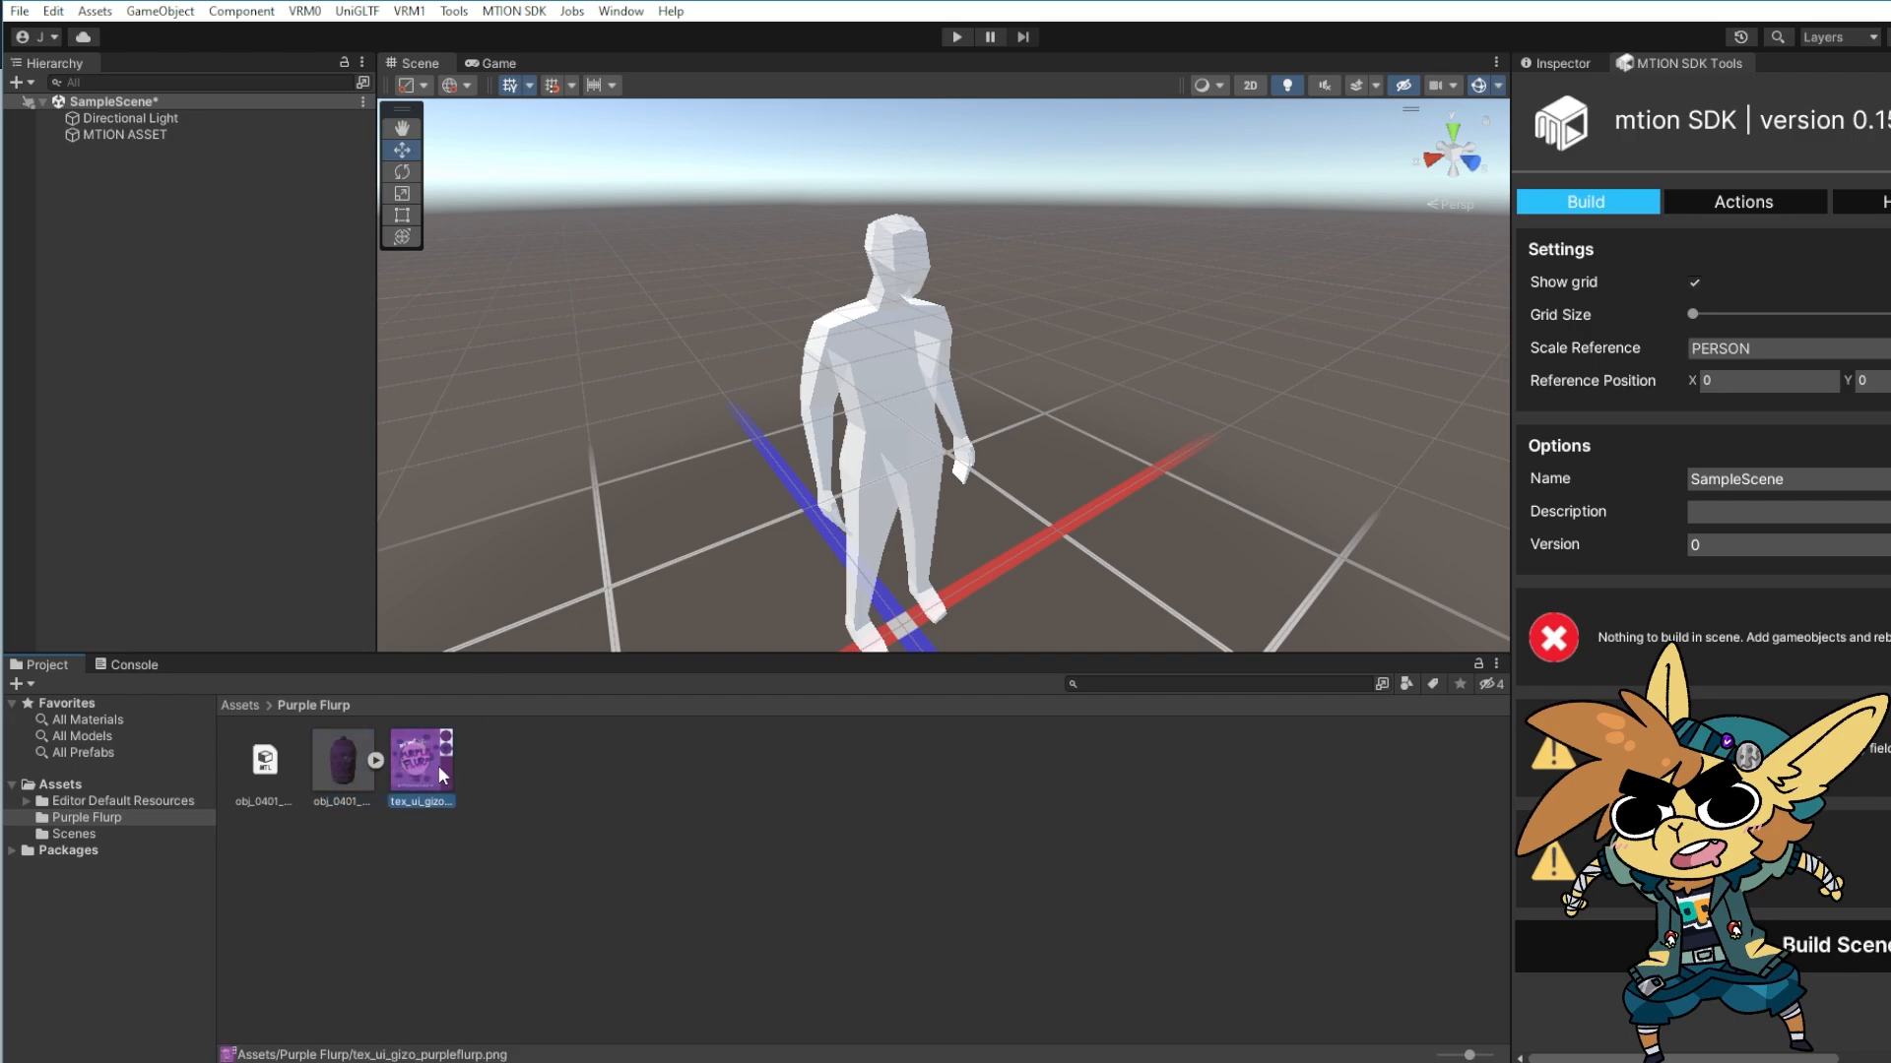
click(340, 770)
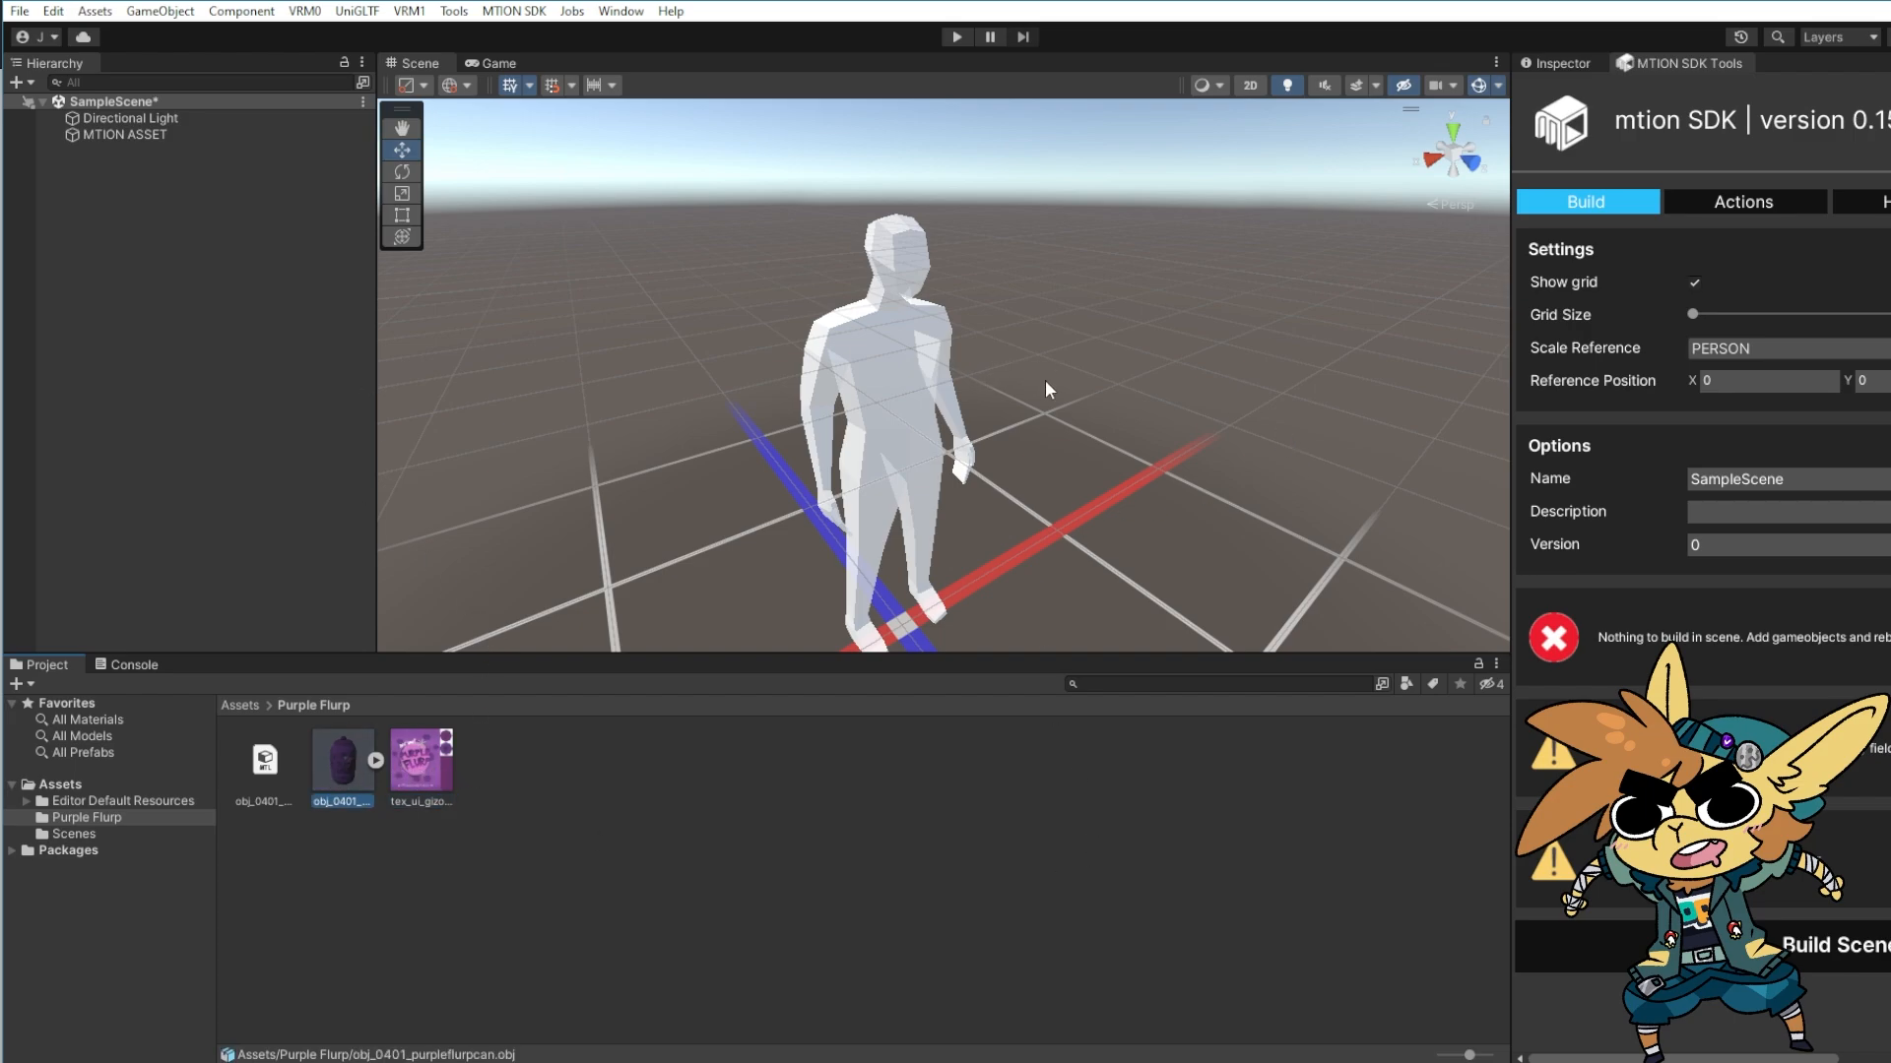
Change the asset scene's Scale Reference to COFFEE_TABLE
alt+drag(1046, 387, 1280, 266)
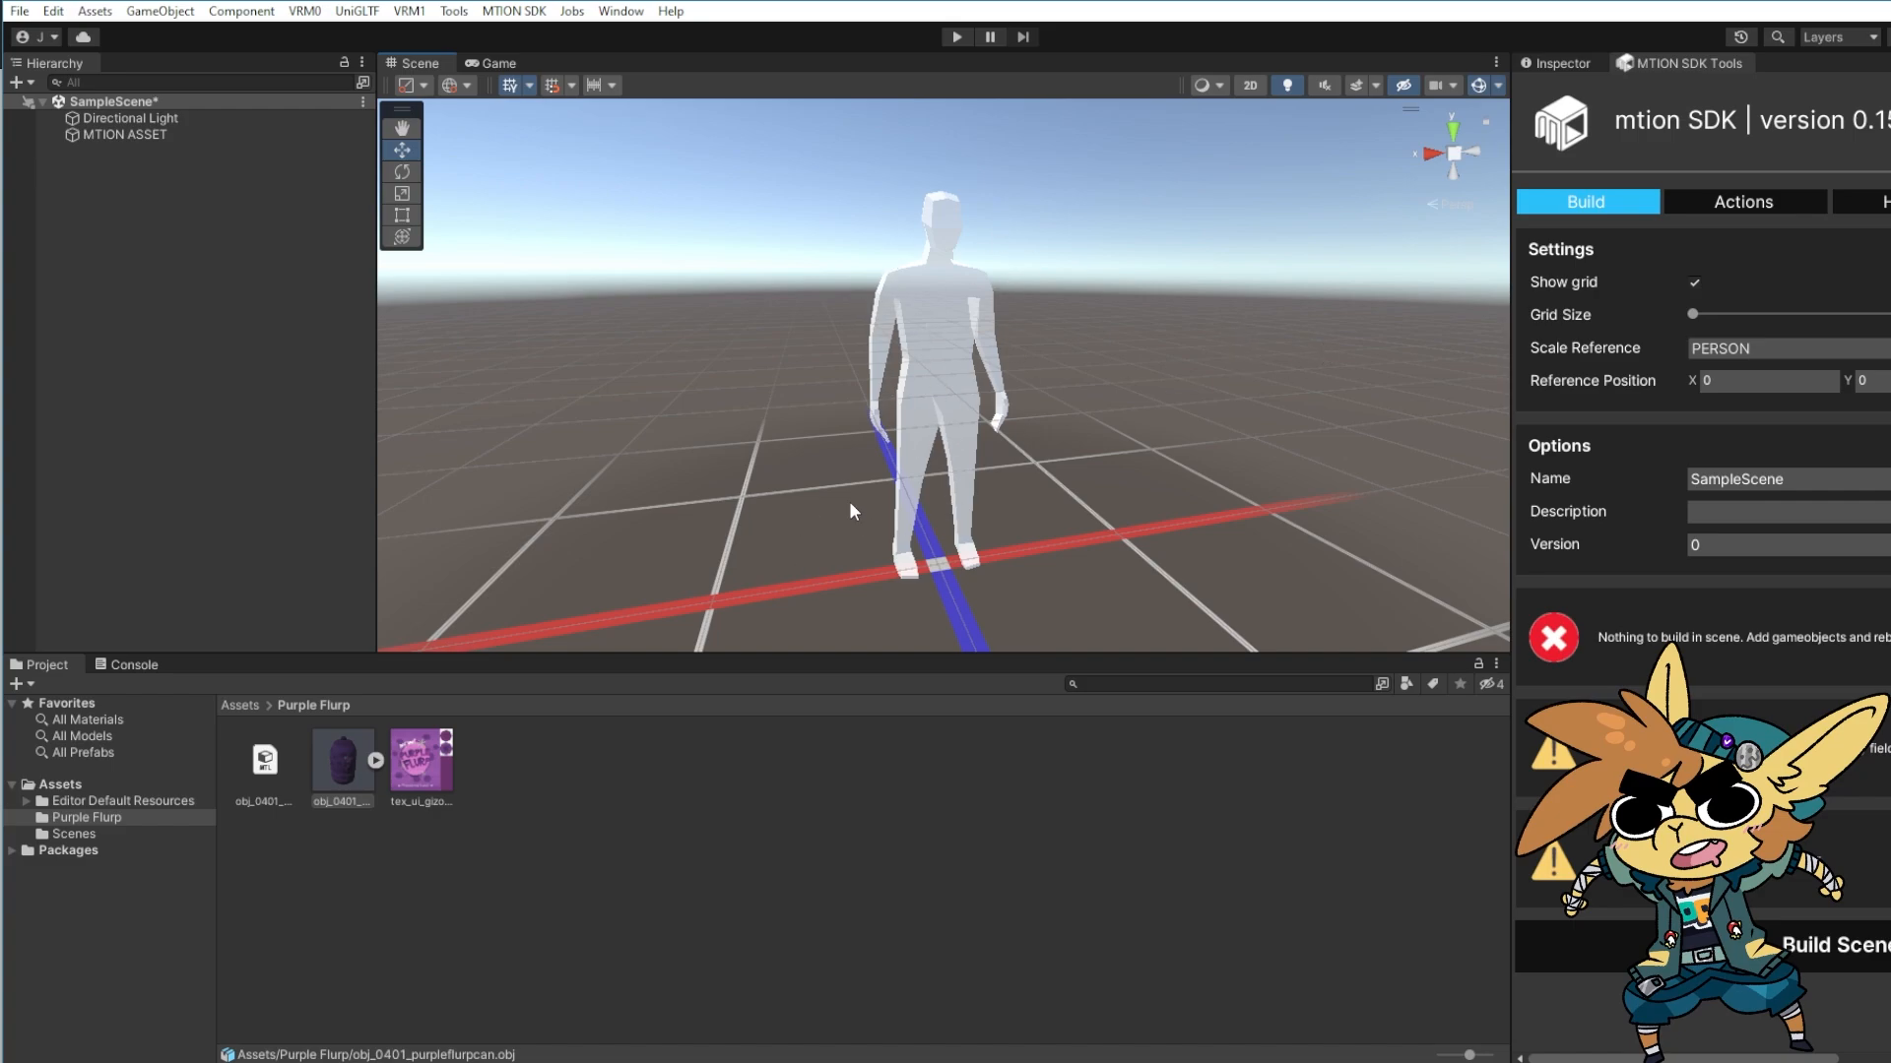
click(1726, 351)
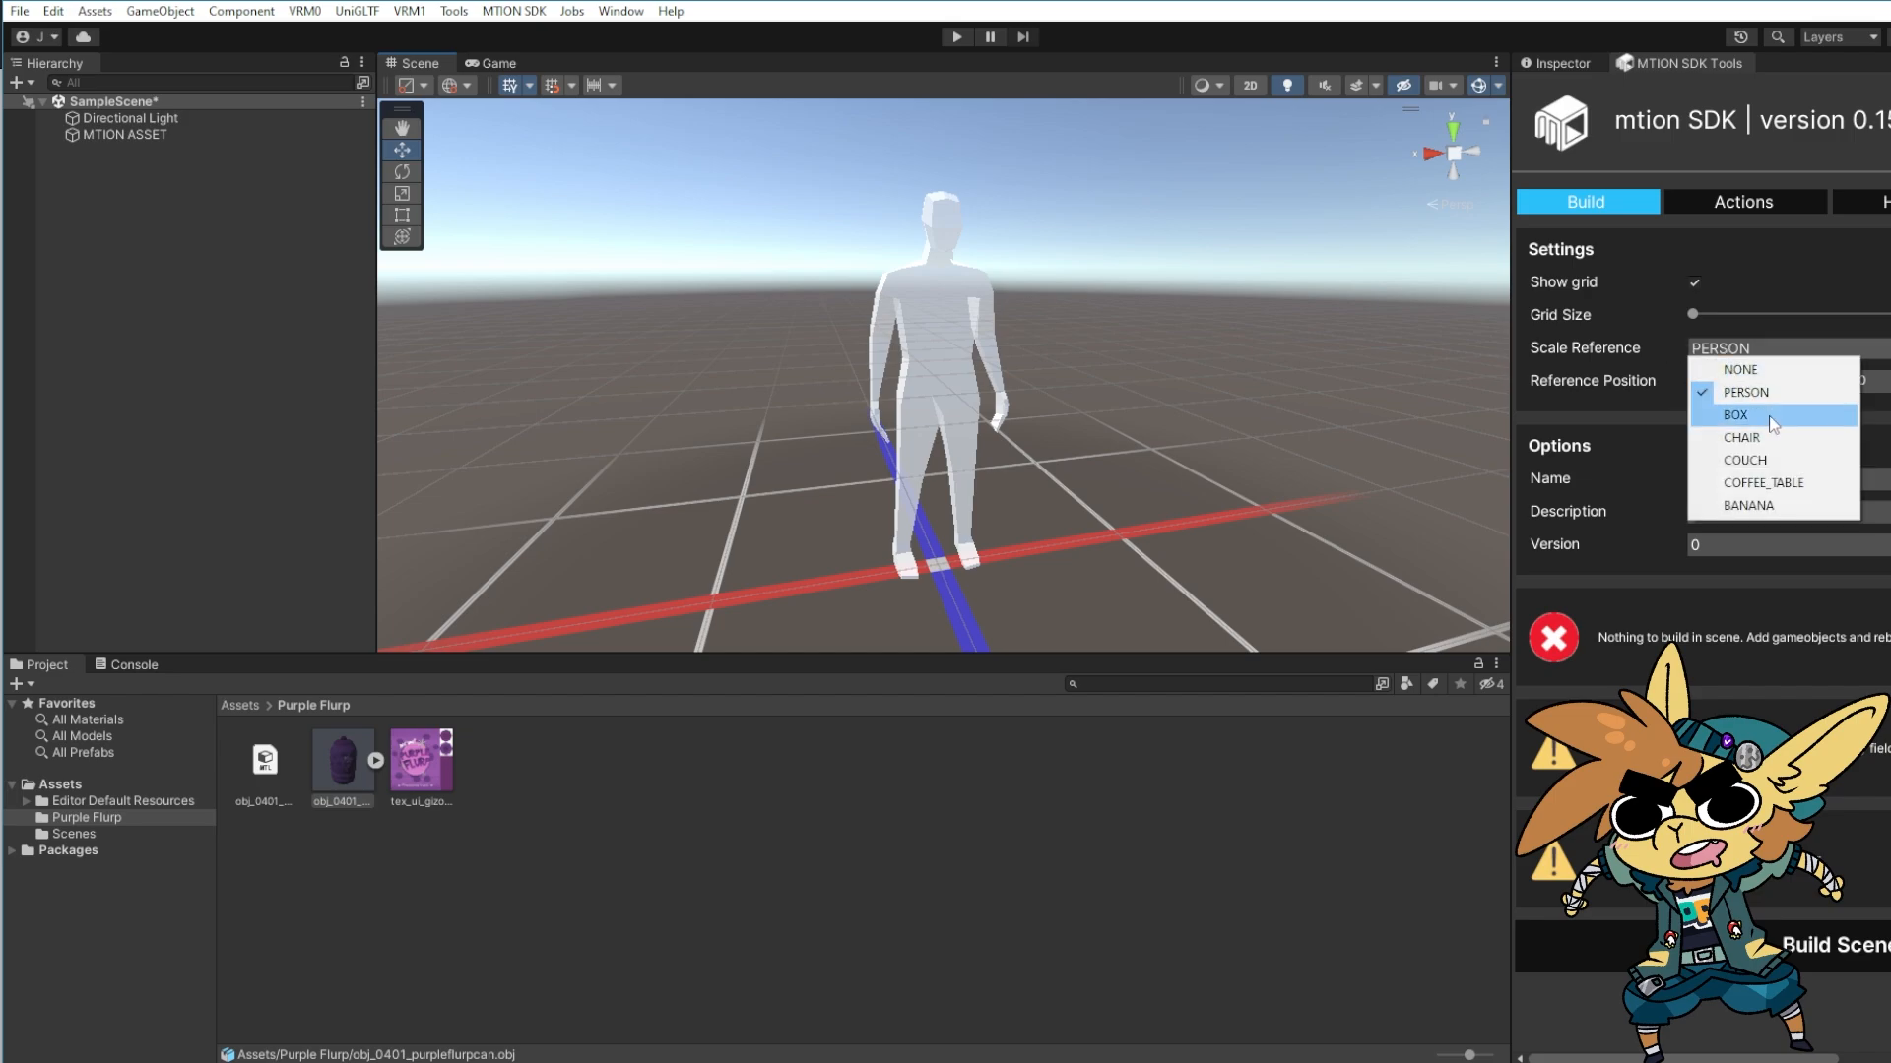
click(1766, 483)
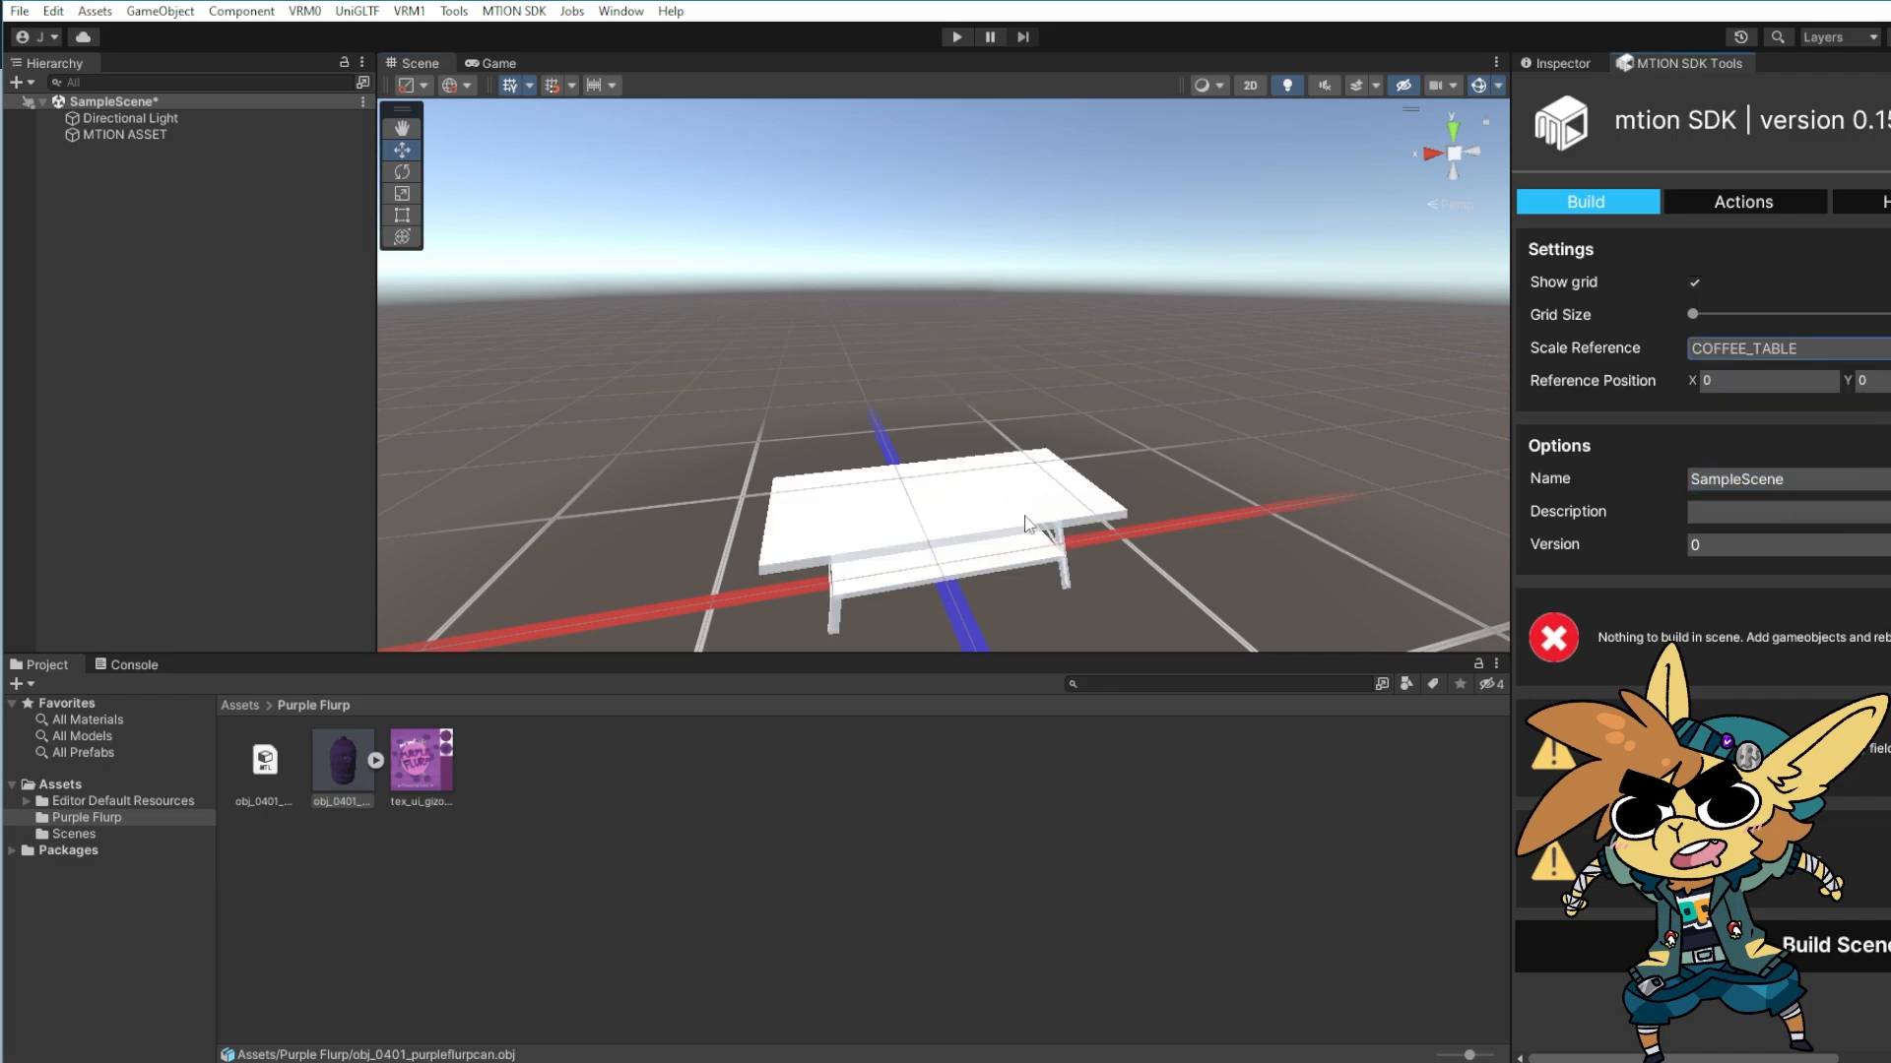
alt+drag(1029, 523, 1220, 535)
key(s)
right_drag(1220, 534, 1236, 532)
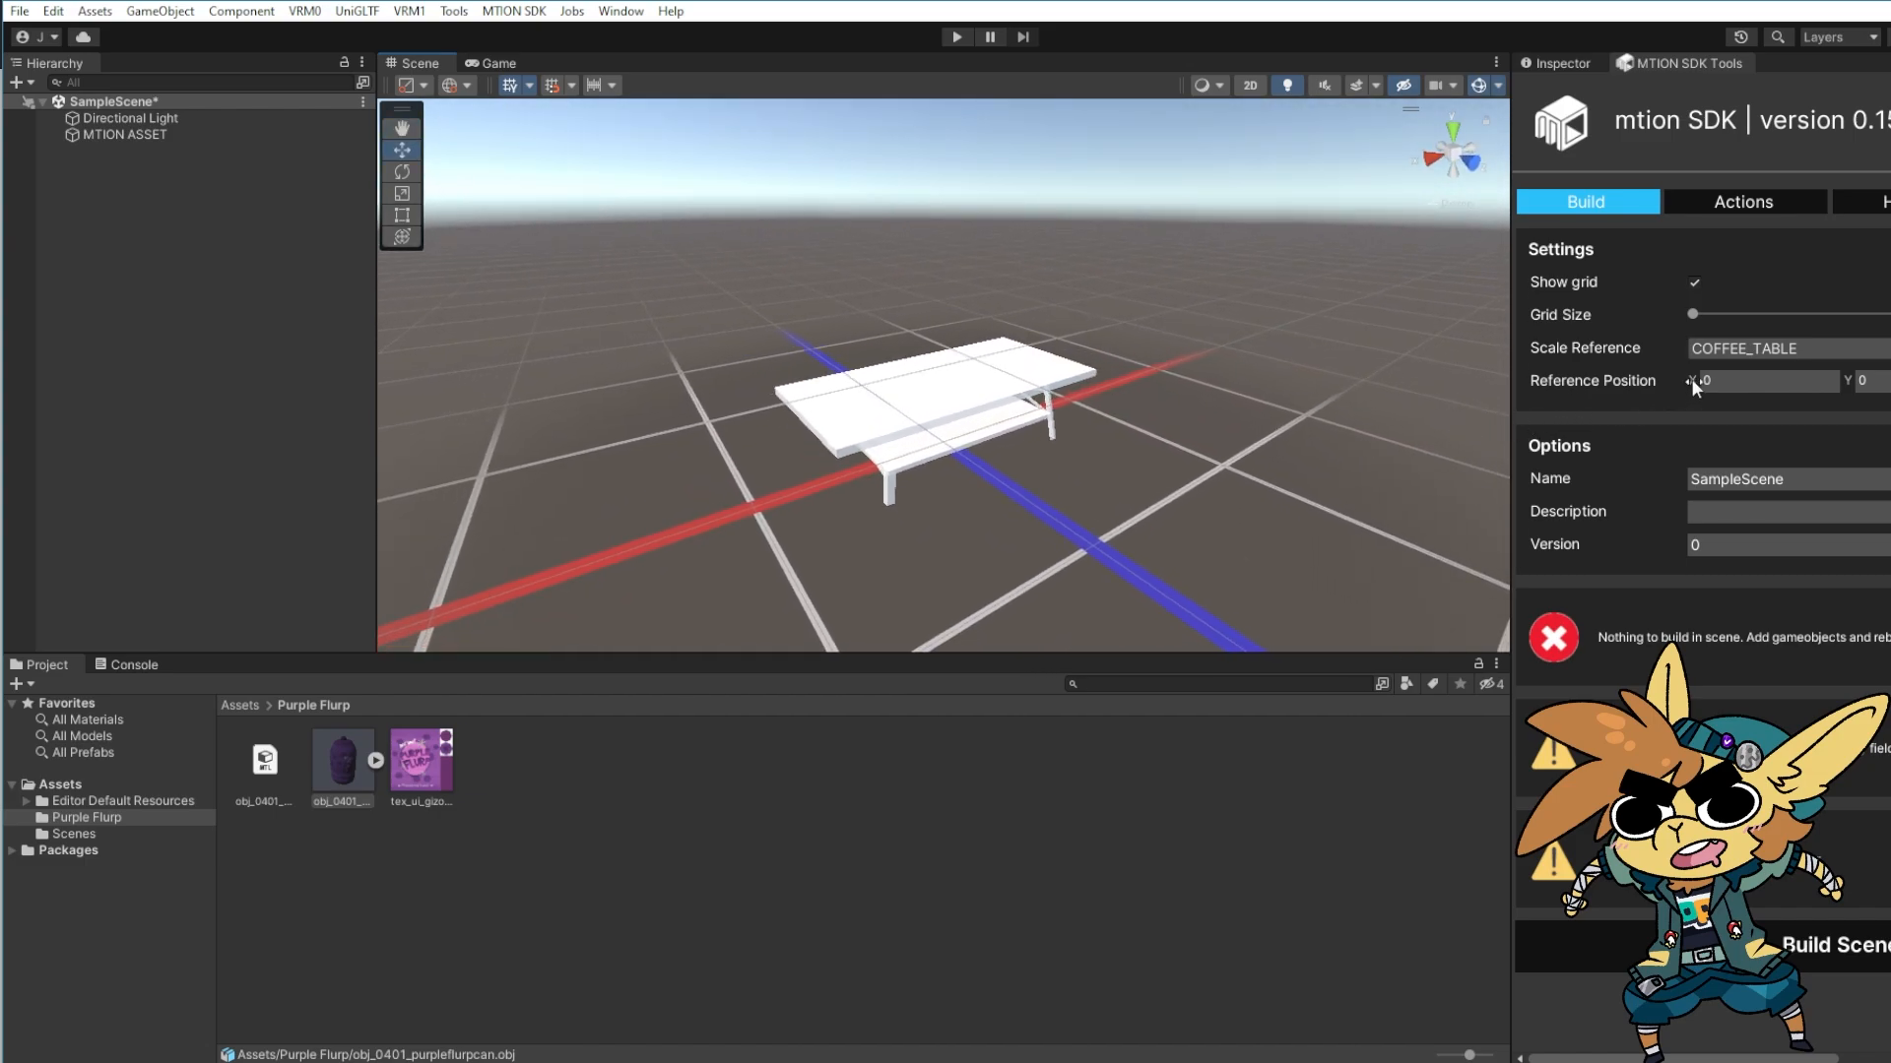
Try shifting the coffee table's Reference Position along X and reset the X value to 0
drag(1691, 380, 1711, 380)
drag(1698, 382, 1713, 387)
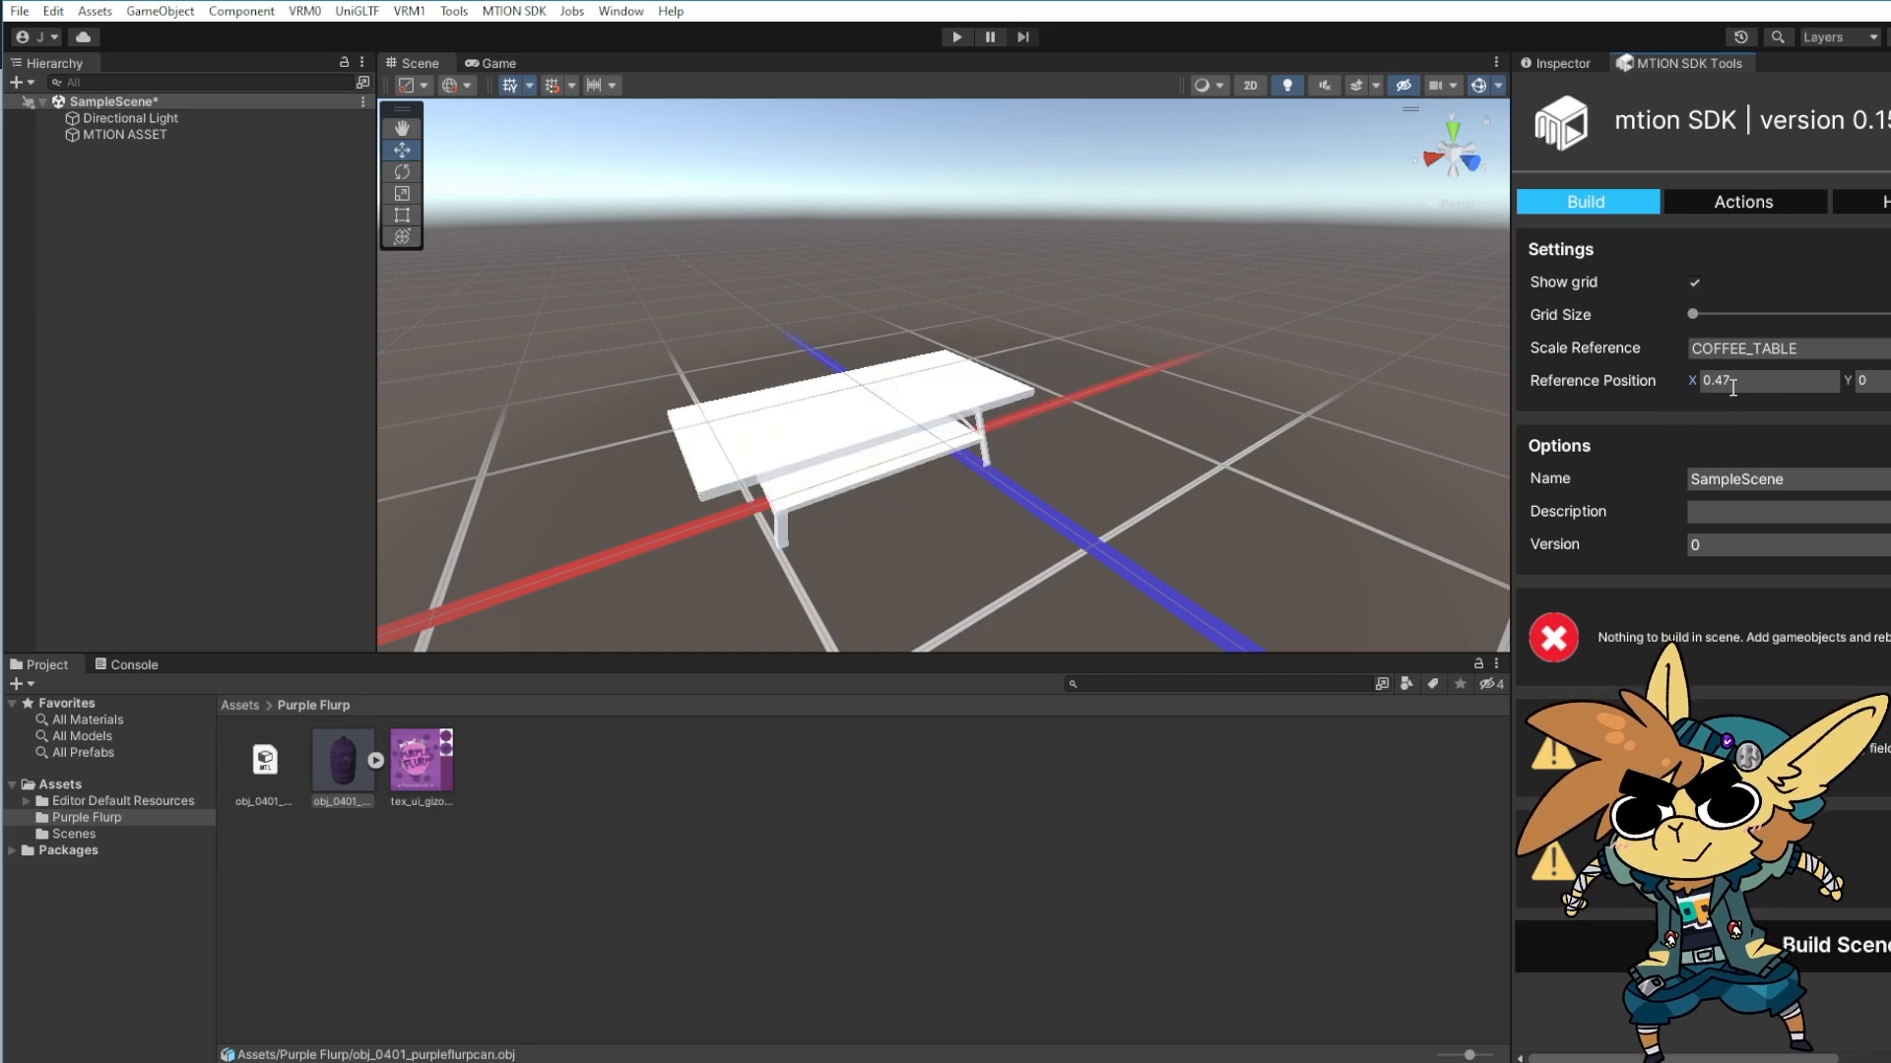
click(1725, 382)
text(0)
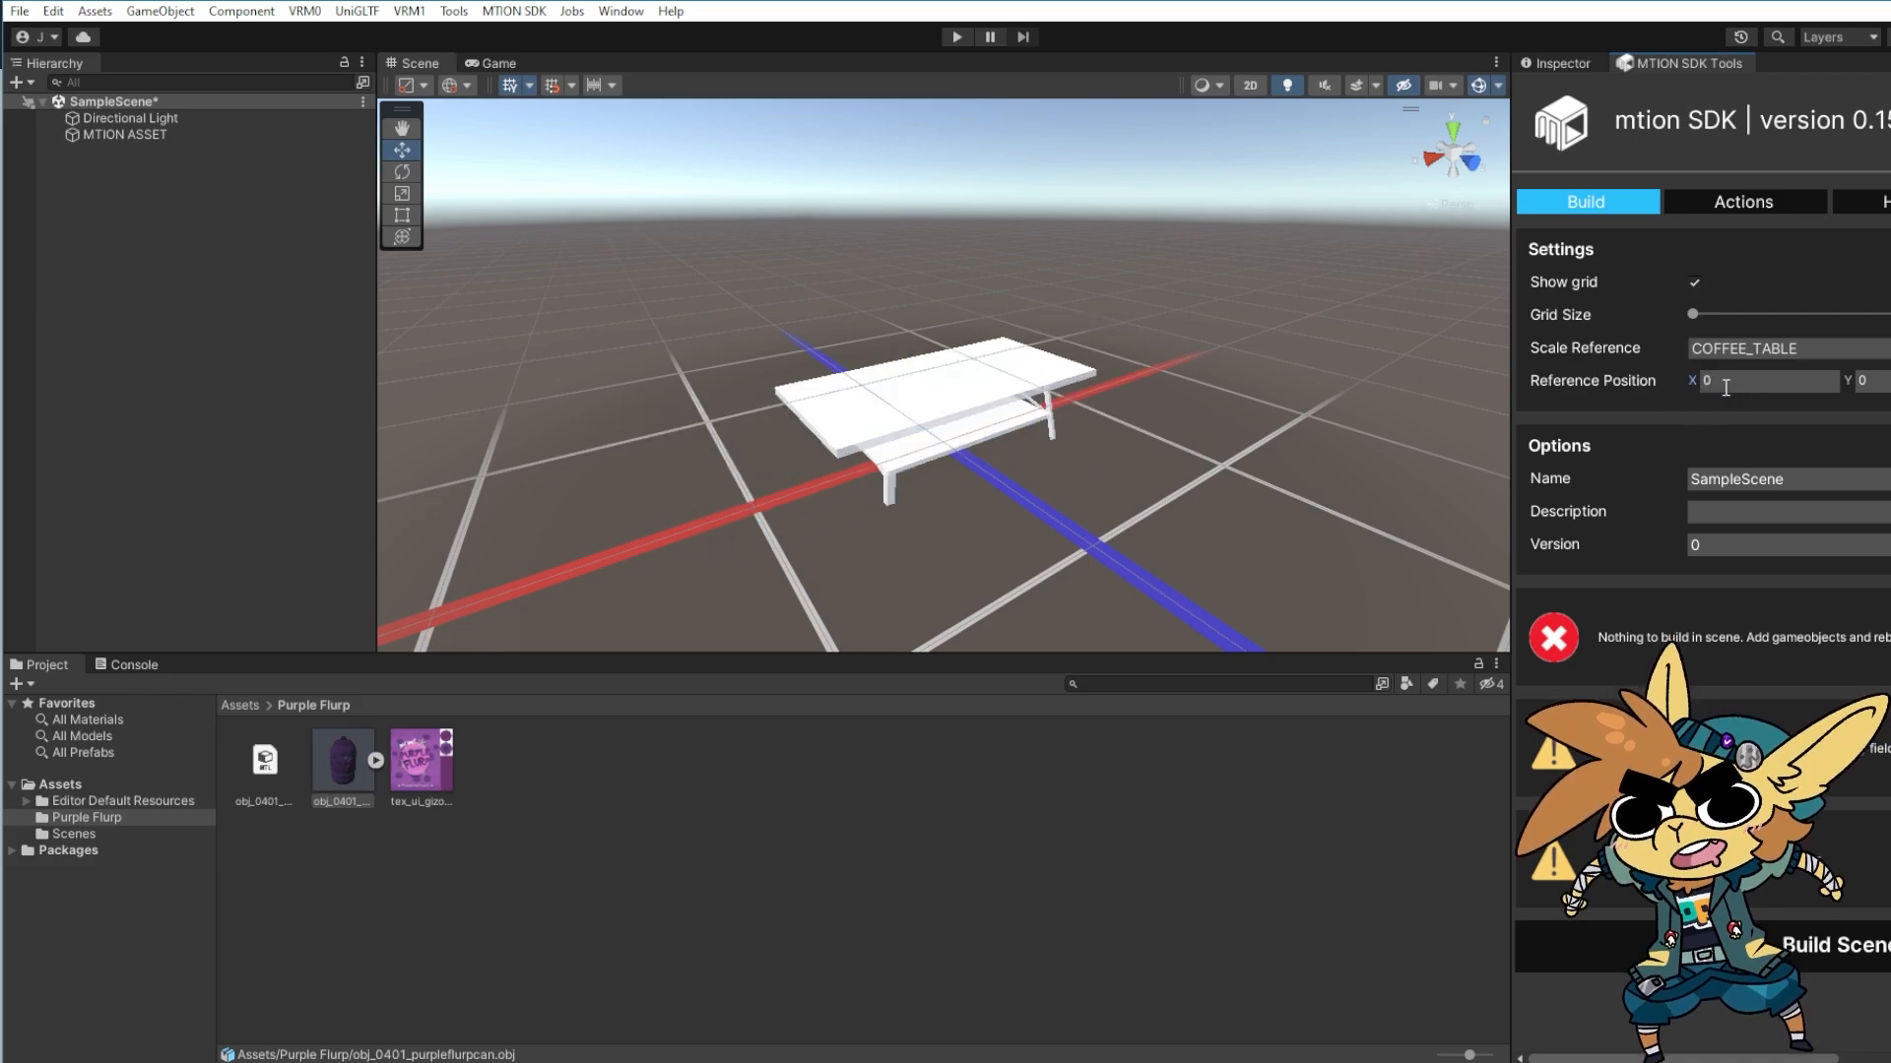
click(1180, 363)
right_drag(1203, 362, 1195, 360)
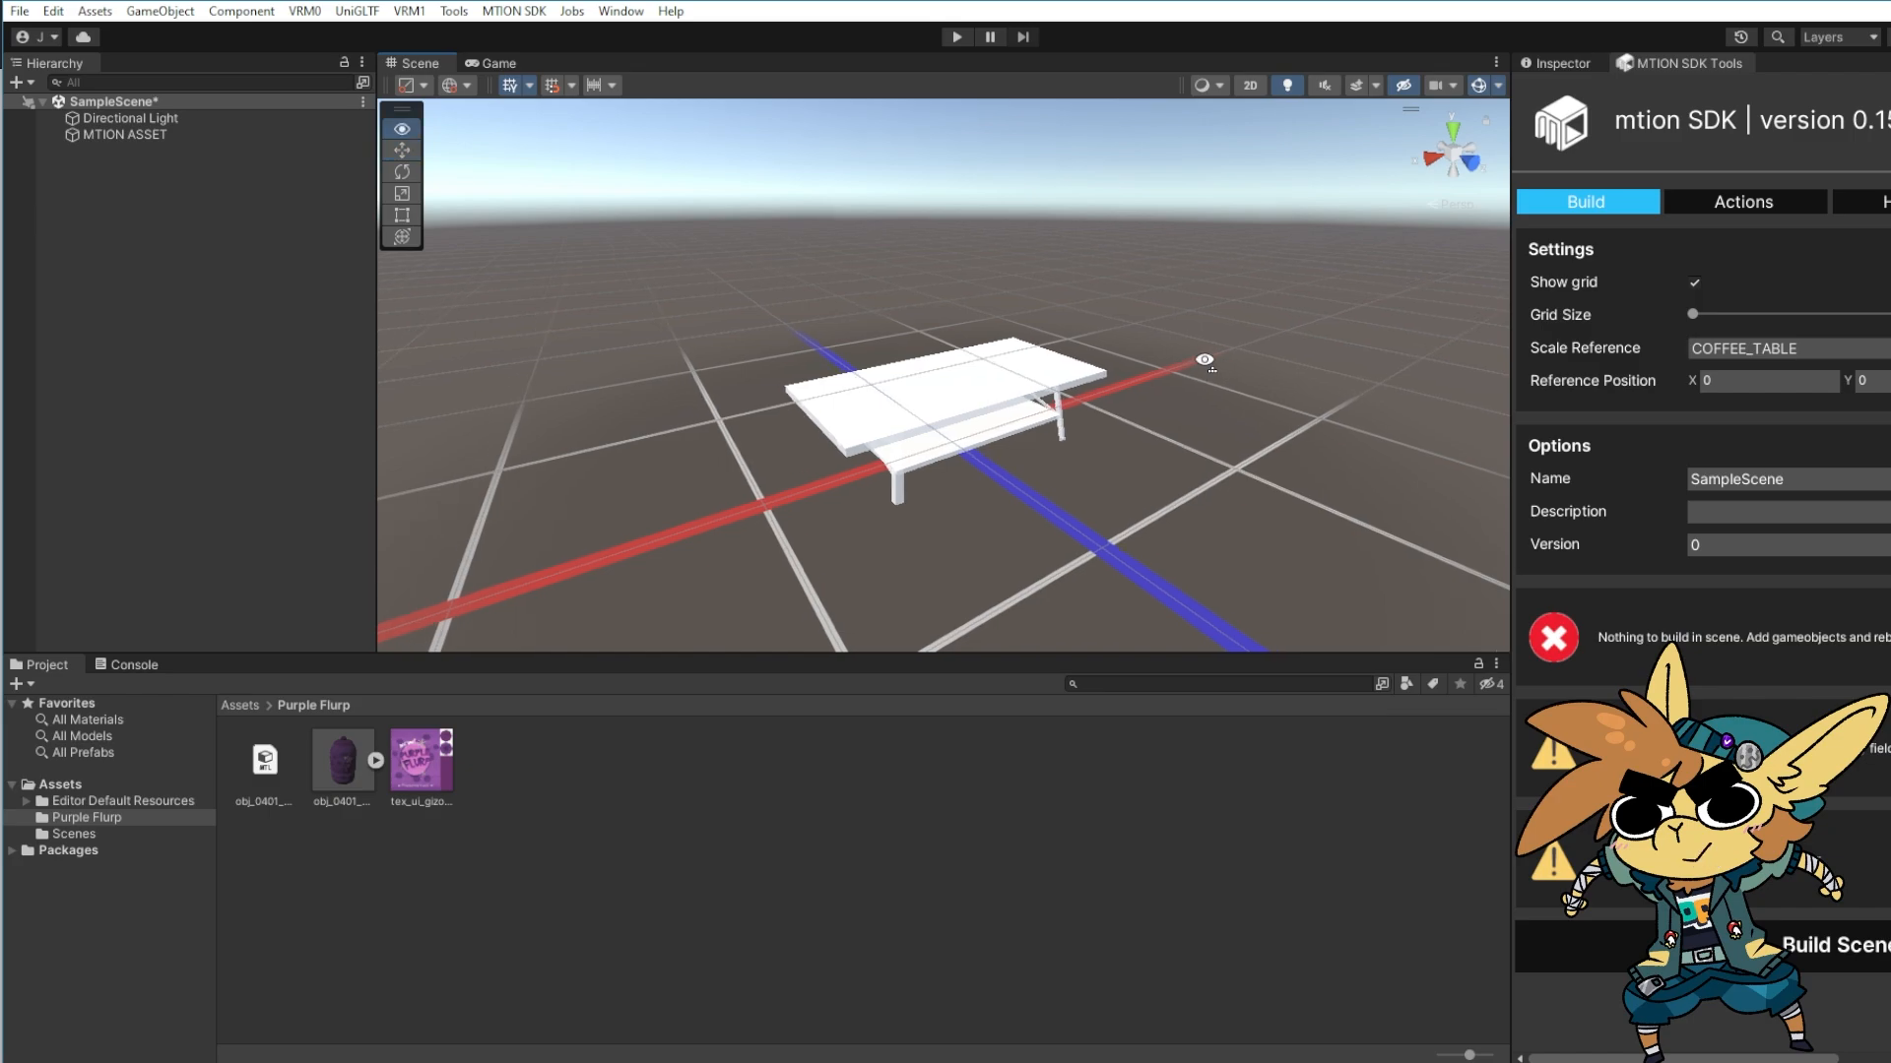
Review the Model, Rig, Animation and Materials import settings of the obj_0401_purpleflurpcan model
click(344, 775)
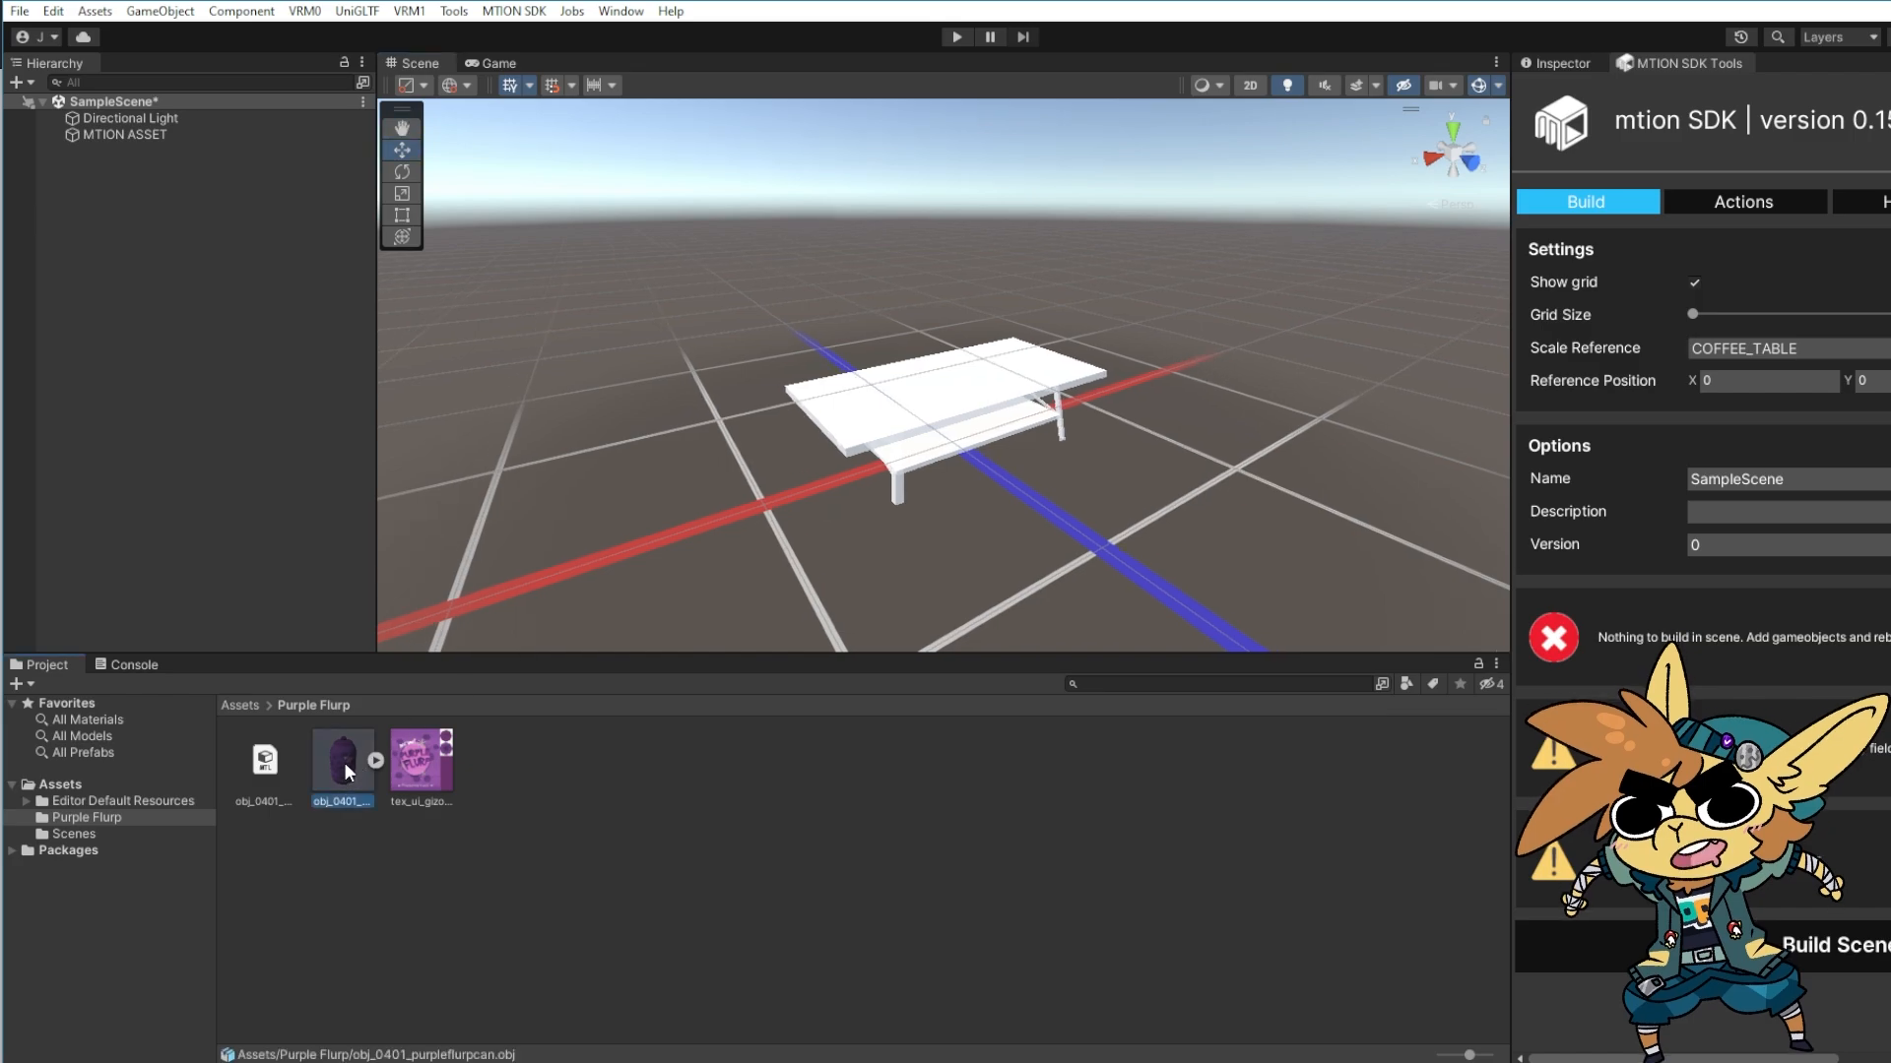
click(1559, 61)
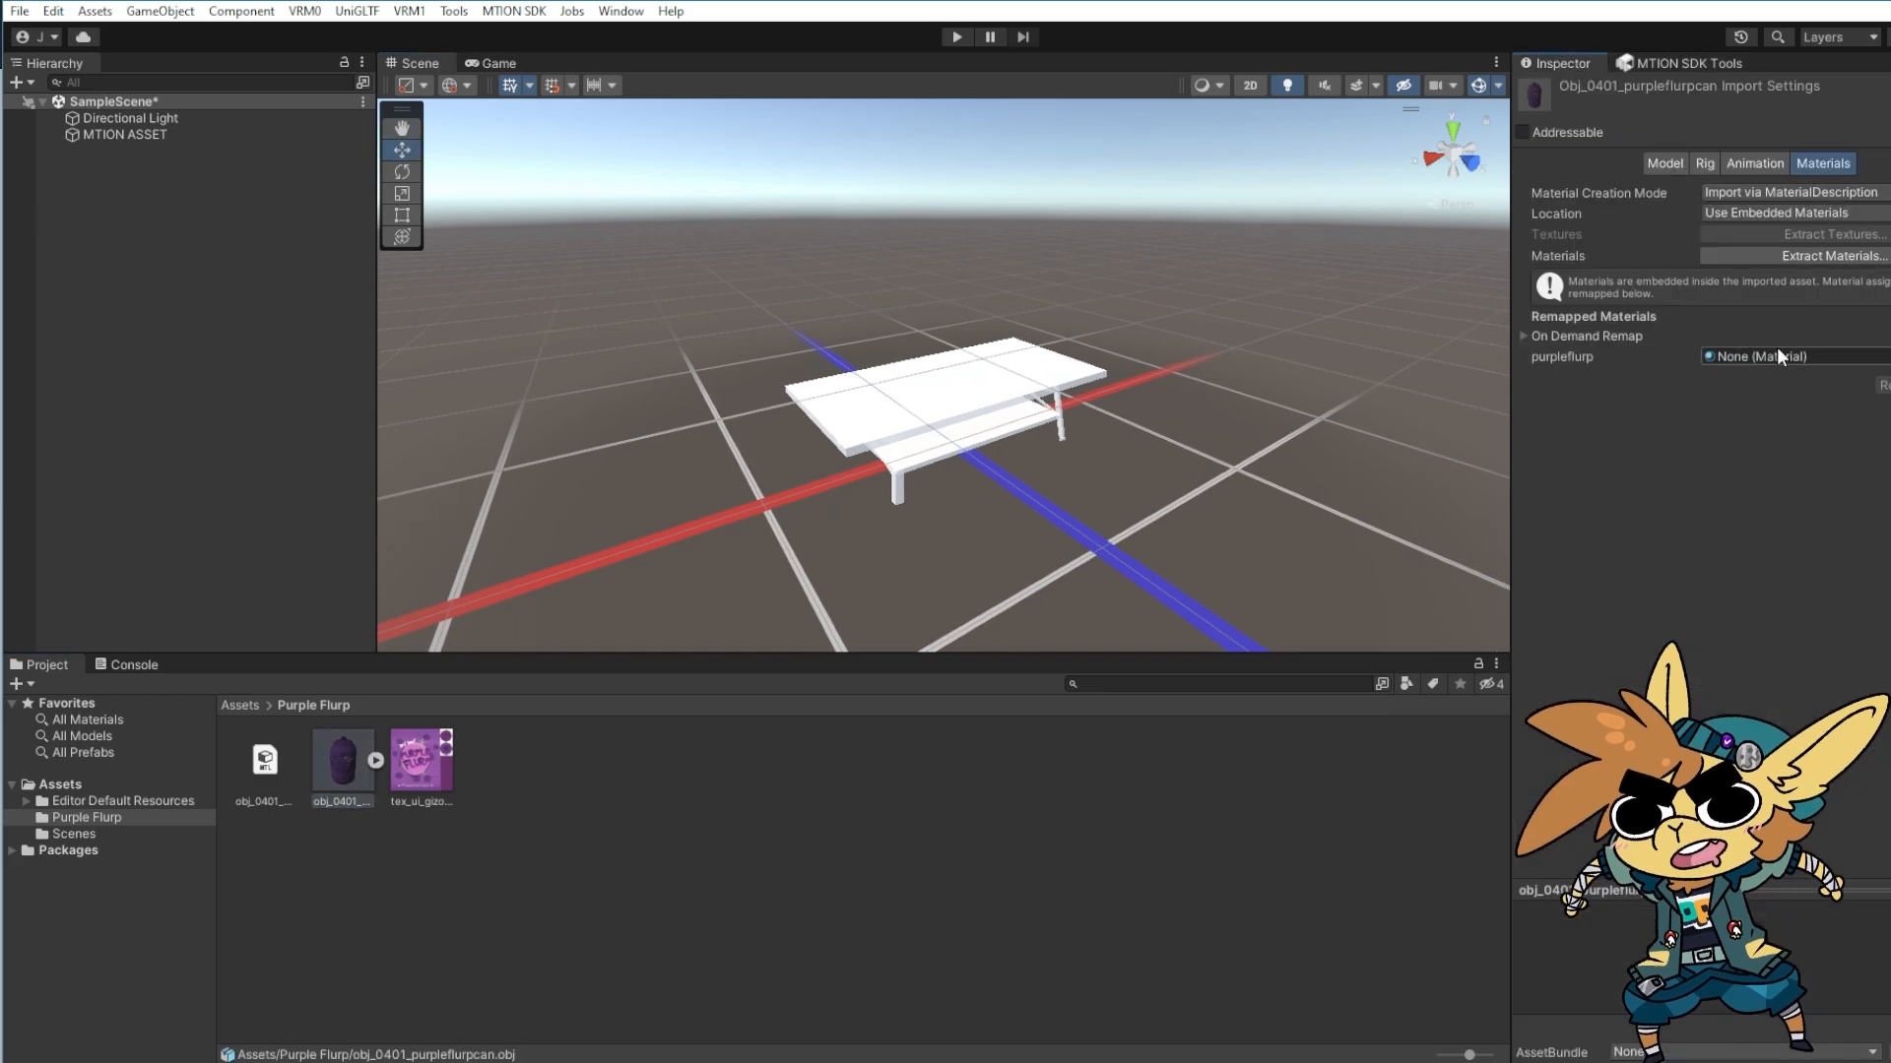
click(1663, 159)
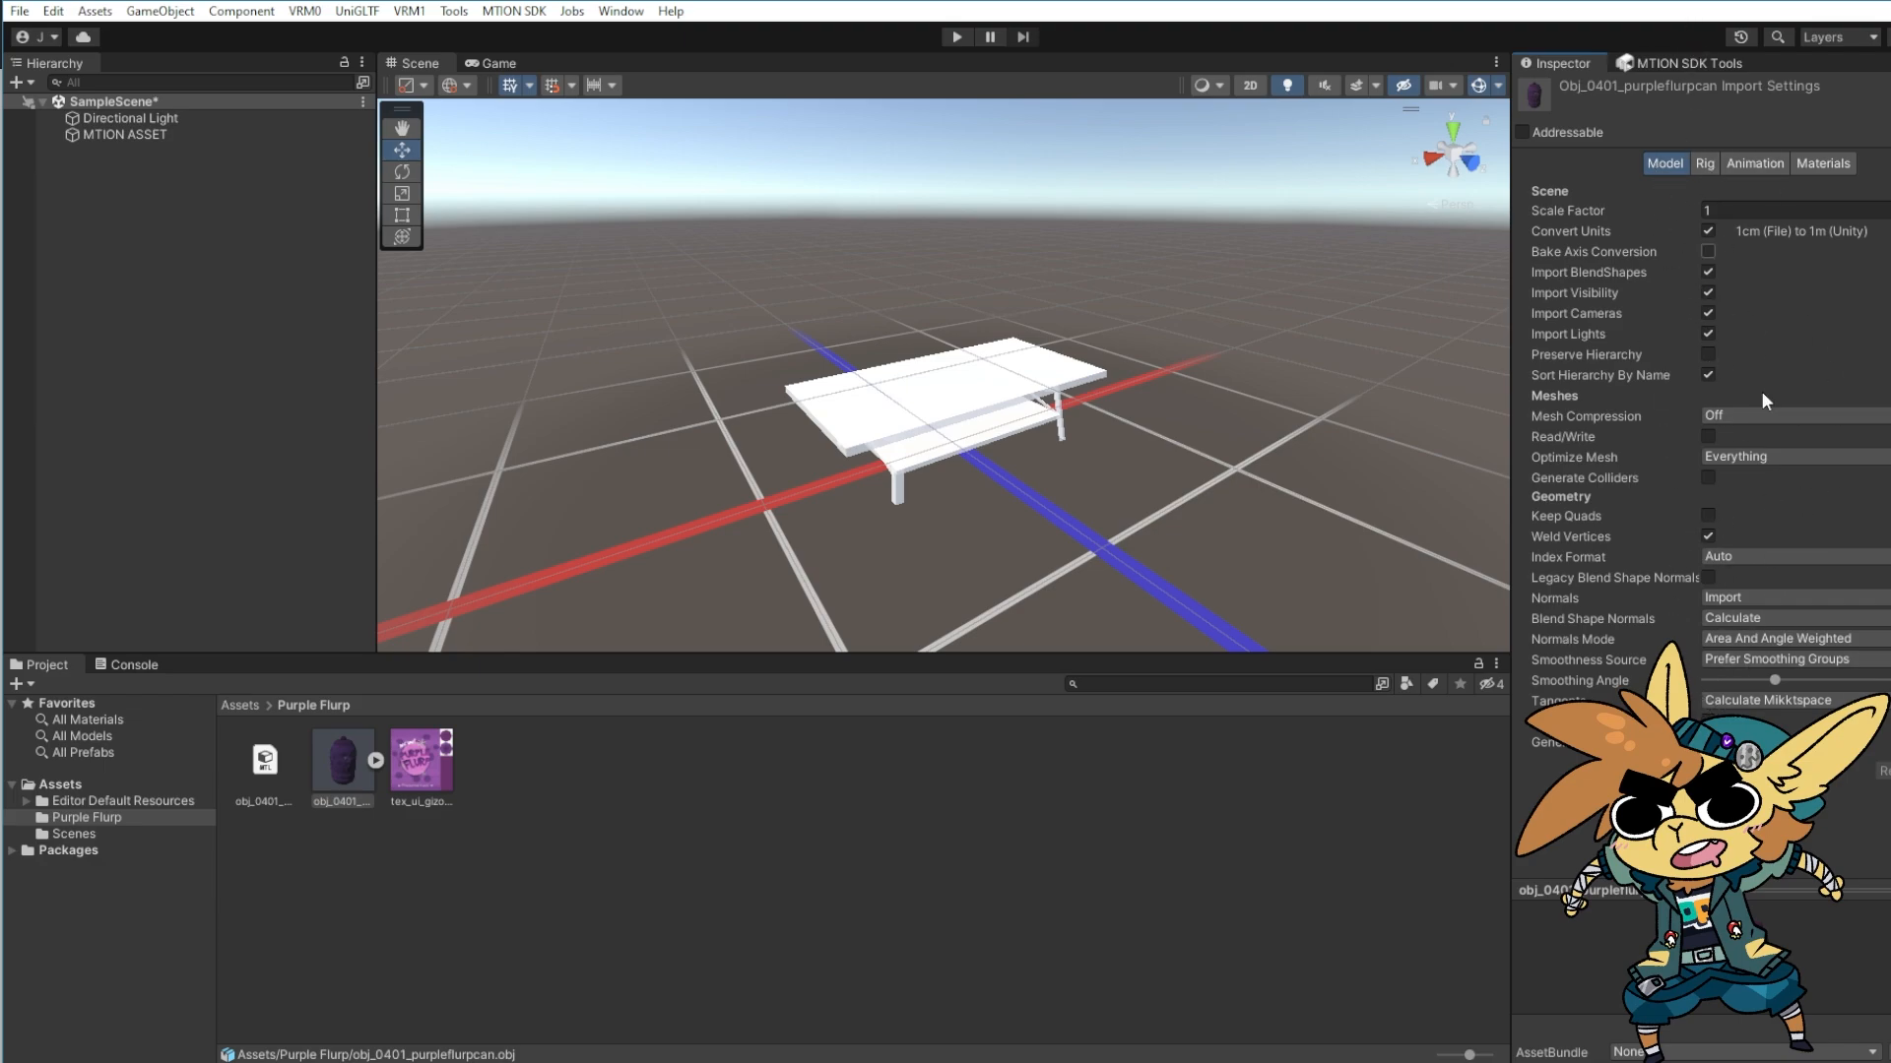
click(1704, 163)
click(1754, 162)
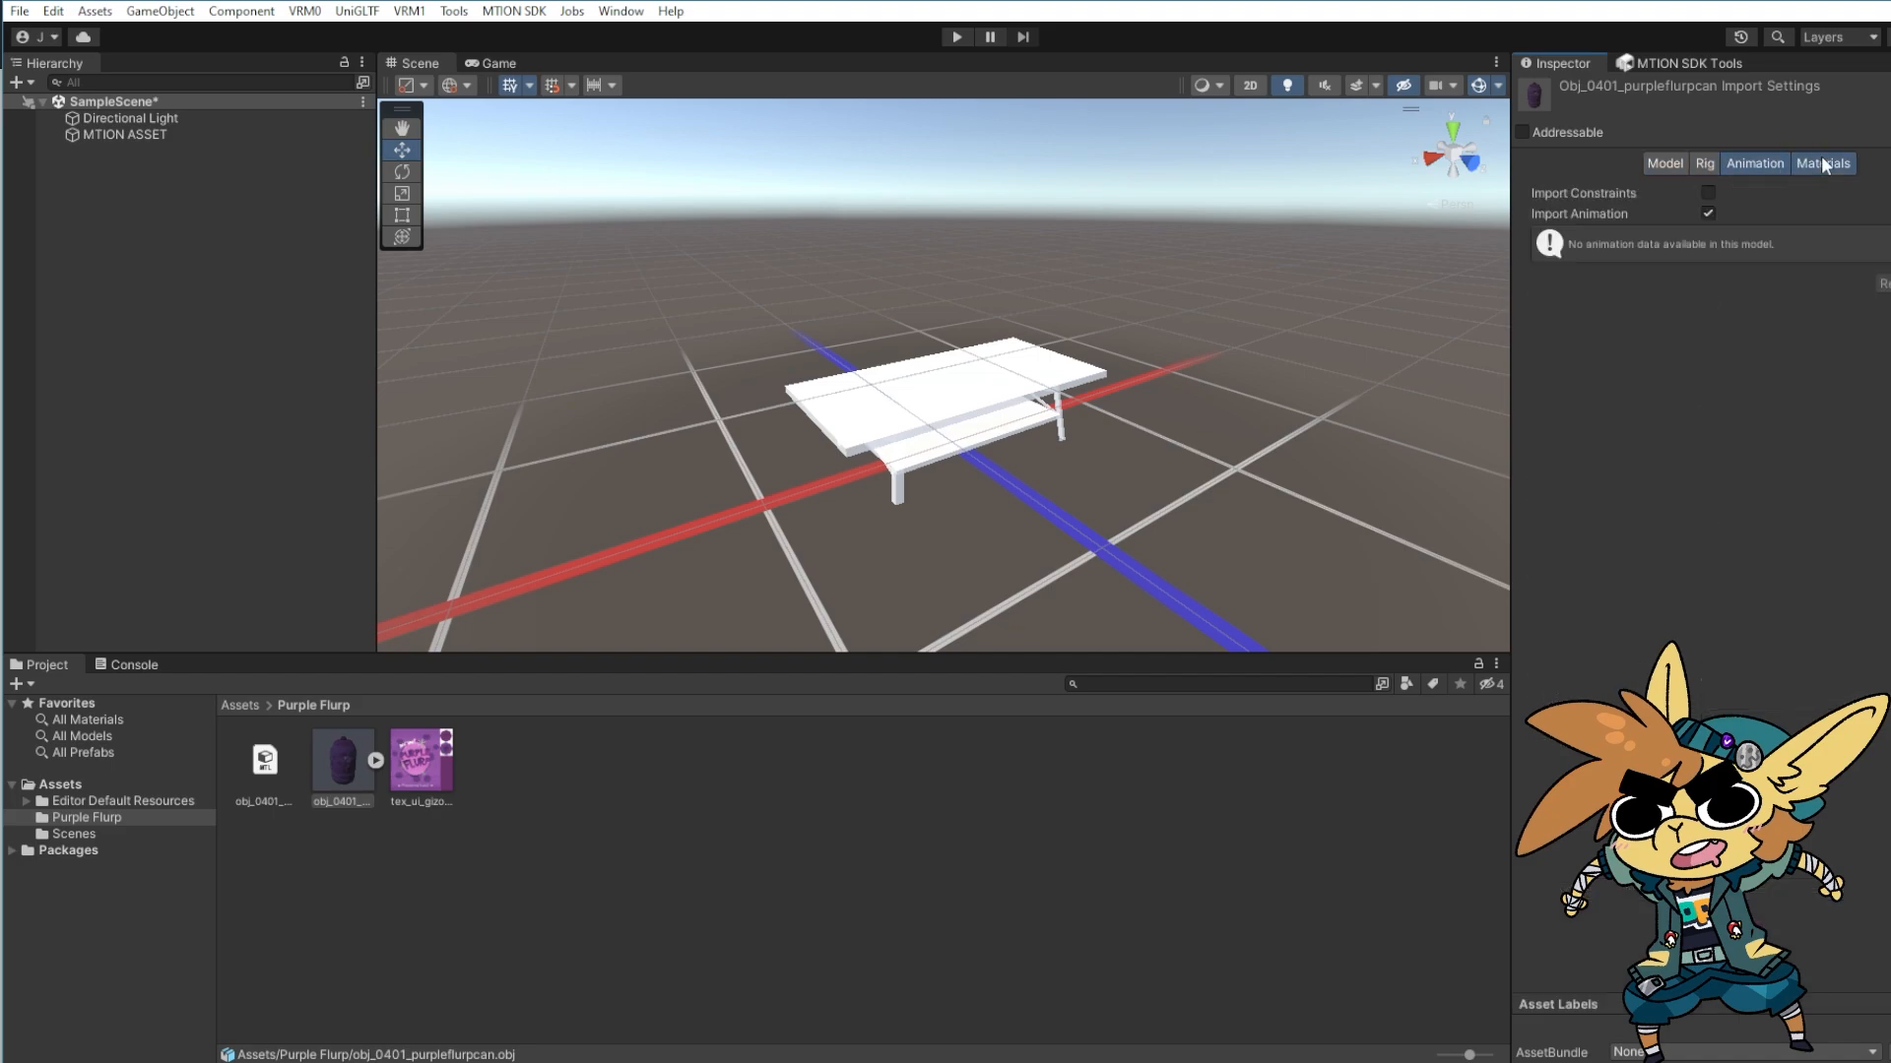
click(1822, 163)
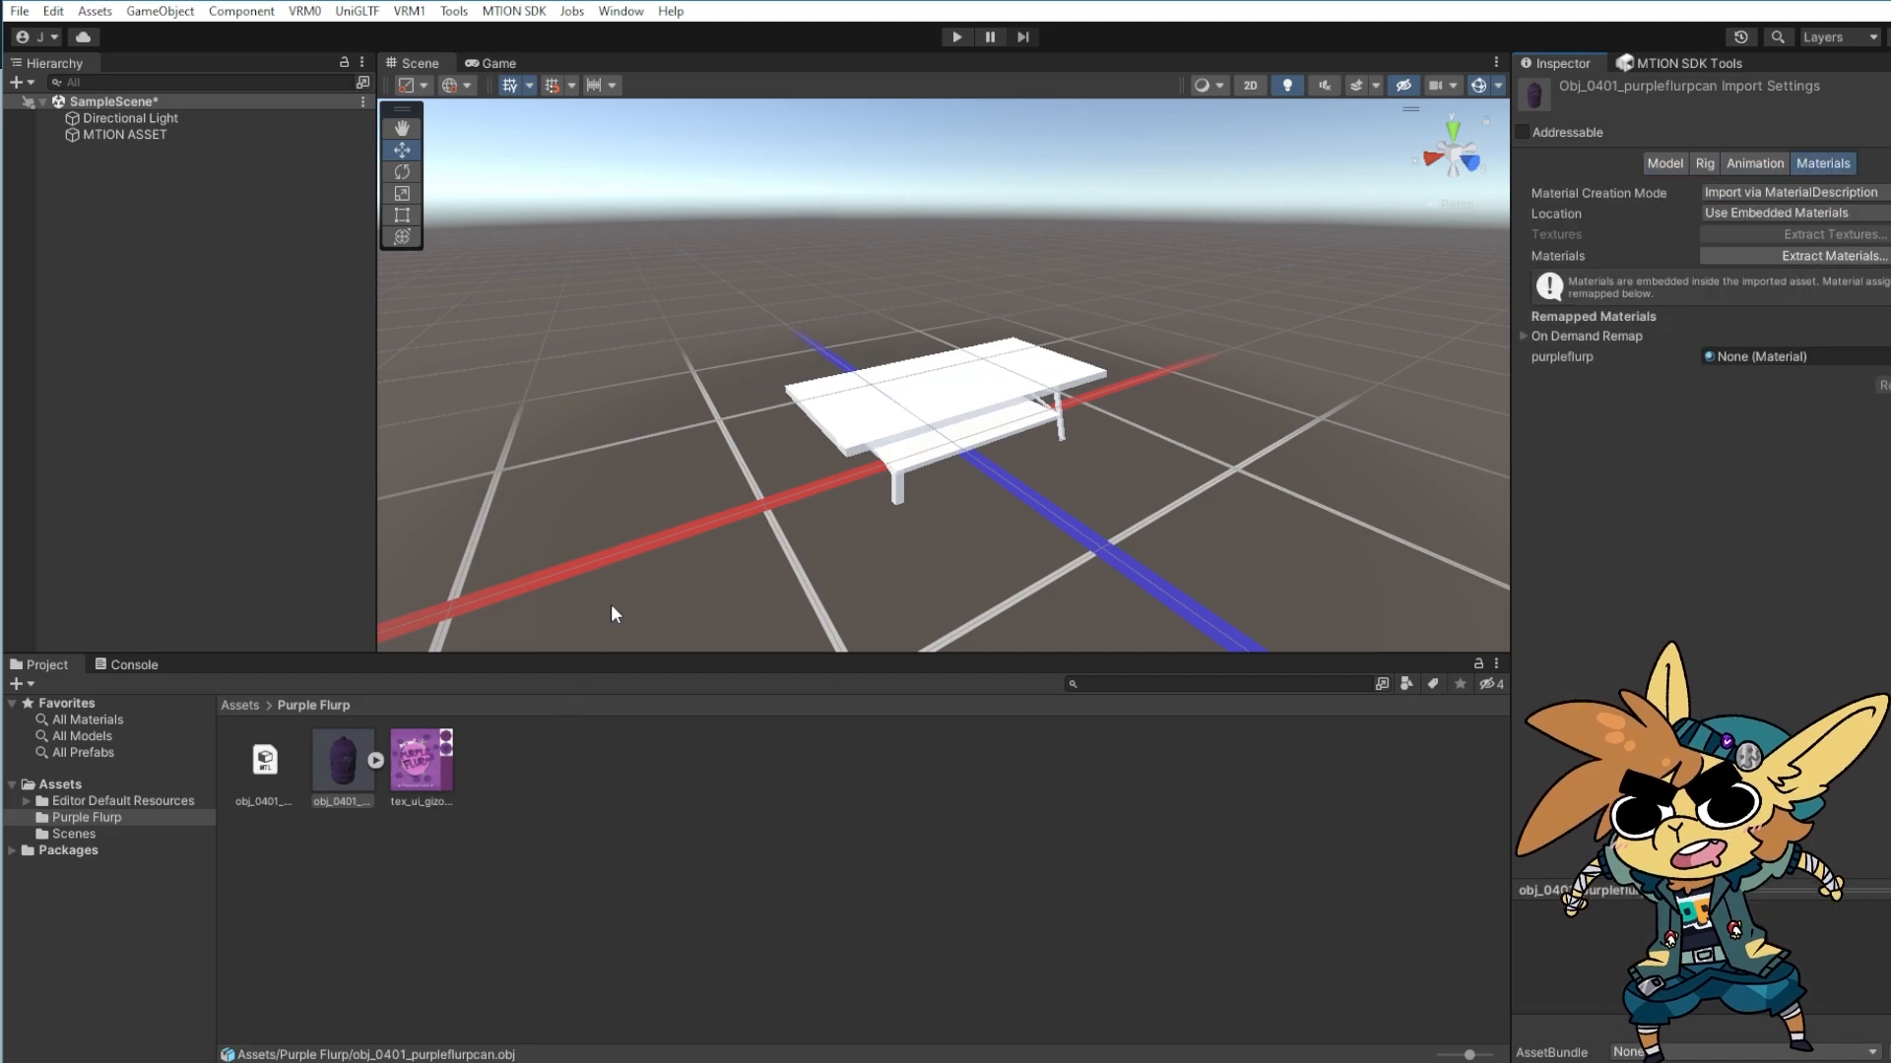
Extract the can model's embedded material into the Purple Flurp folder, and check the extracted purpleflurp material and its texture
mouse_move(839, 465)
right_down()
mouse_move(866, 452)
mouse_move(833, 438)
right_up()
key(w)
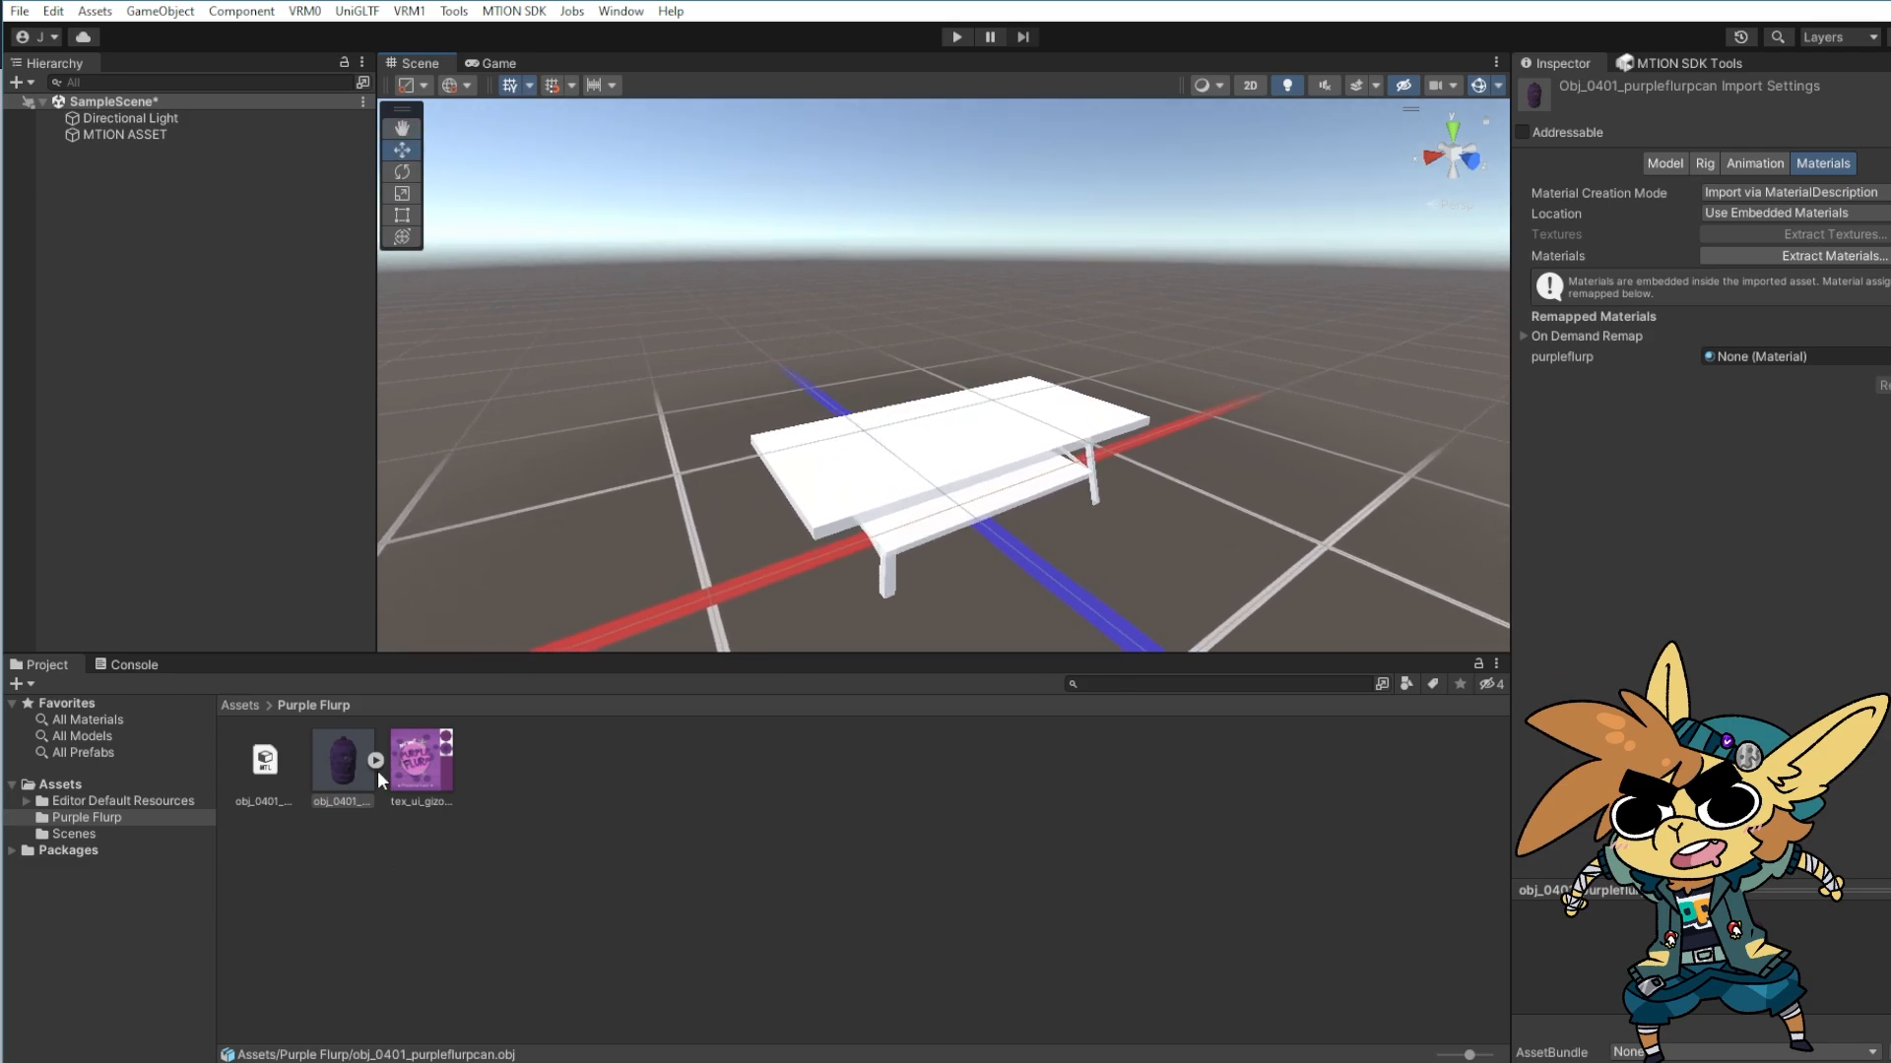
click(1835, 257)
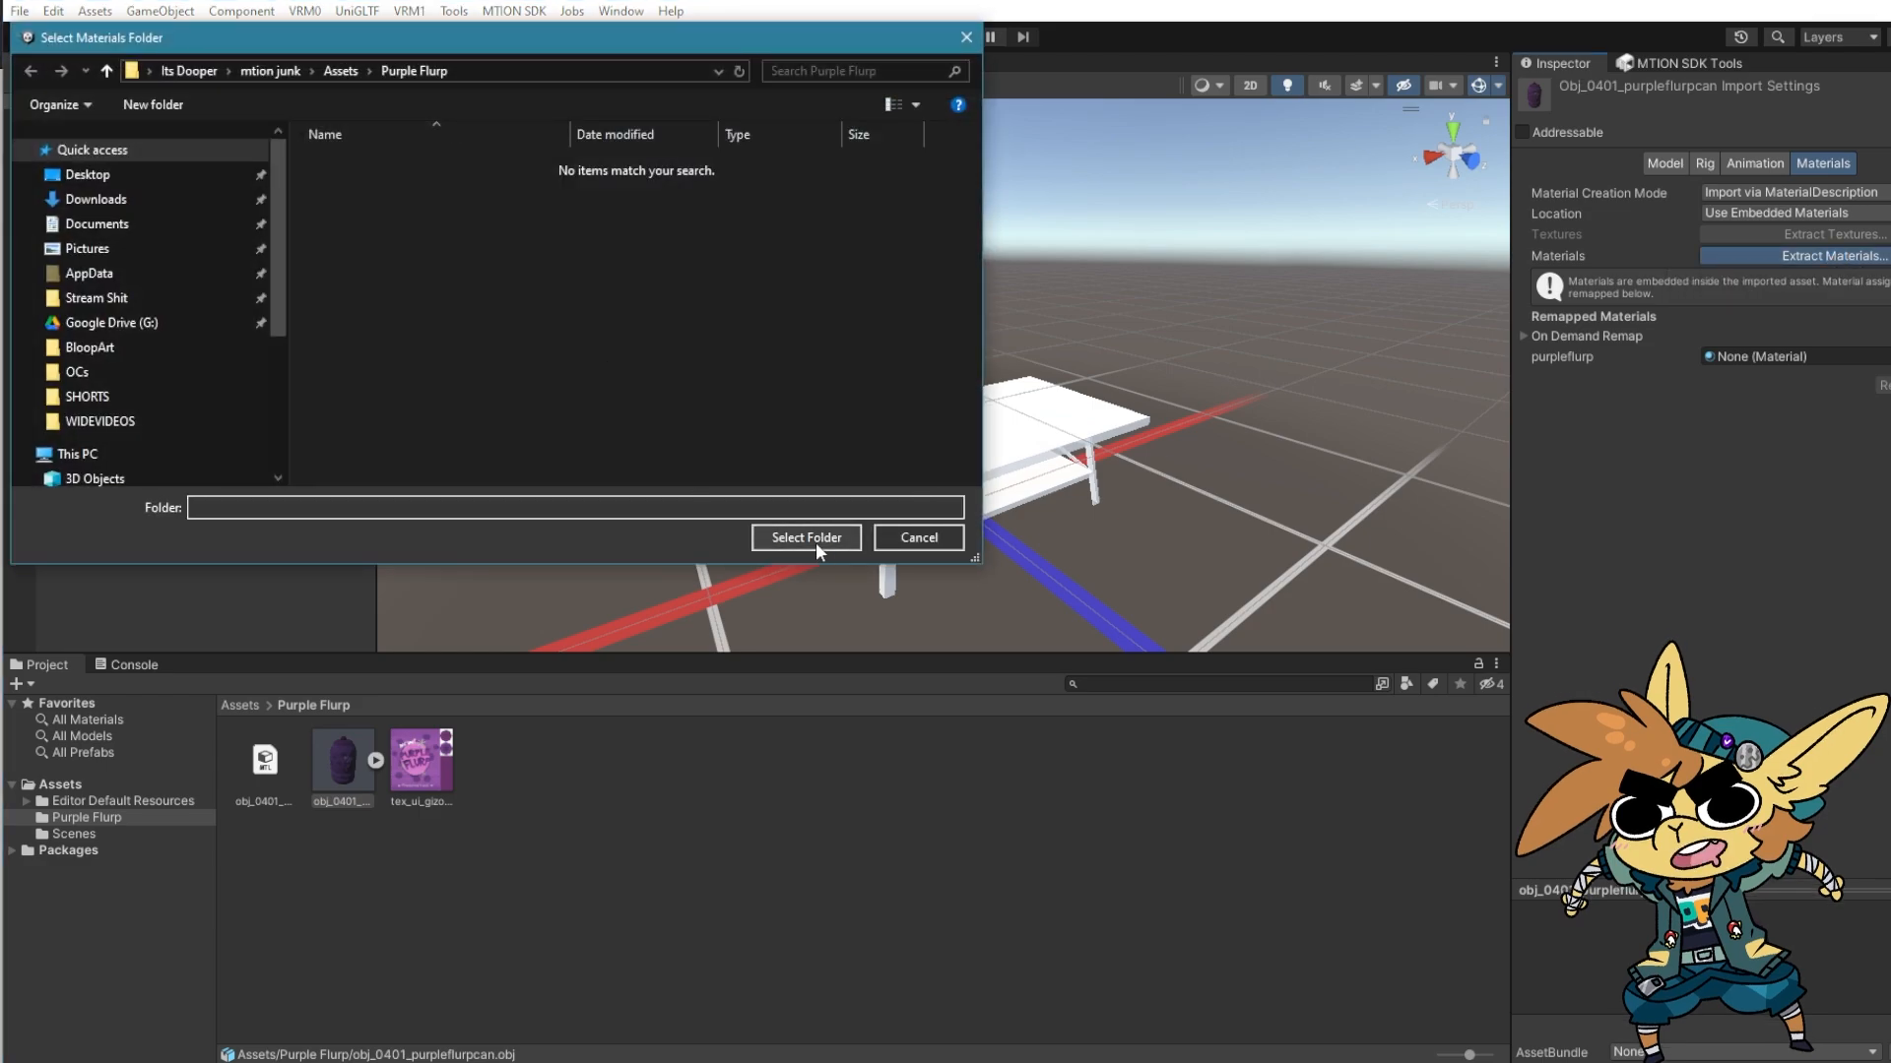
click(817, 541)
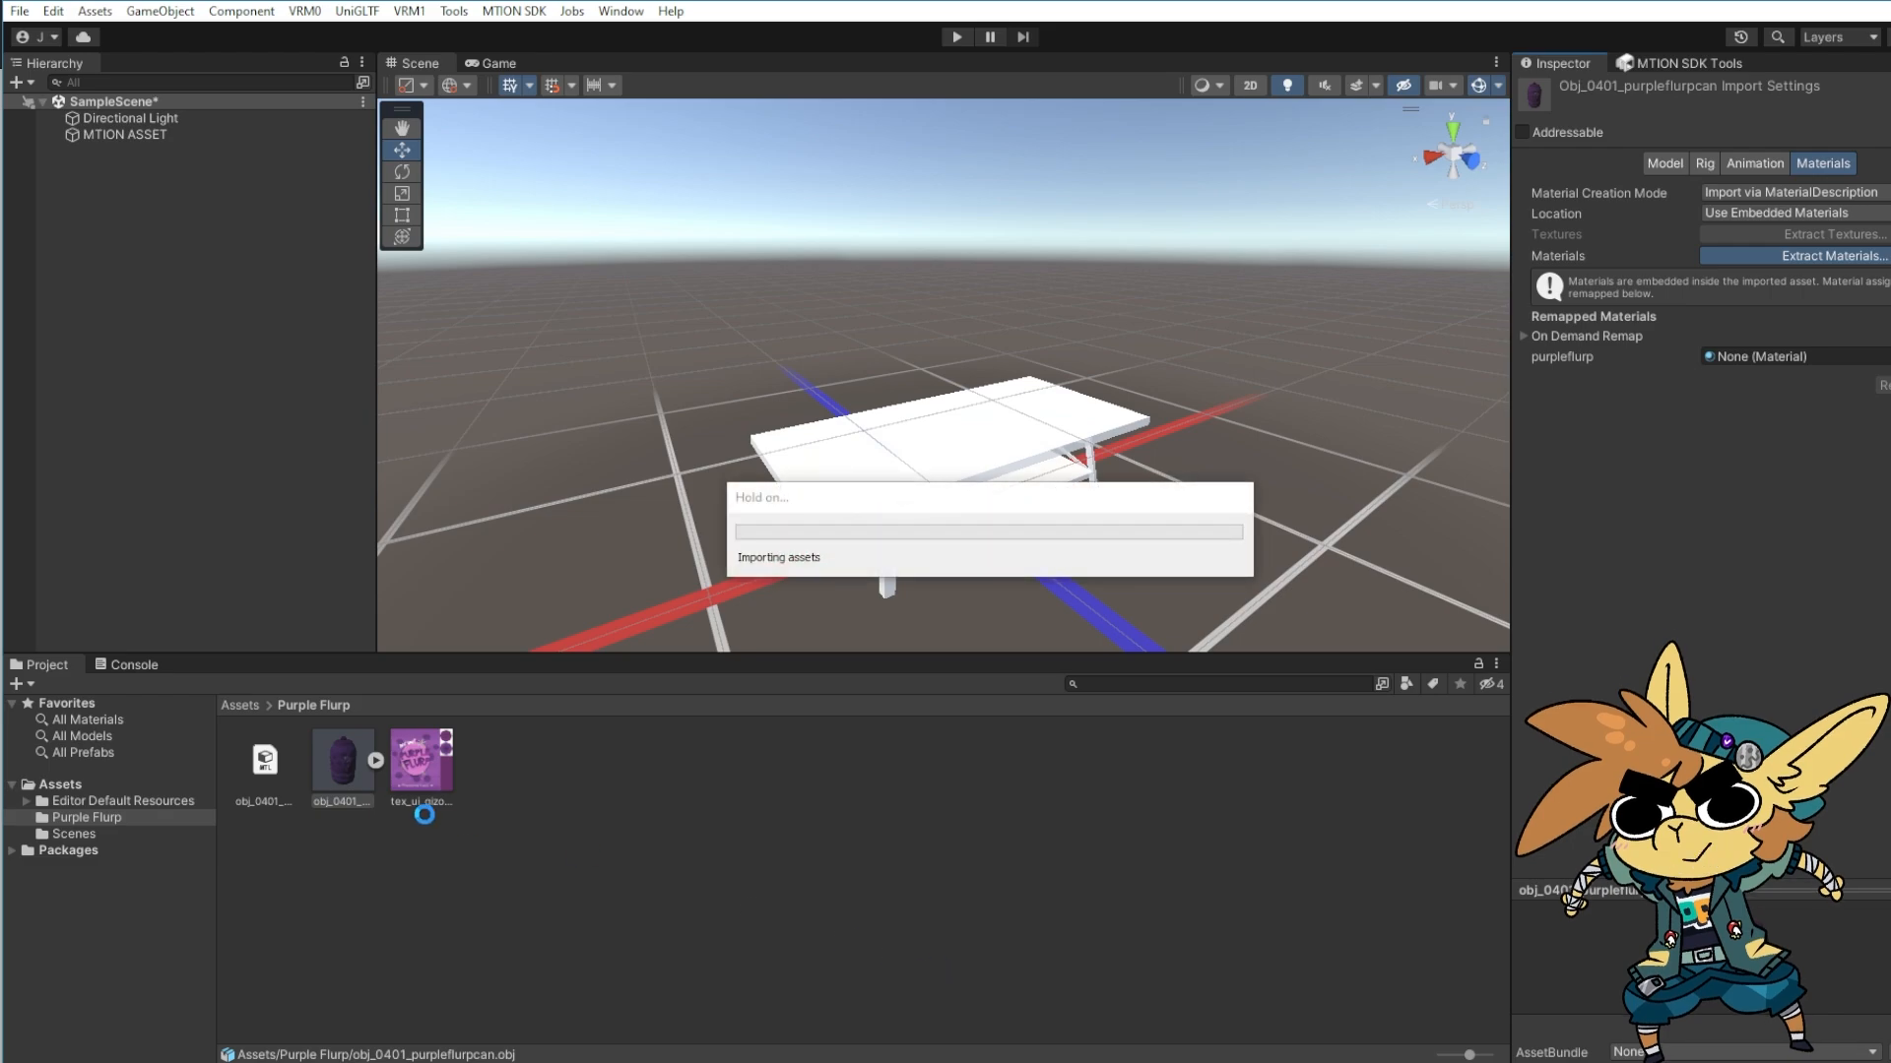
click(428, 786)
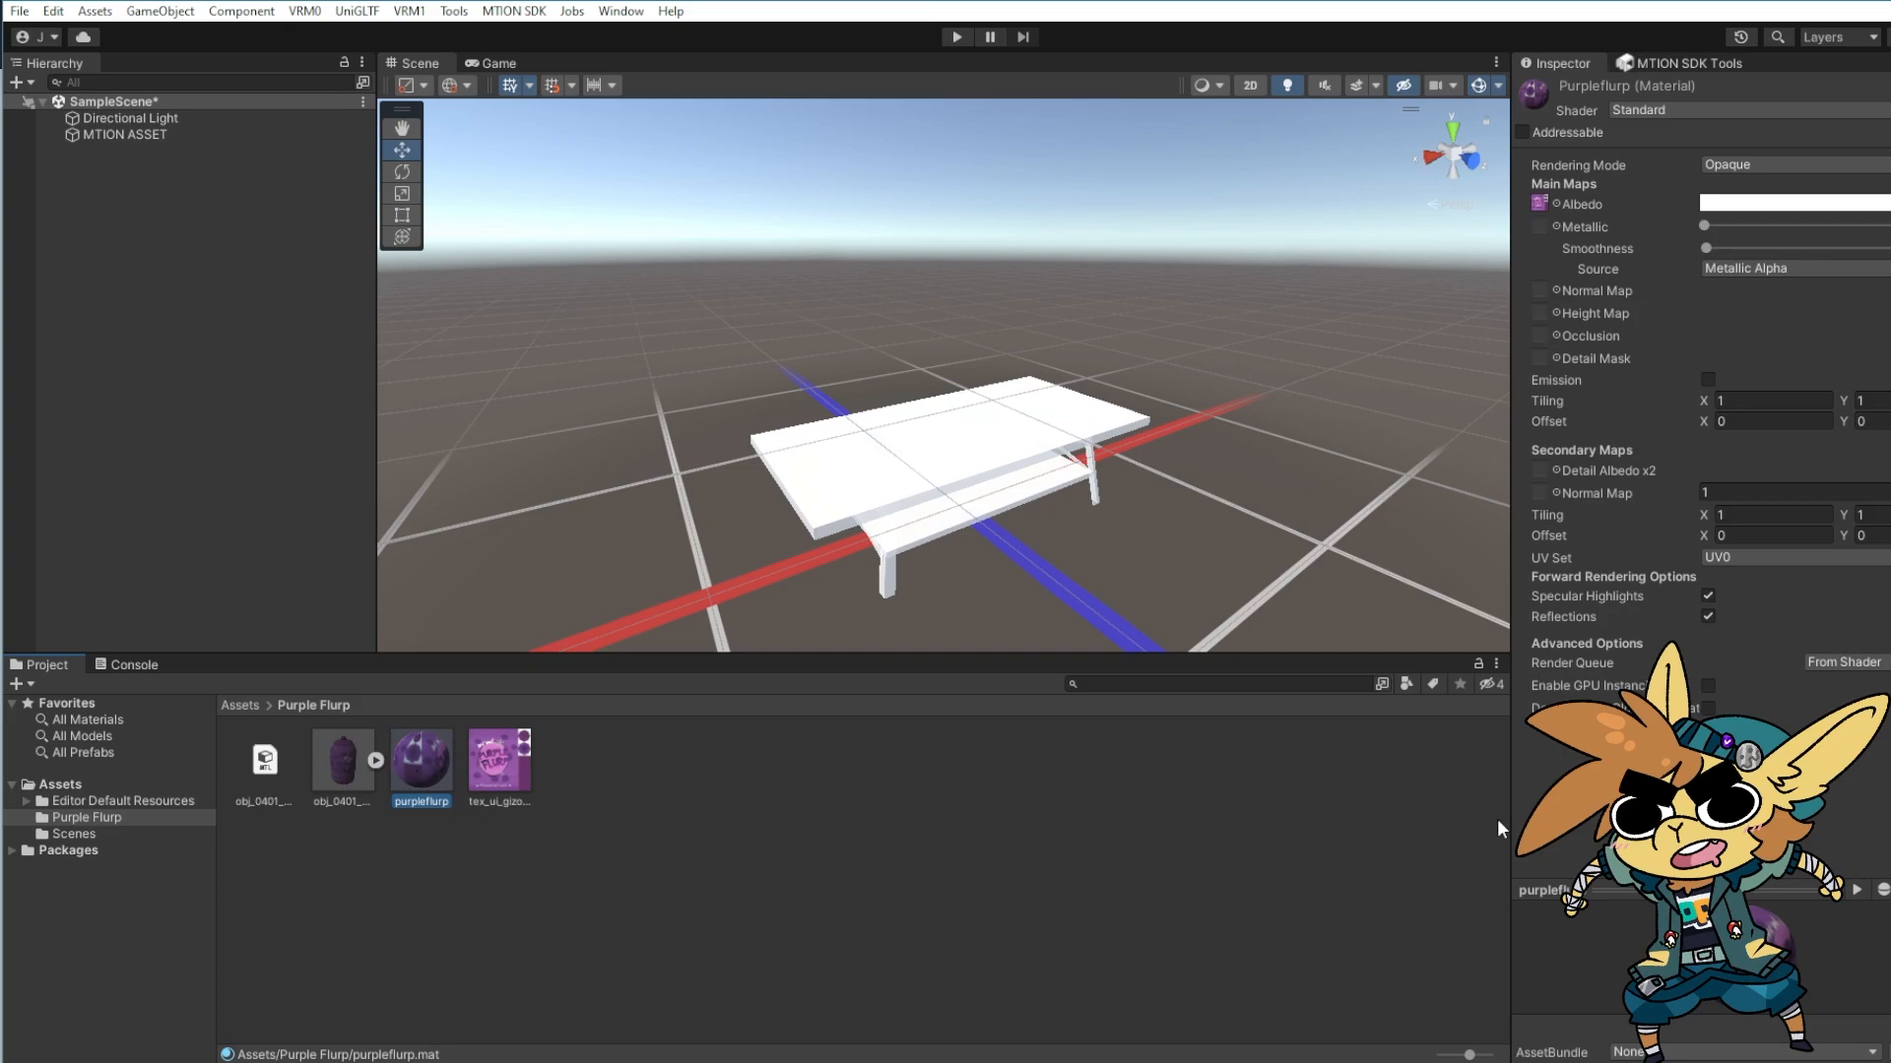
click(534, 778)
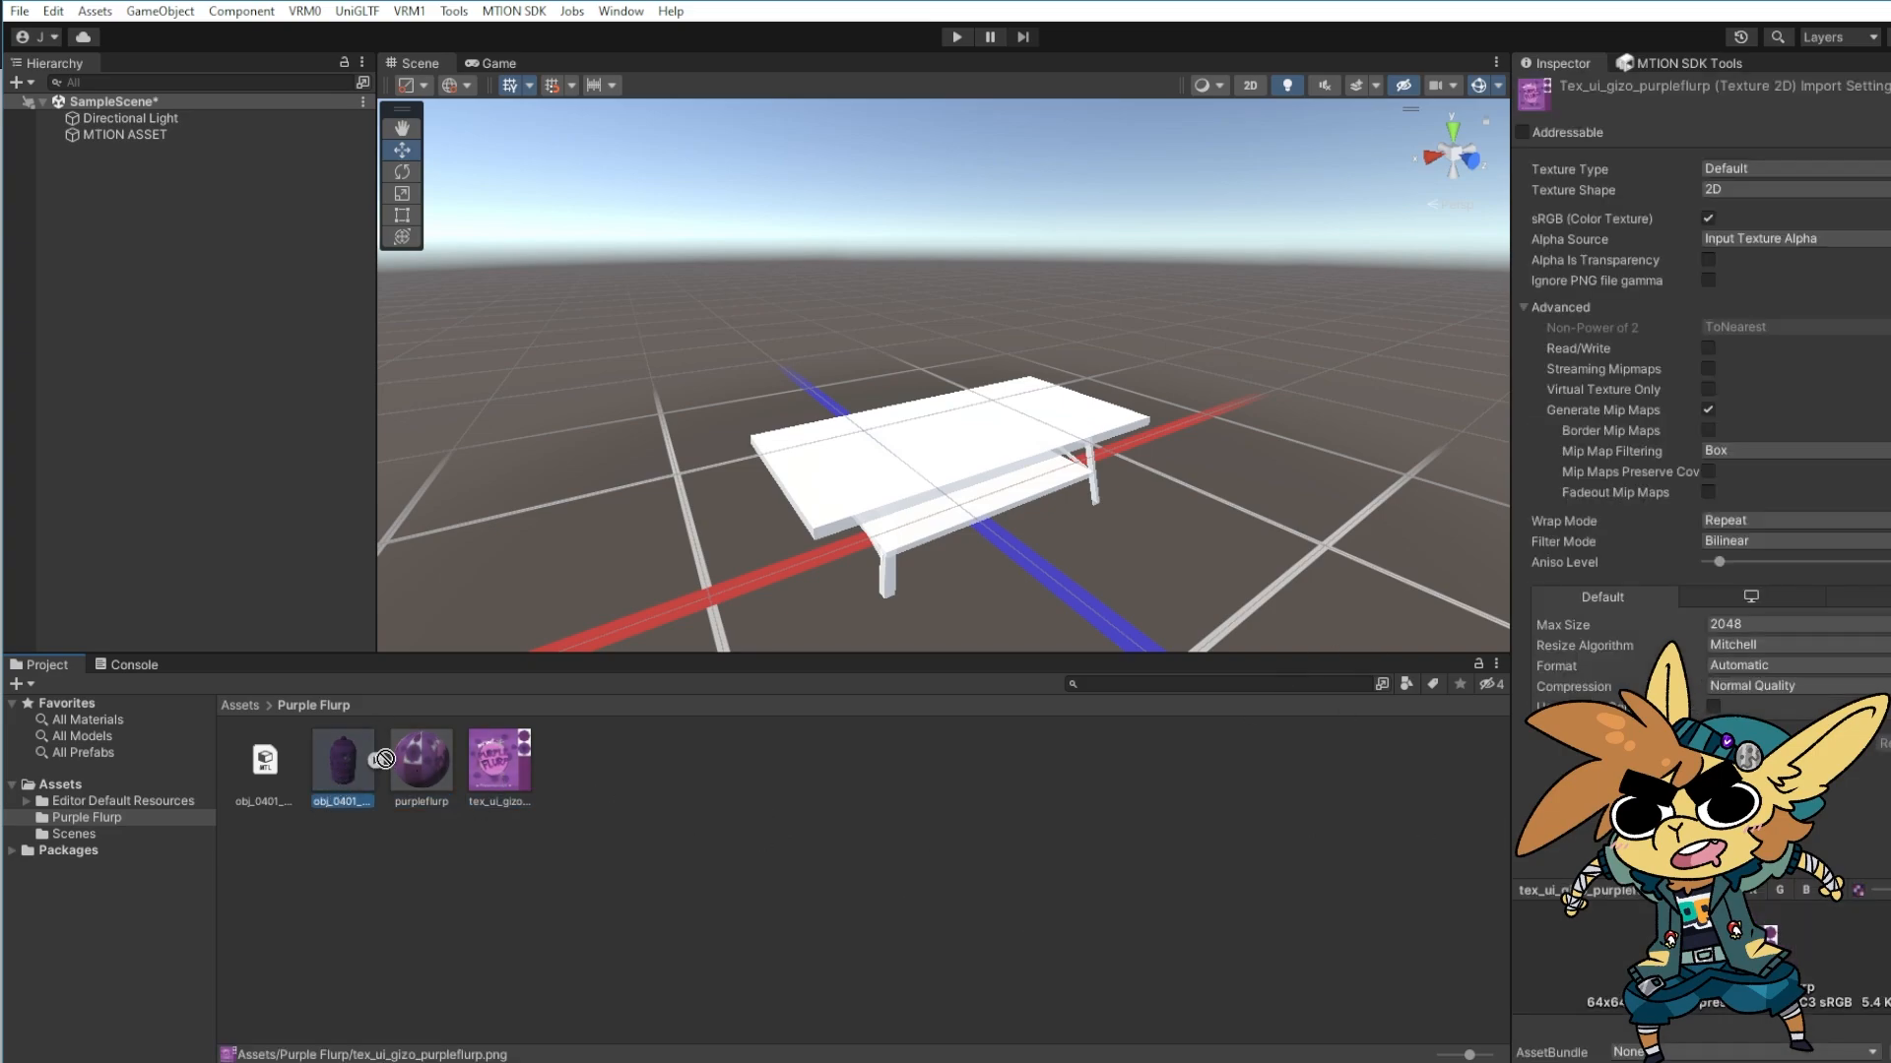
Place the obj_0401_purpleflurpcan model in SampleScene and scale it uniformly to 0.1
drag(337, 782, 210, 346)
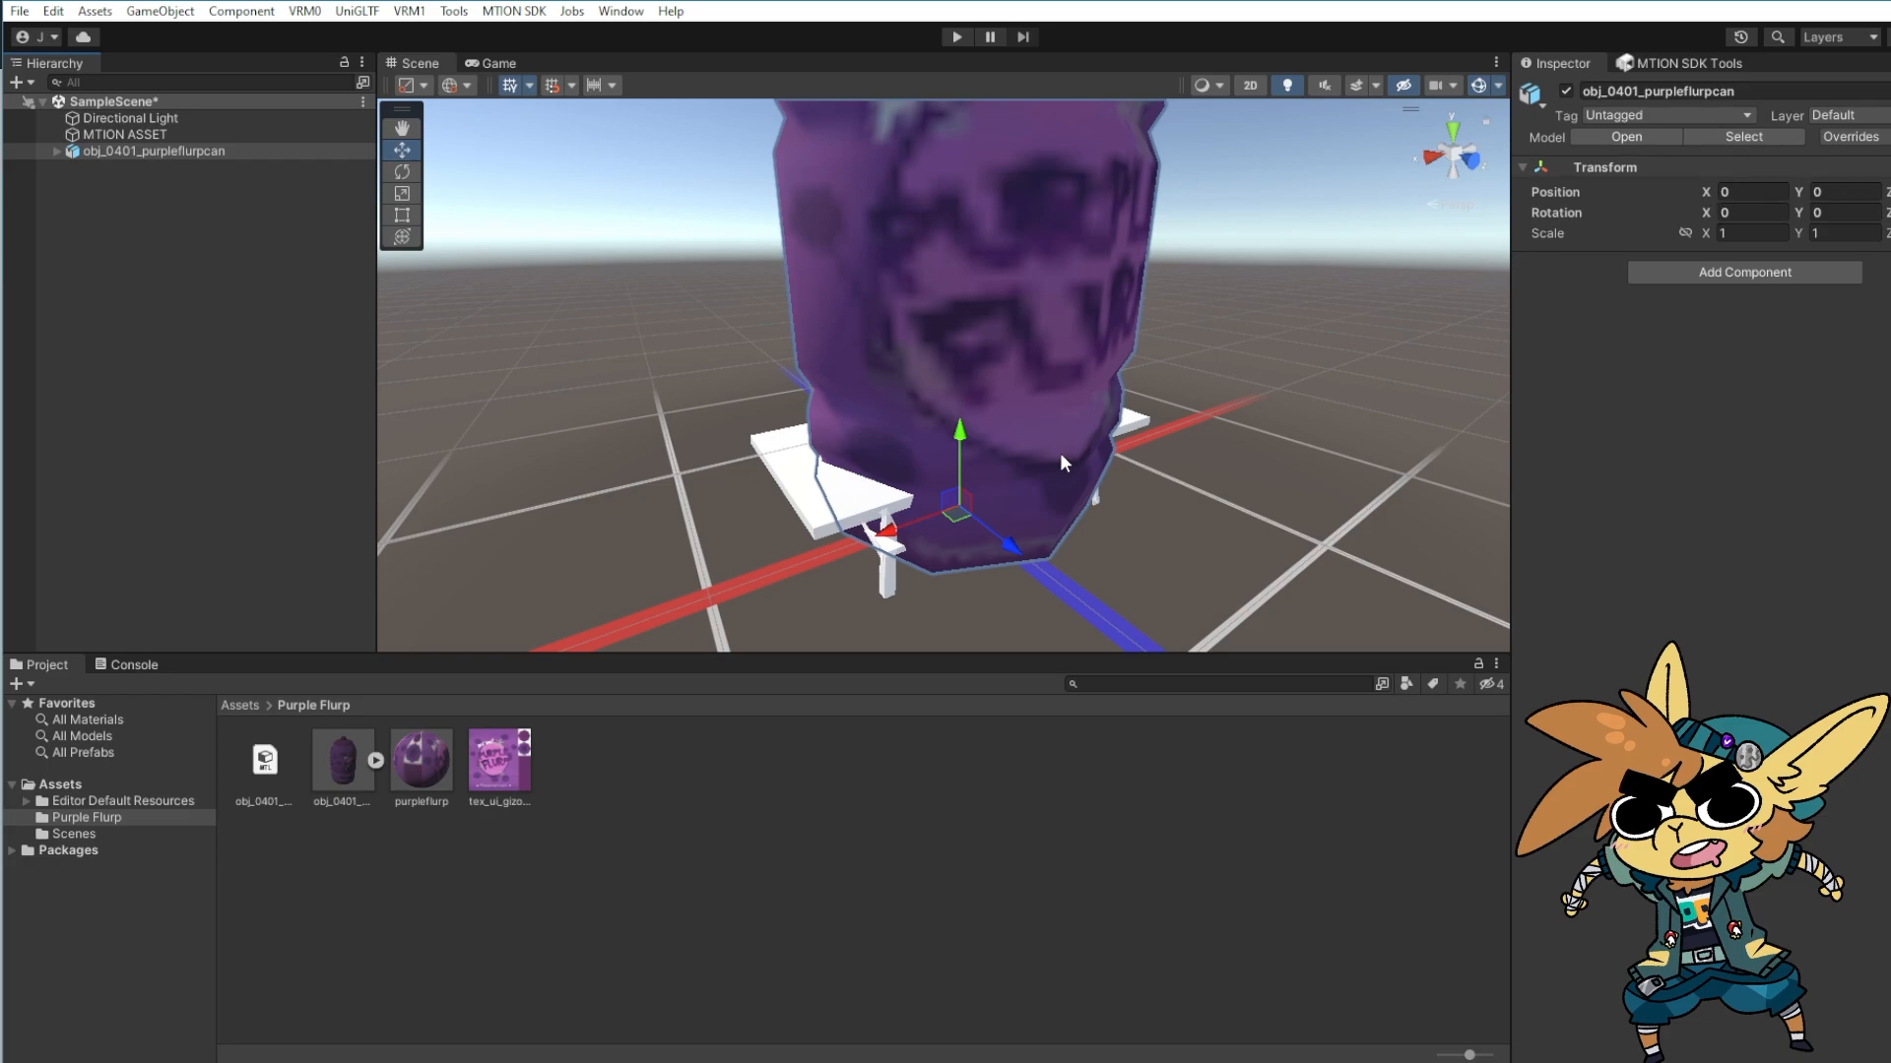
alt+drag(983, 500, 947, 541)
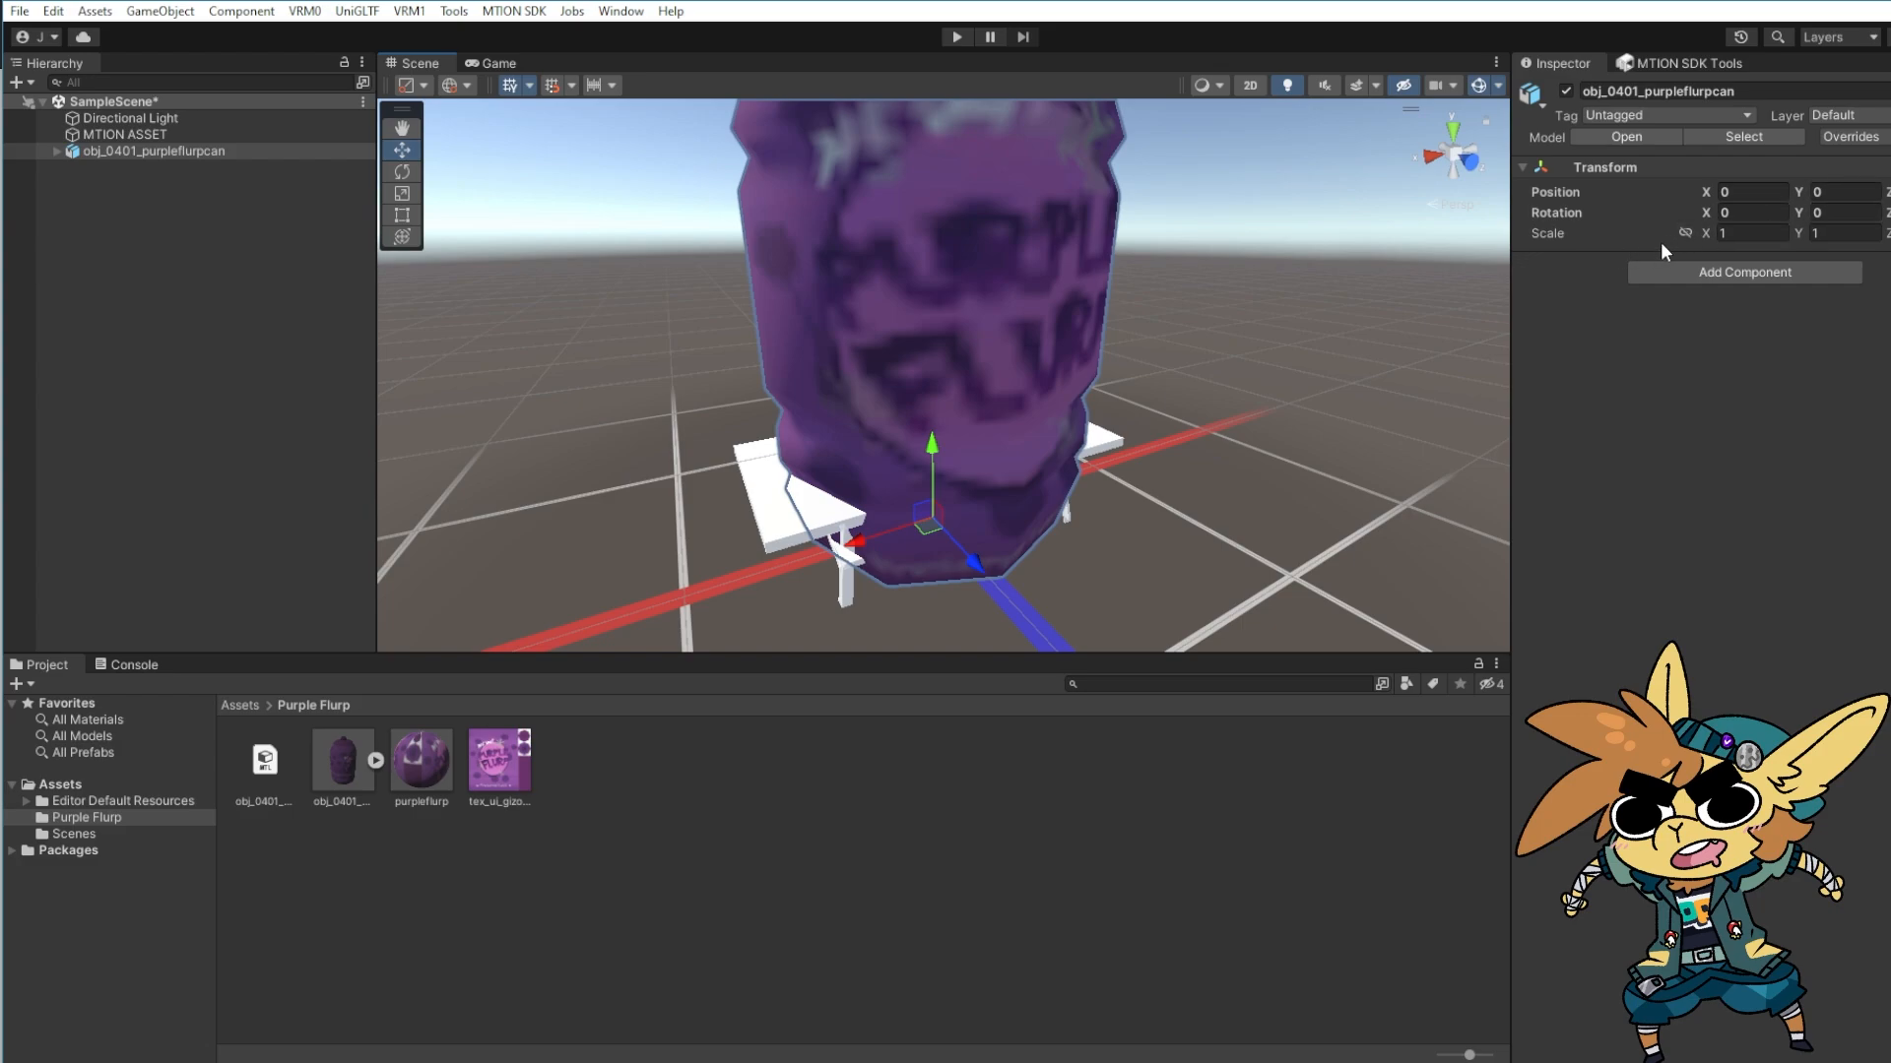
click(1684, 233)
click(1705, 236)
drag(1704, 232, 1672, 237)
Examine the scaled can's size against the coffee table reference from several angles
right_drag(1000, 353, 1041, 282)
key(w)
key(d)
key(s)
key(w)
key(s)
key(a)
key(w)
key(d)
key(s)
key(a)
key(s)
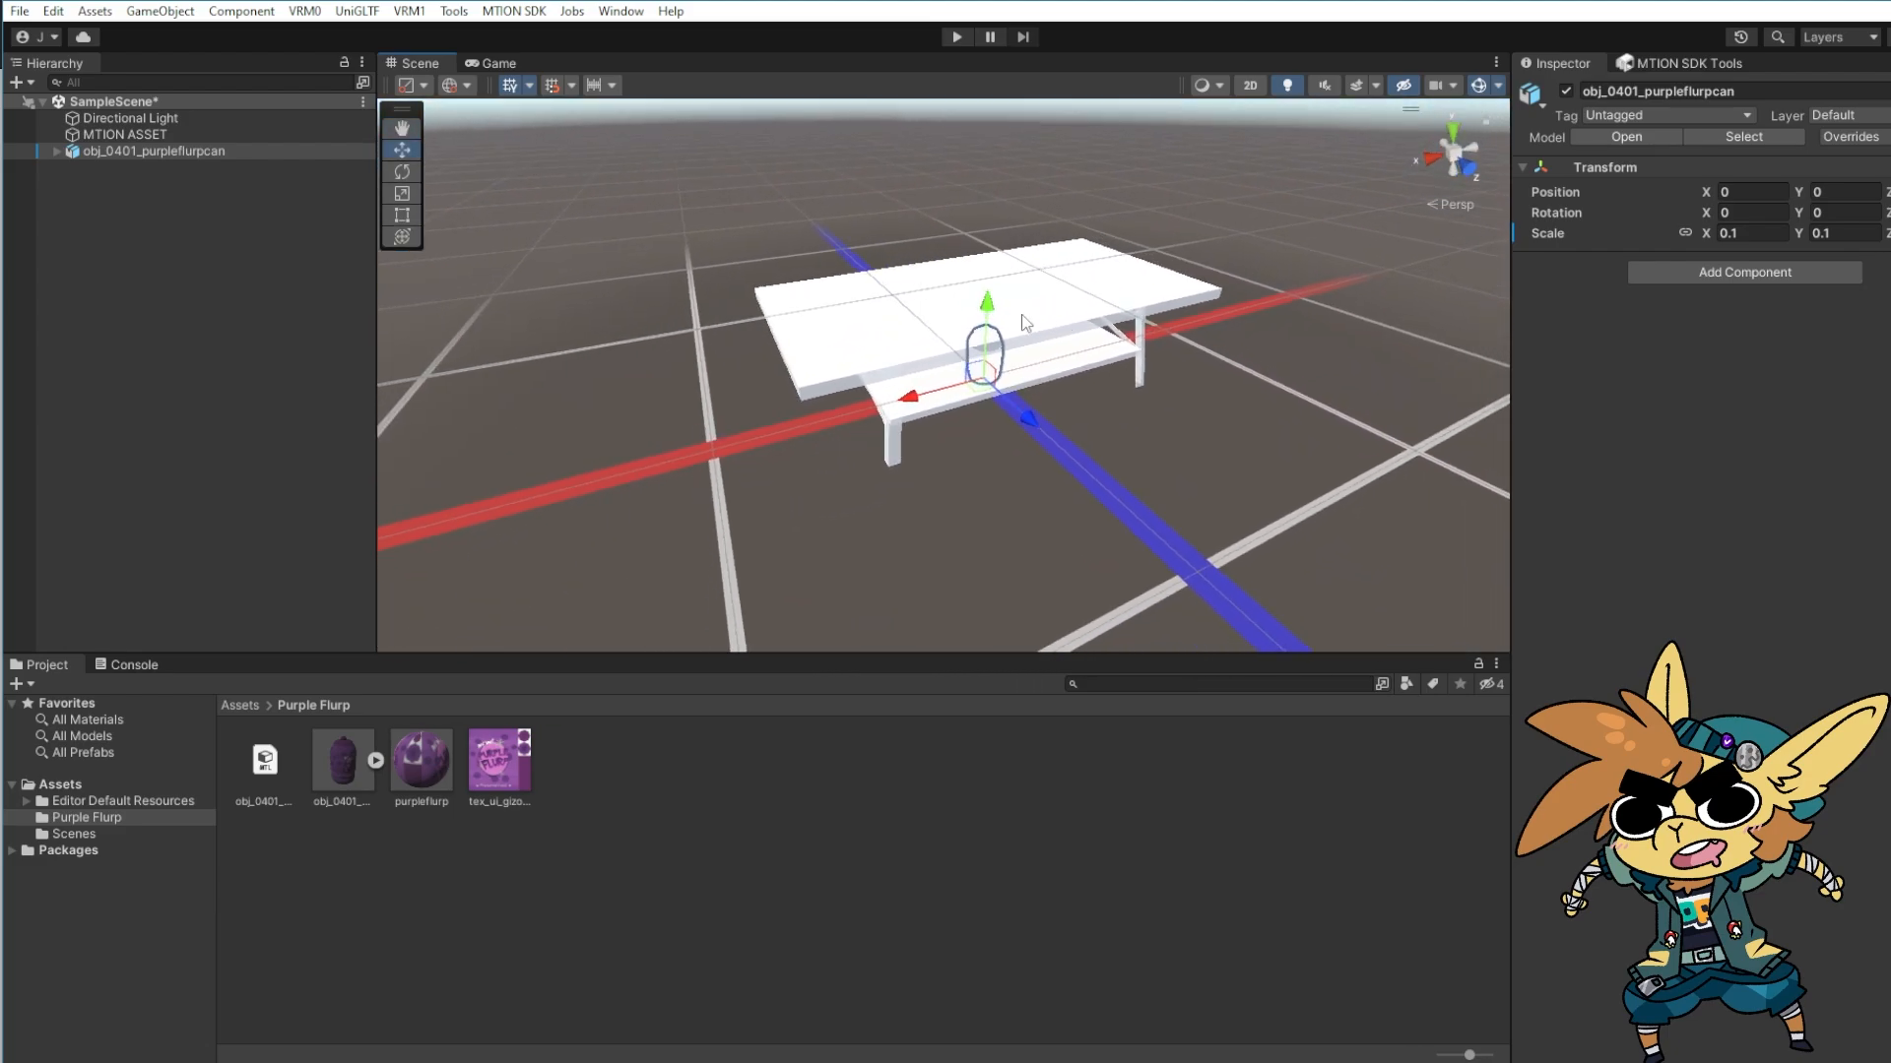
Set the asset scene's Scale Reference to NONE and view the can from near and far
click(1674, 65)
click(1751, 346)
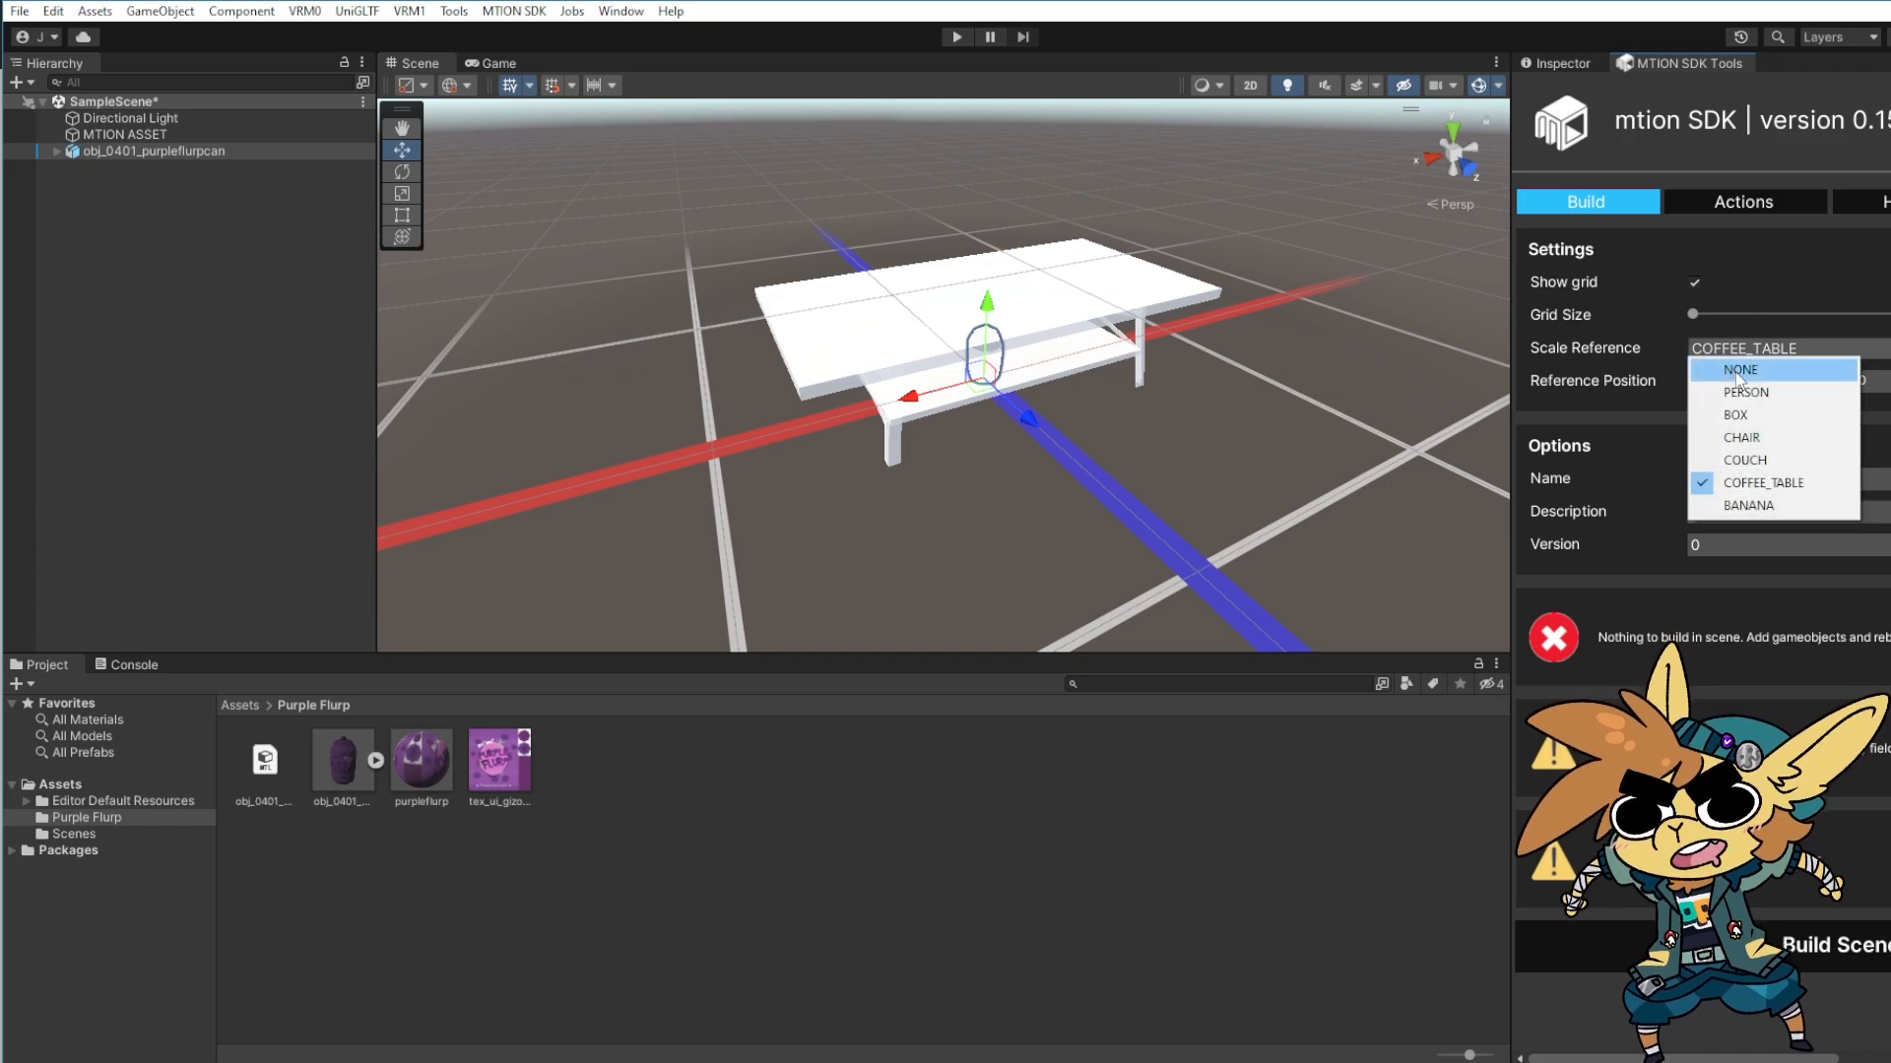
click(1731, 364)
key(alt)
alt+scroll(1081, 307, up, 10)
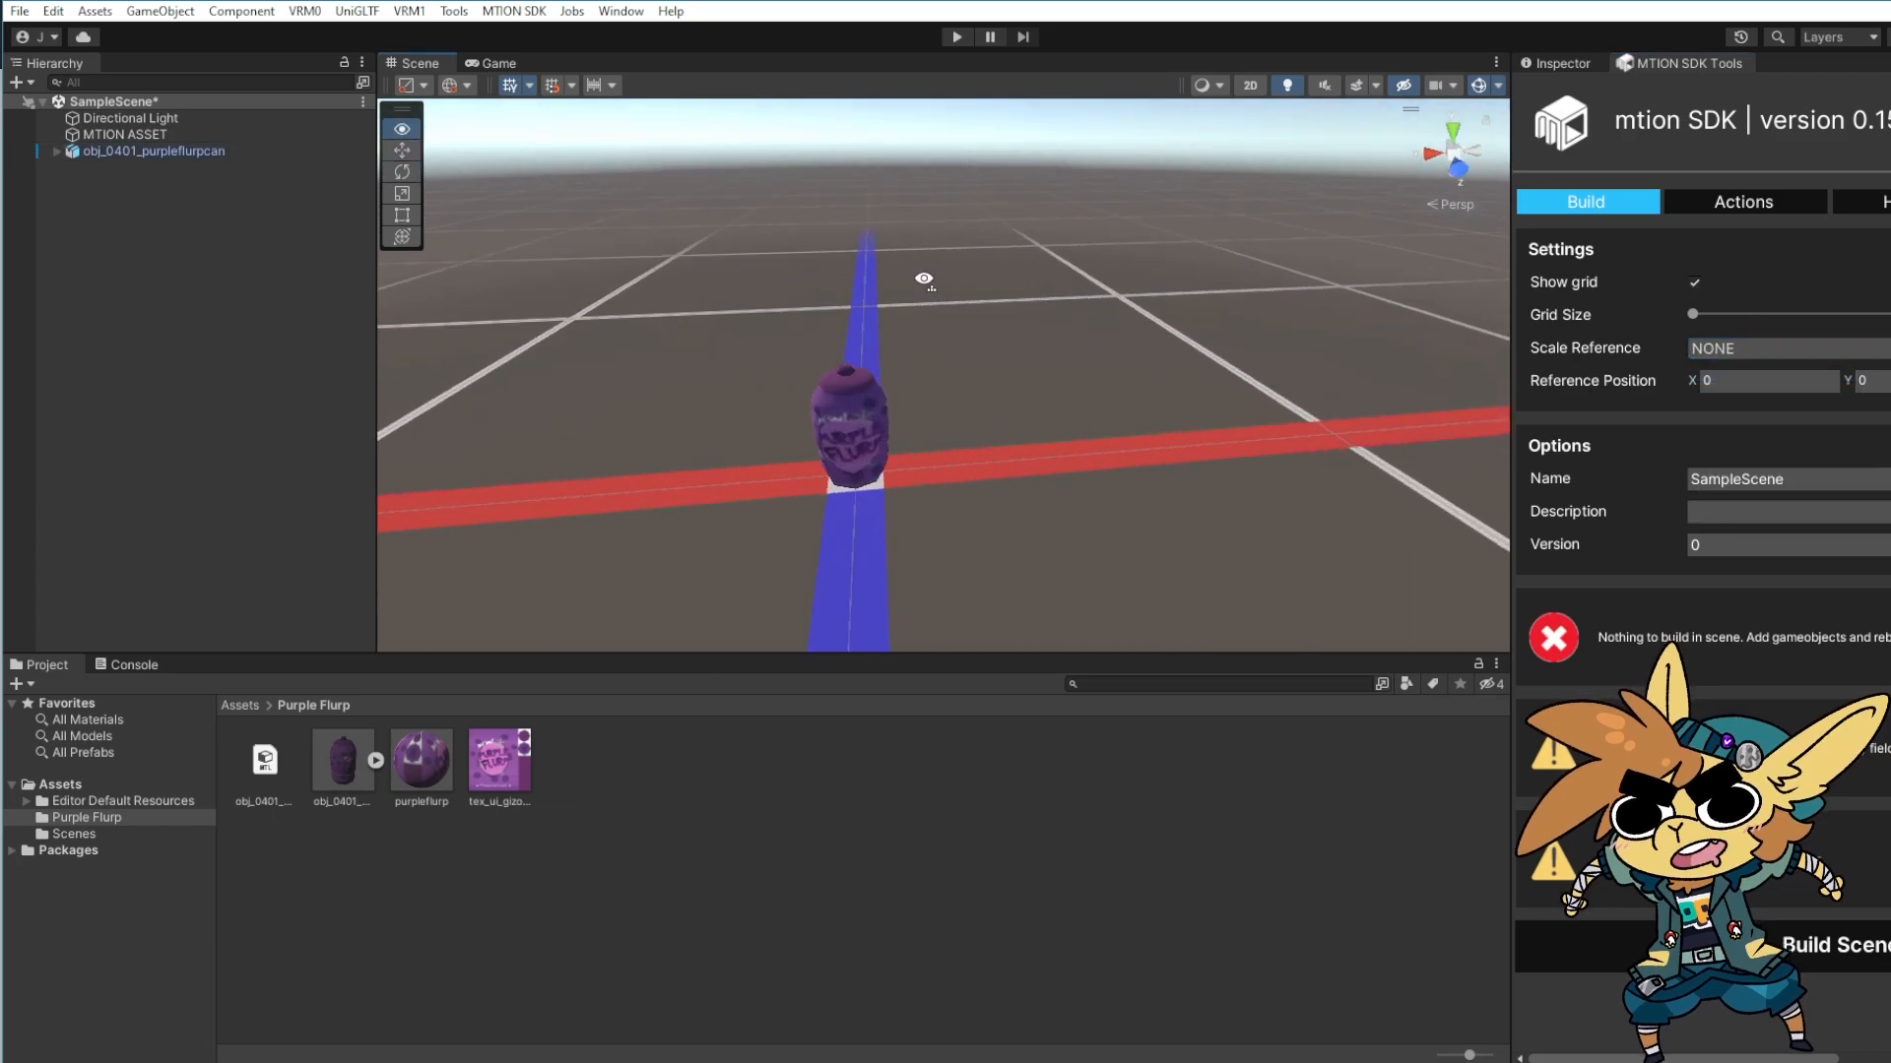
alt+scroll(1090, 309, down, 10)
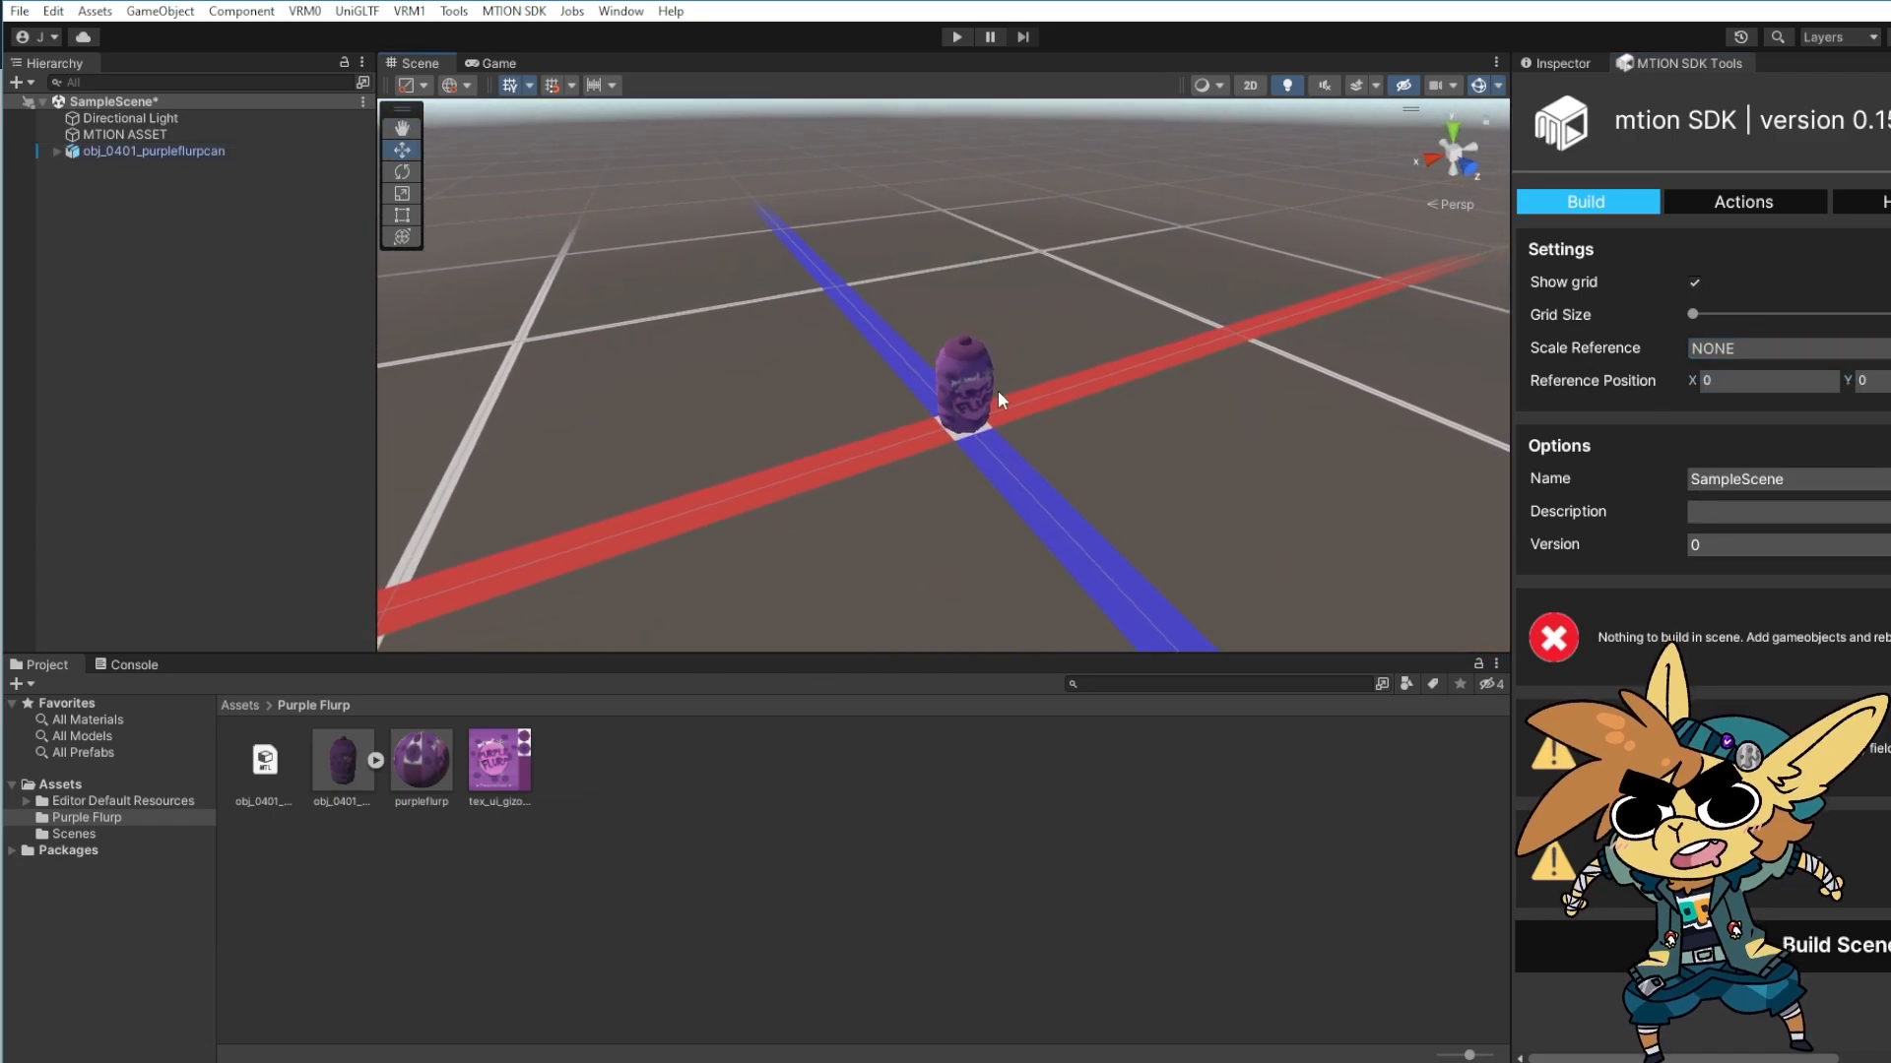
alt+scroll(1034, 397, up, 5)
Change the purpleflurp material's shader to VRM/MToon
click(449, 773)
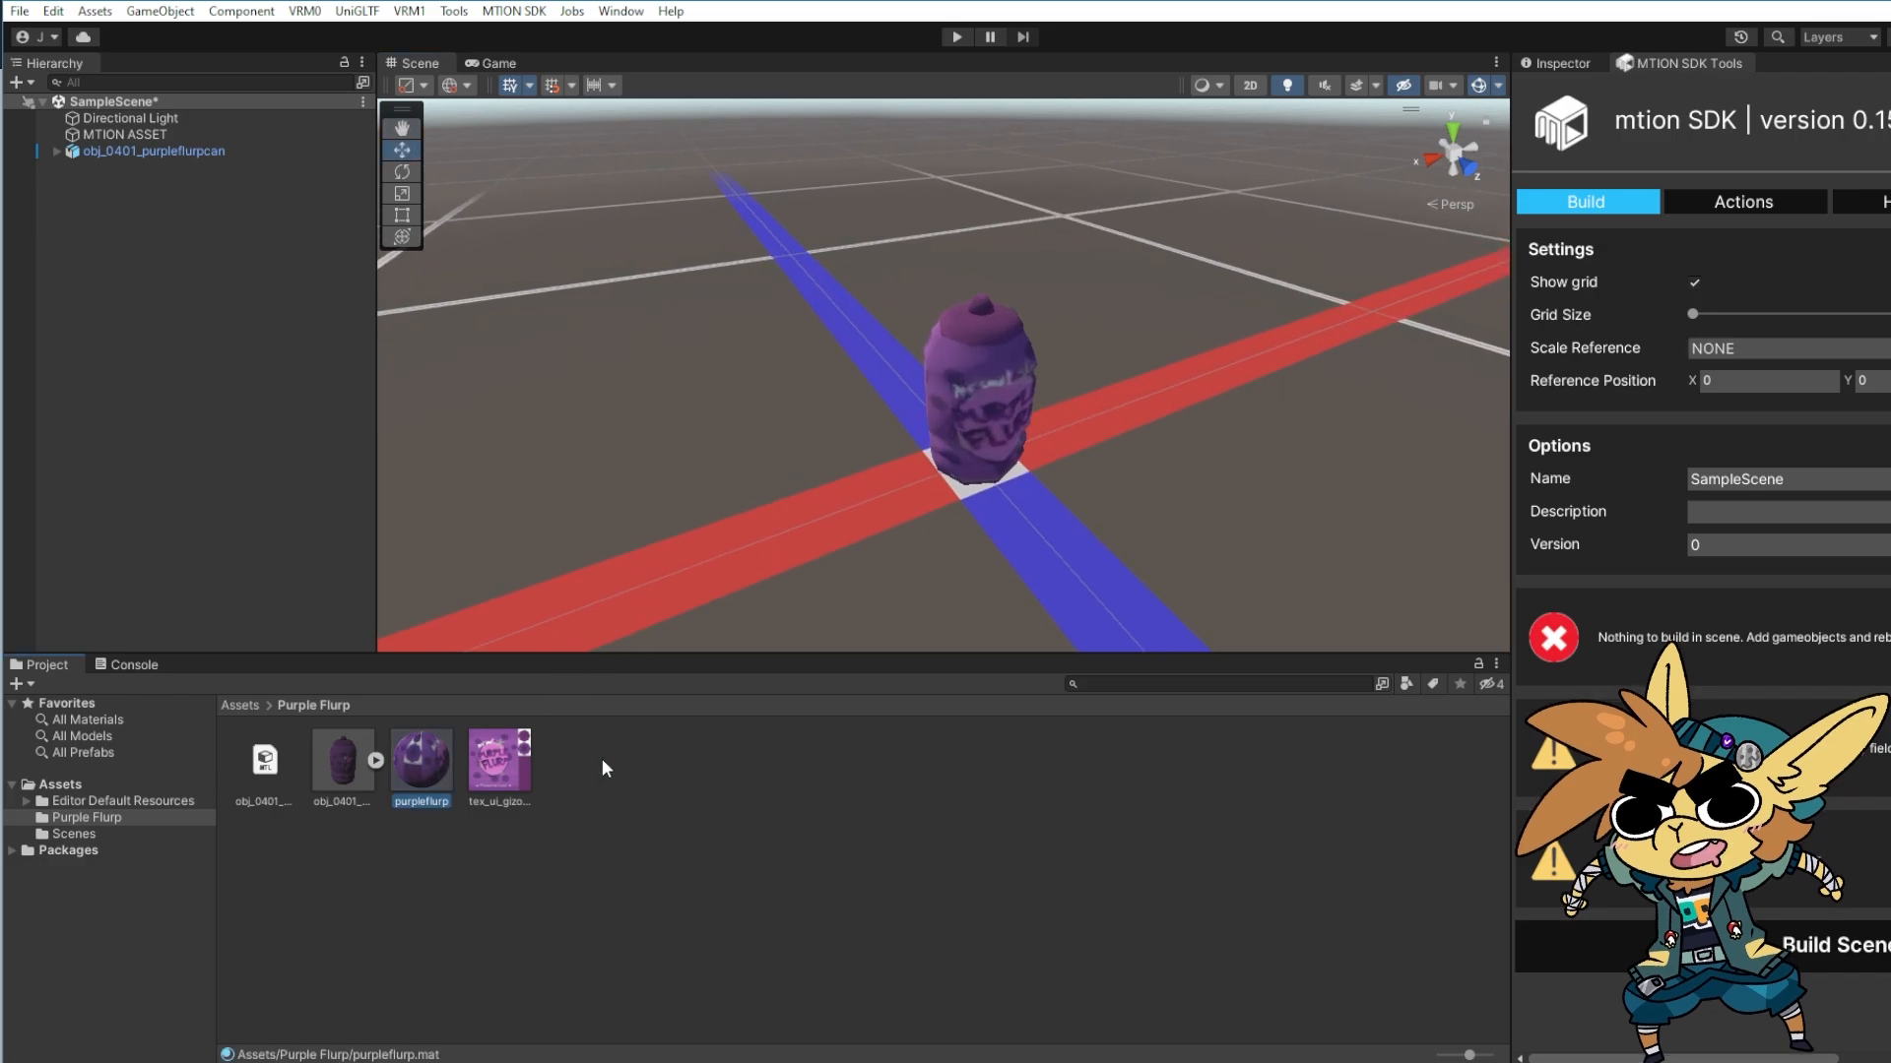
click(1573, 51)
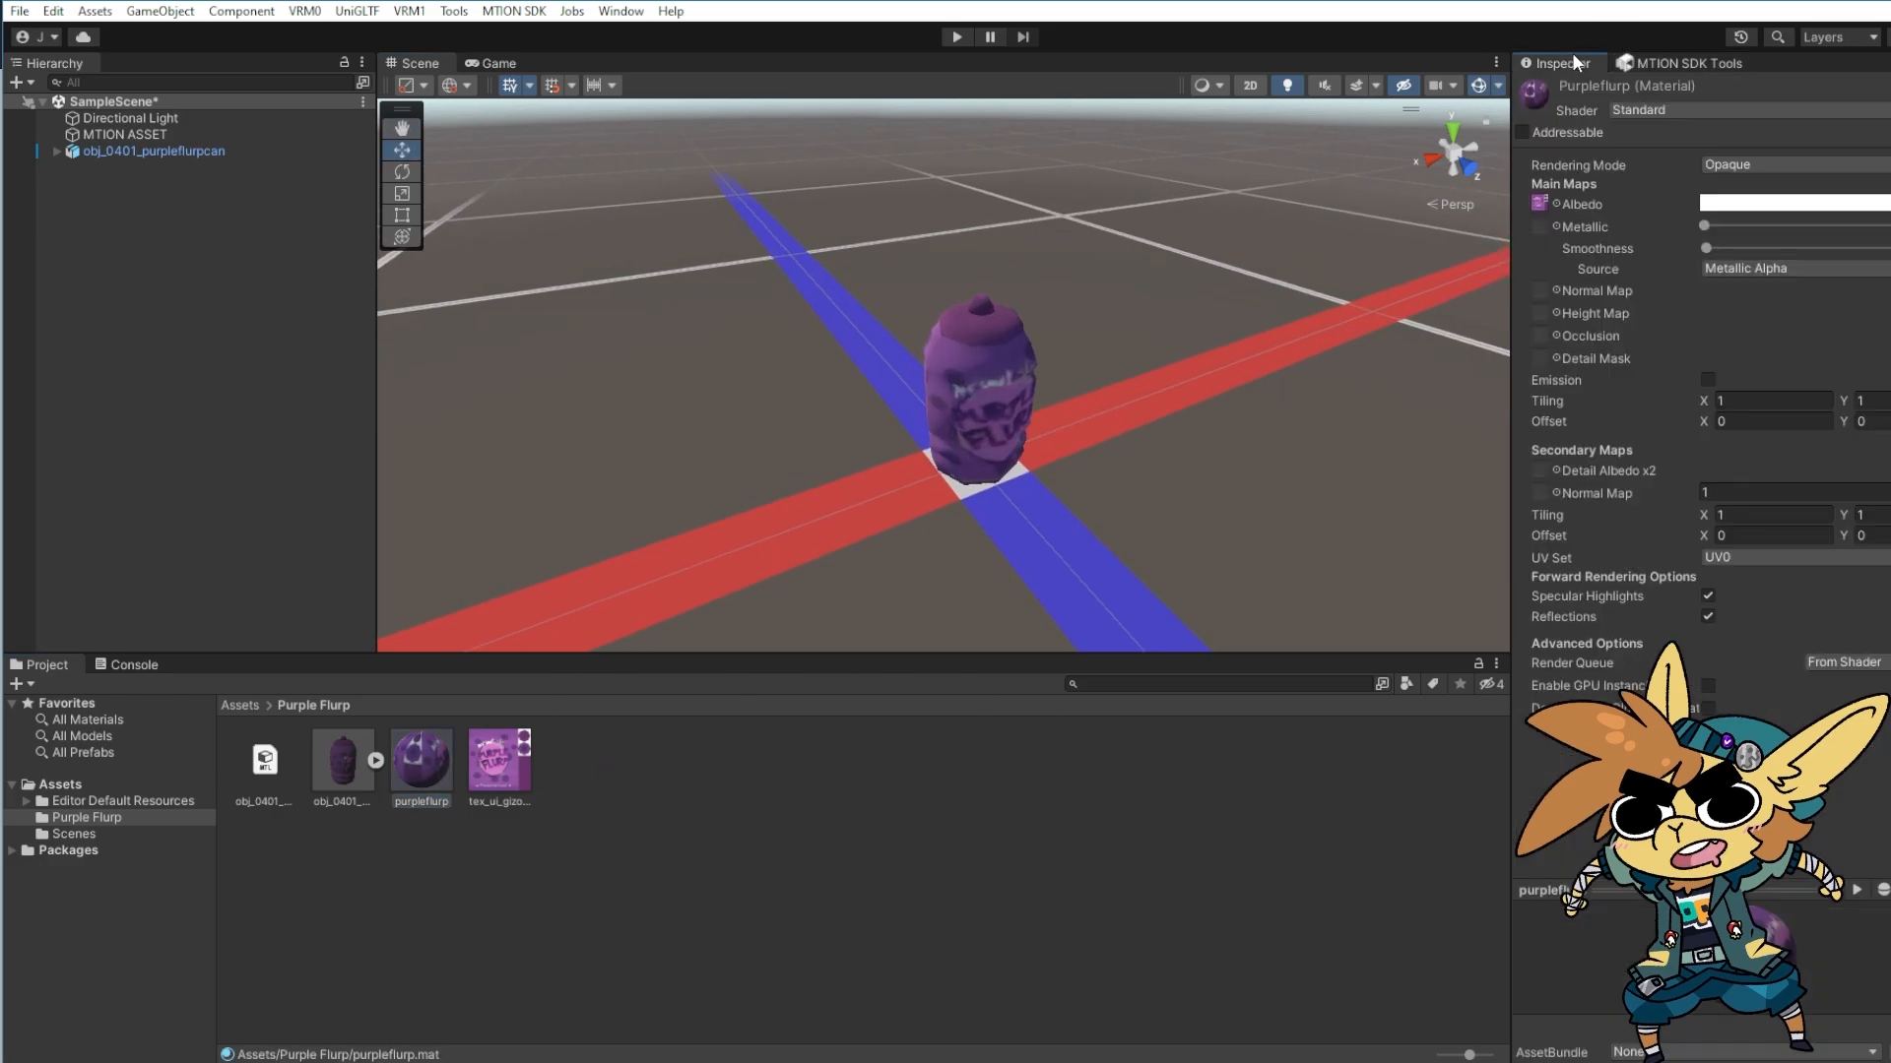
click(1681, 110)
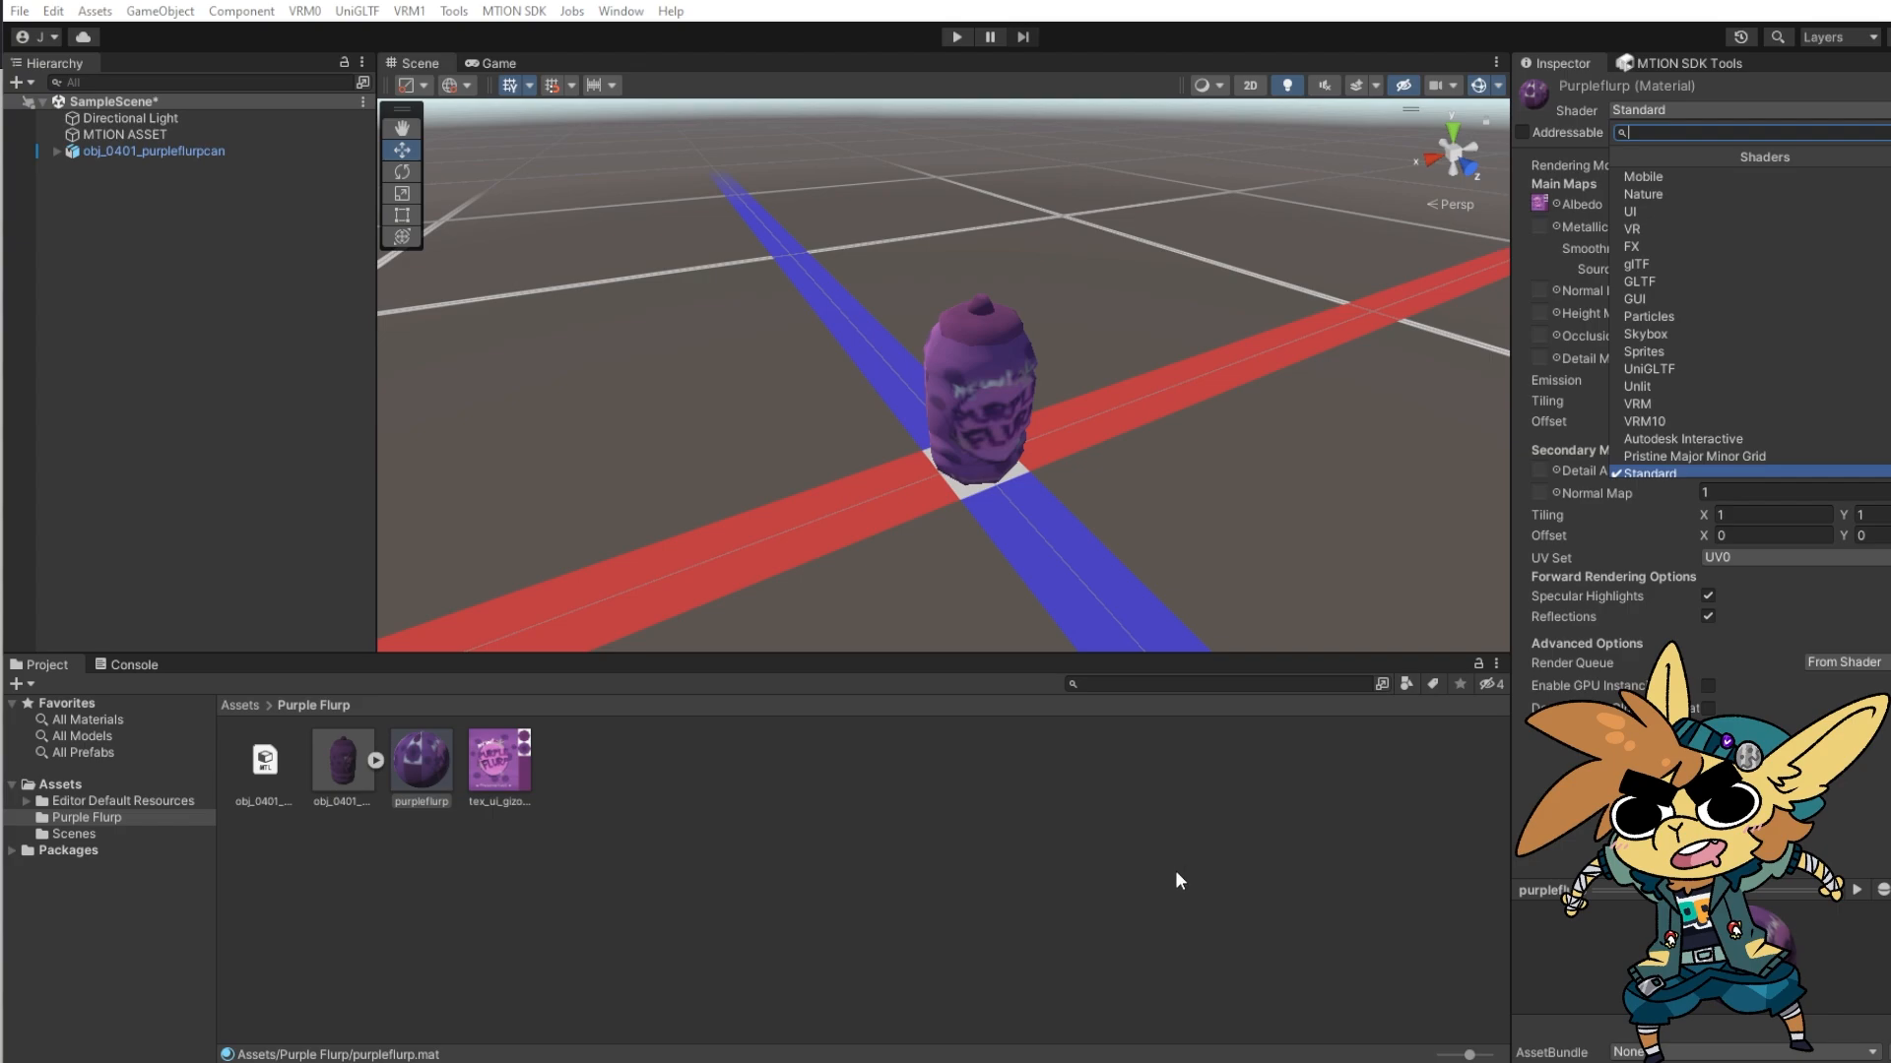
click(1113, 417)
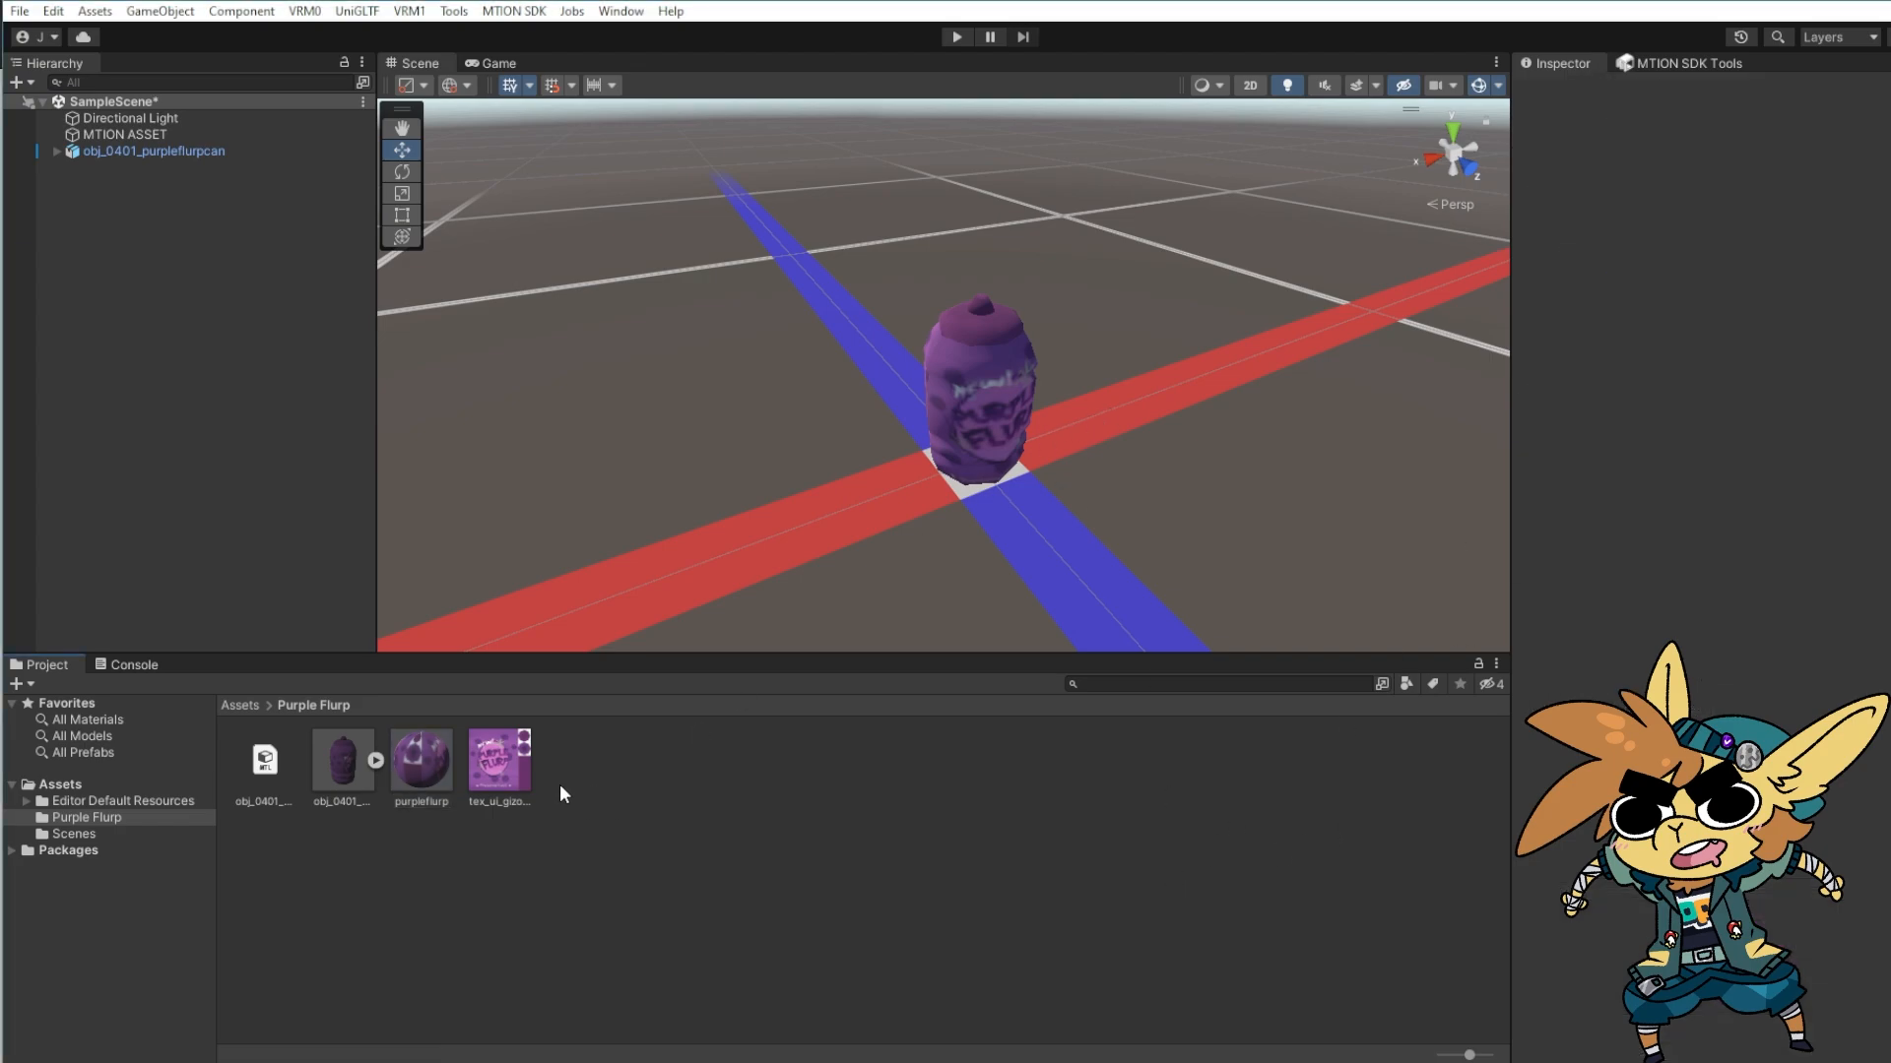
click(978, 400)
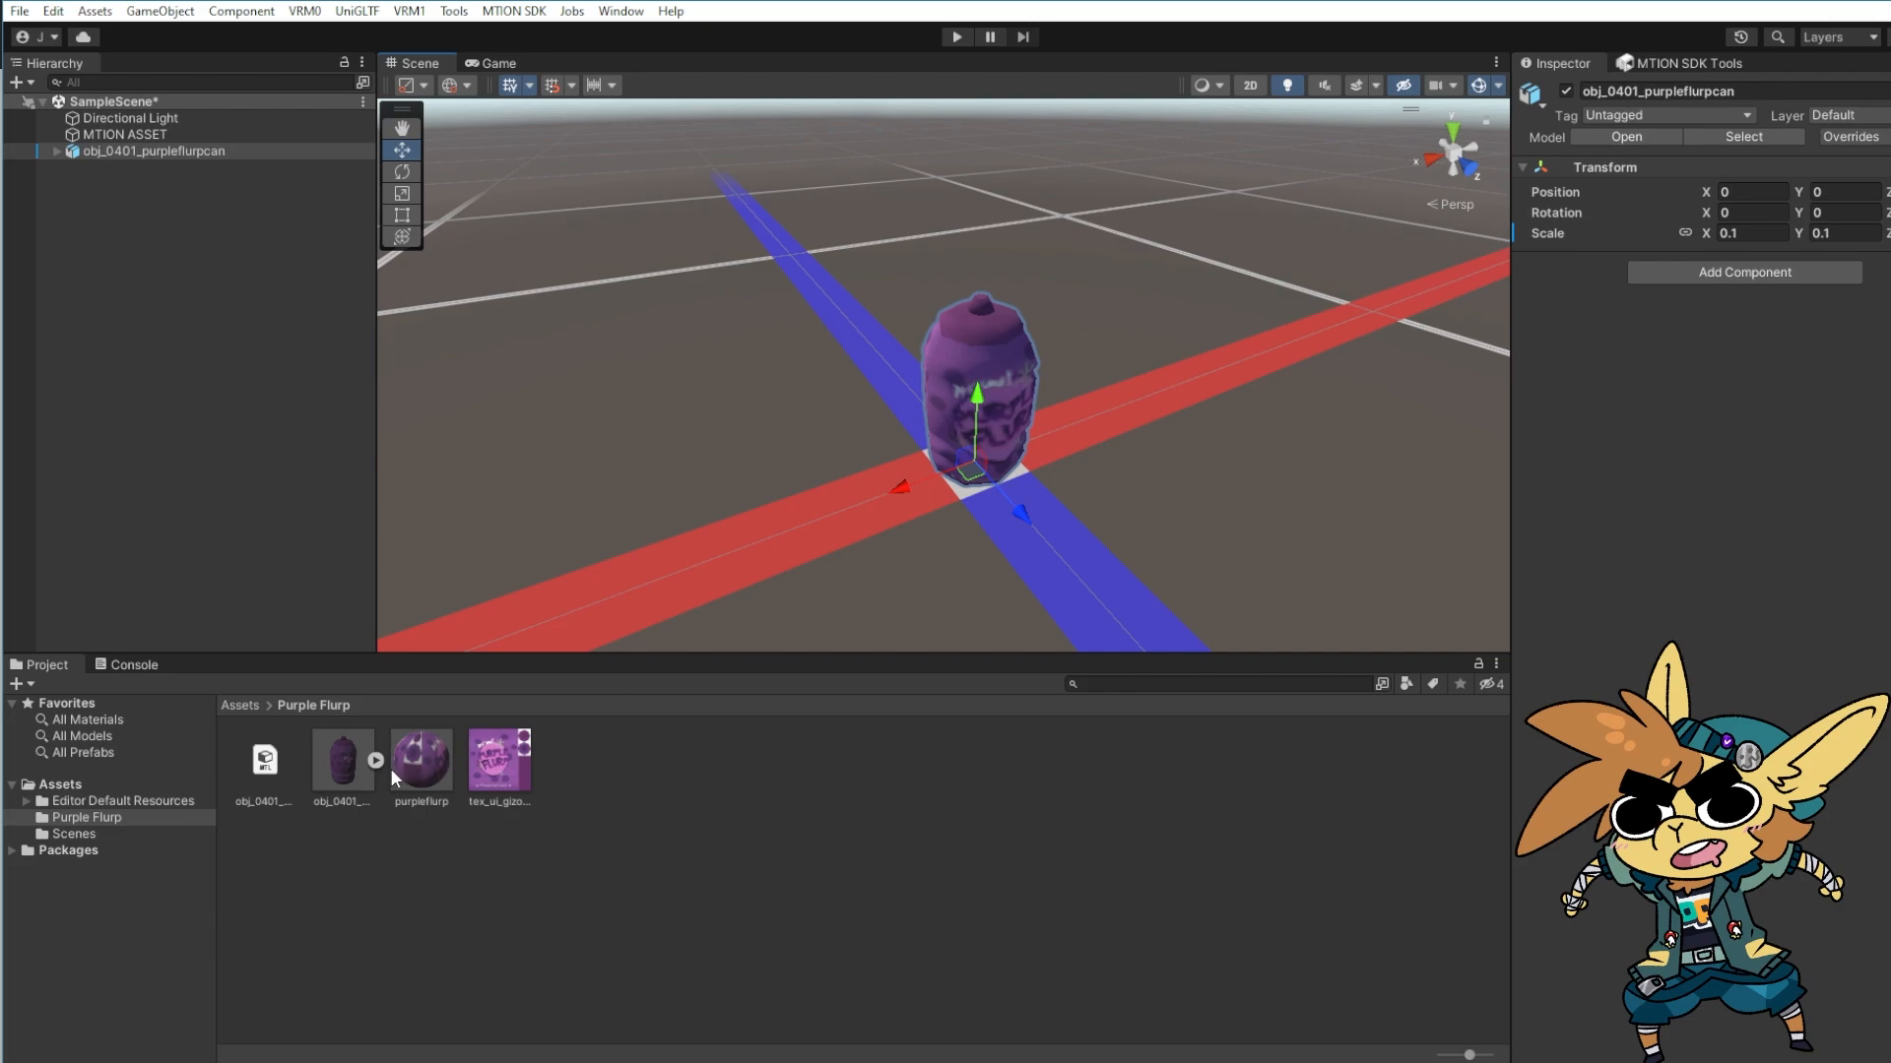
click(394, 770)
click(1704, 112)
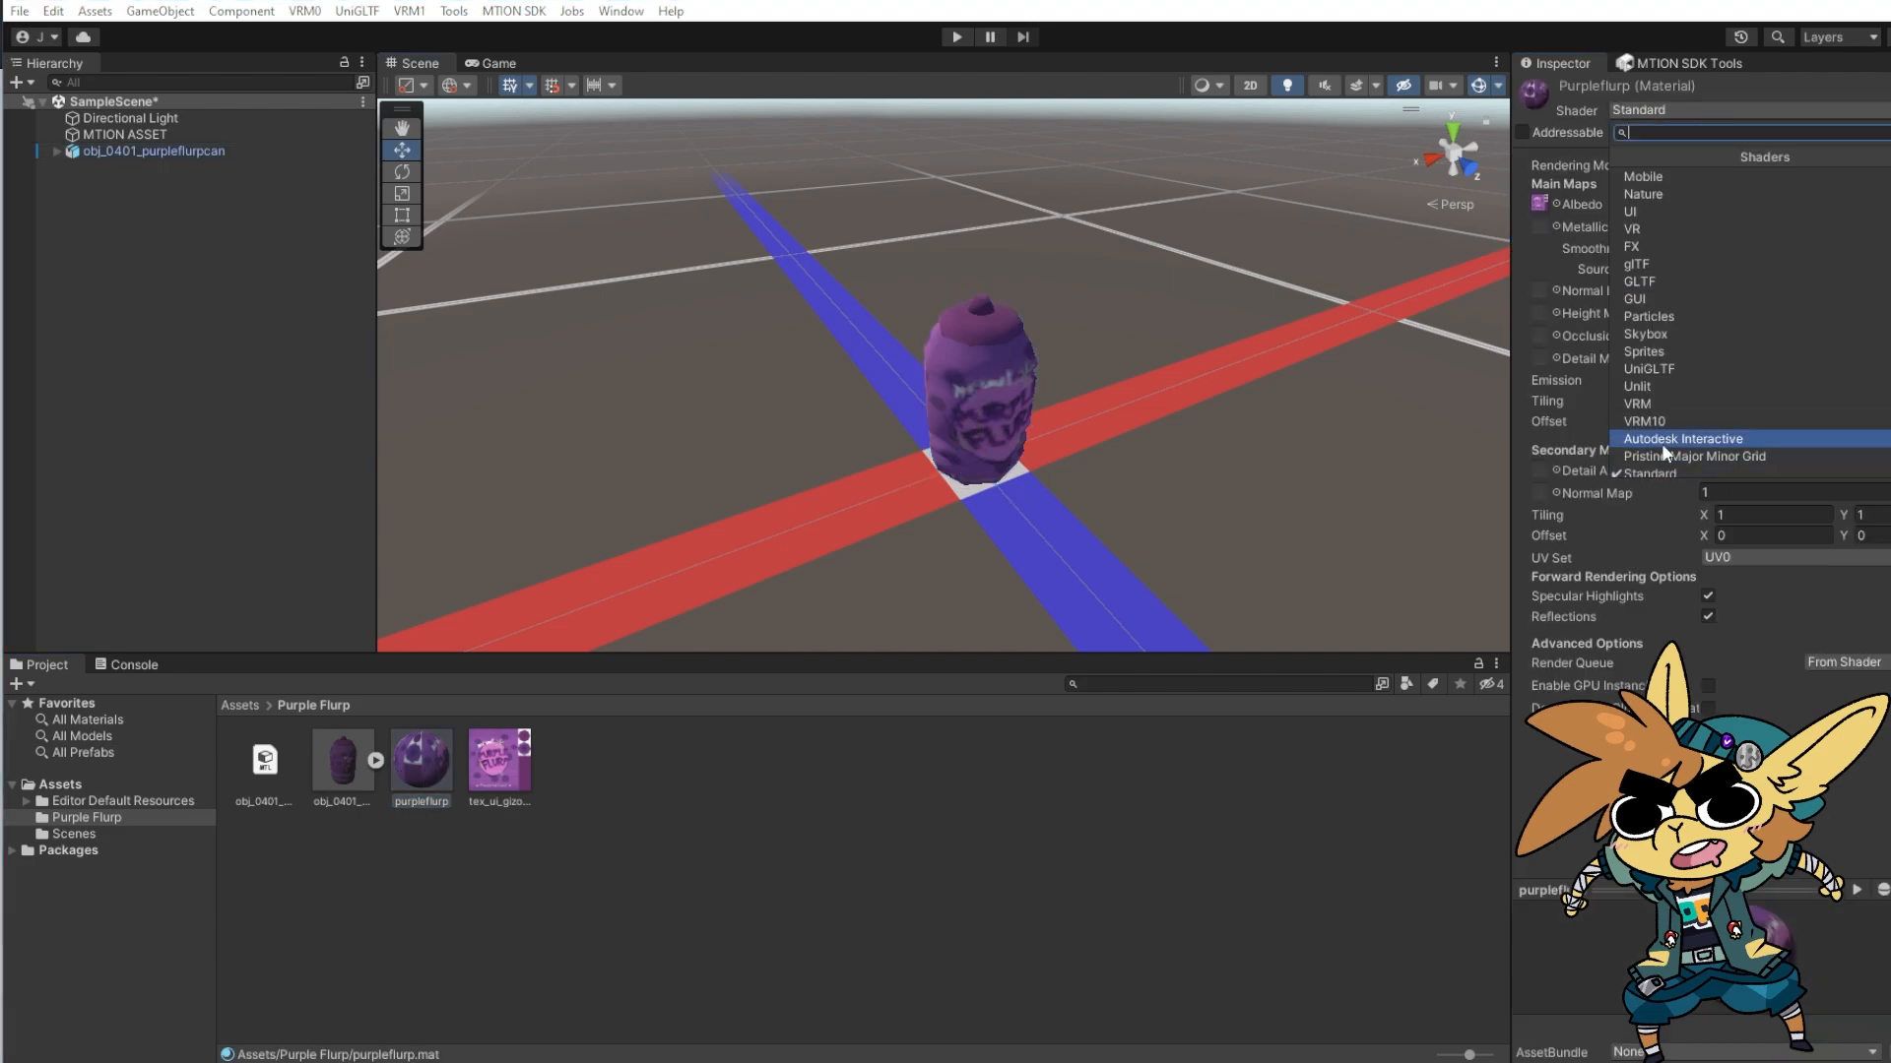
click(1664, 410)
click(1680, 176)
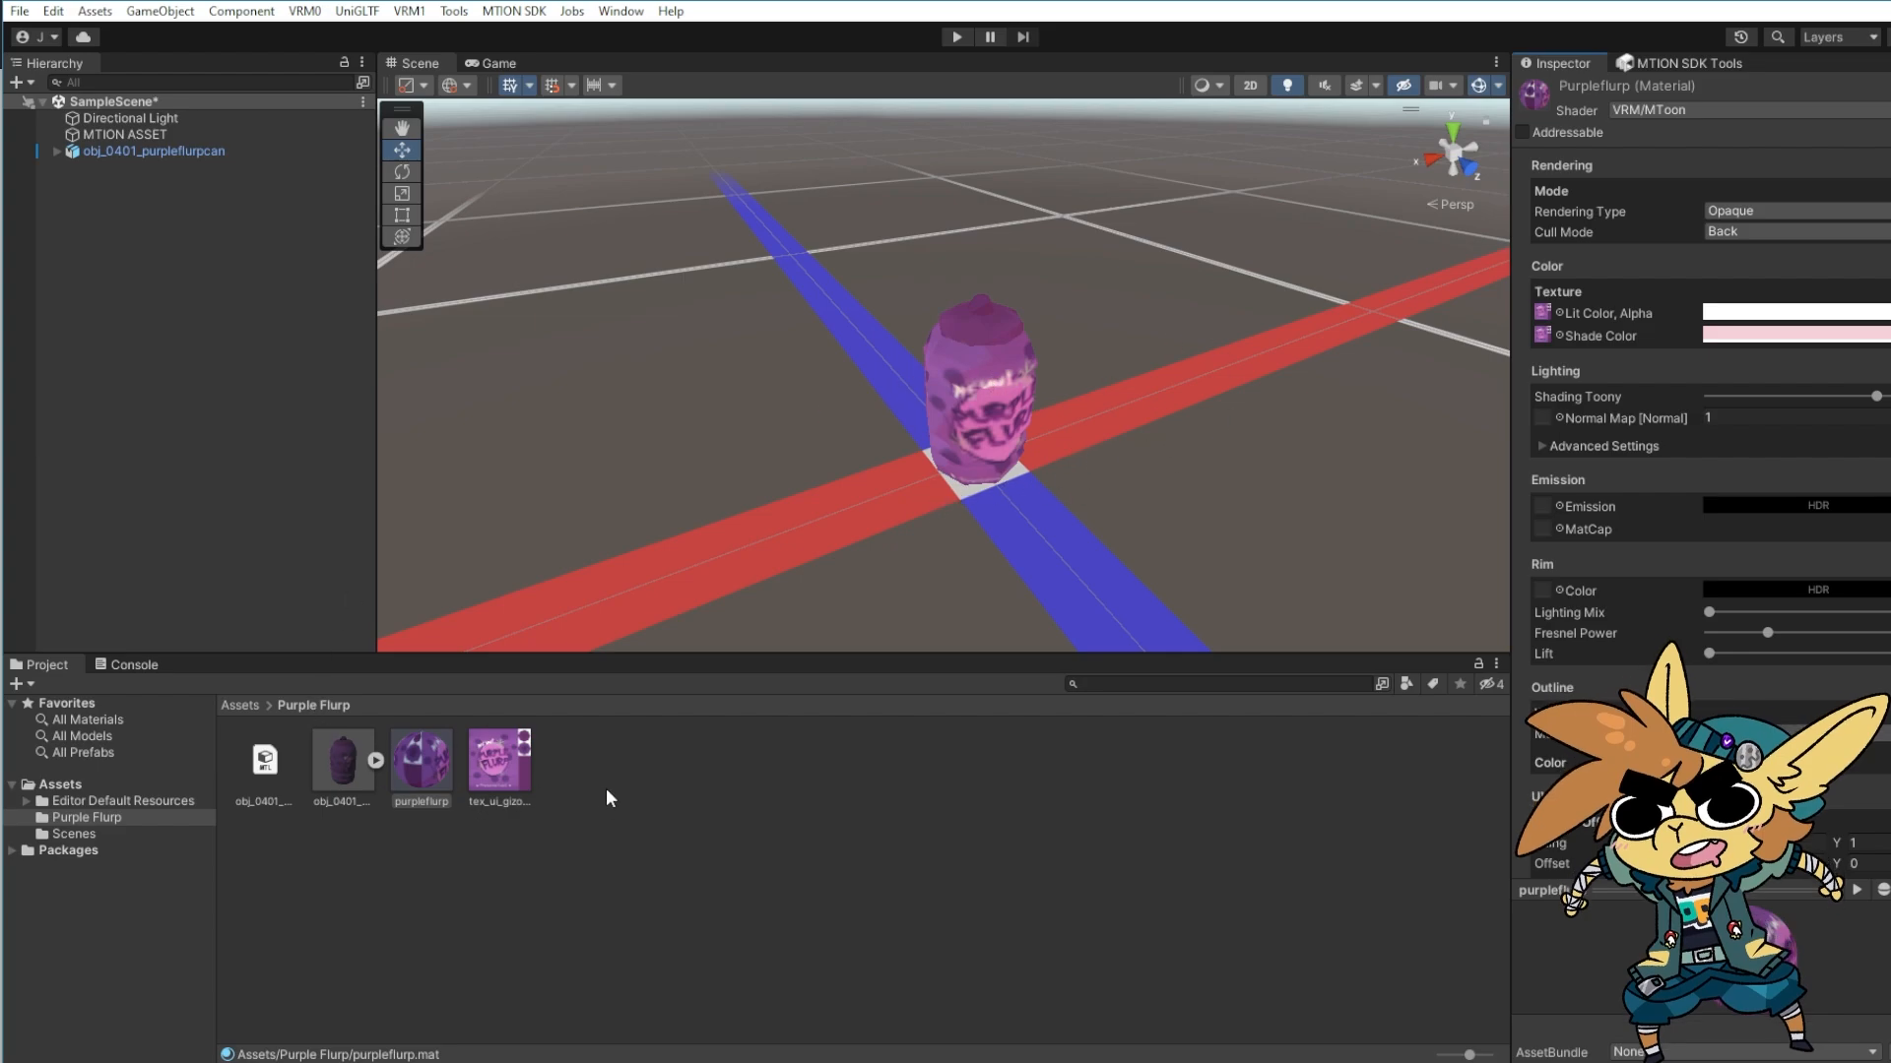
For the tex_ui_gizo_purpleflurp texture, enable Alpha Is Transparency, set Filter Mode to Point (no filter) and Compression to None
right_drag(1069, 454, 1050, 411)
key(w)
key(s)
key(w)
key(s)
click(513, 744)
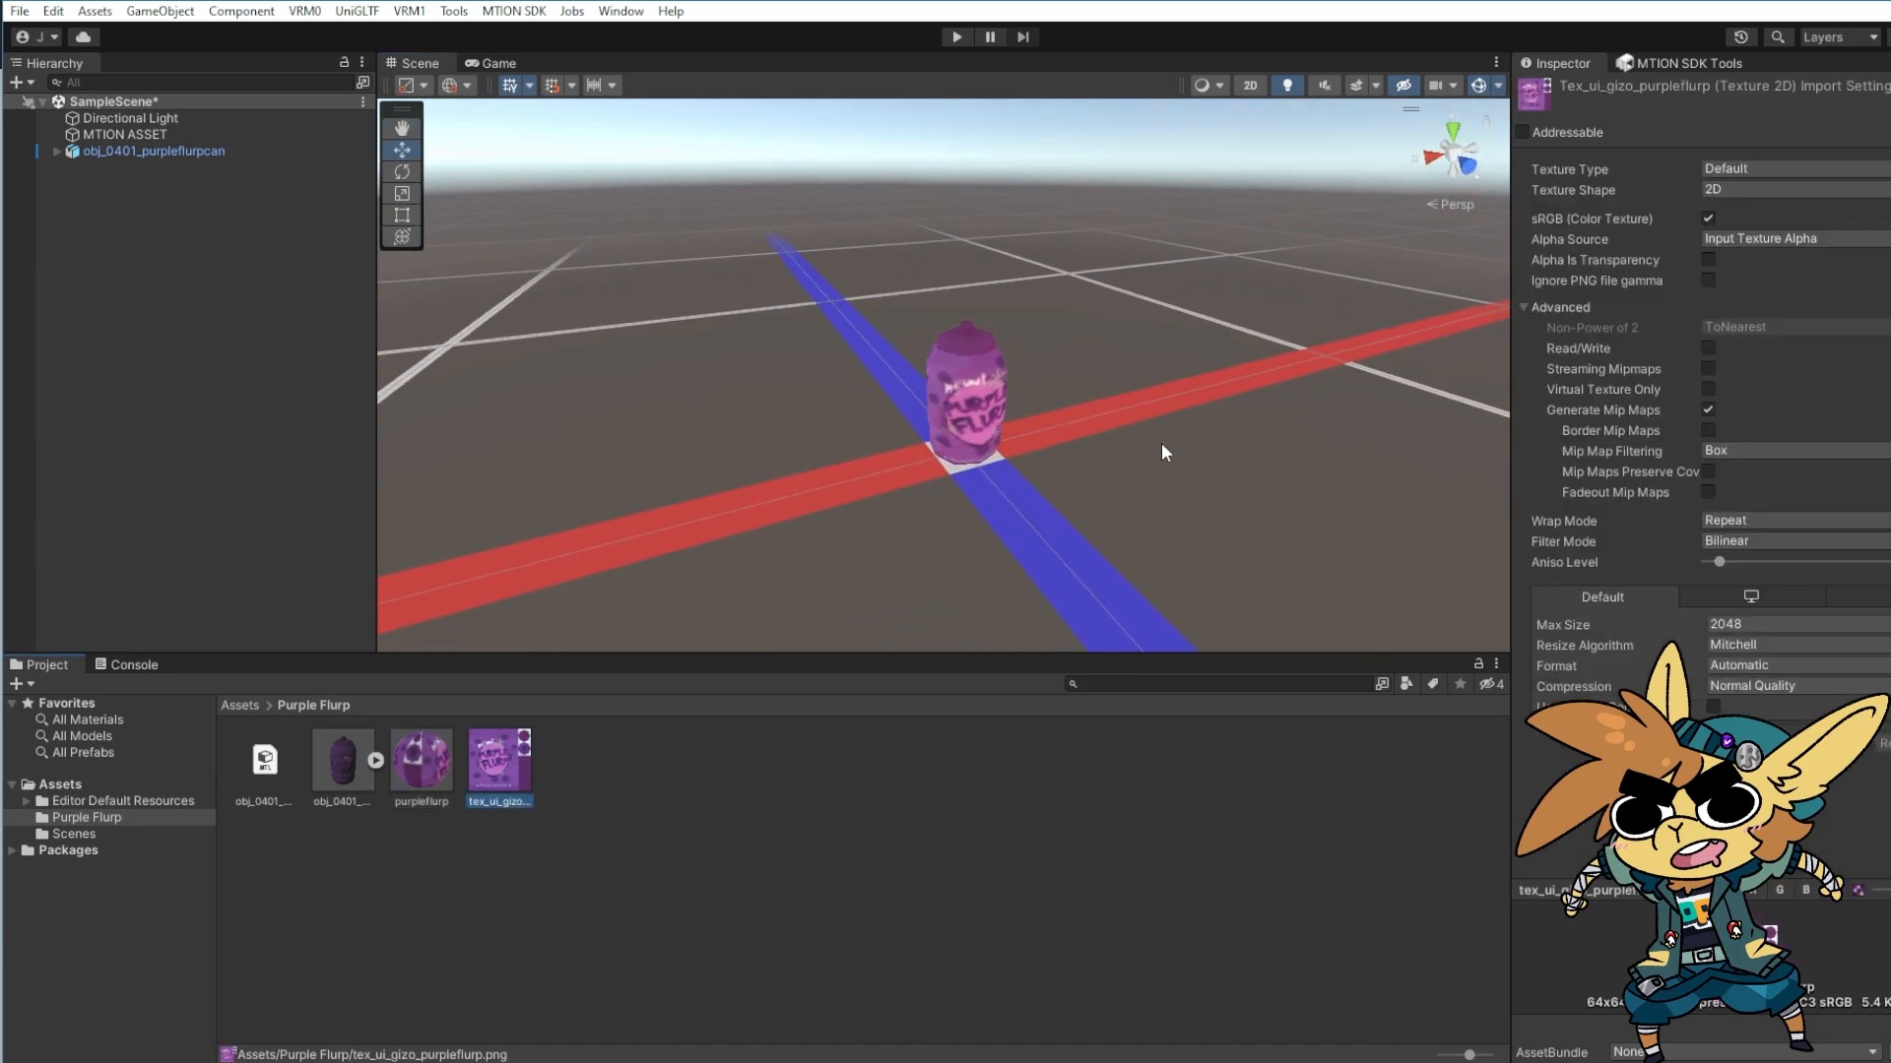
click(1709, 261)
click(1705, 540)
click(1743, 563)
click(1743, 687)
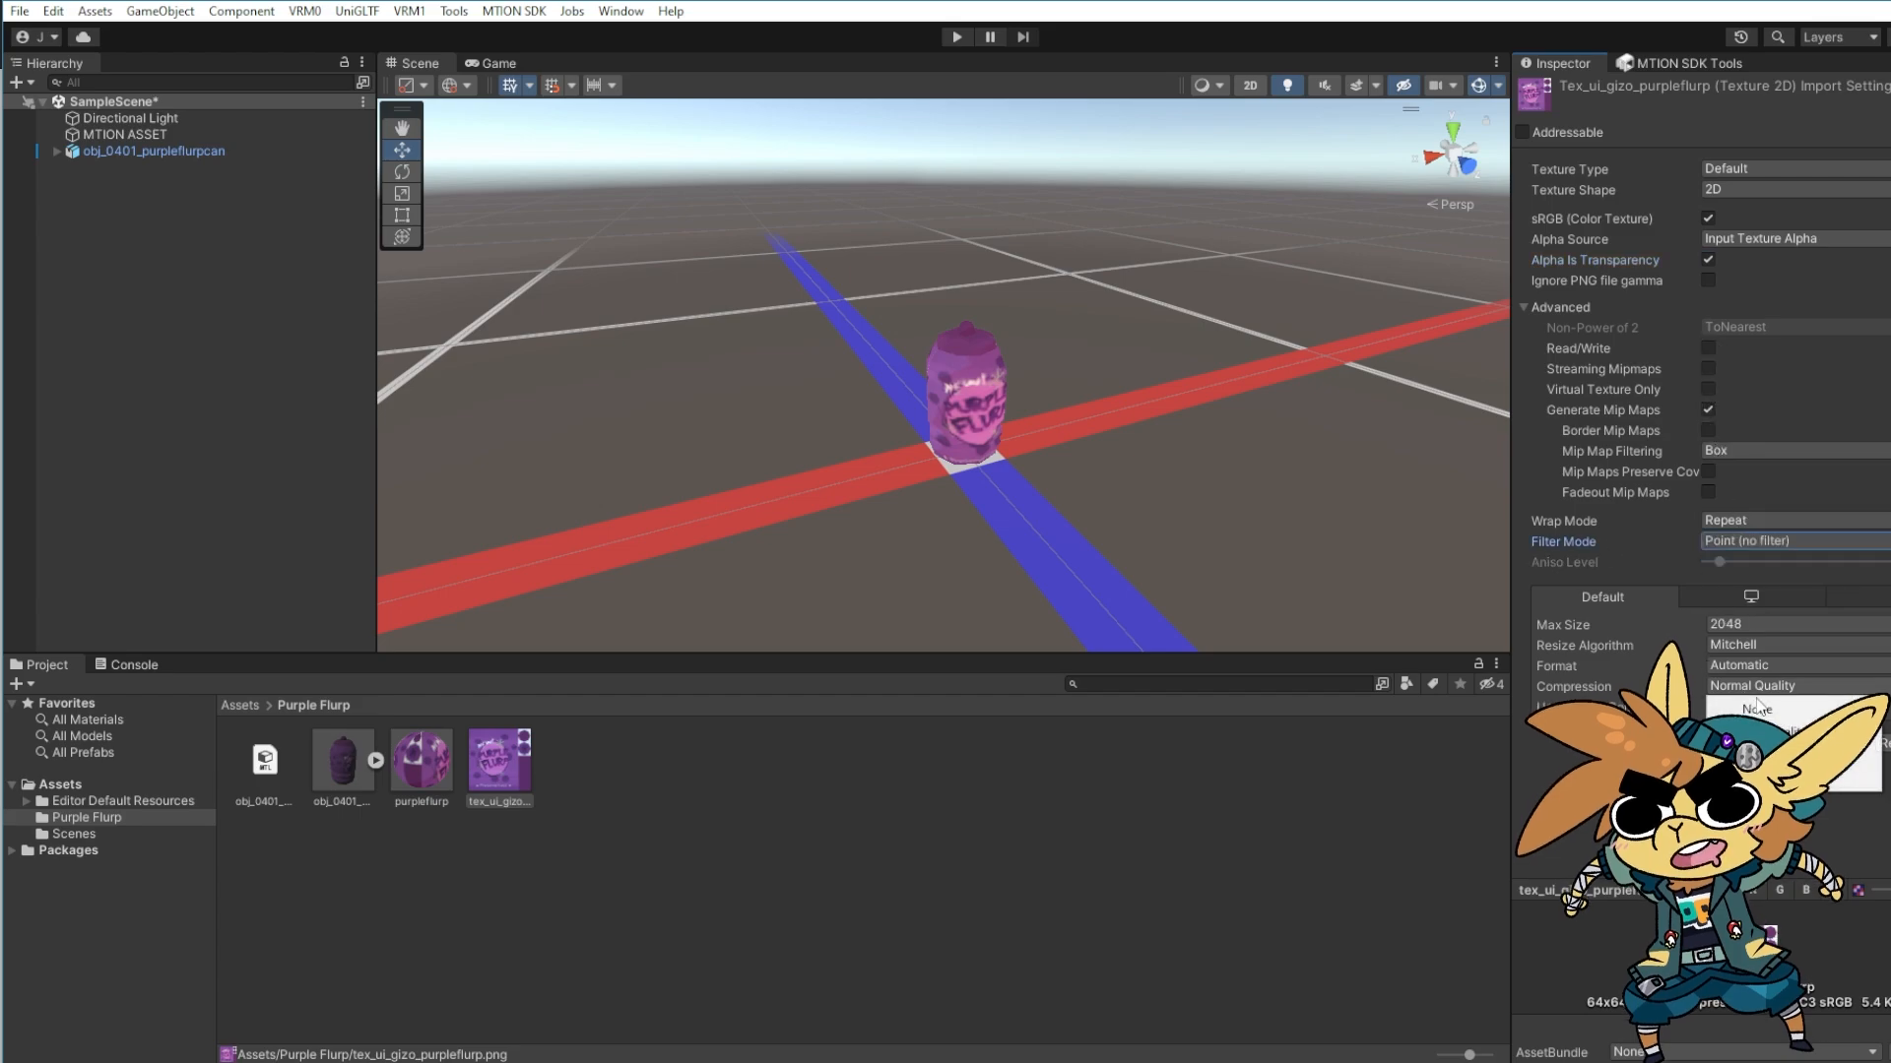
click(1738, 708)
Examine the can's shading and texture sharpness in the scene from different distances and angles
key(w)
right_drag(953, 385, 1093, 381)
key(s)
key(w)
key(s)
key(w)
key(s)
key(w)
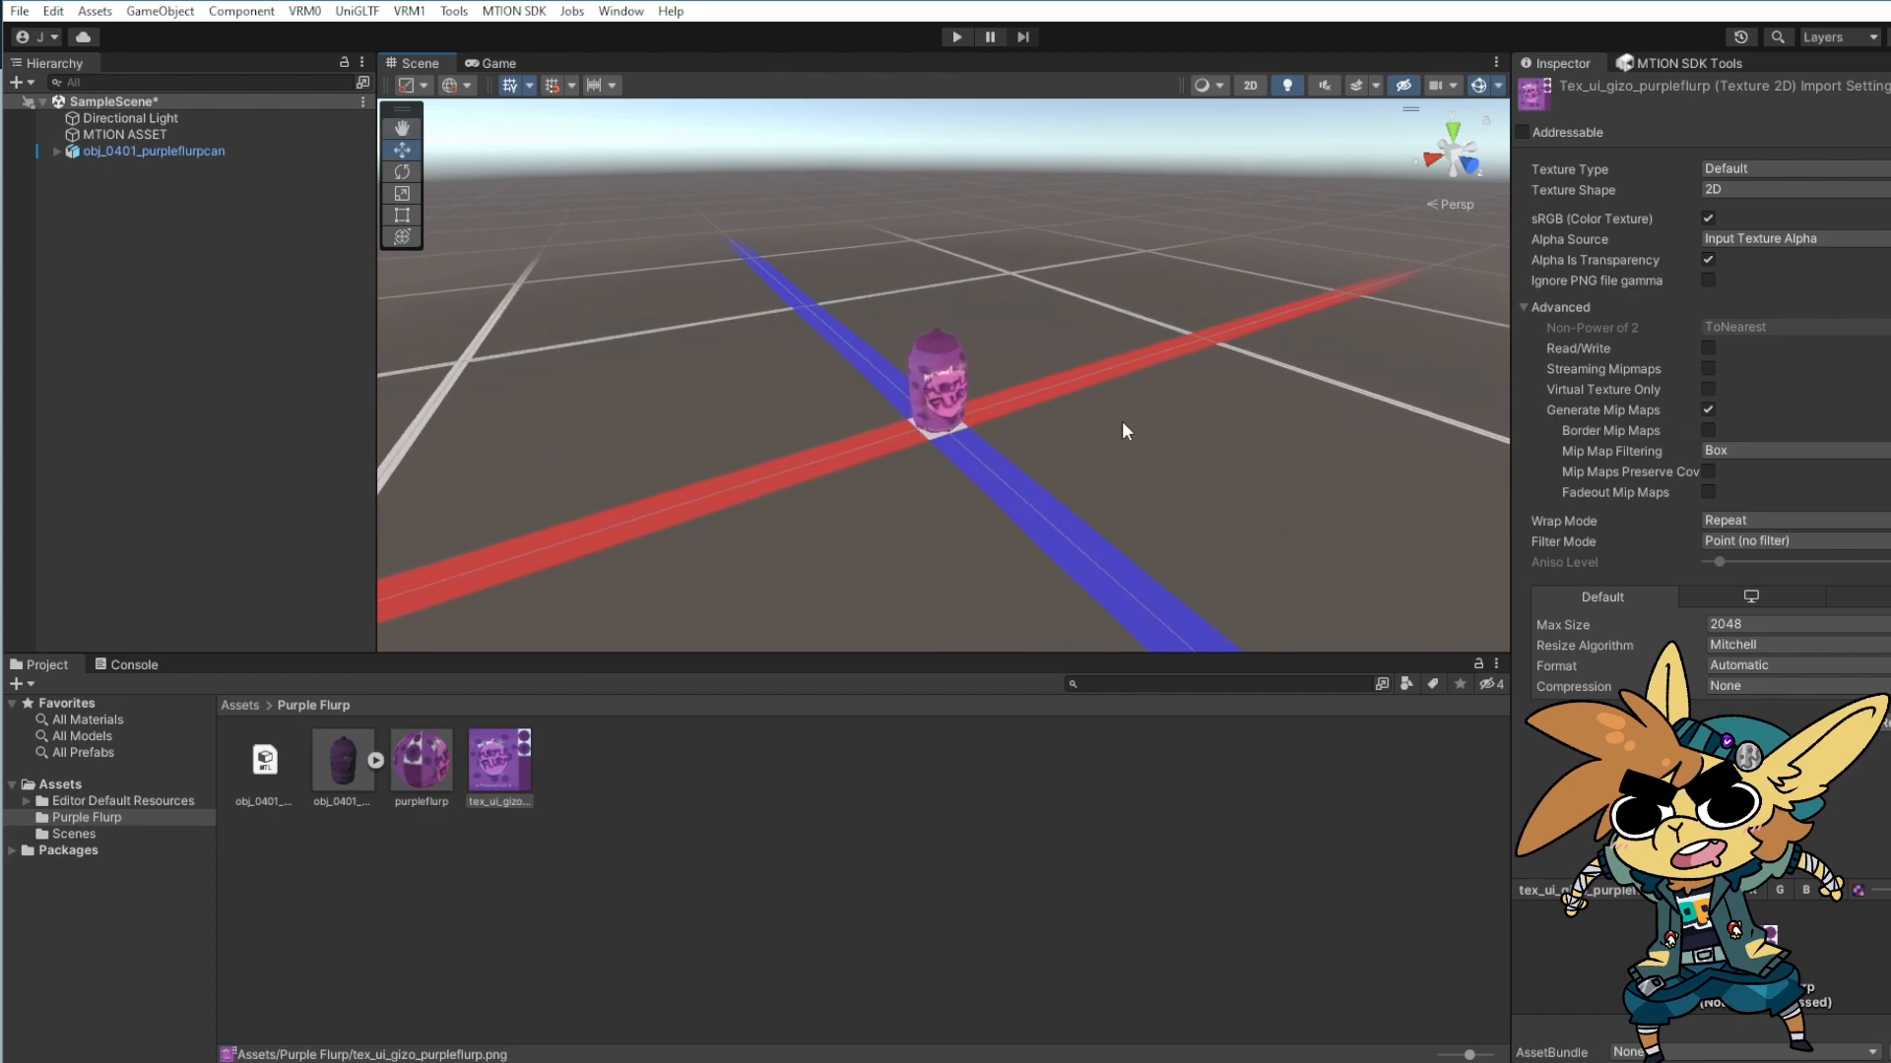
key(w)
right_drag(844, 422, 934, 404)
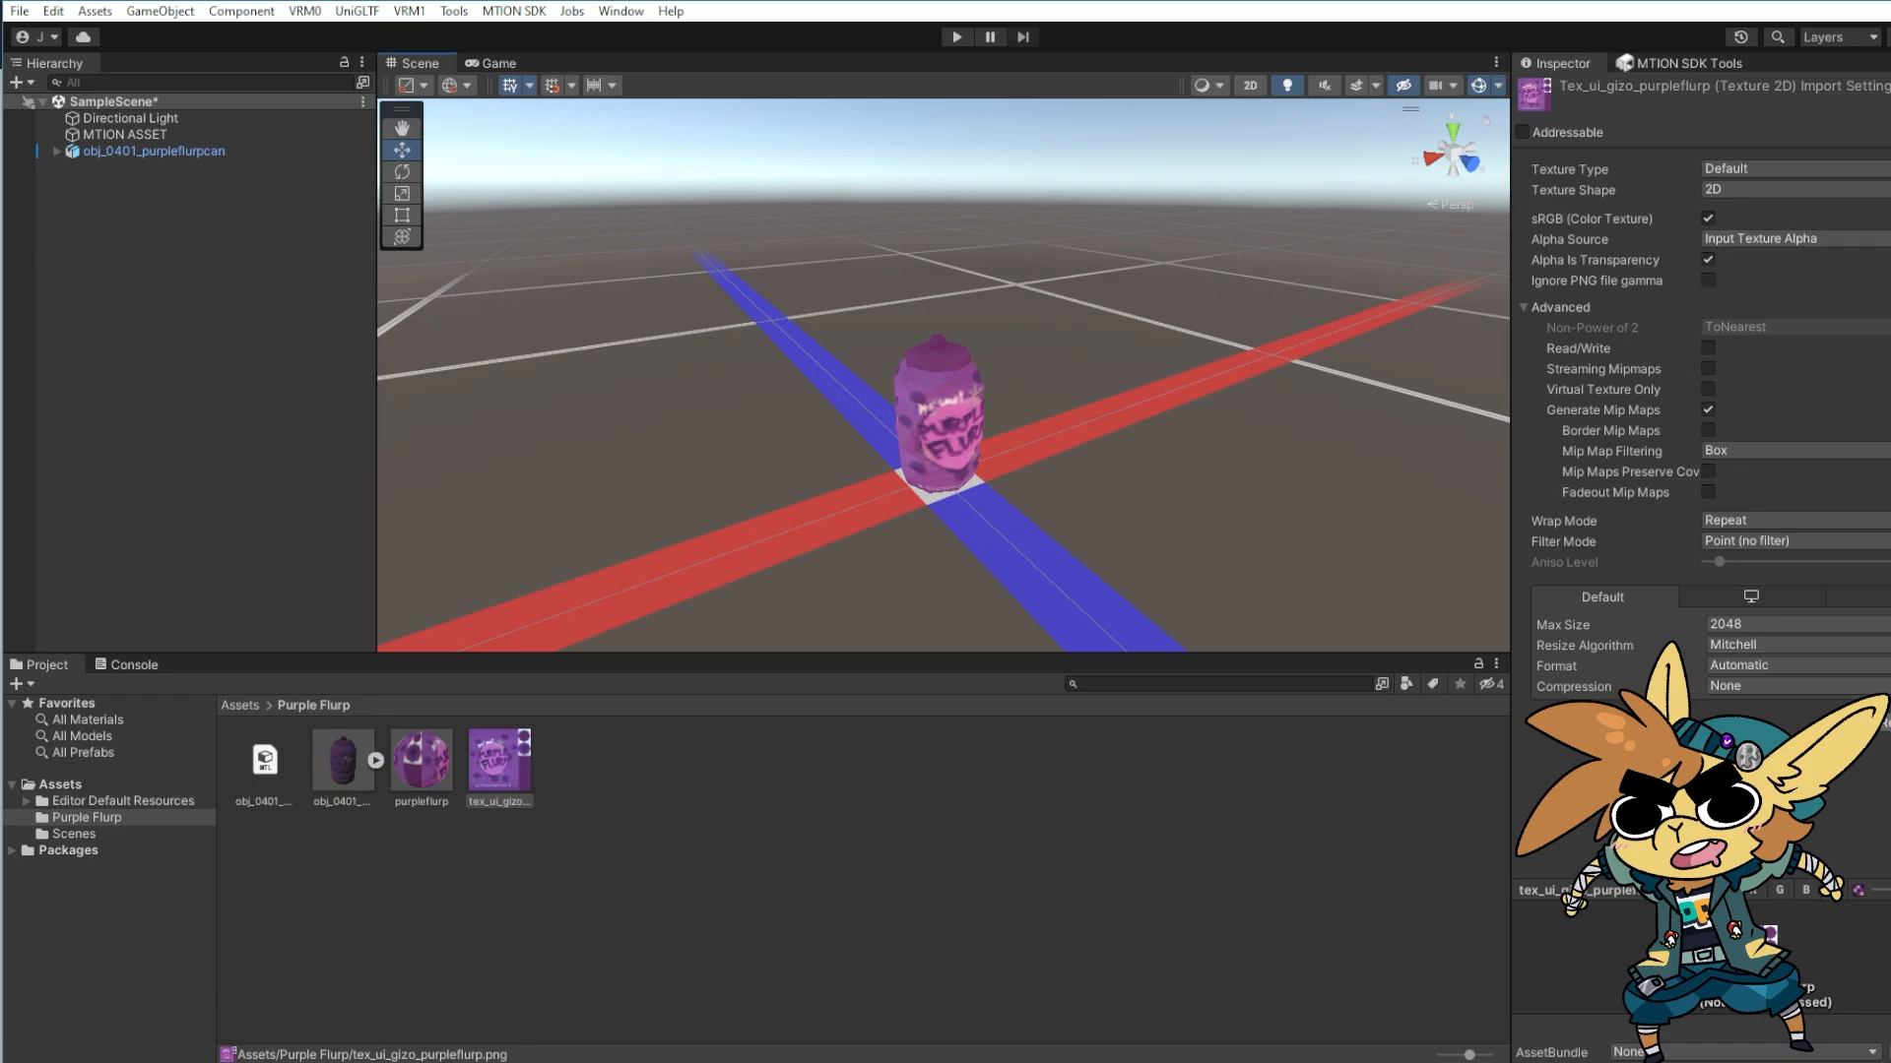
click(1256, 429)
right_drag(944, 541, 751, 510)
click(917, 404)
right_drag(894, 399, 995, 465)
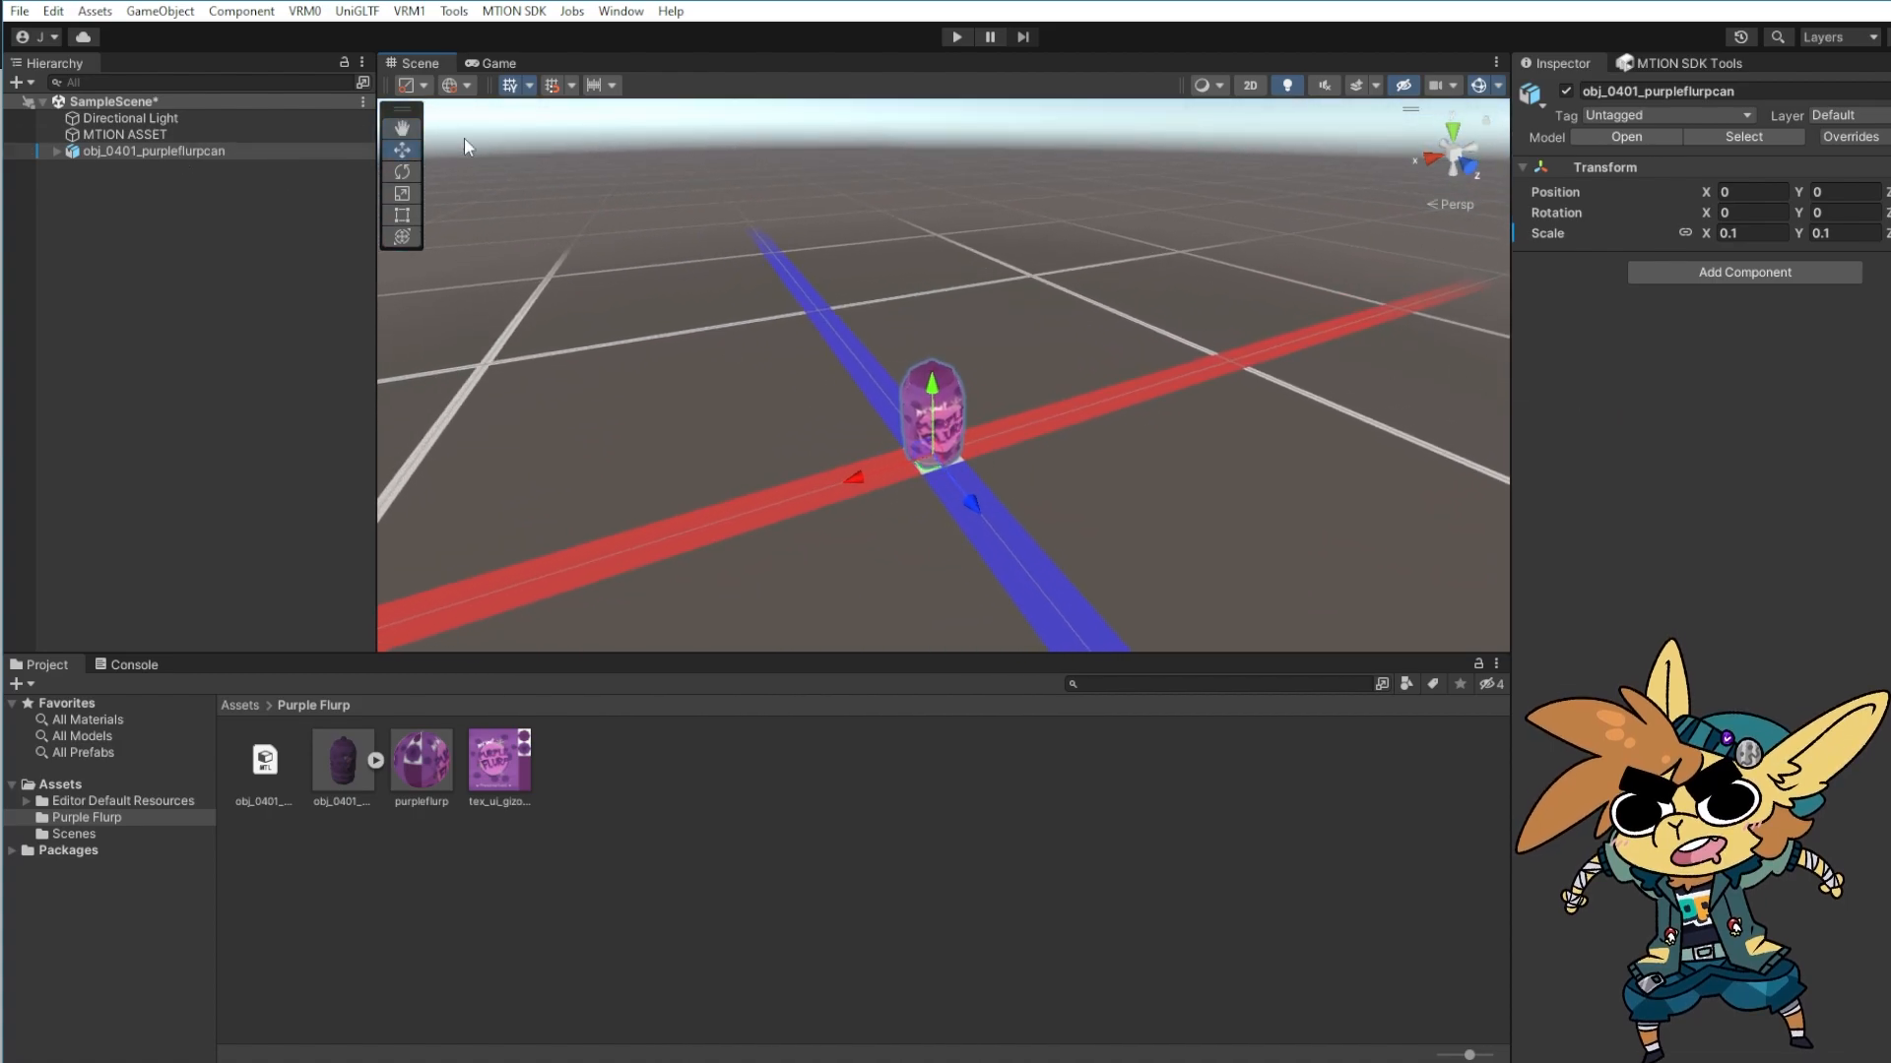
Expand obj_0401_purpleflurpcan in the scene hierarchy and select its child mesh object Dummy003
click(98, 154)
click(56, 151)
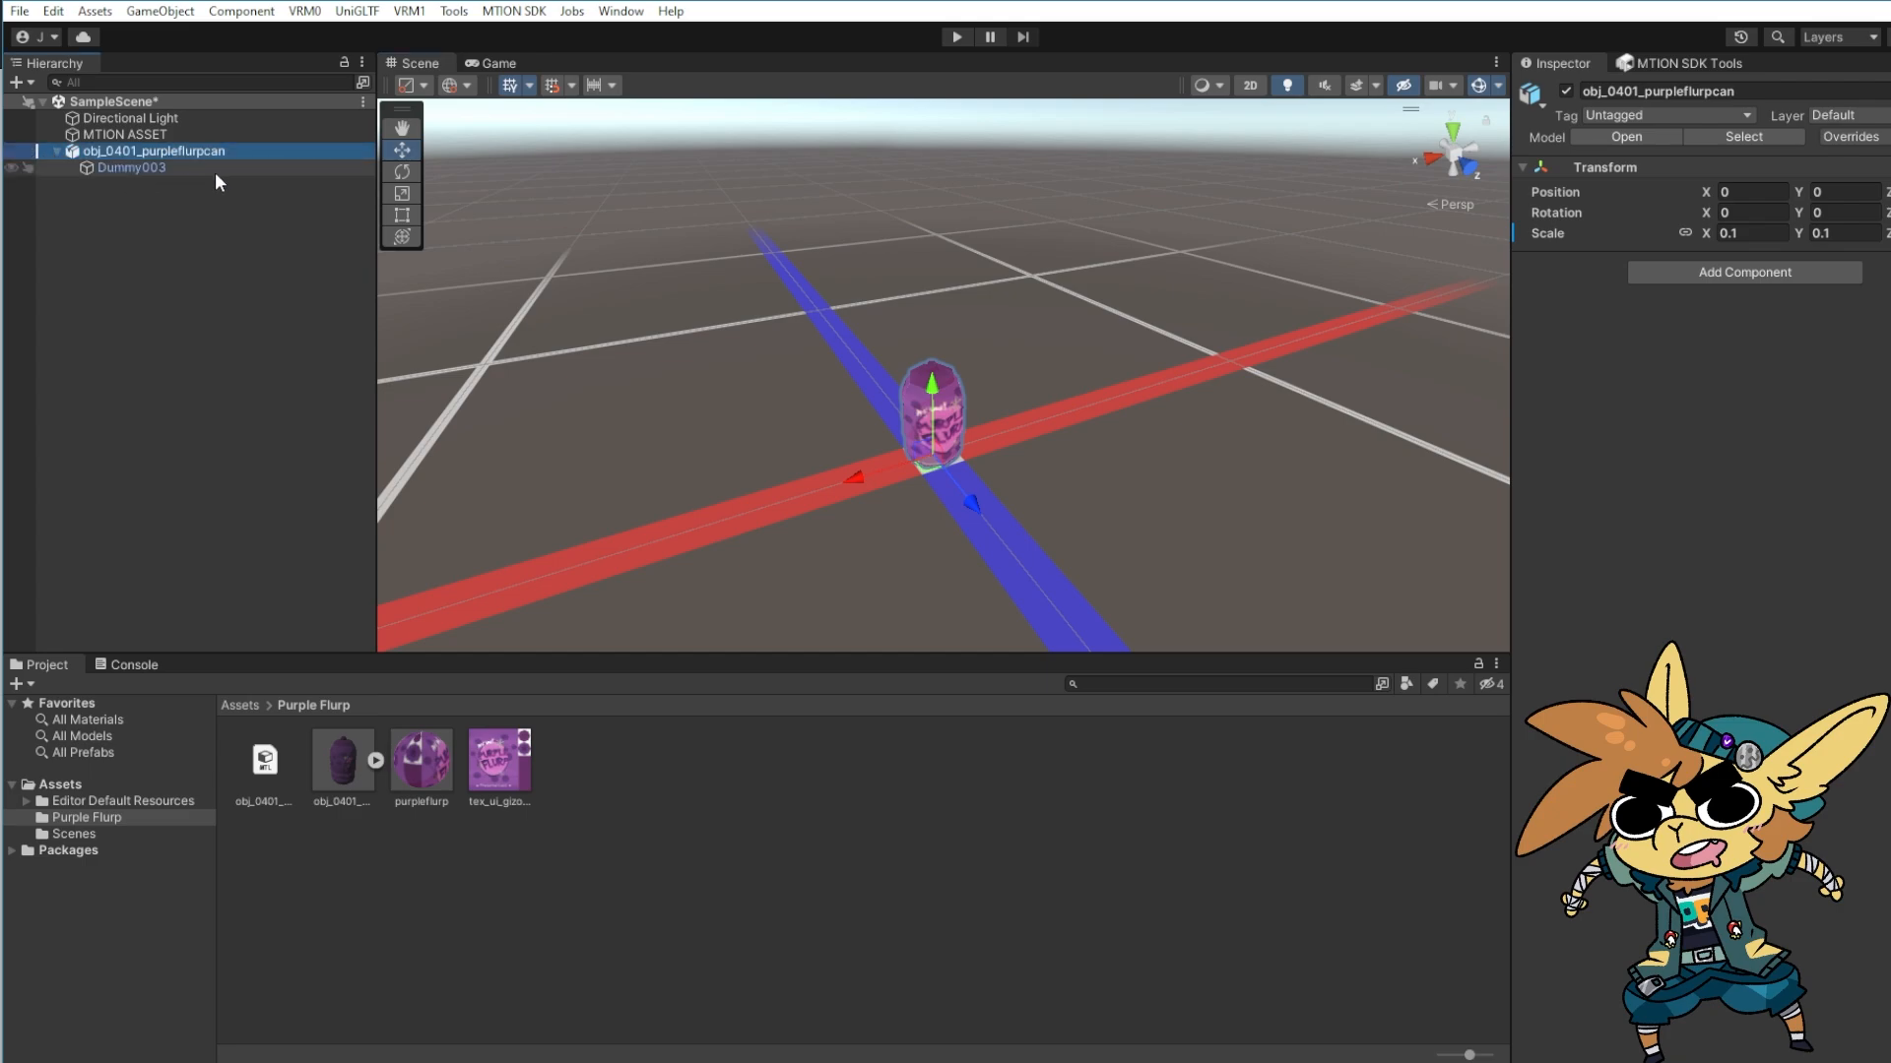
click(193, 166)
click(197, 152)
right_drag(968, 253, 1042, 369)
click(970, 337)
click(110, 150)
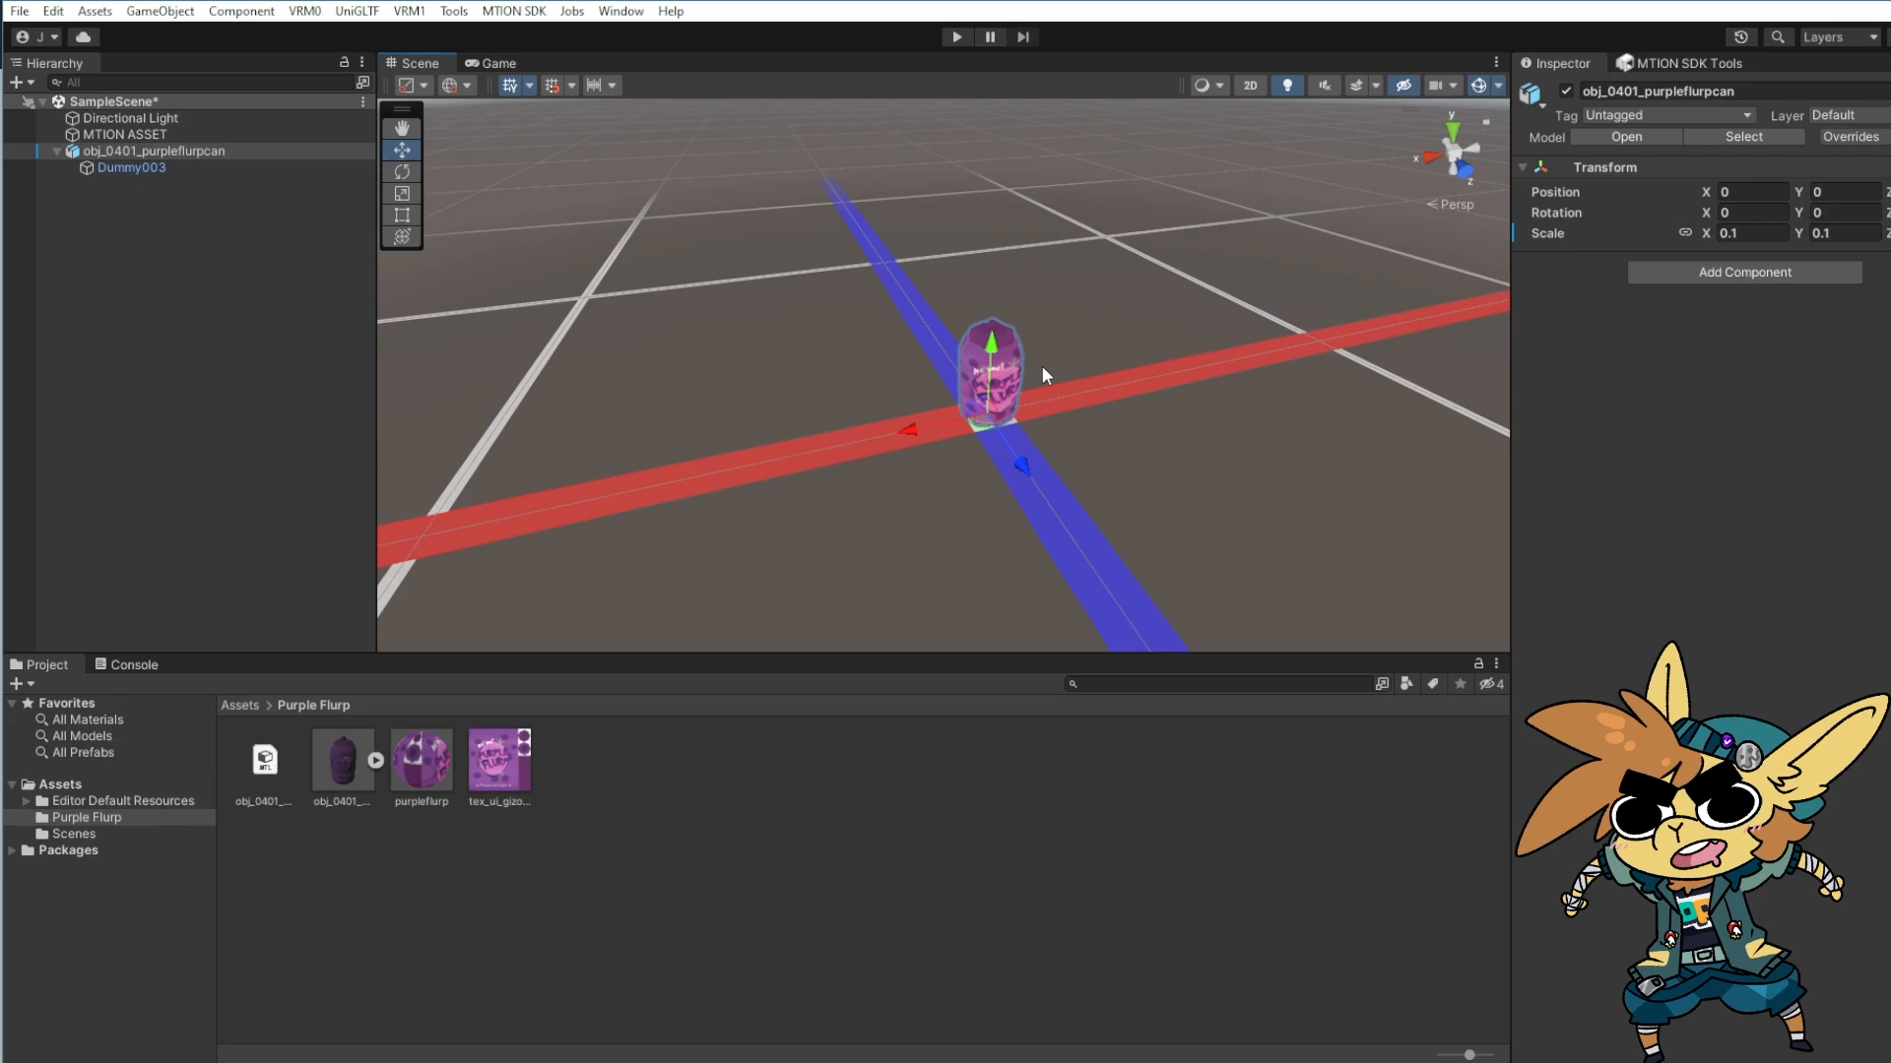
click(131, 166)
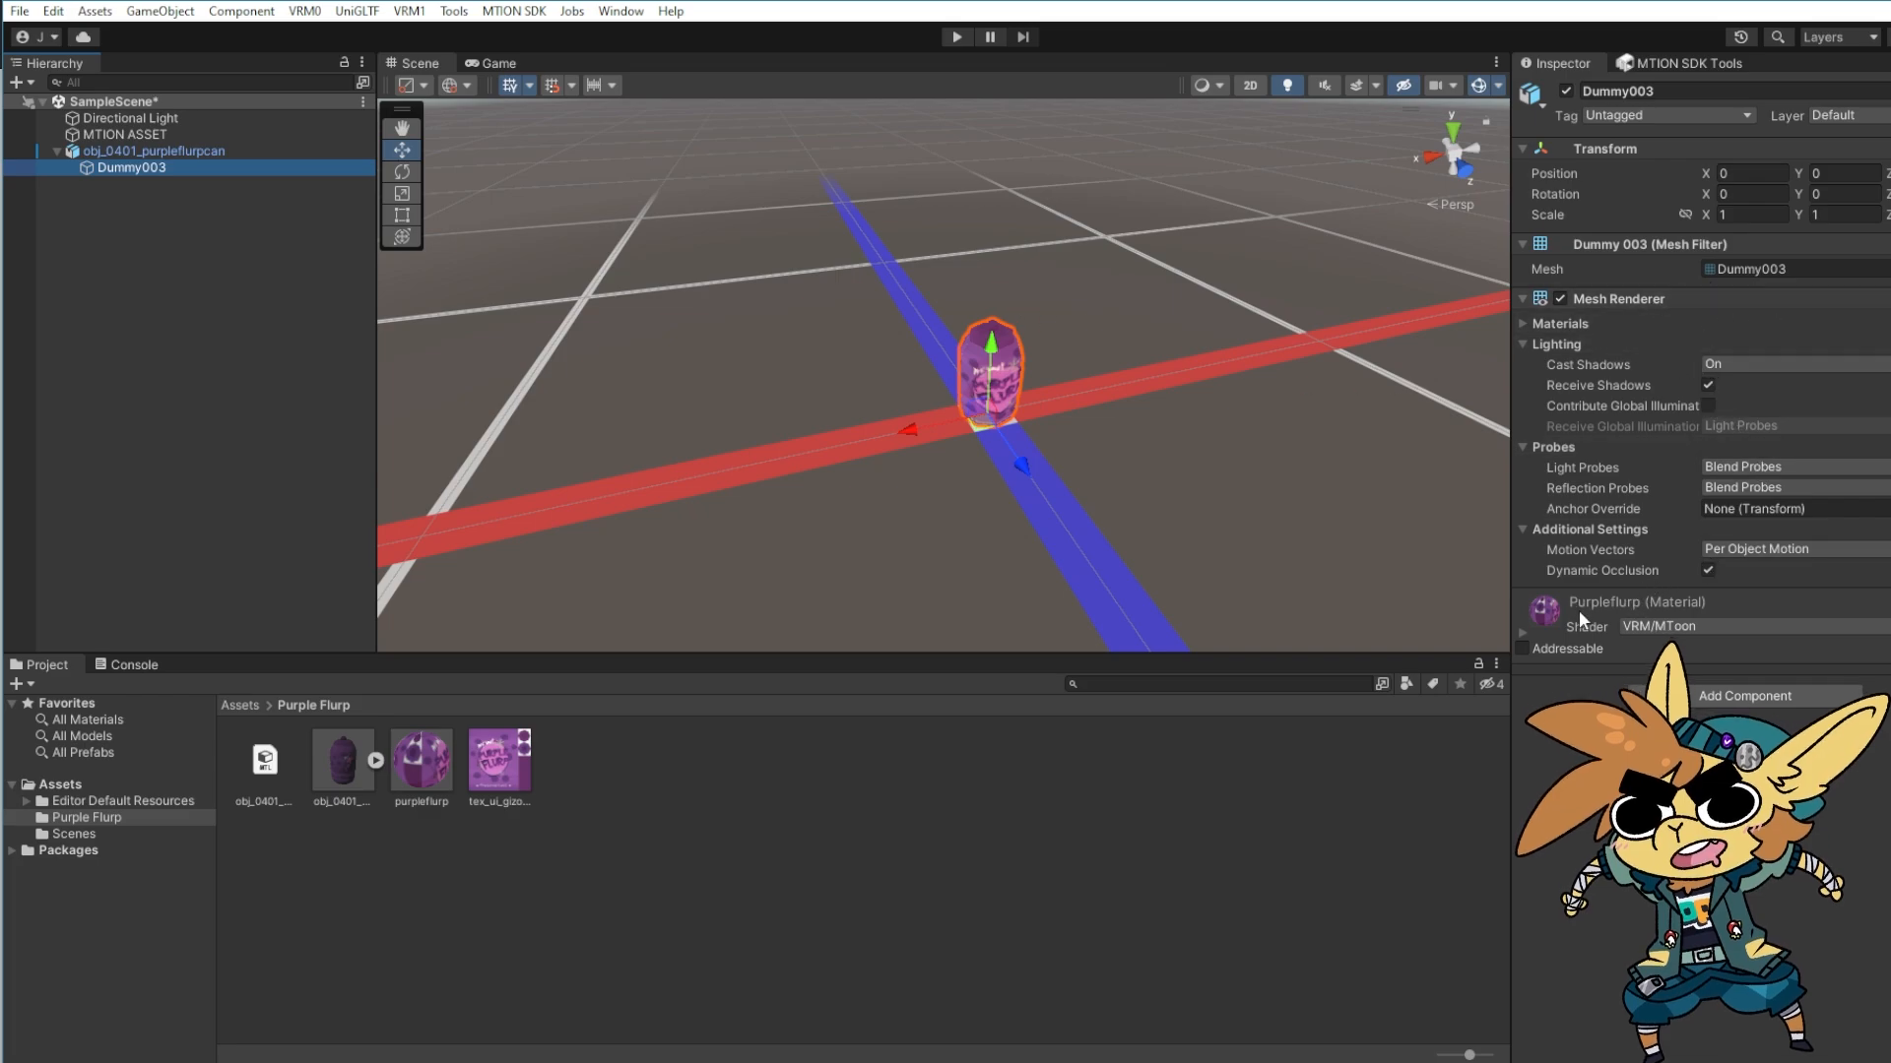
click(1734, 691)
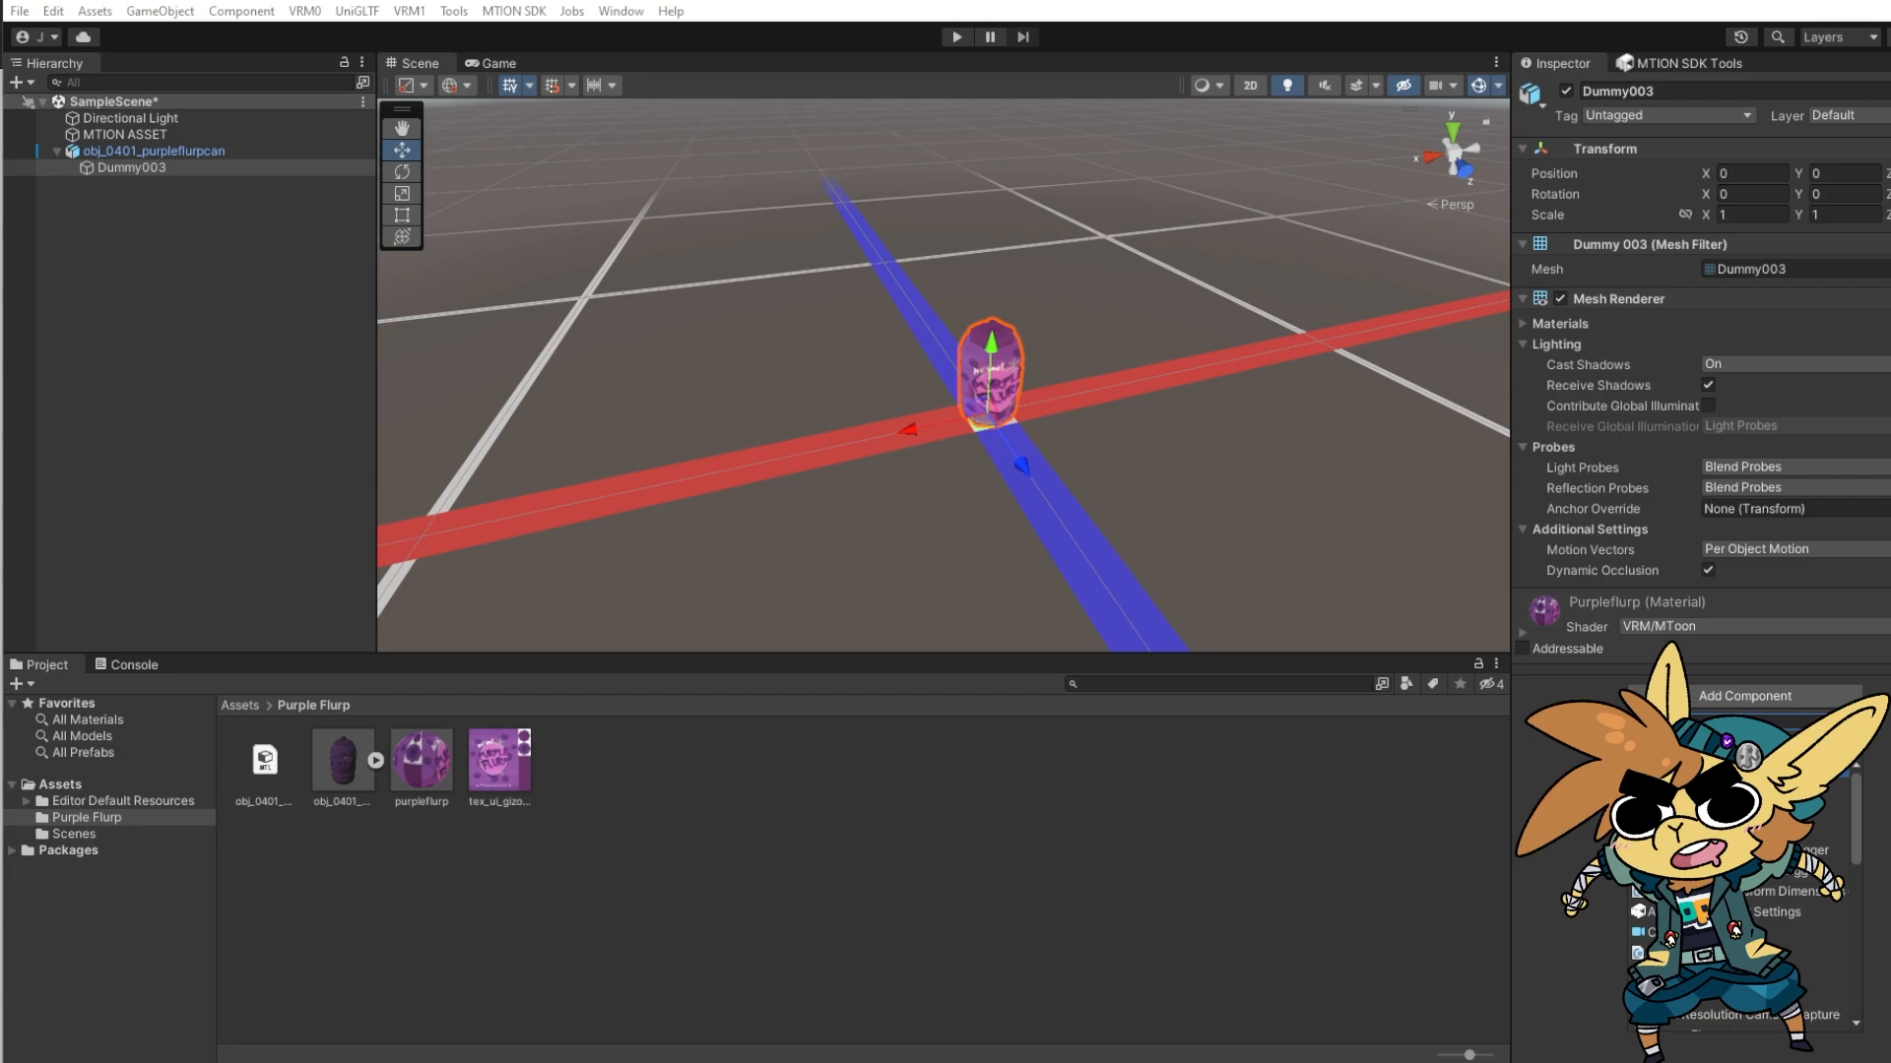
key(Escape)
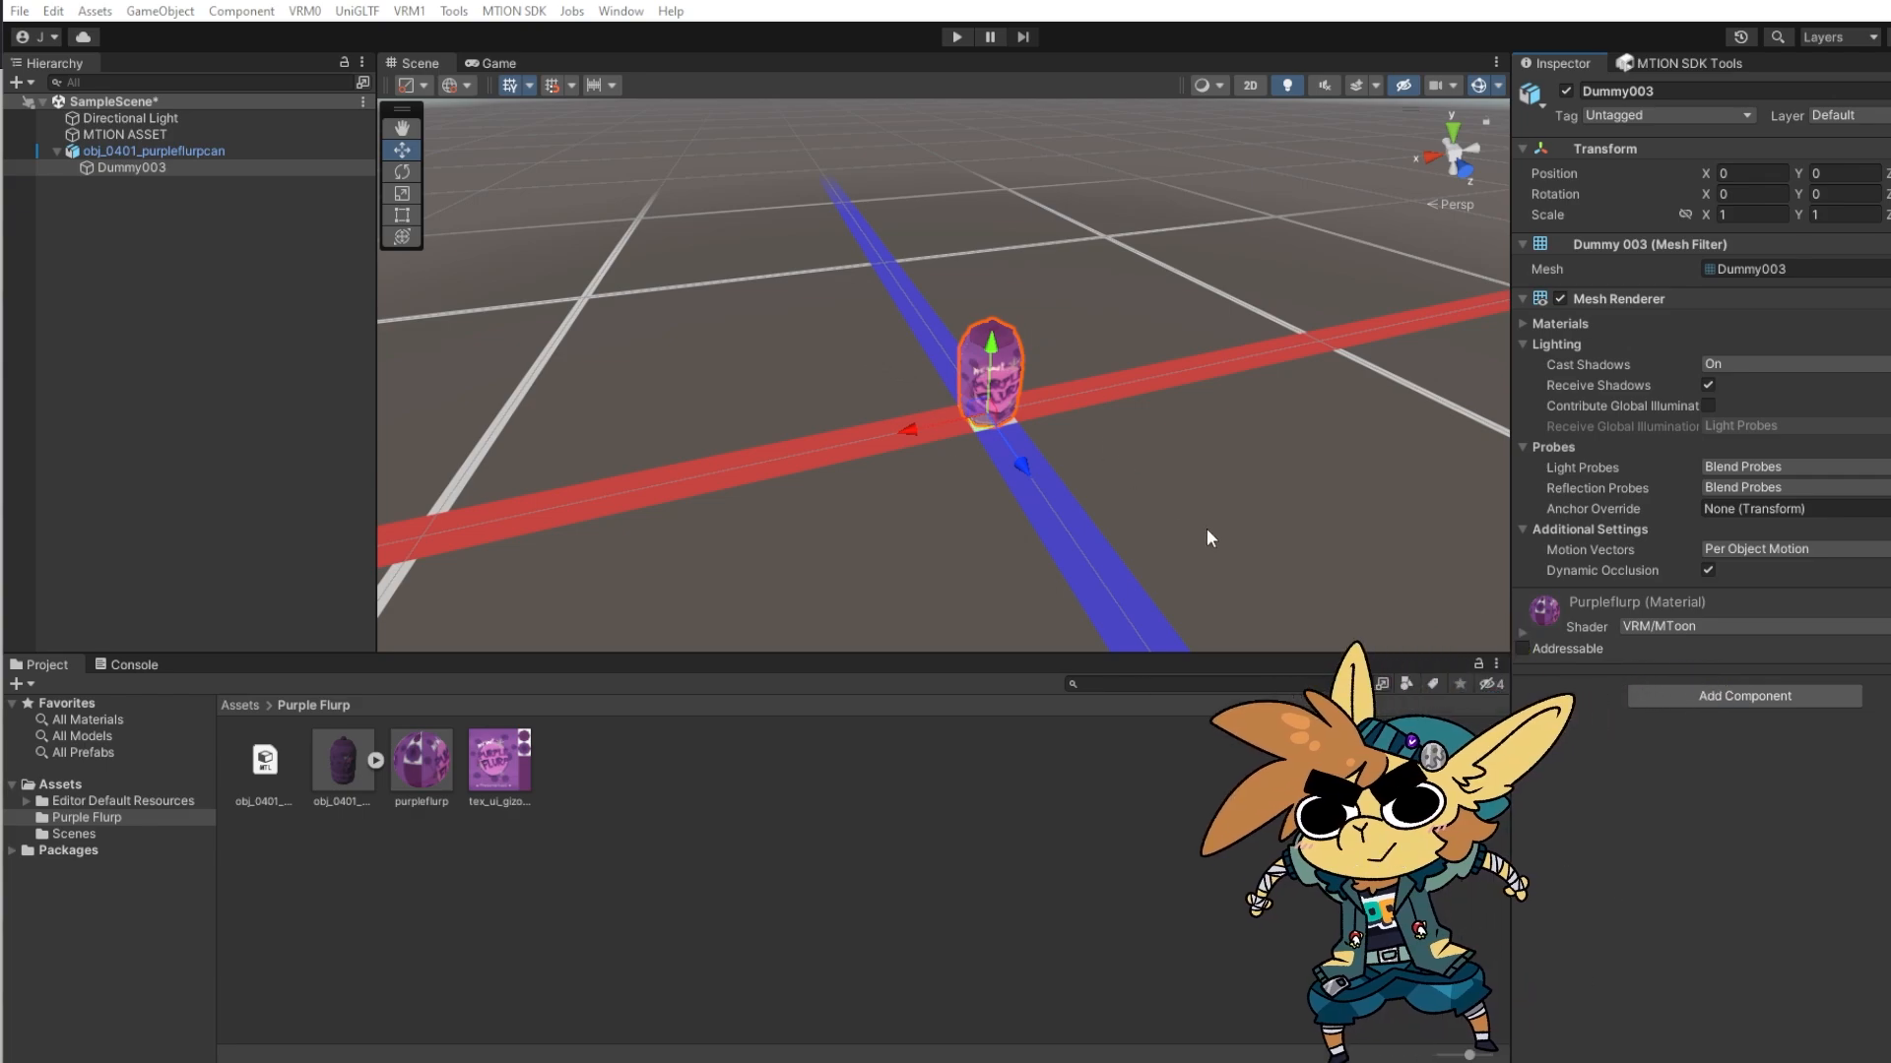
click(1073, 412)
click(989, 399)
click(148, 169)
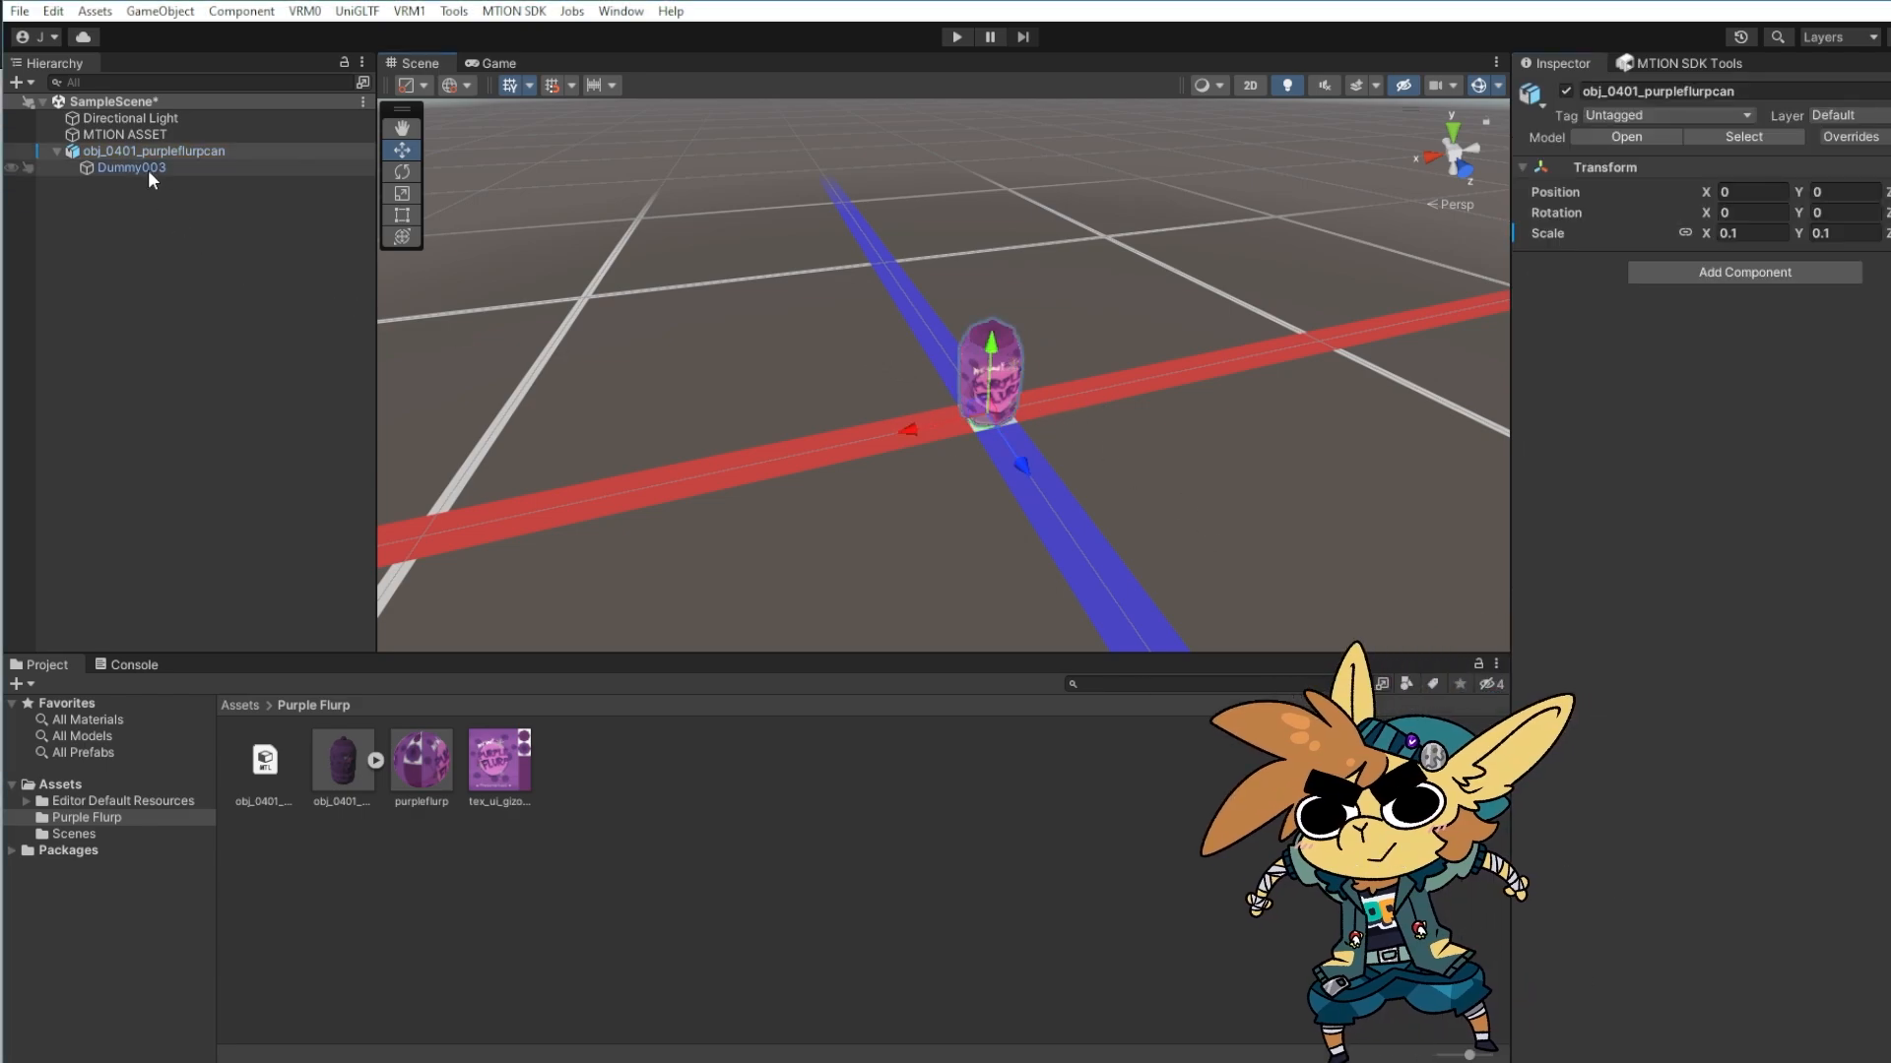
click(1698, 705)
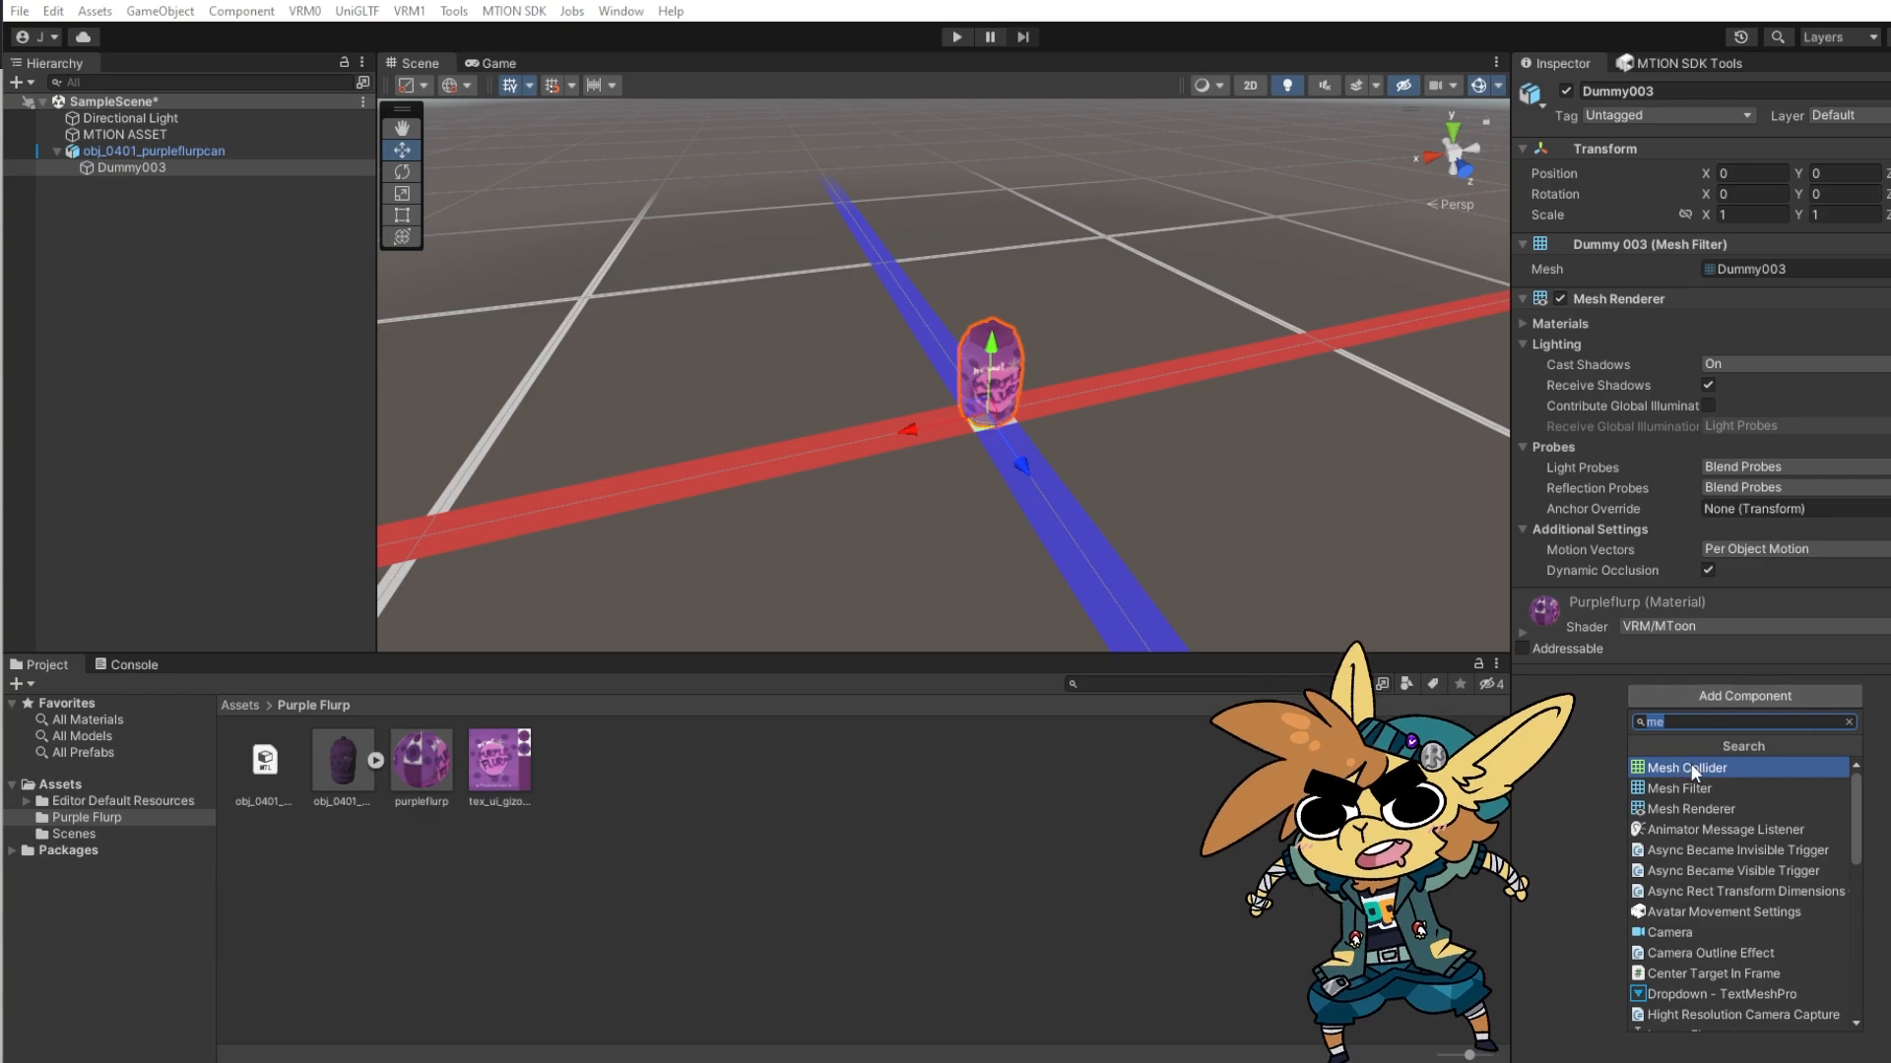
click(934, 860)
Examine the can model's Dummy003 mesh asset in an enlarged preview, rotating it to check its shape
click(518, 774)
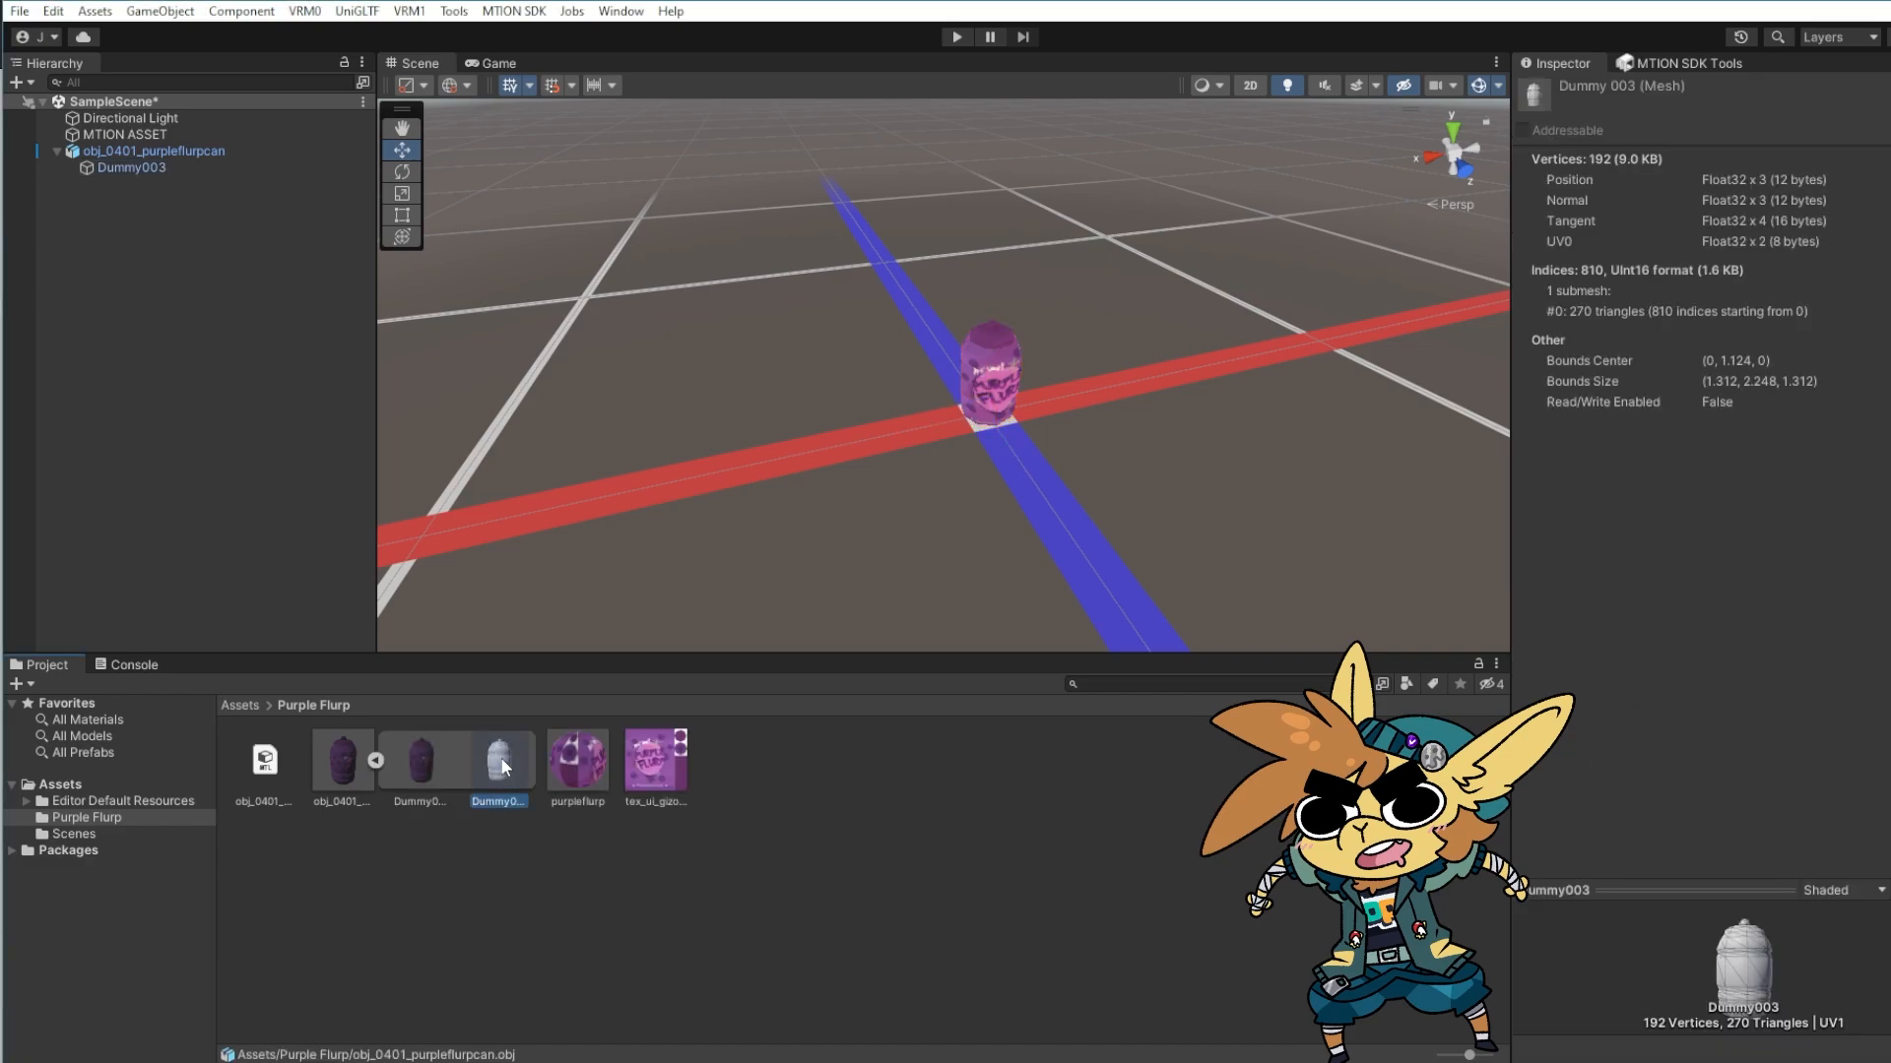
drag(1760, 890, 1760, 616)
mouse_move(1763, 709)
mouse_down()
mouse_move(1776, 777)
mouse_move(1716, 872)
mouse_move(1541, 949)
mouse_move(1859, 913)
mouse_move(1625, 839)
mouse_move(1694, 866)
mouse_move(1787, 820)
mouse_up()
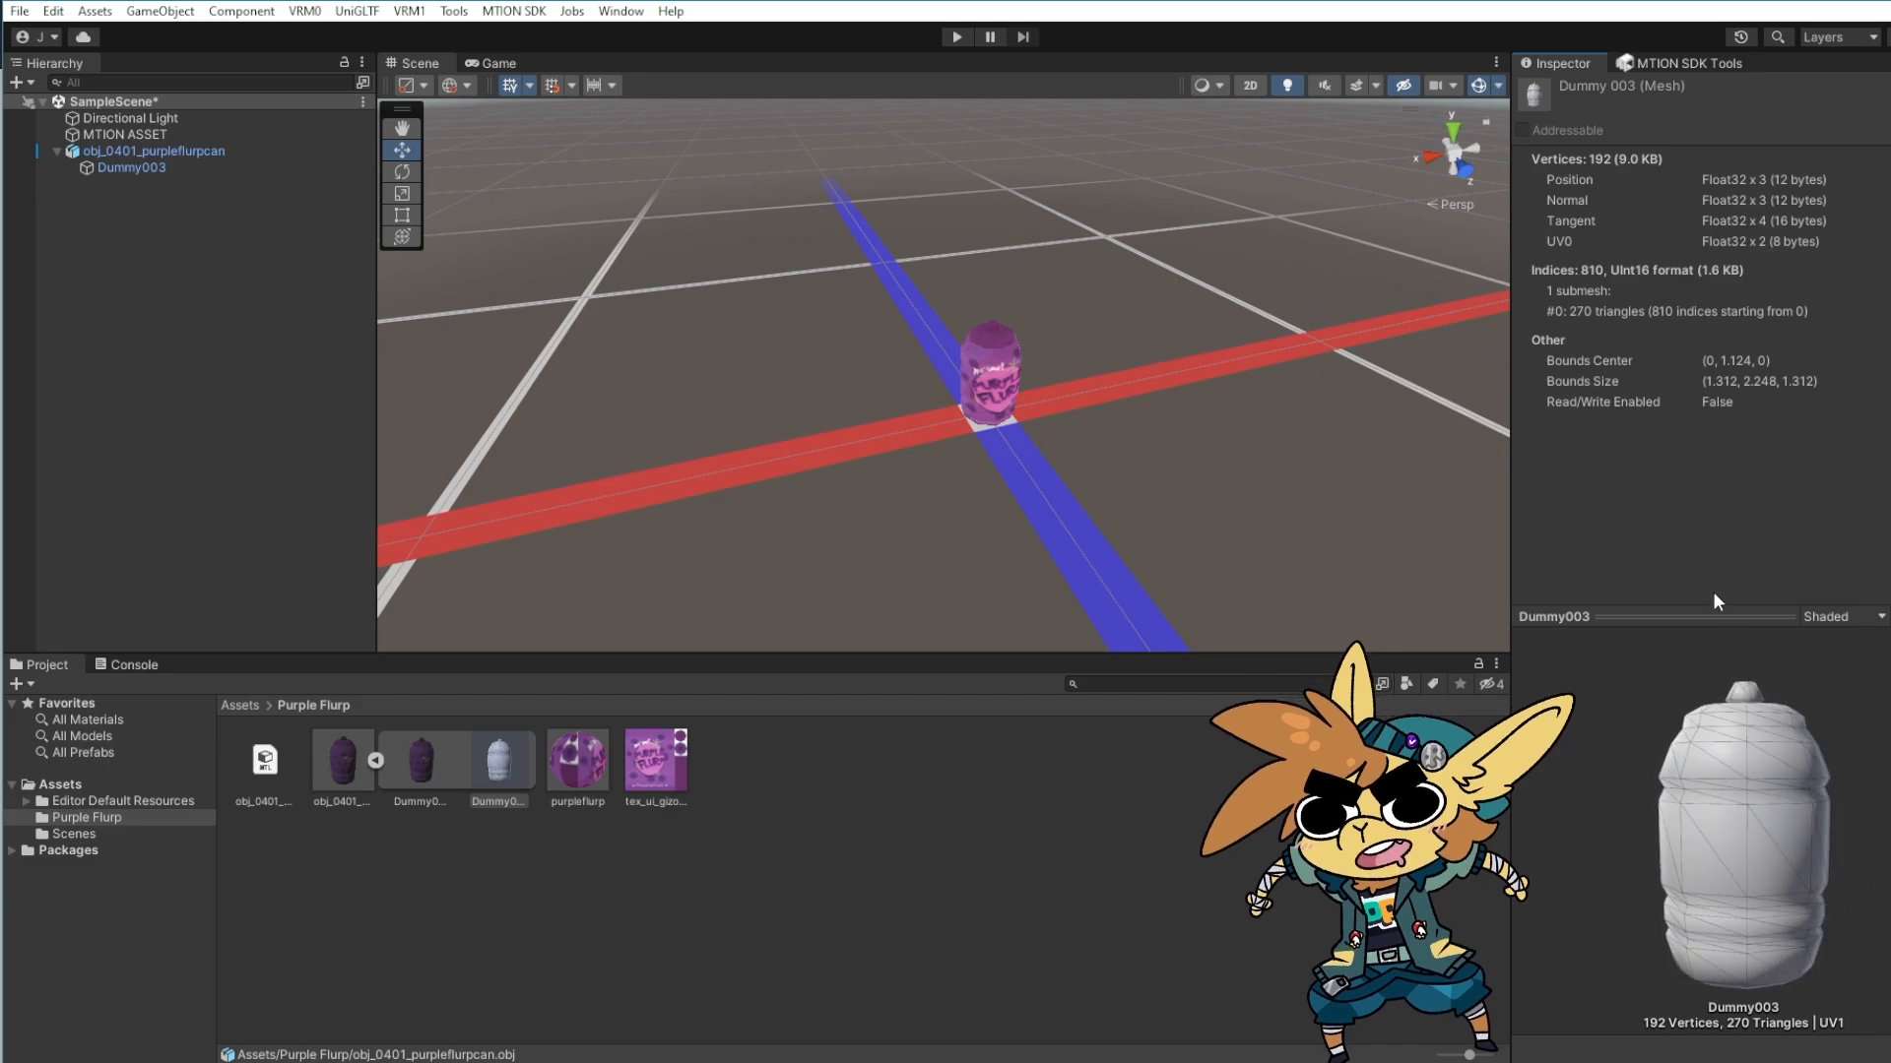
drag(1709, 618, 1656, 947)
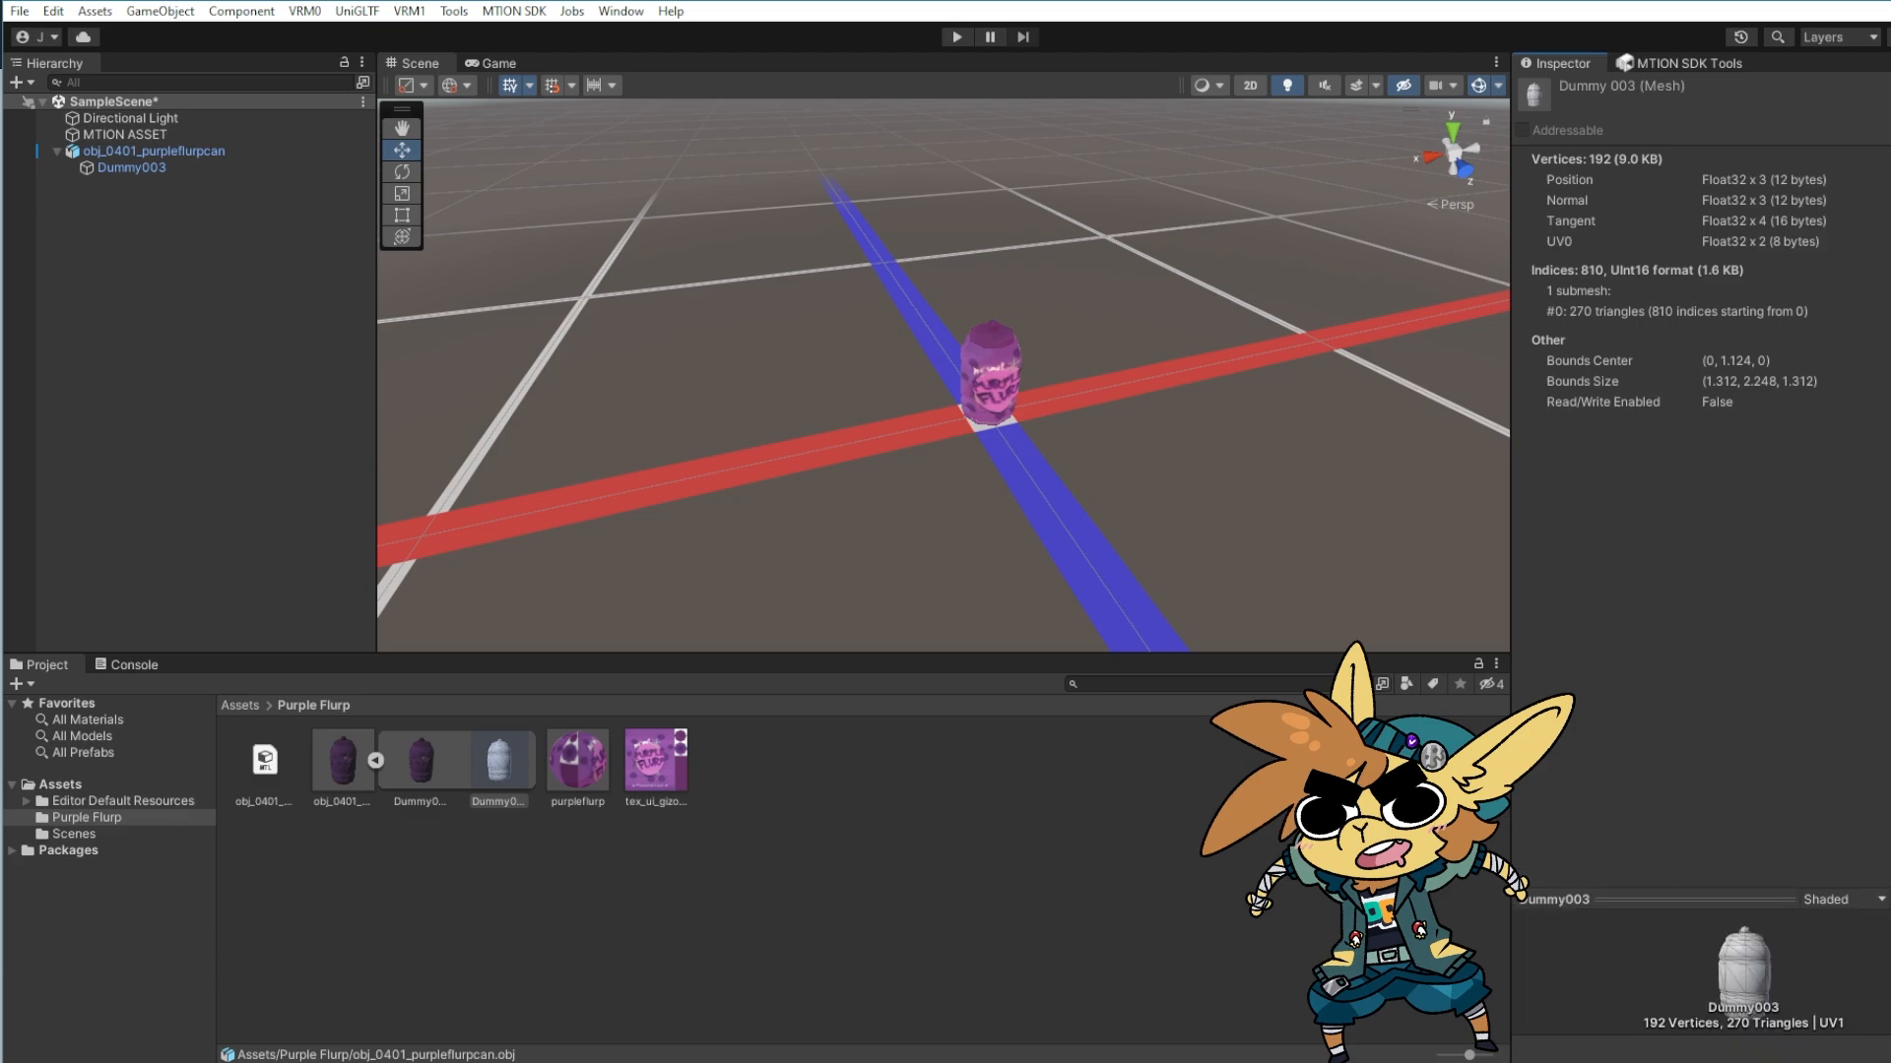
click(376, 759)
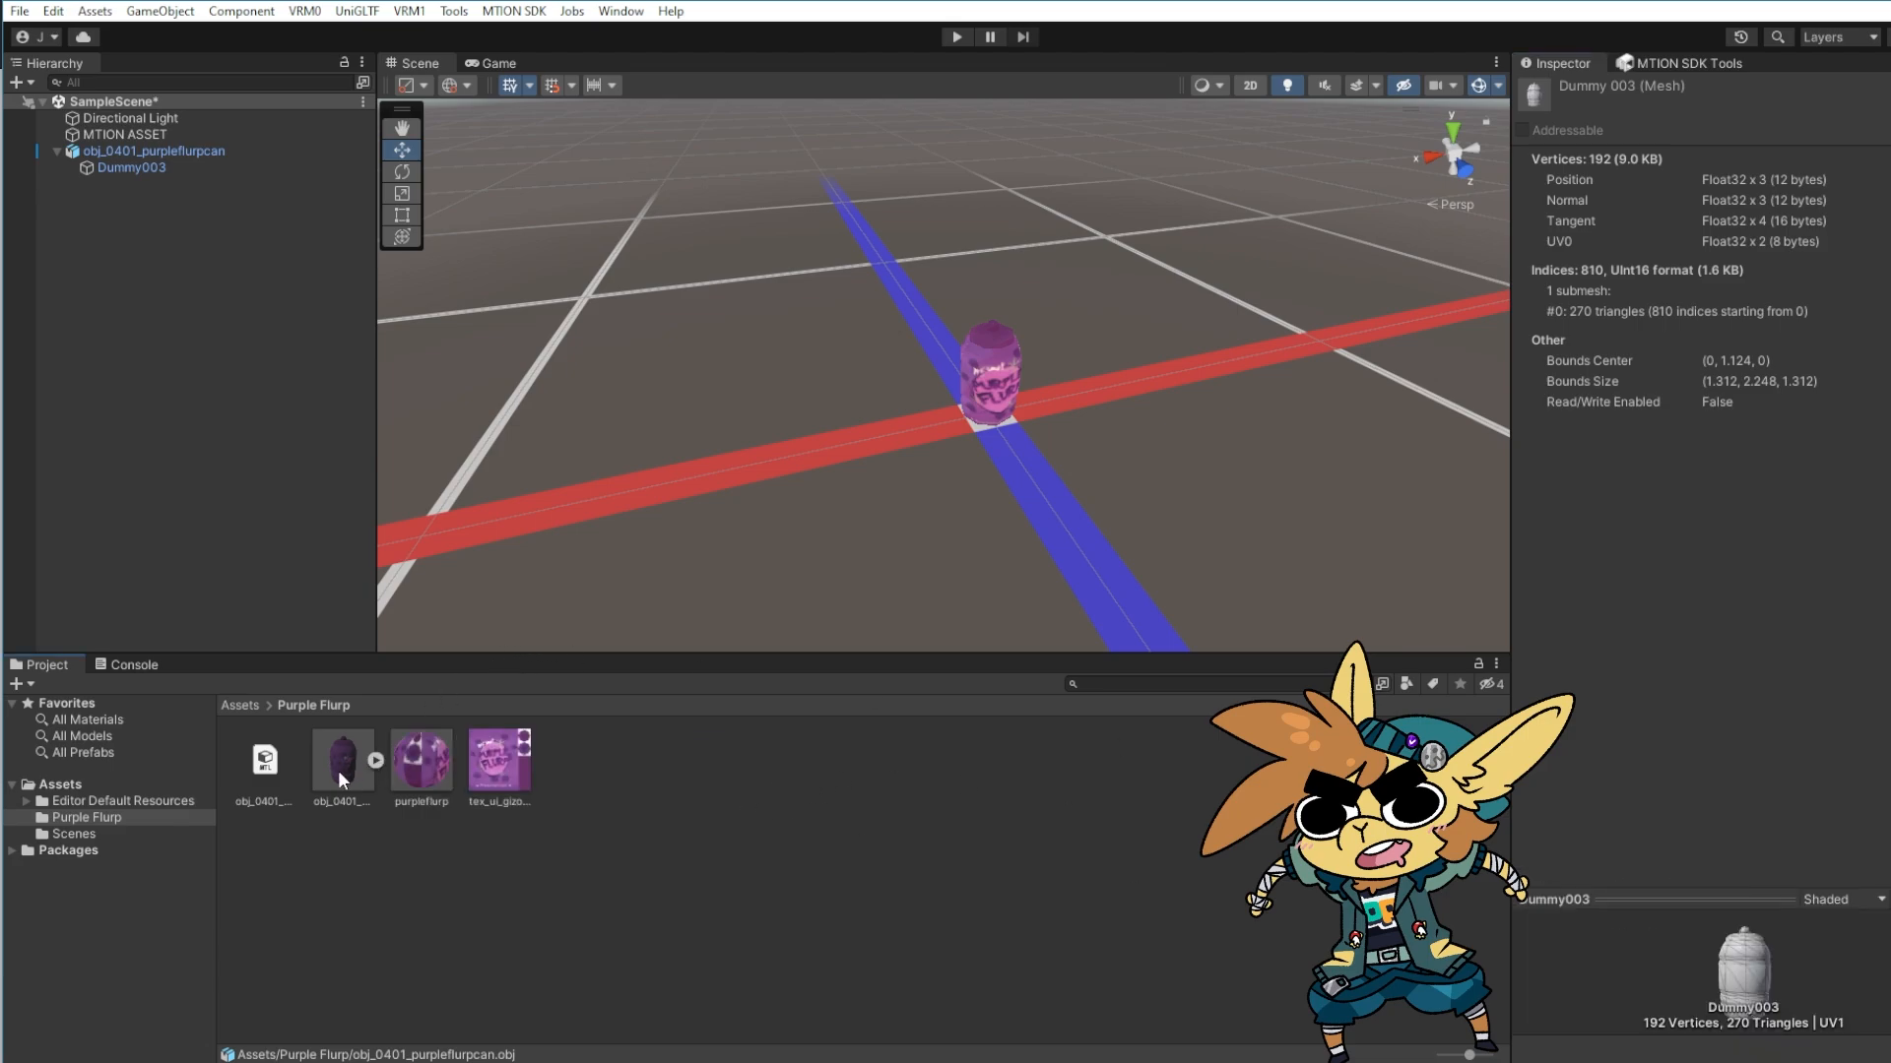
Add a Box Collider component to the Dummy003 object
click(154, 165)
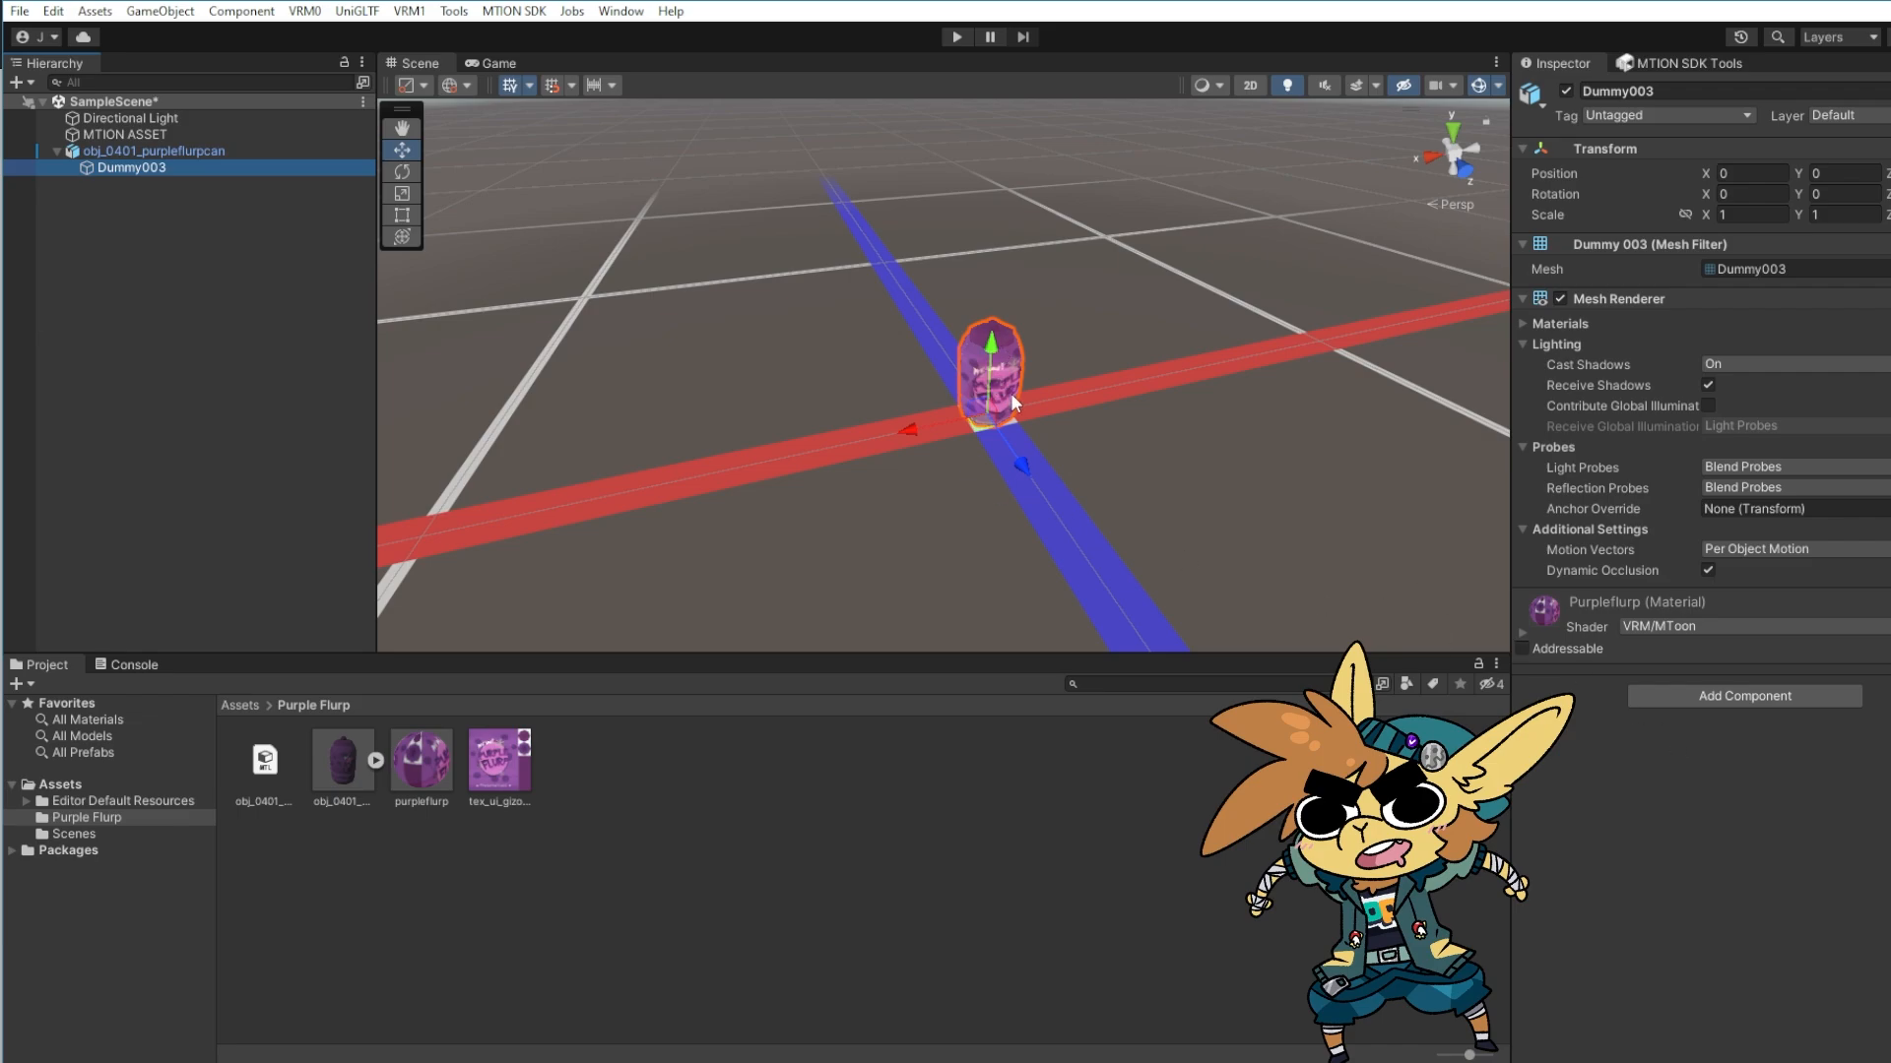
click(1734, 697)
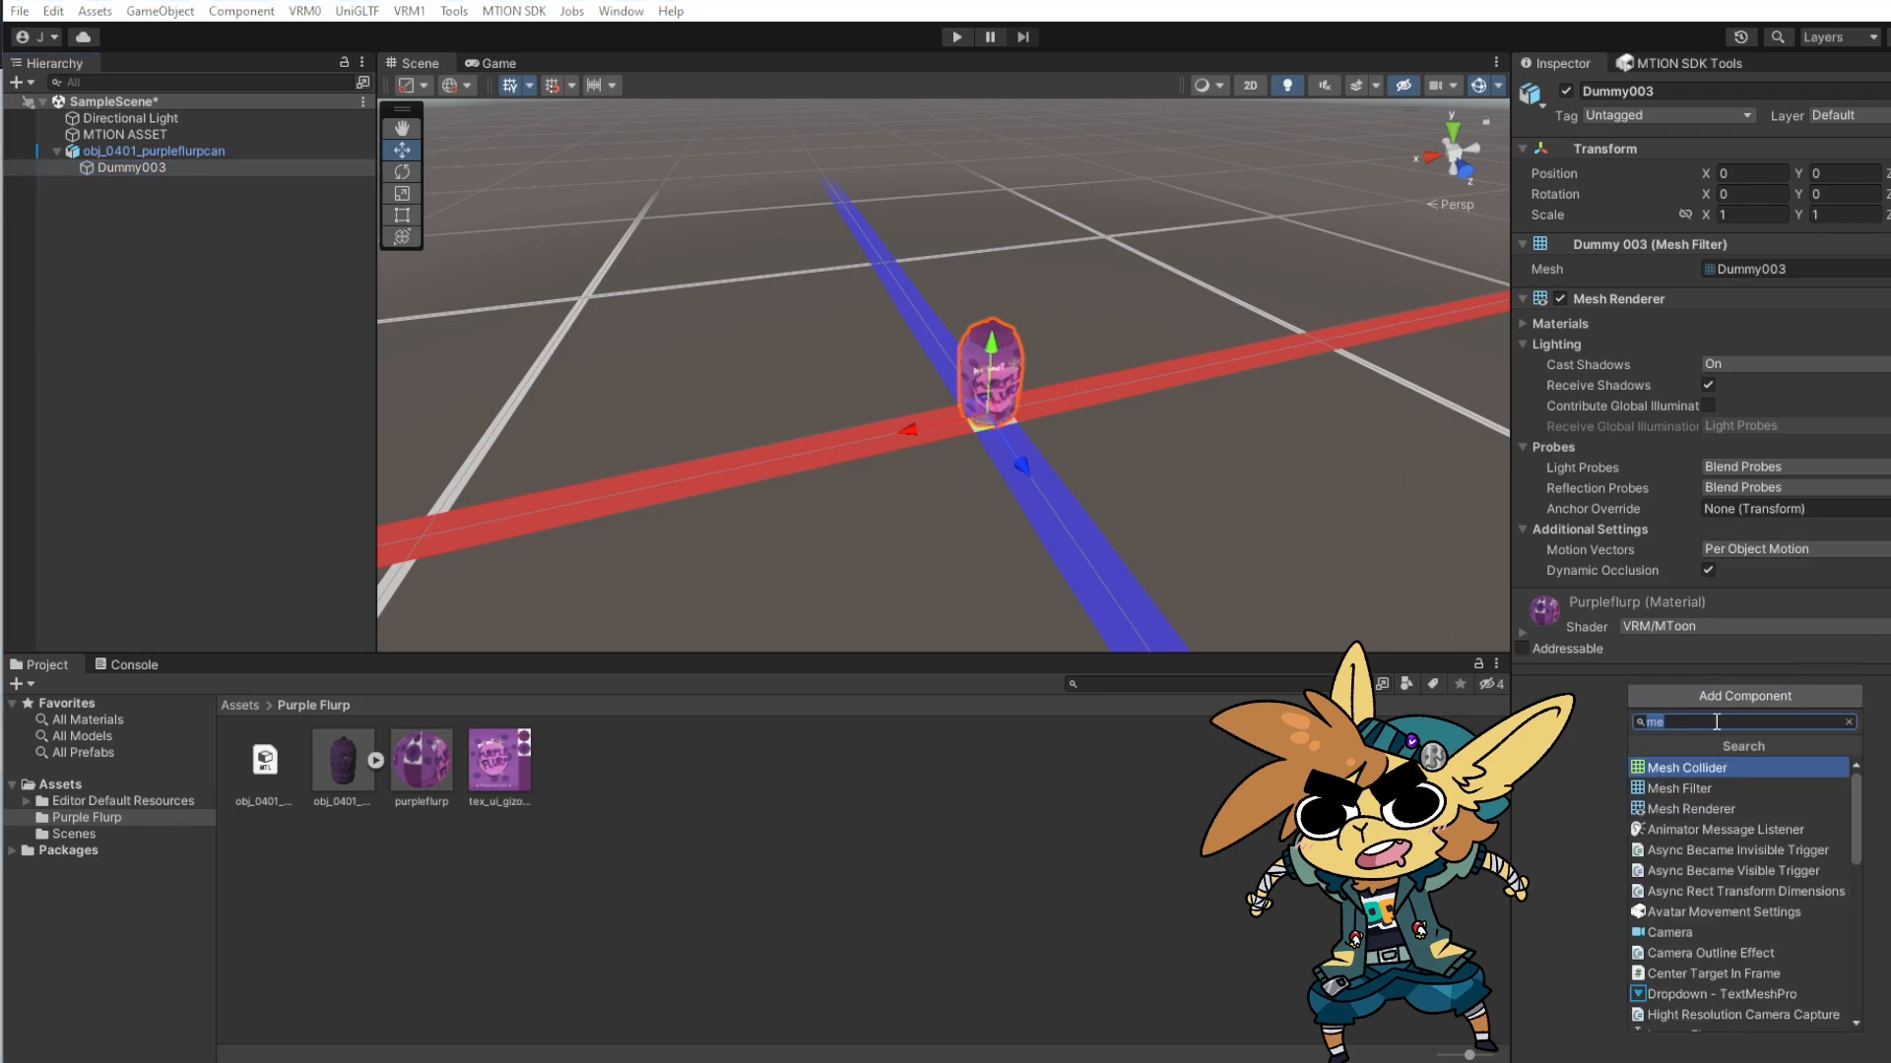
text(collider)
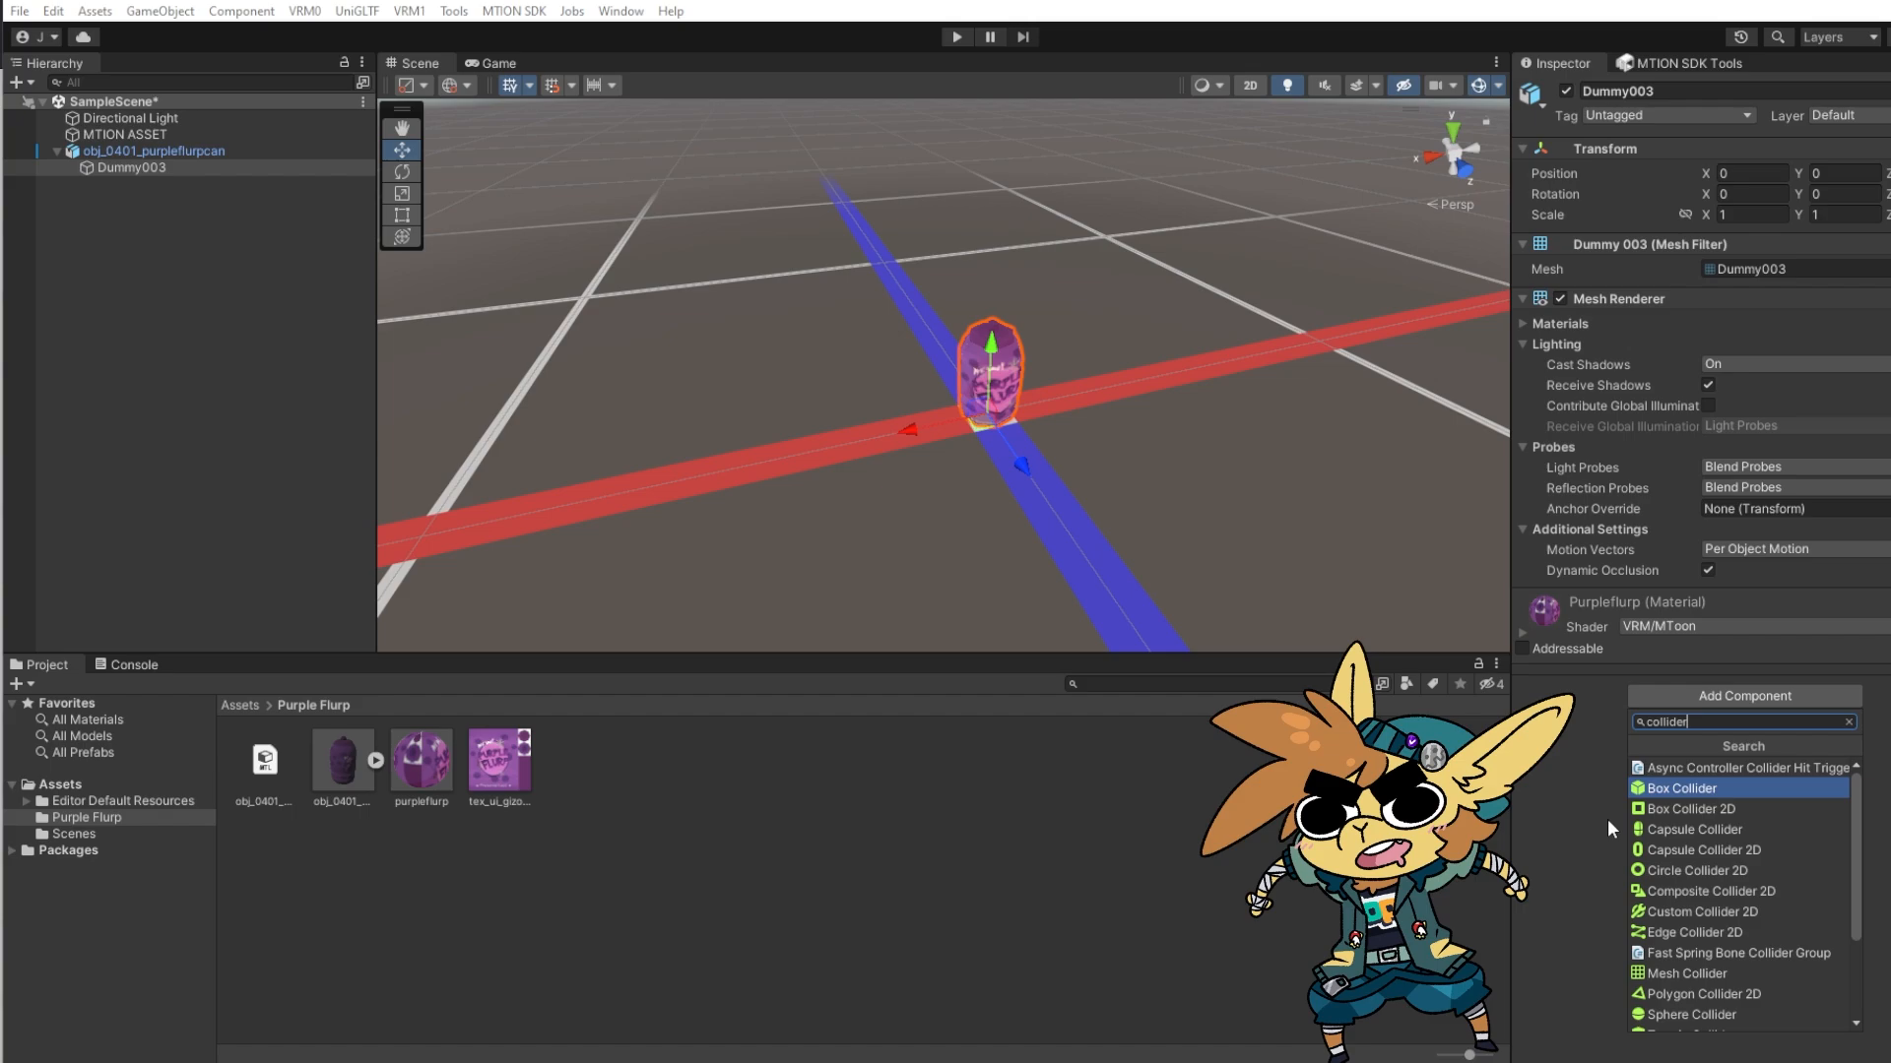
click(1682, 788)
Examine how the box collider's outline fits around the can from near, far and different angles
right_drag(1071, 356, 1066, 256)
key(w)
key(s)
key(d)
key(w)
key(s)
key(w)
key(s)
key(w)
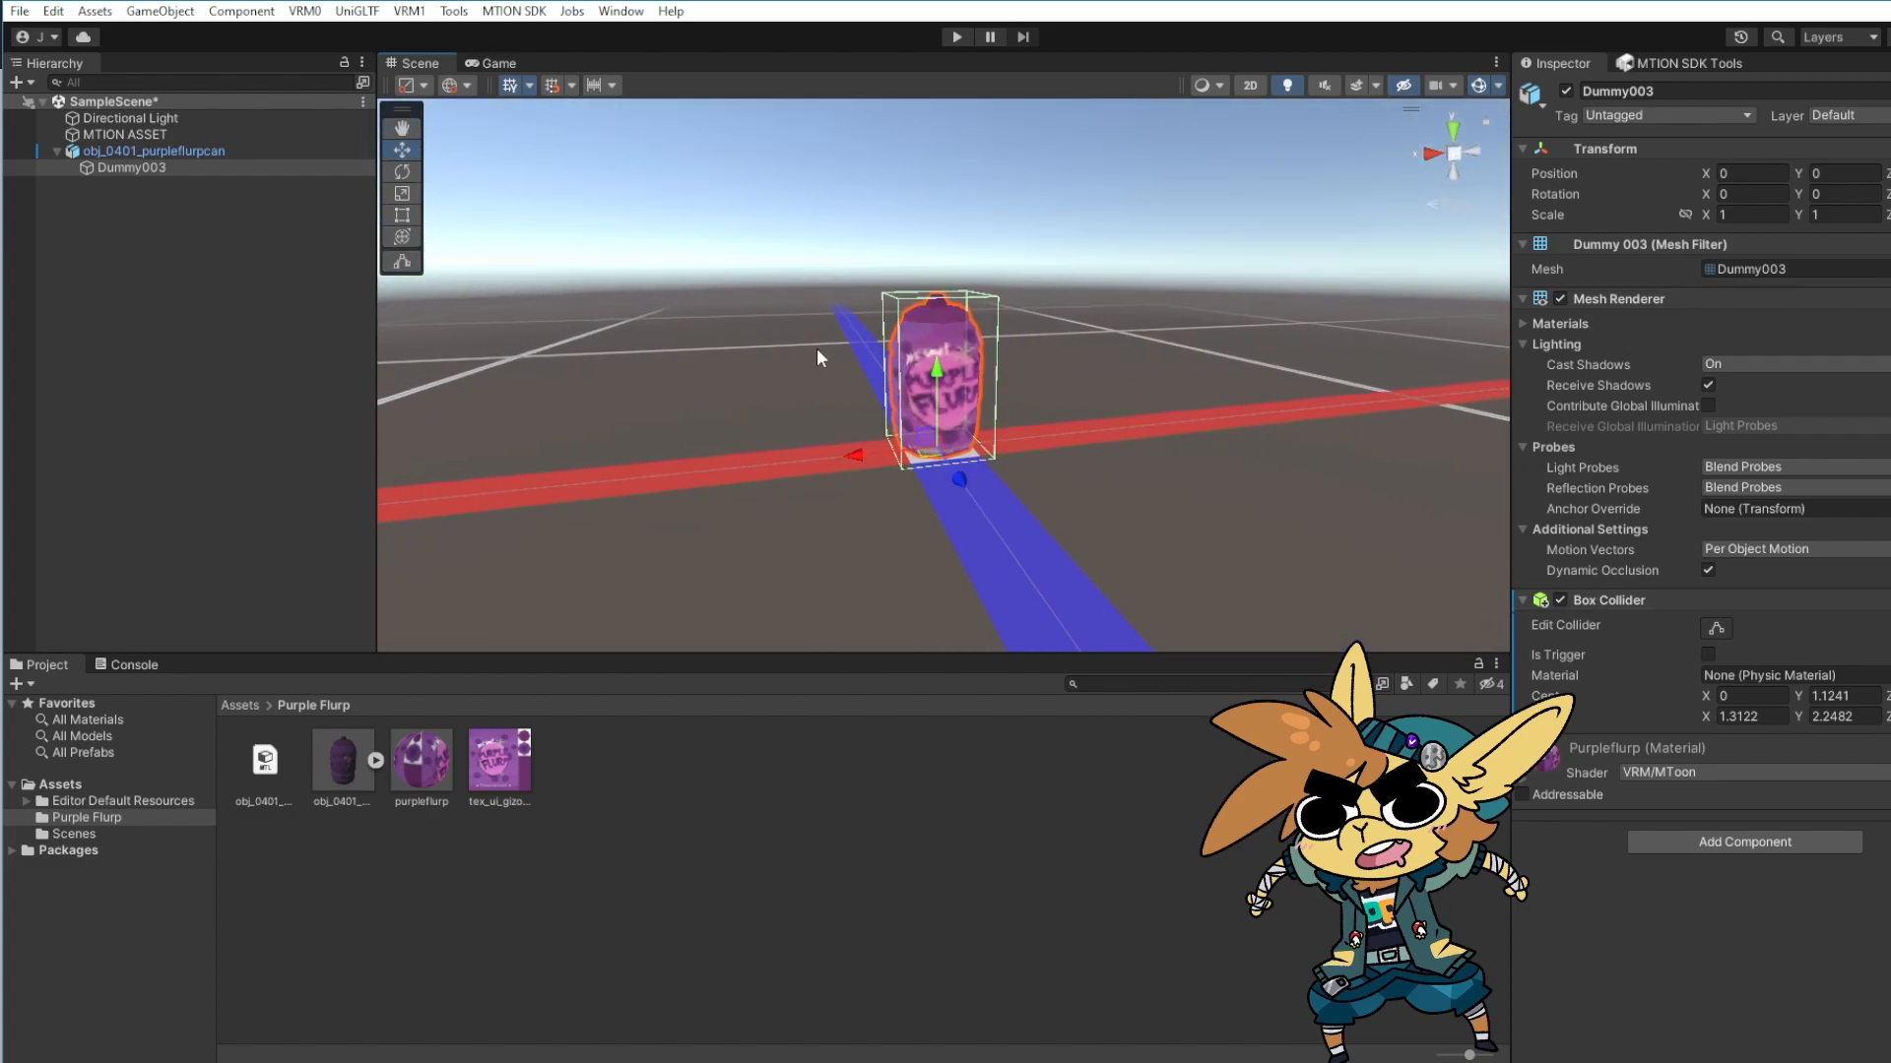
right_drag(1062, 333, 1002, 325)
key(w)
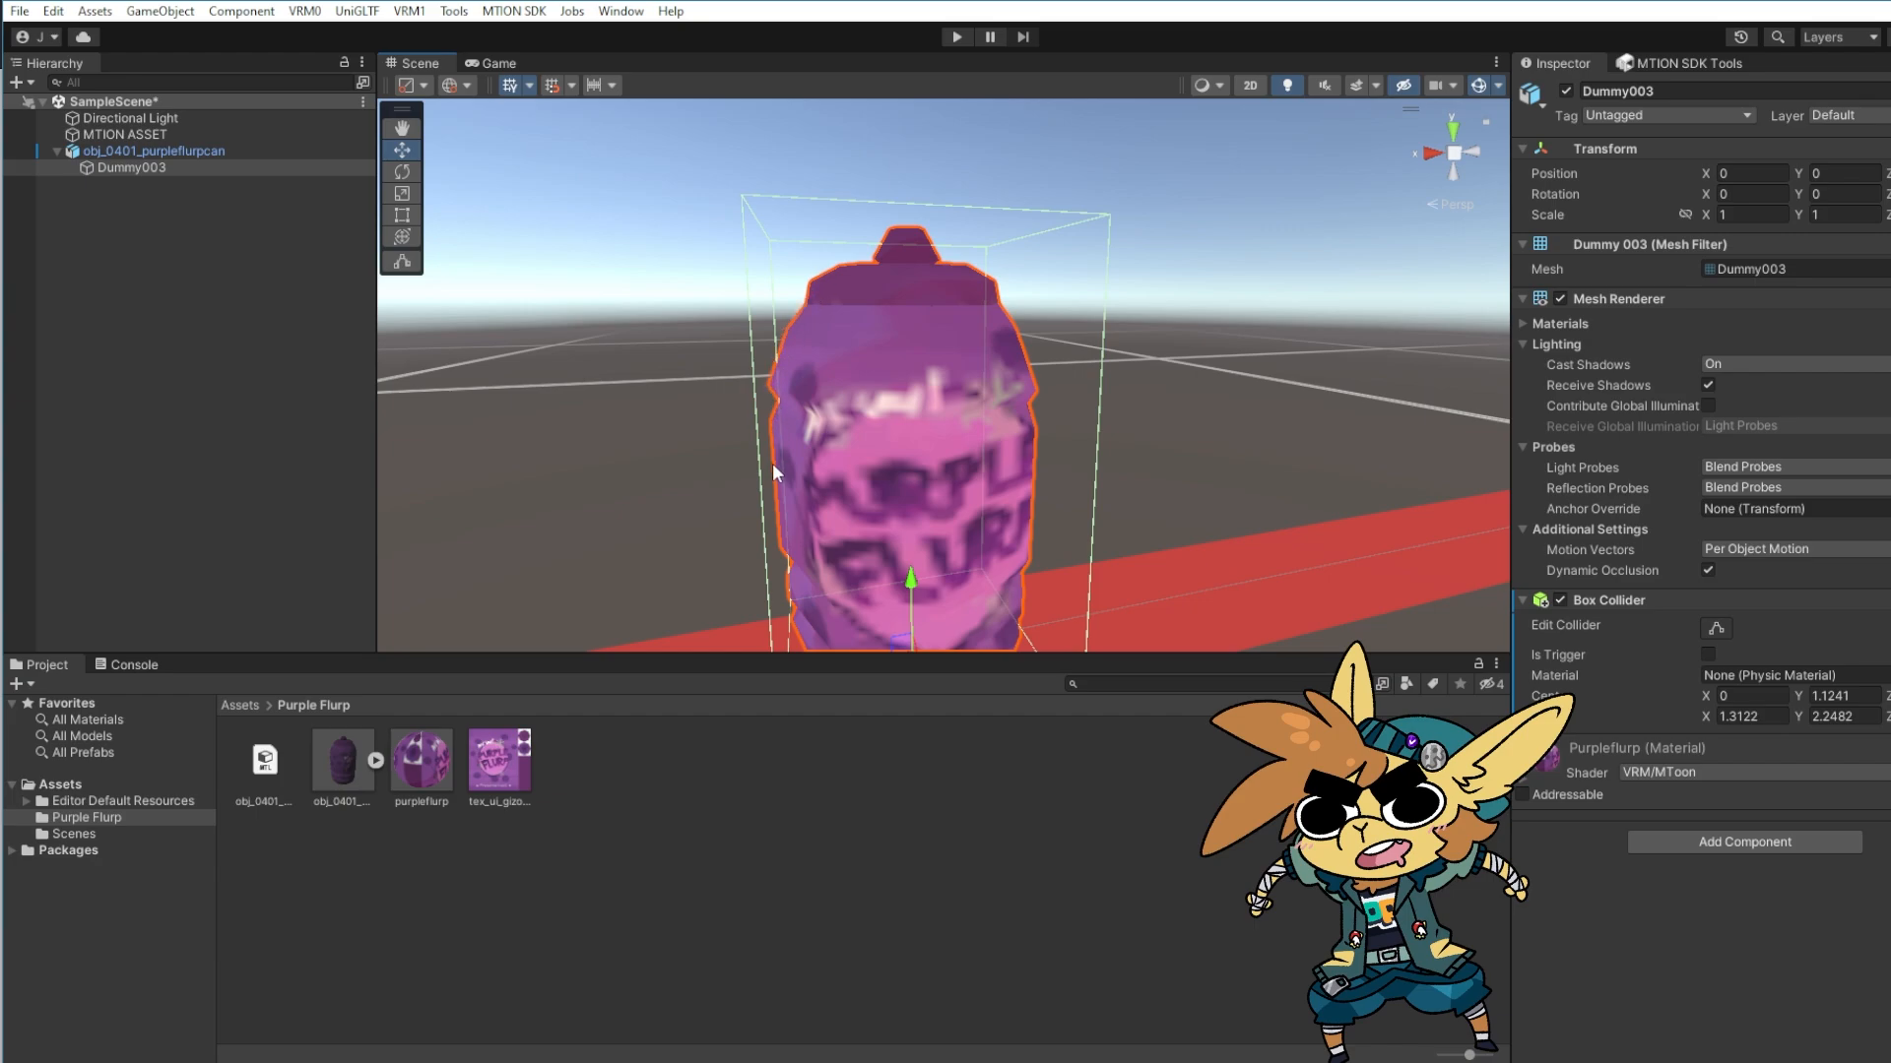
right_drag(781, 543, 1004, 532)
key(s)
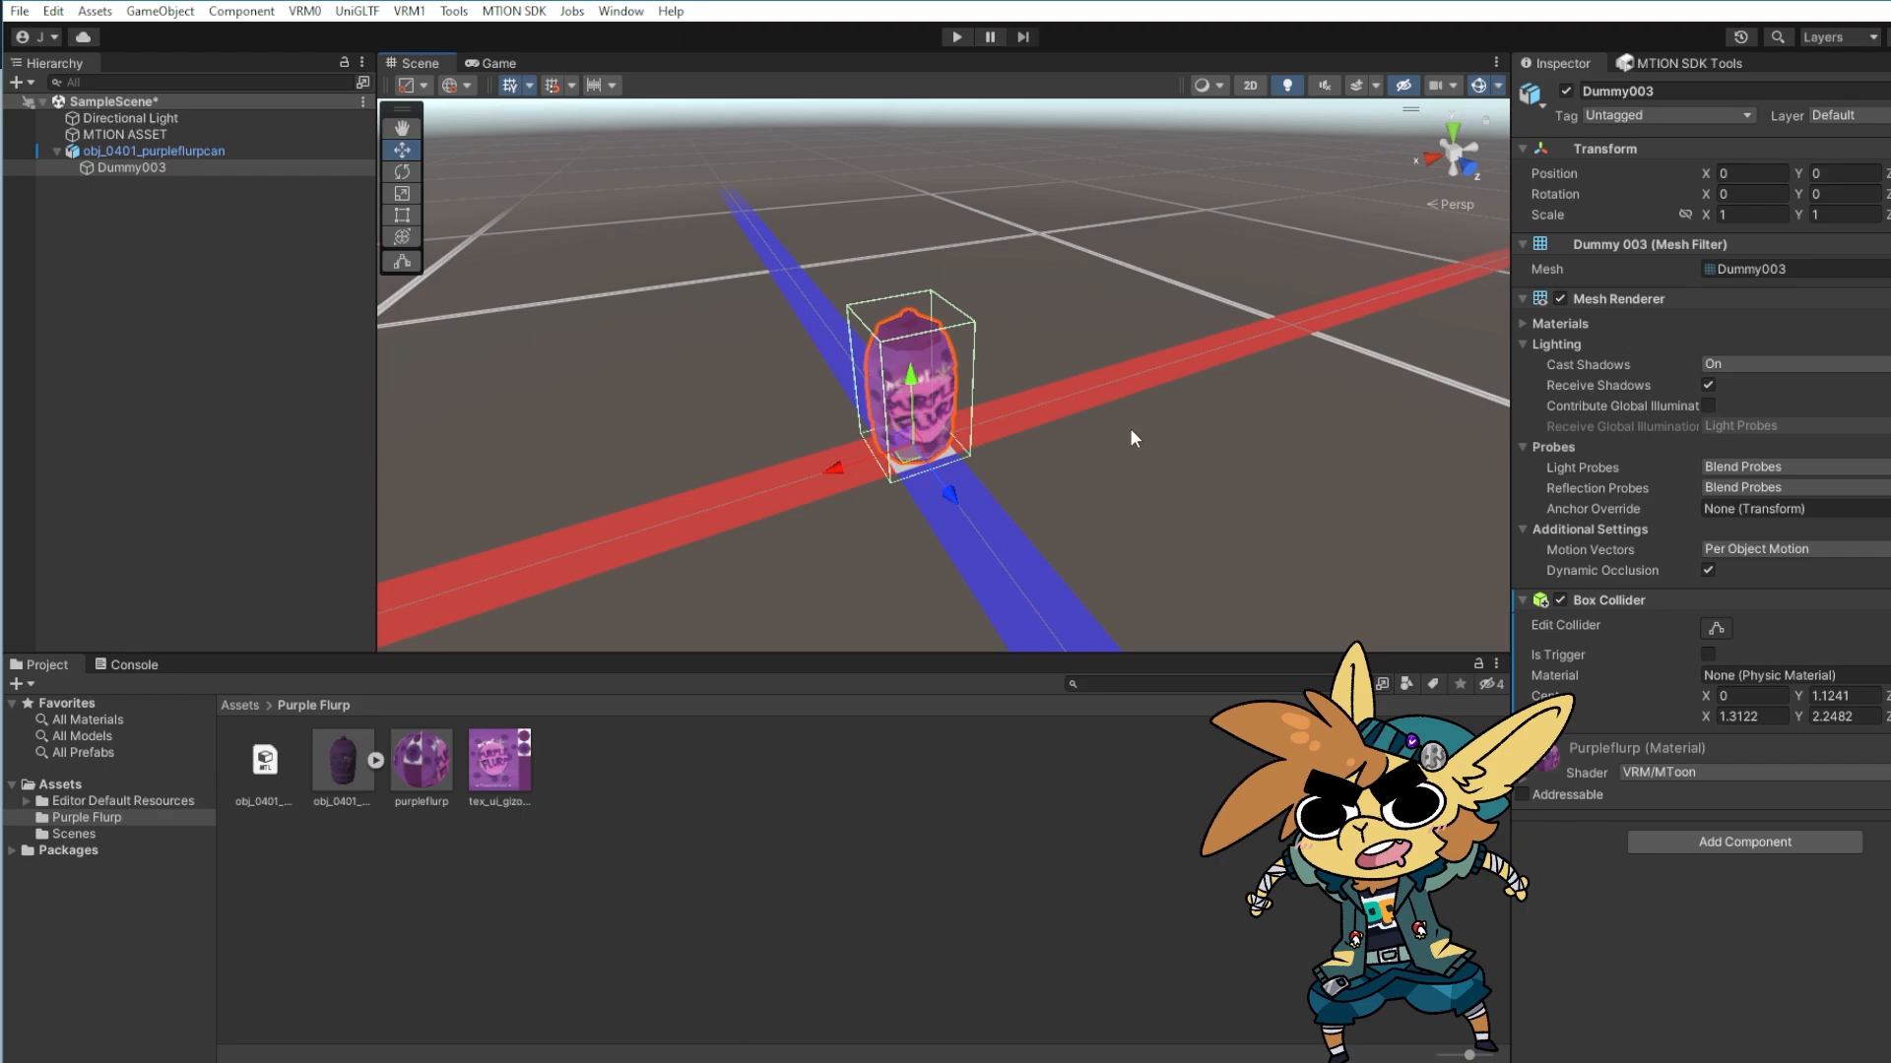
Add a Rigidbody component to the Dummy003 object and collapse its settings
click(981, 357)
click(971, 360)
right_drag(970, 360, 1161, 410)
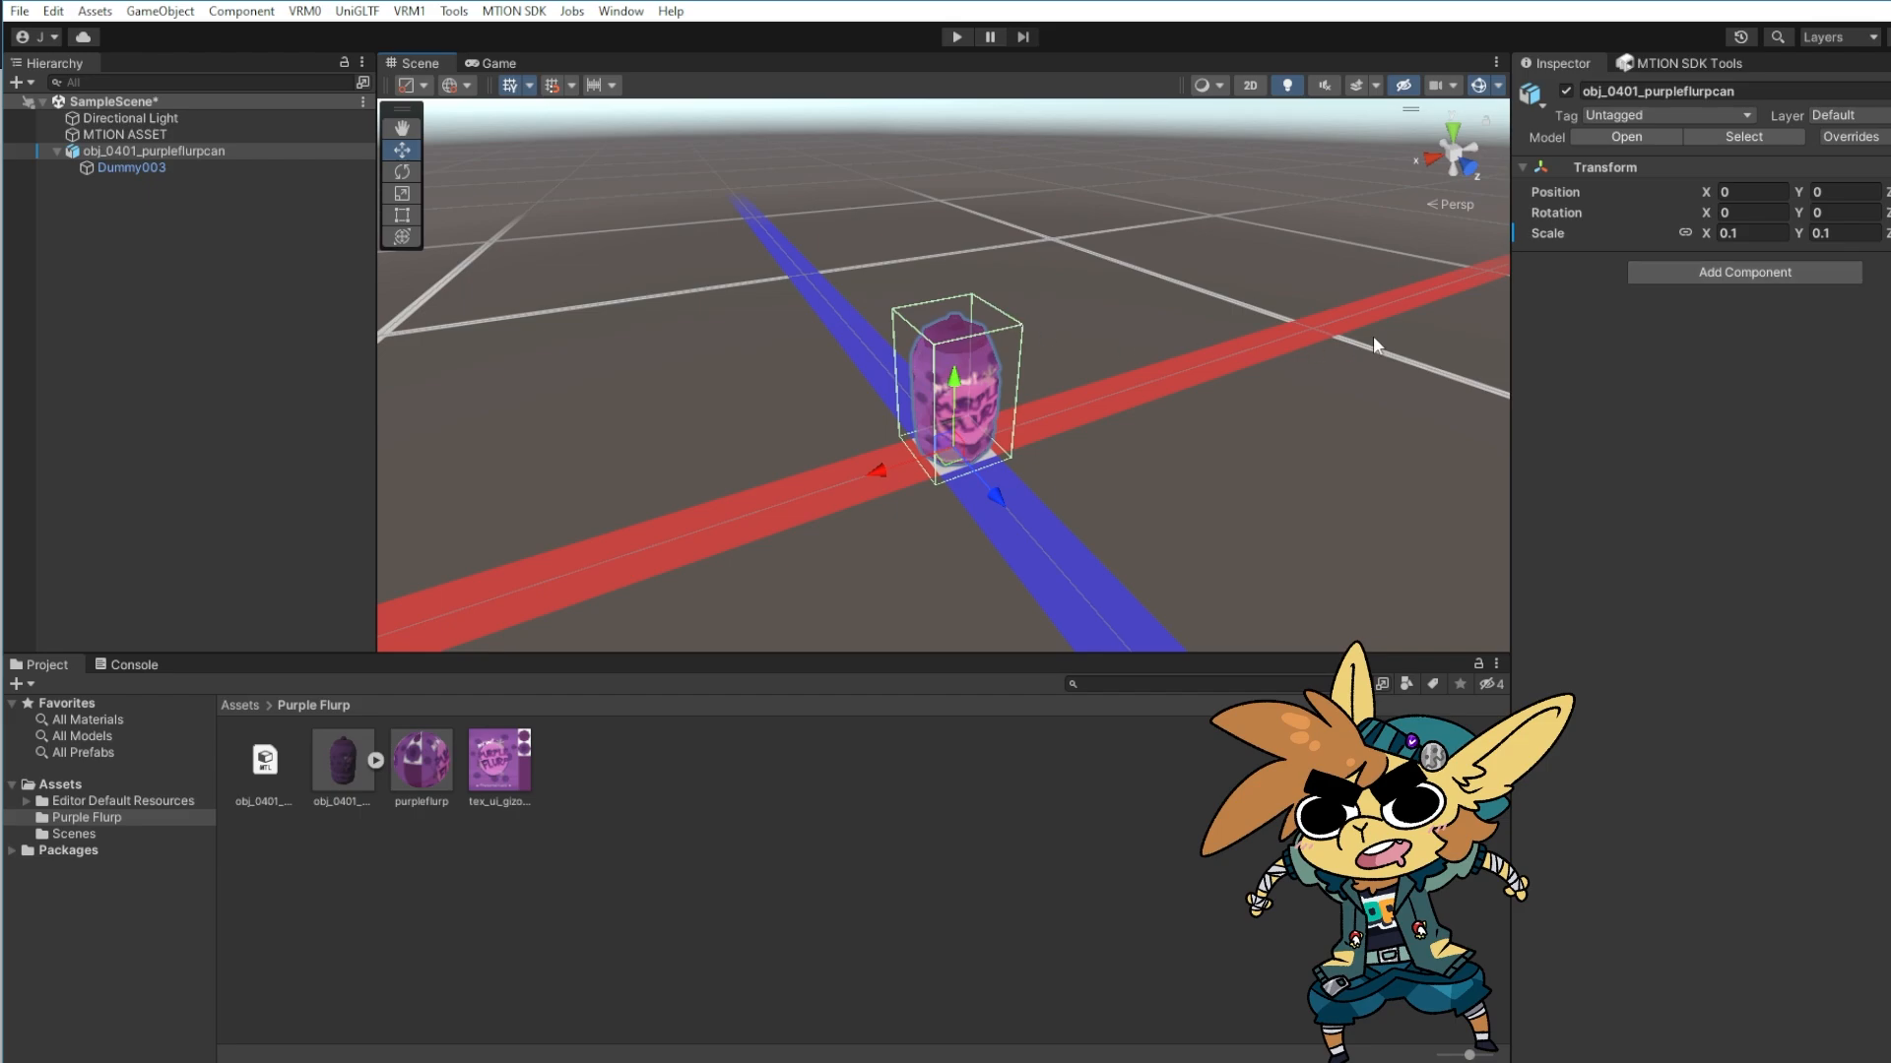
click(150, 148)
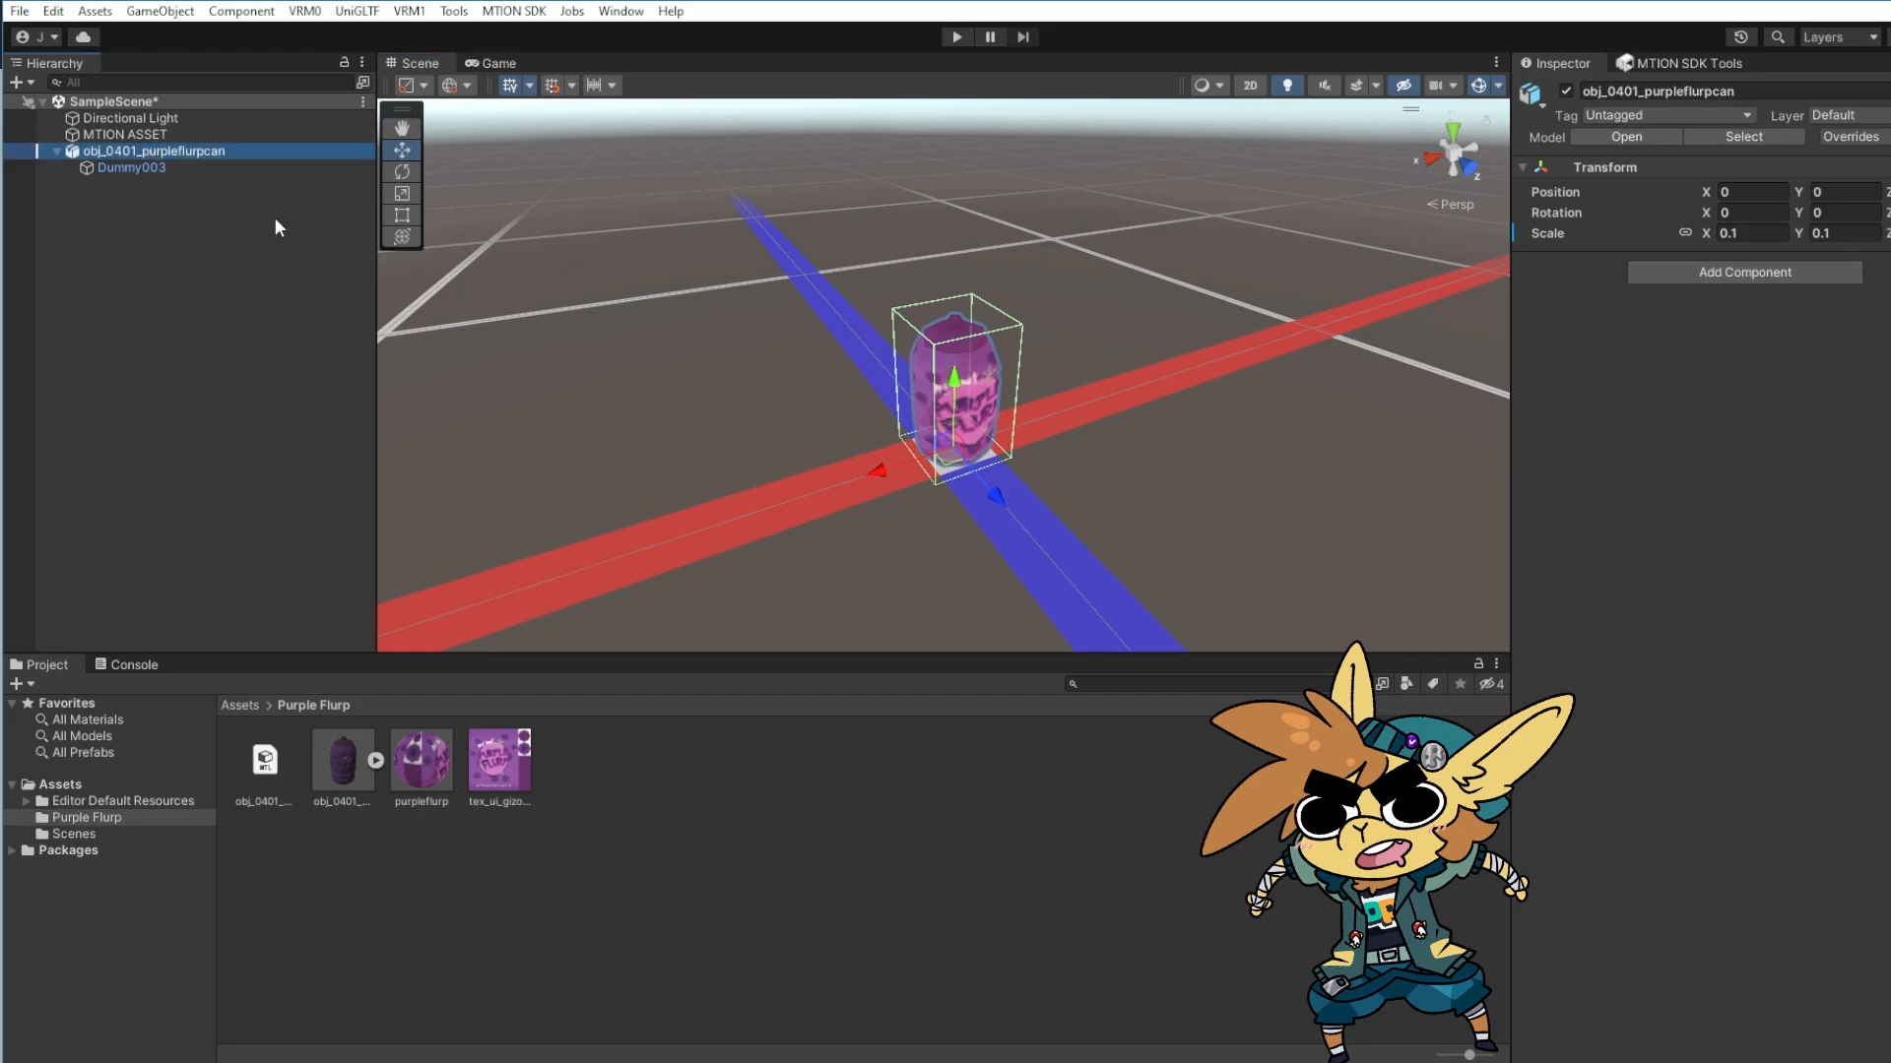
click(176, 163)
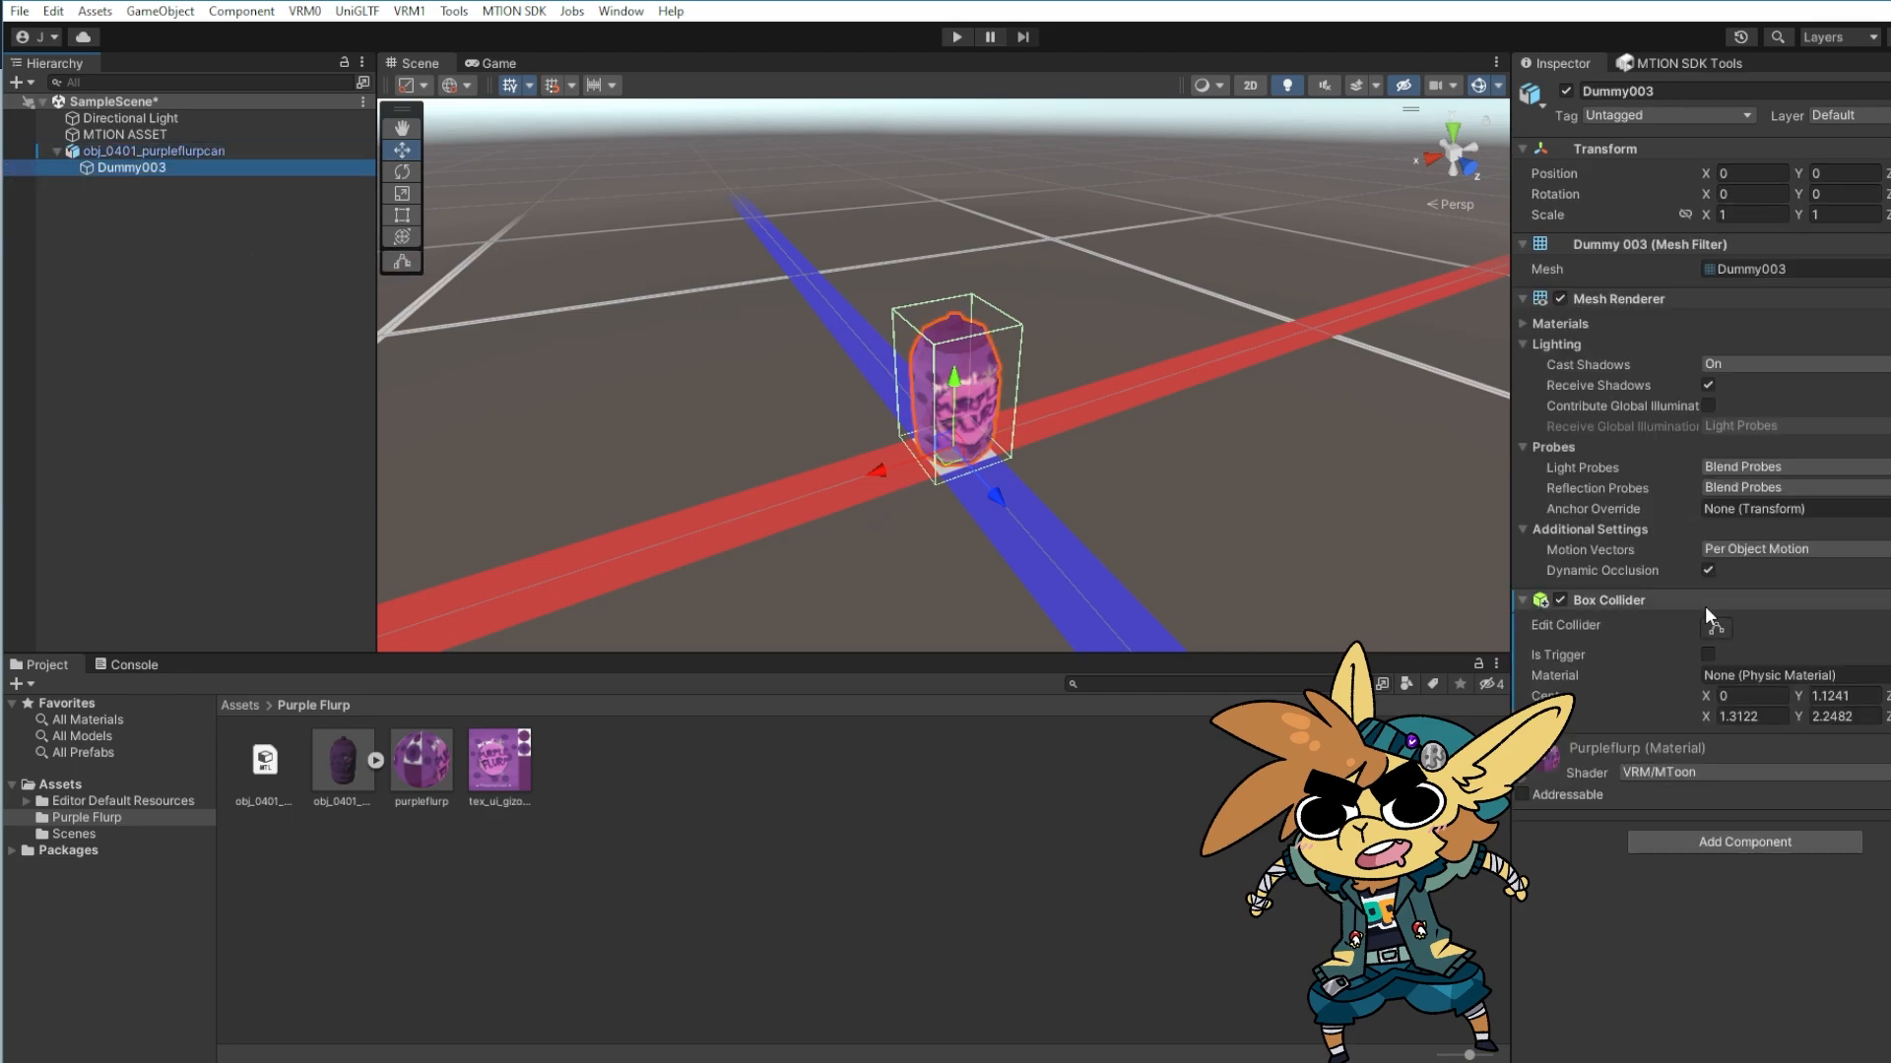
click(1730, 845)
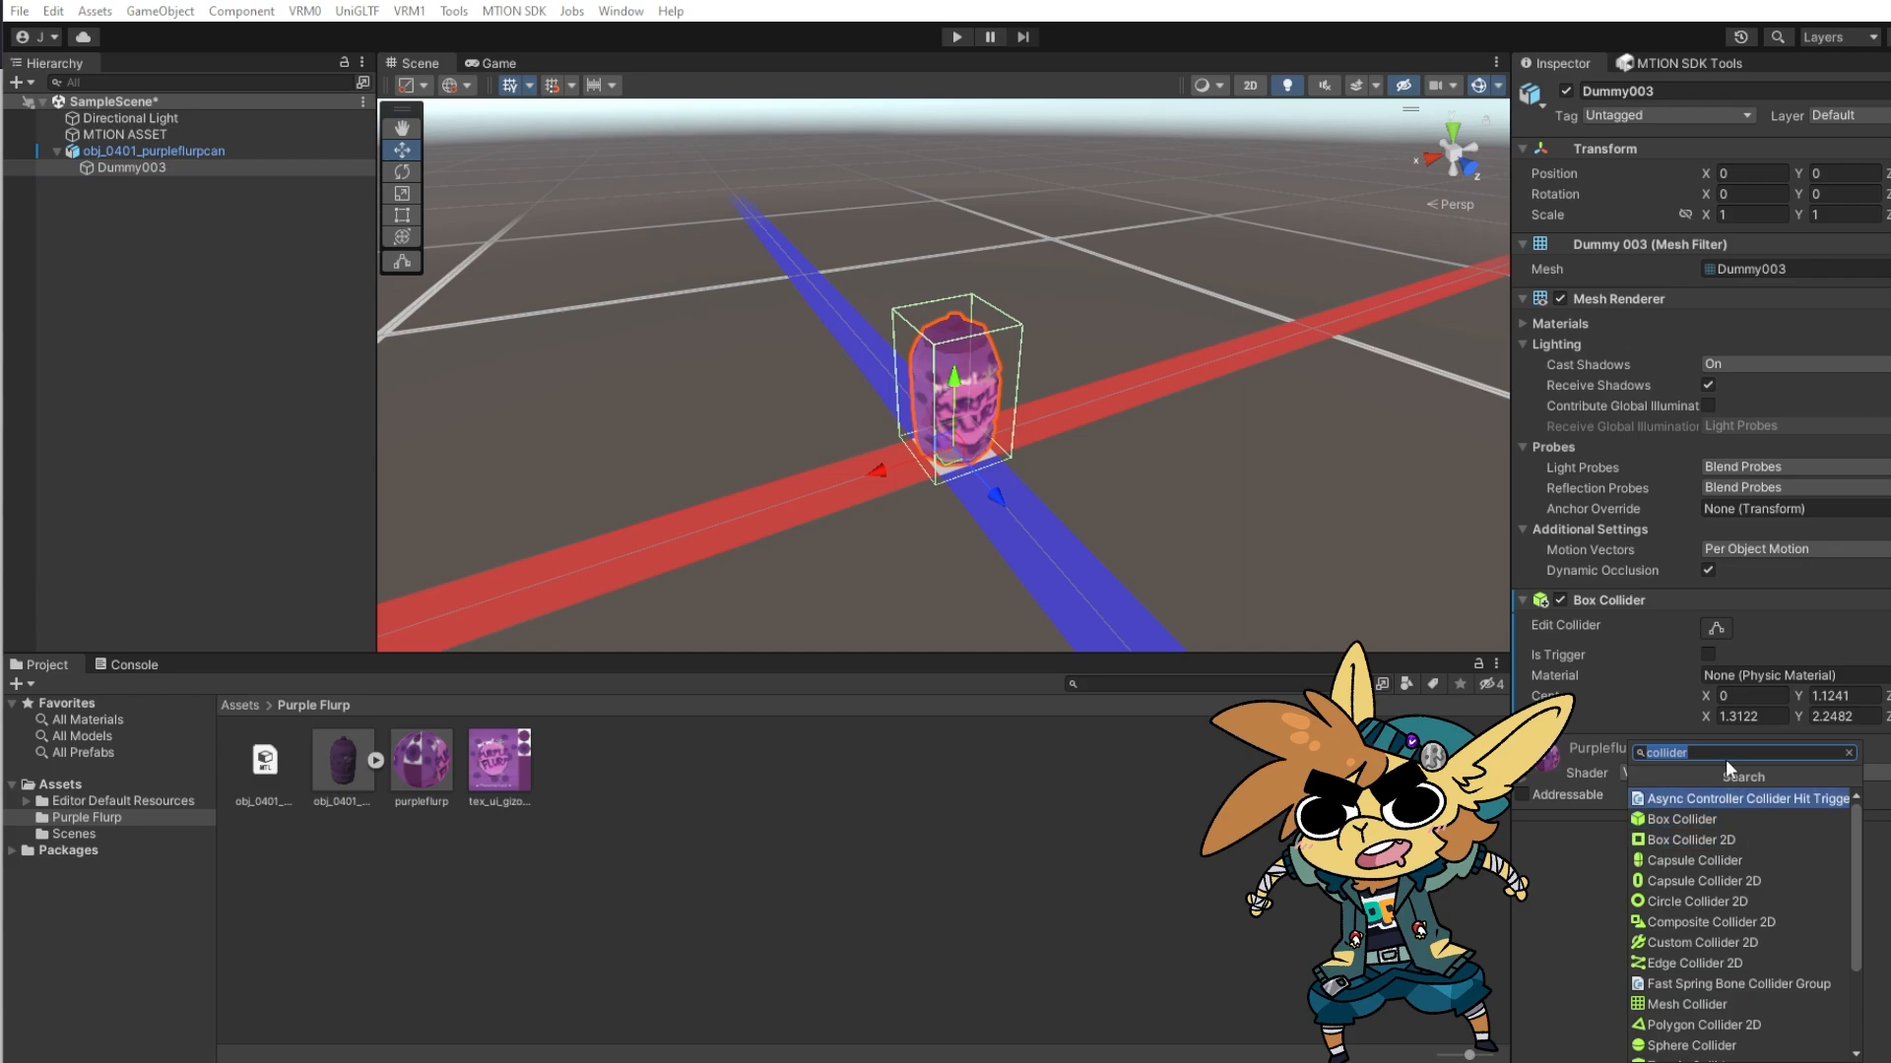
text(rigi)
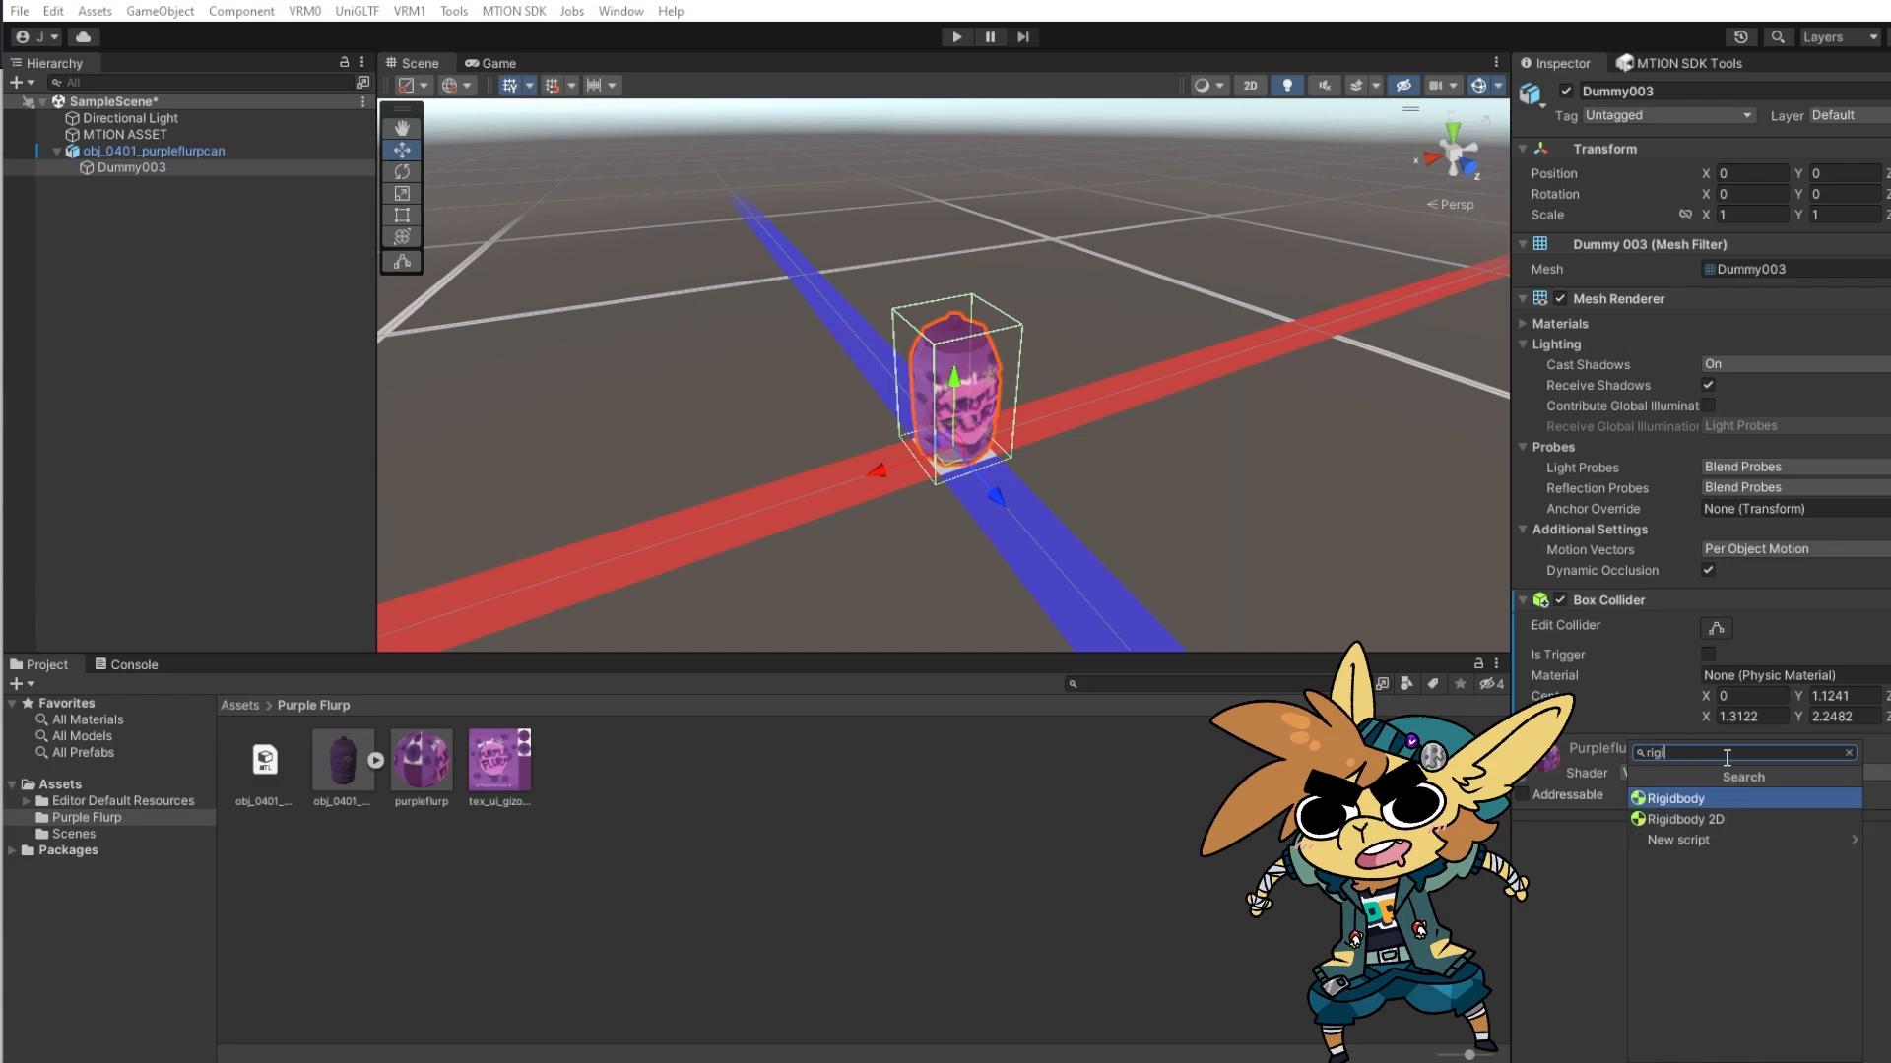
click(1695, 795)
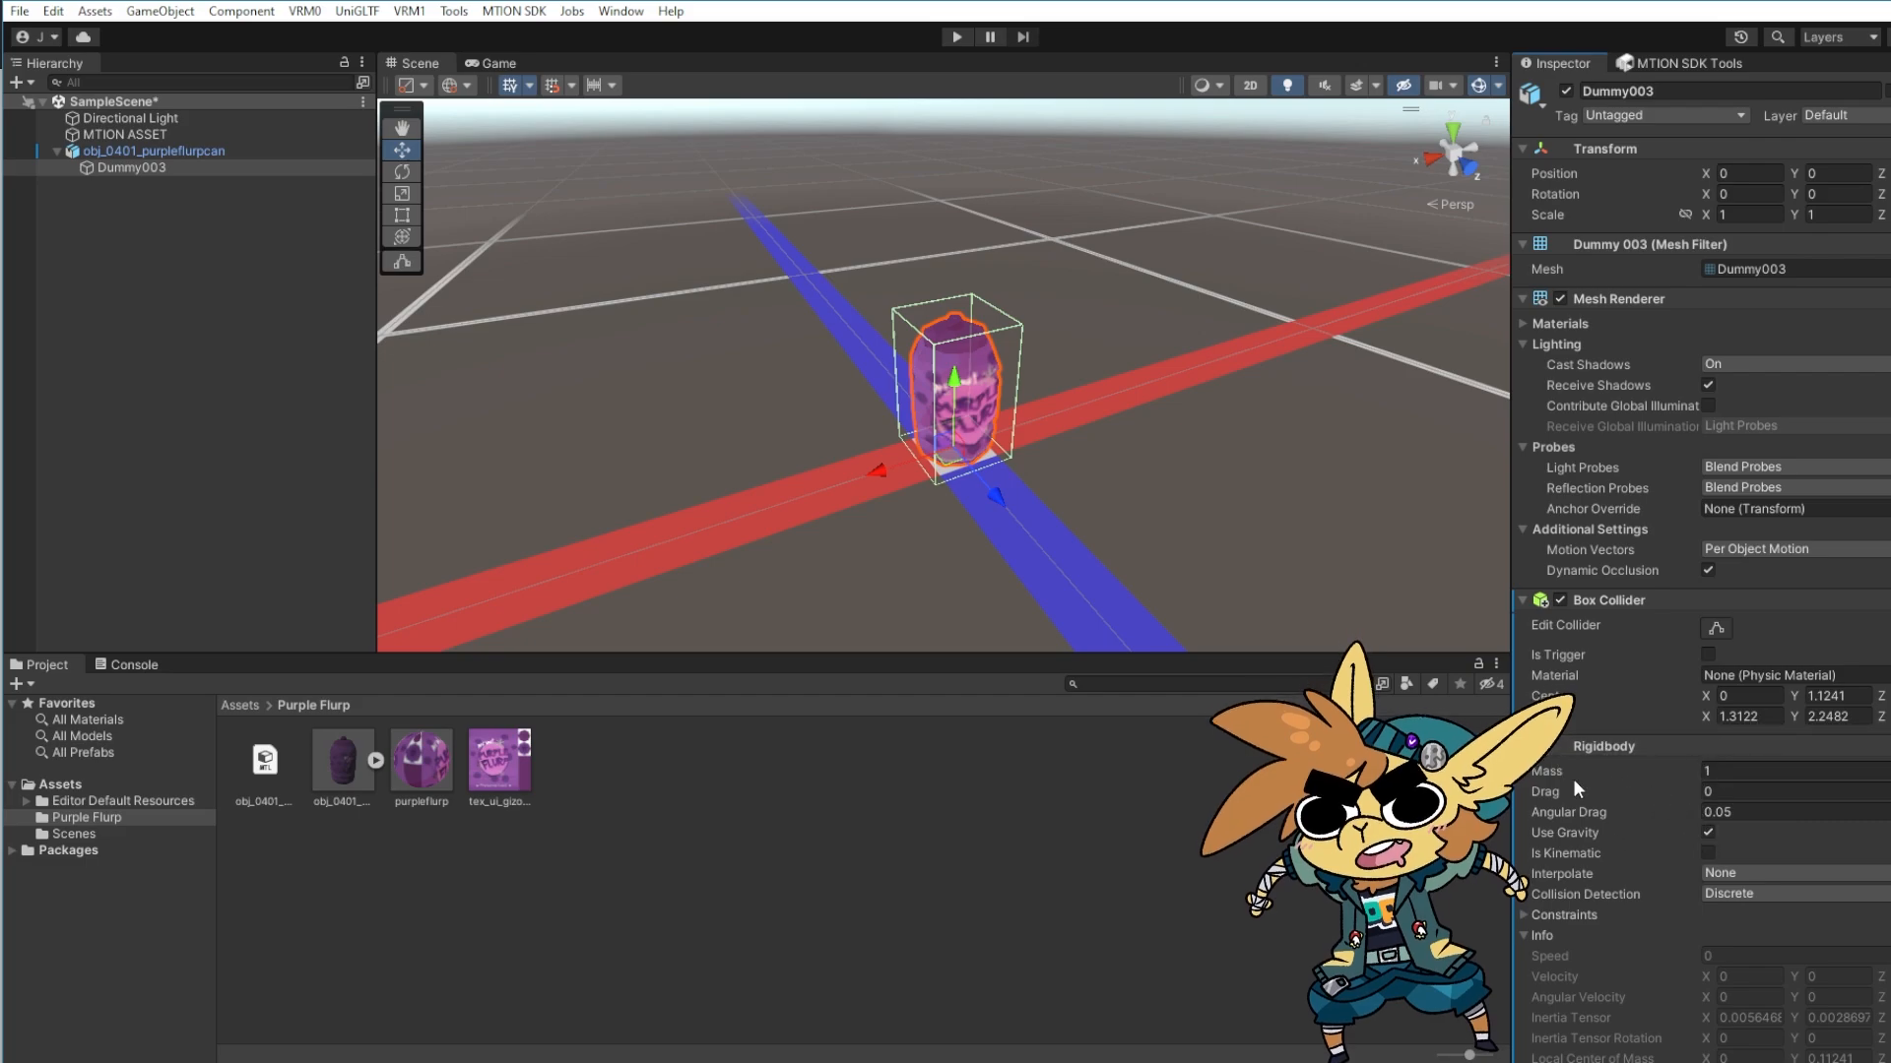
click(1615, 746)
Try raising Dummy003 above the grid to a Y position of 5.44, and undo the move
alt+drag(1291, 524, 1101, 503)
right_drag(1101, 502, 1095, 500)
key(s)
key(d)
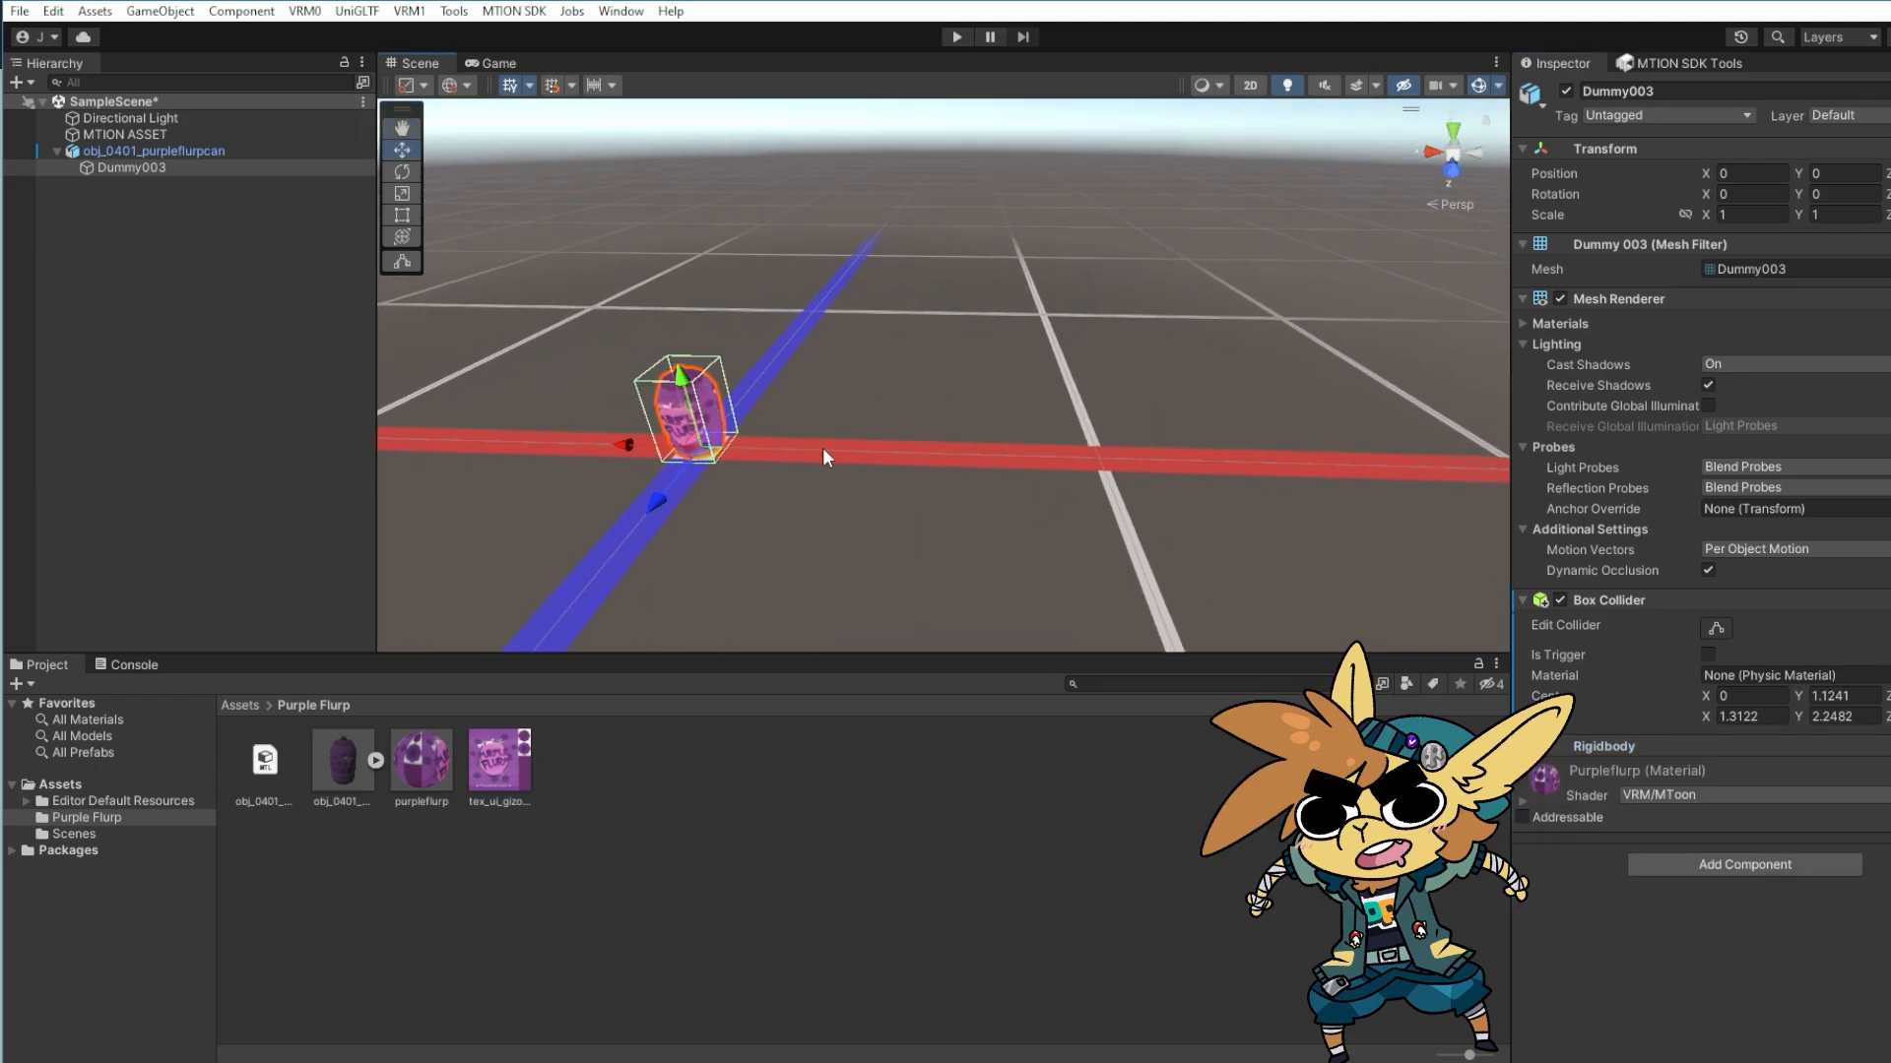
right_drag(786, 422, 731, 401)
drag(768, 384, 766, 150)
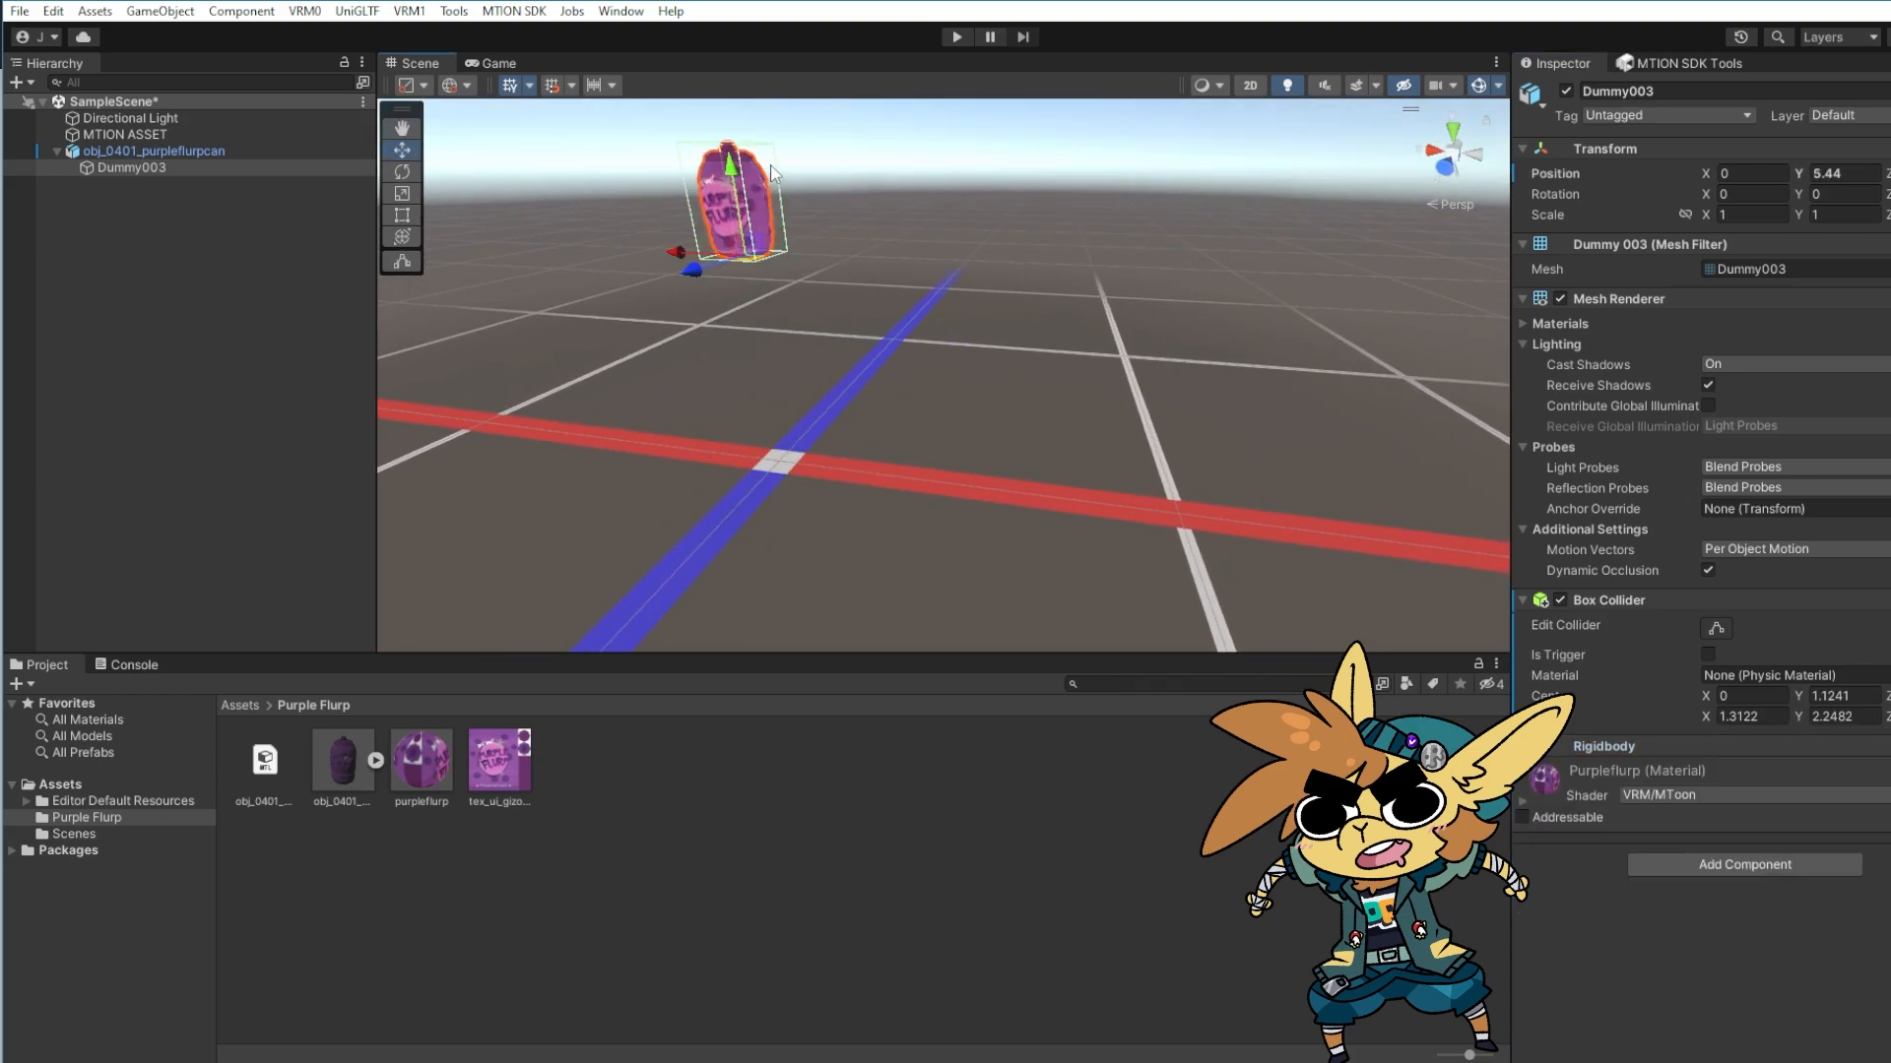
key(ctrl+z)
alt+drag(1056, 429, 1101, 409)
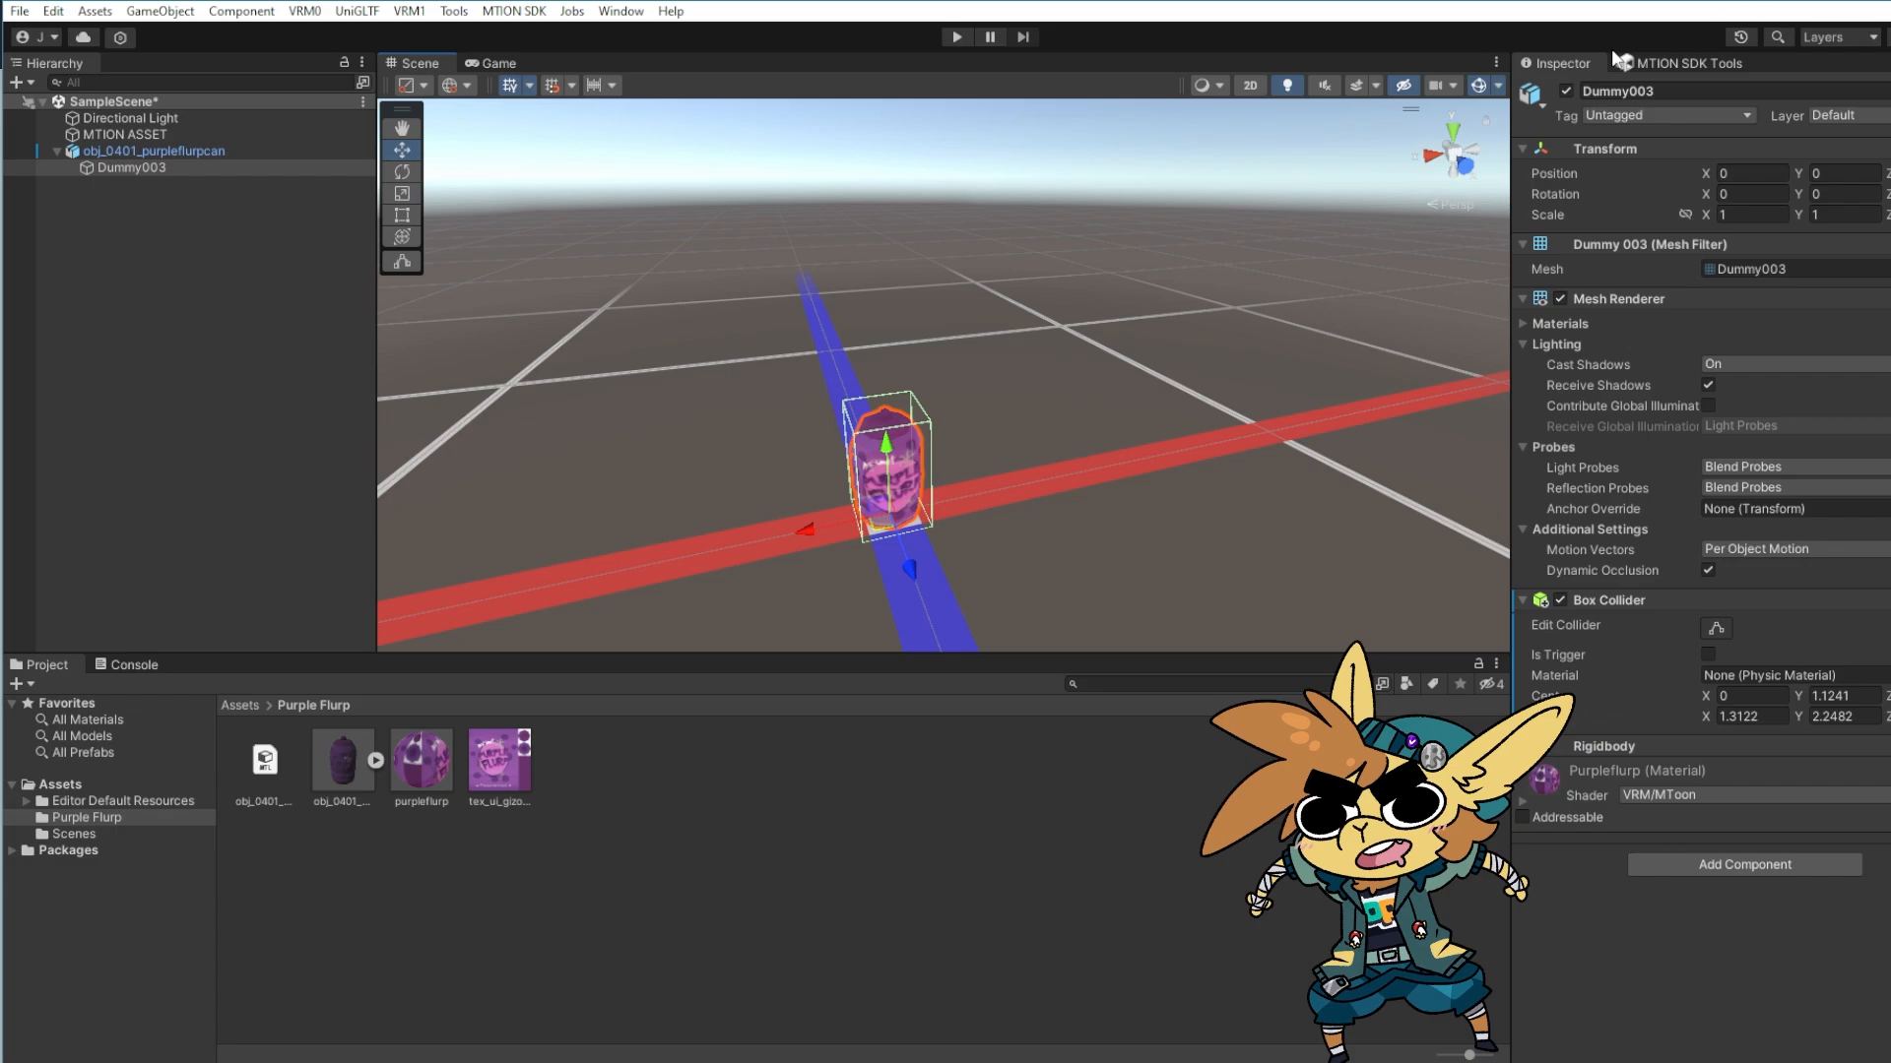
Open the MTION SDK Tools, look through the Actions and Help pages, and return to the Build settings
click(1676, 62)
click(1061, 285)
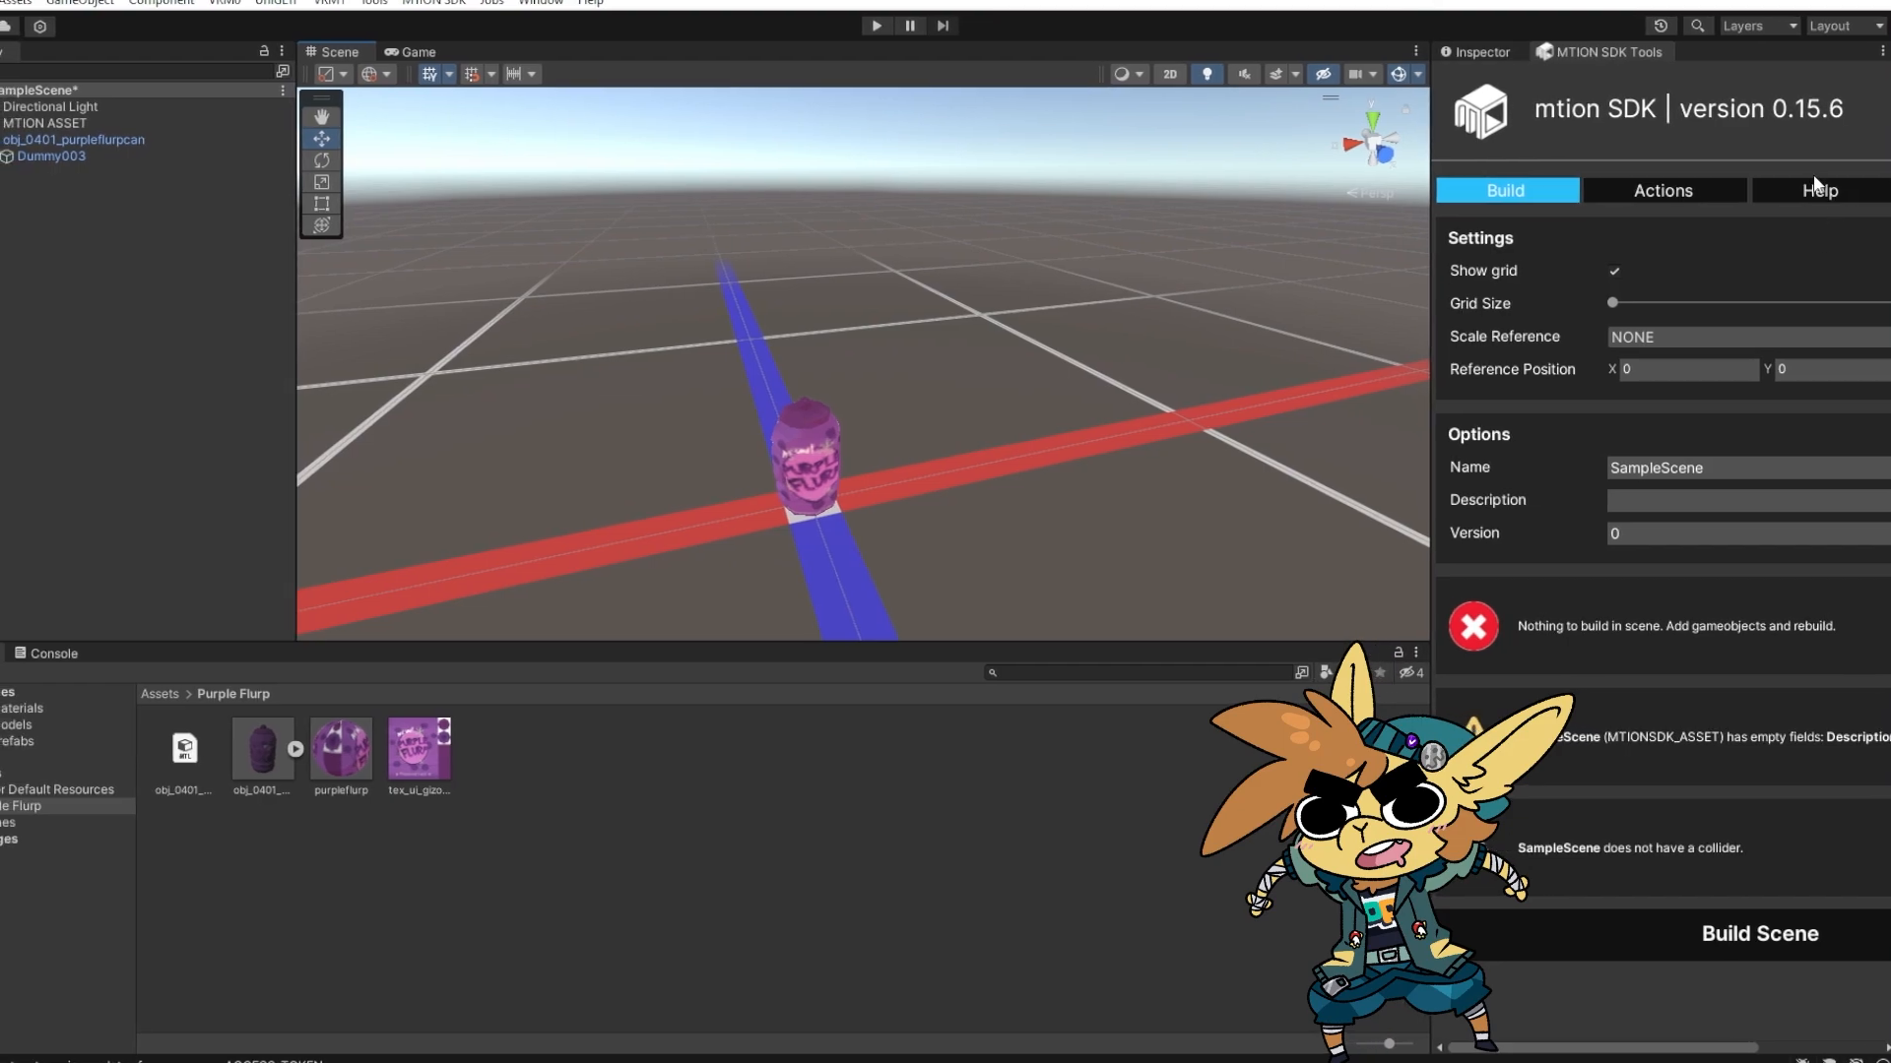
click(1700, 186)
click(1776, 191)
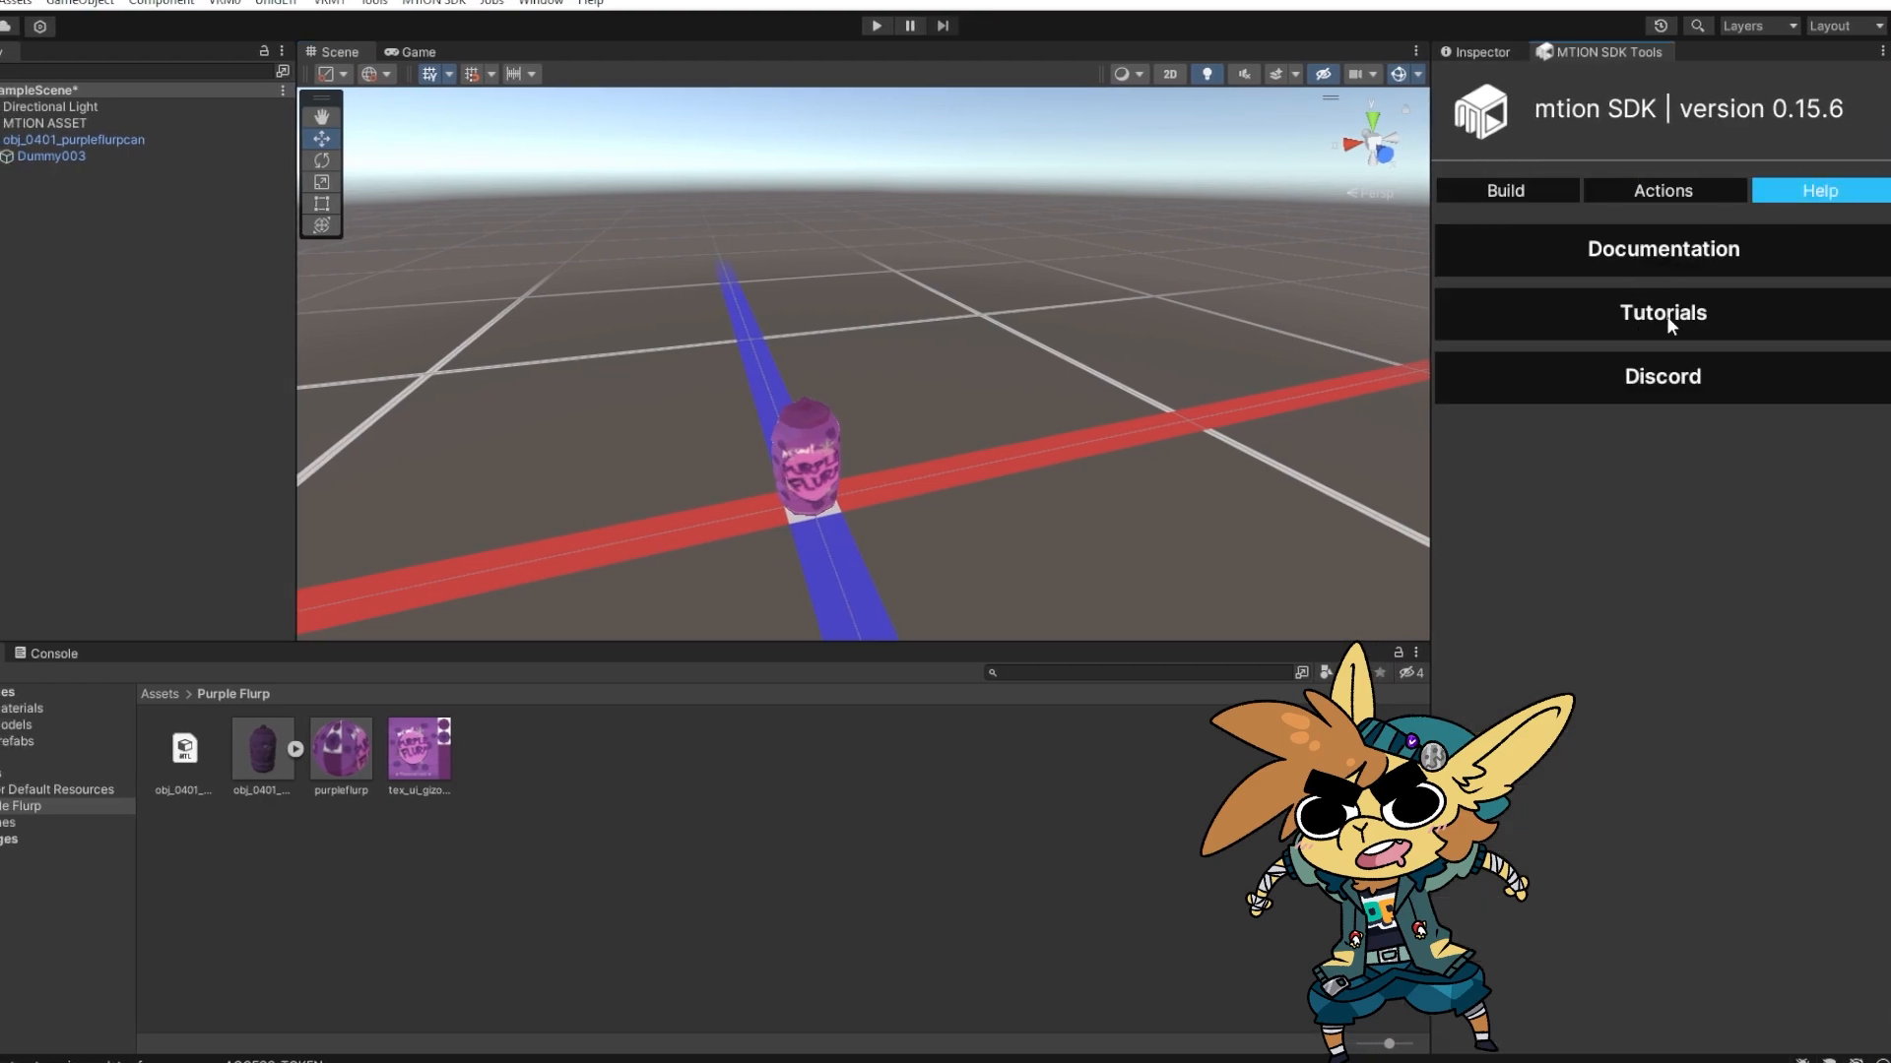
click(1491, 189)
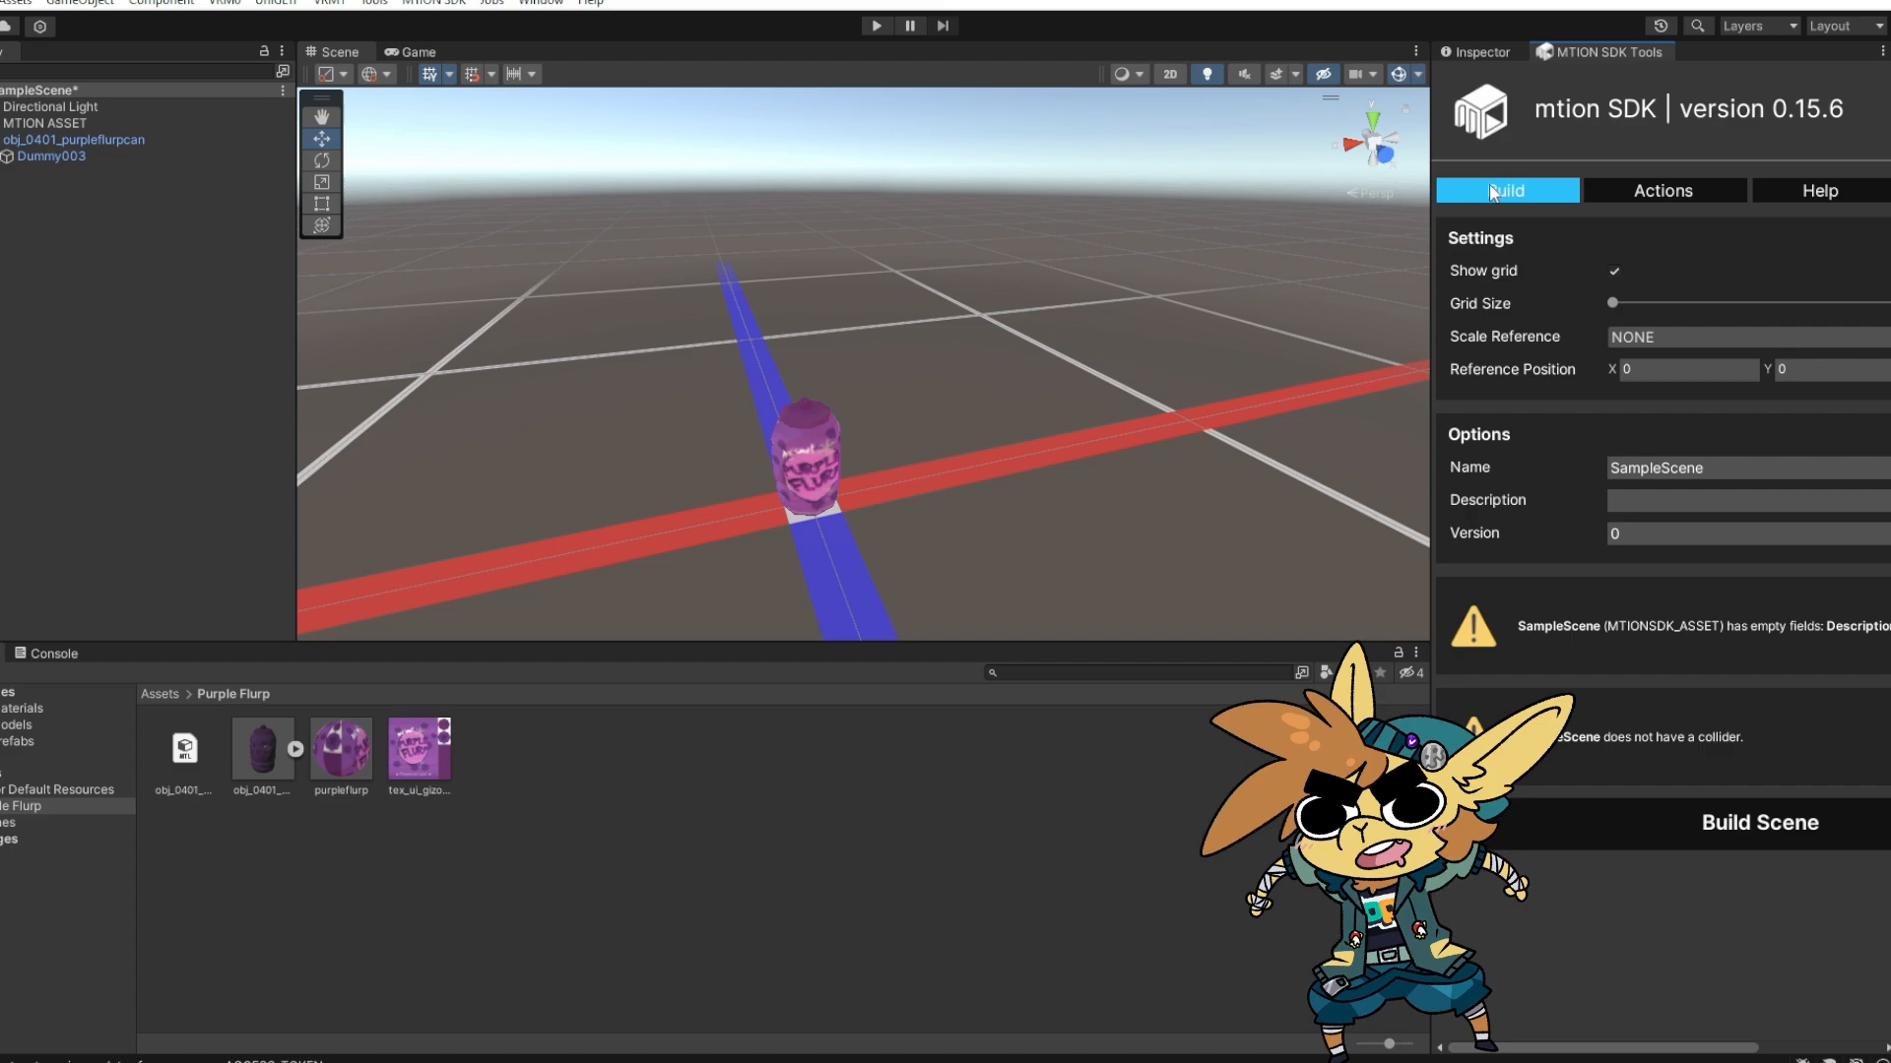
Try the COUCH and COFFEE_TABLE scale references beside the can, and set Scale Reference back to NONE
click(1657, 344)
click(1655, 339)
click(1655, 339)
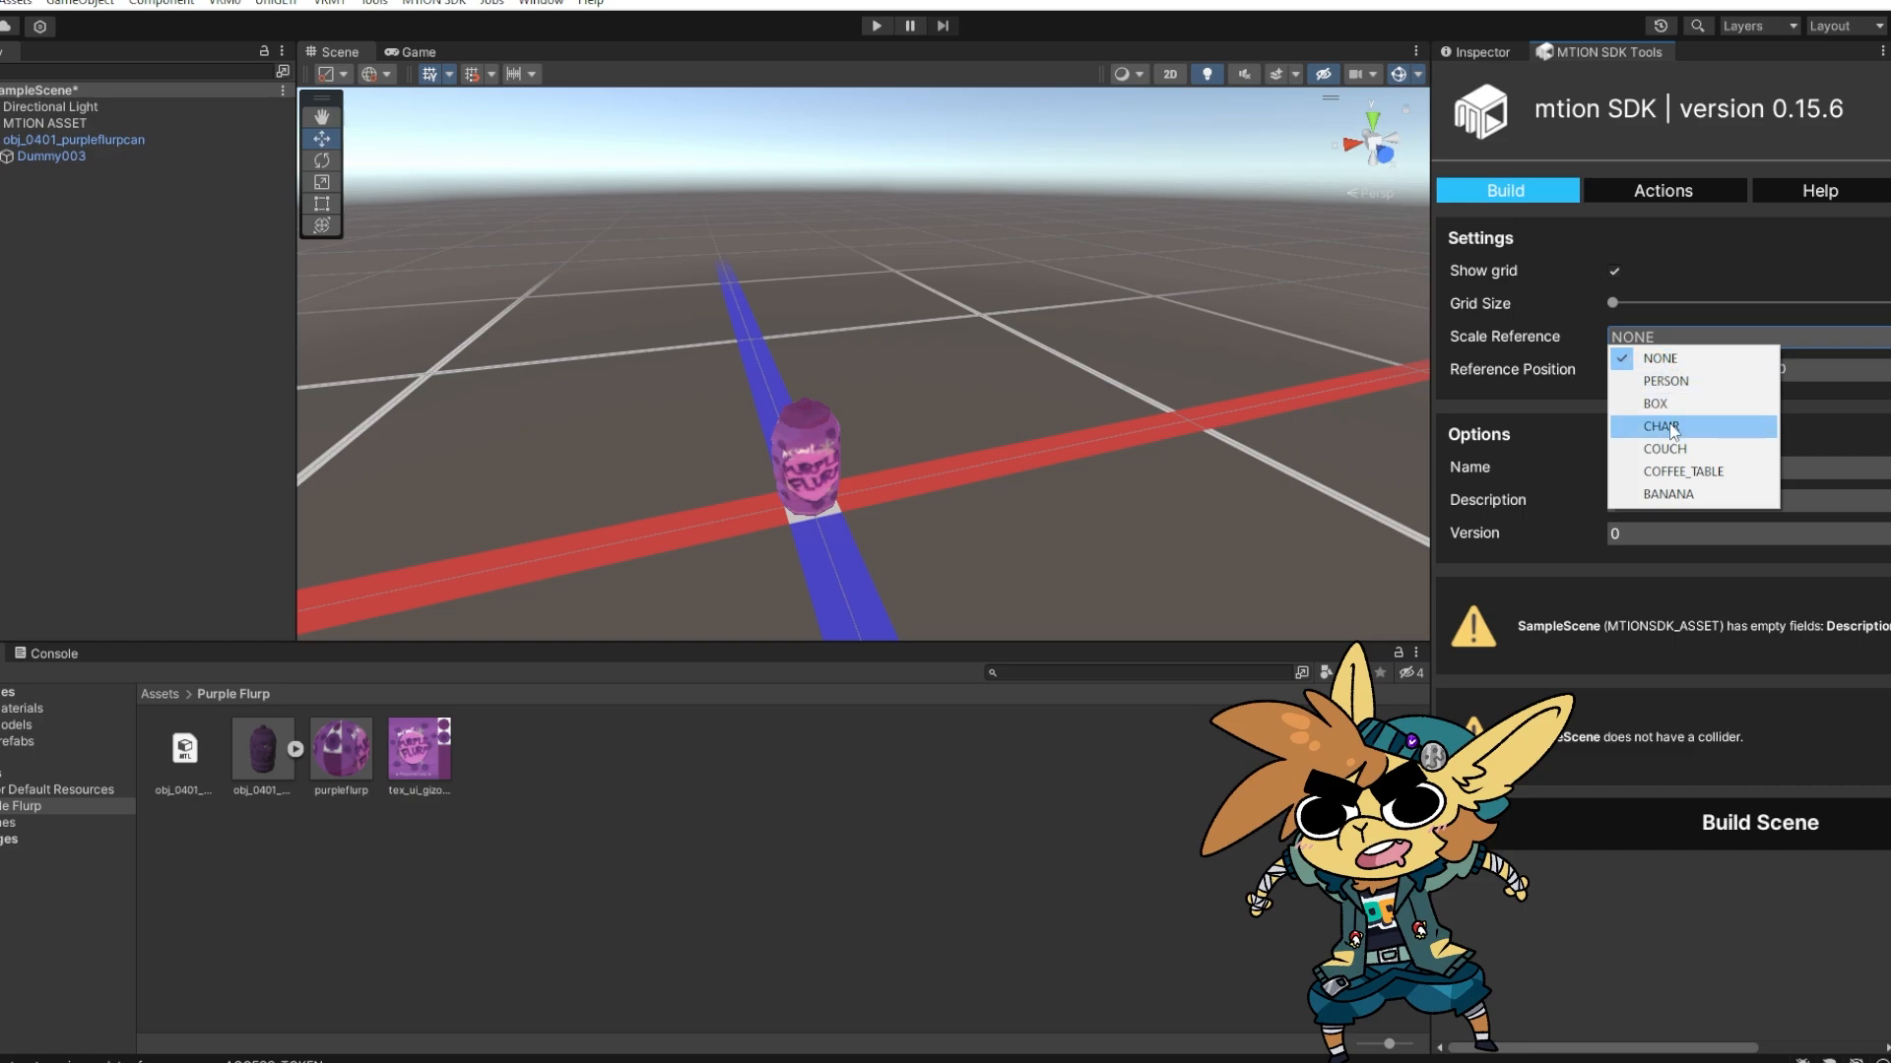
click(1666, 448)
click(1664, 338)
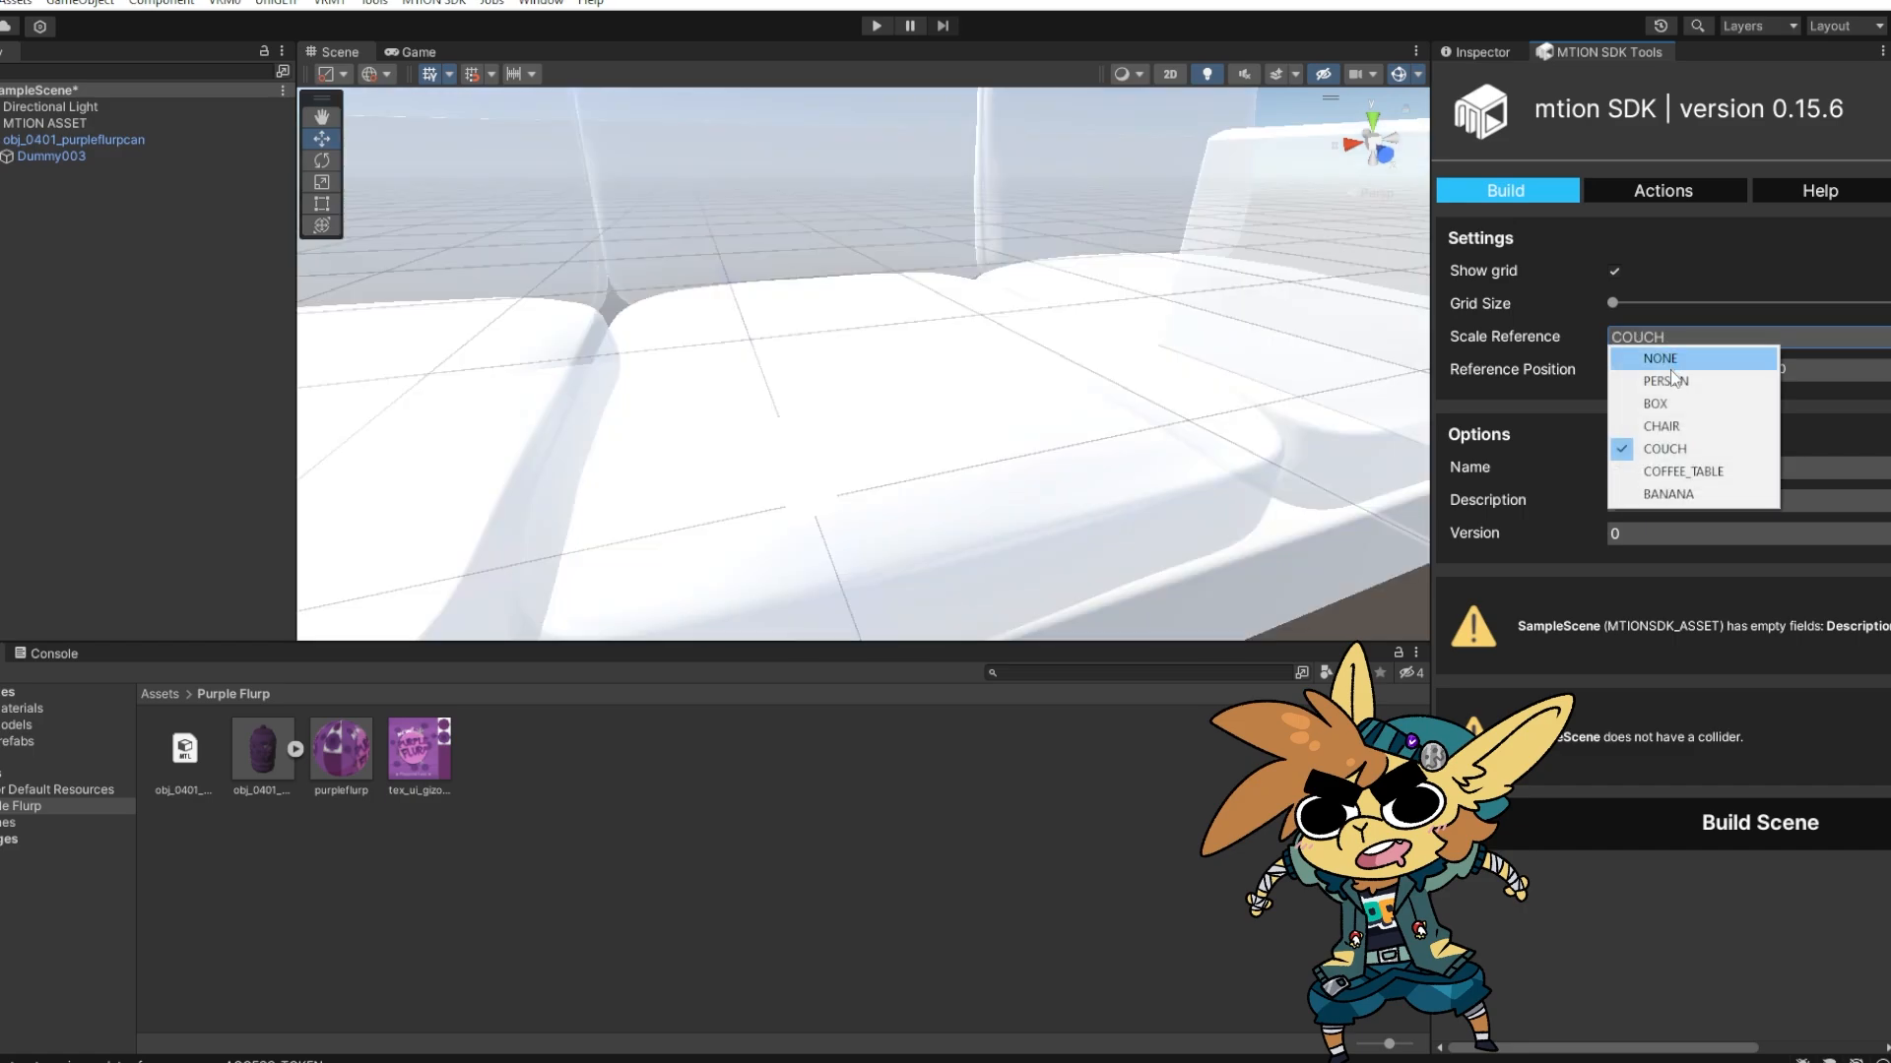
click(1687, 475)
click(1662, 335)
click(1660, 359)
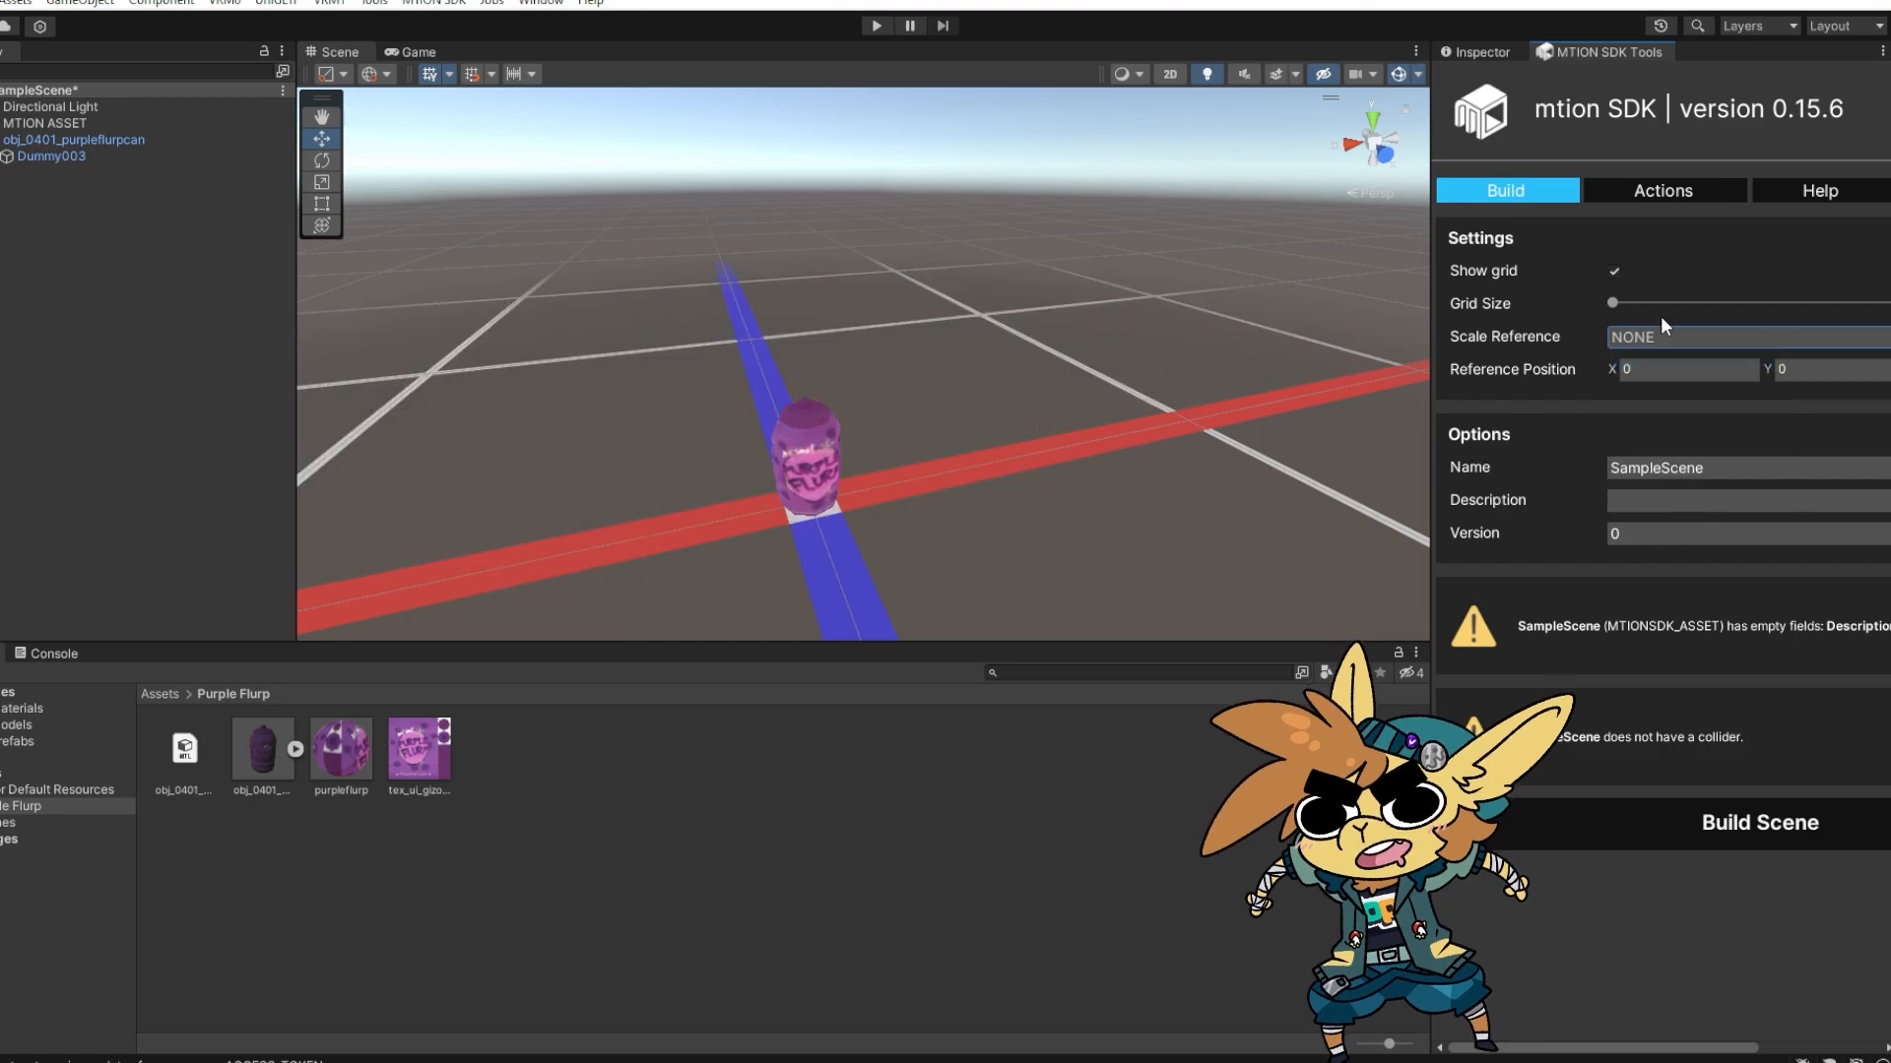
Fill in the asset's build options with the name Purple Flurp, description From Jimmy Neutron and version 1.0
click(1642, 469)
double_click(1717, 471)
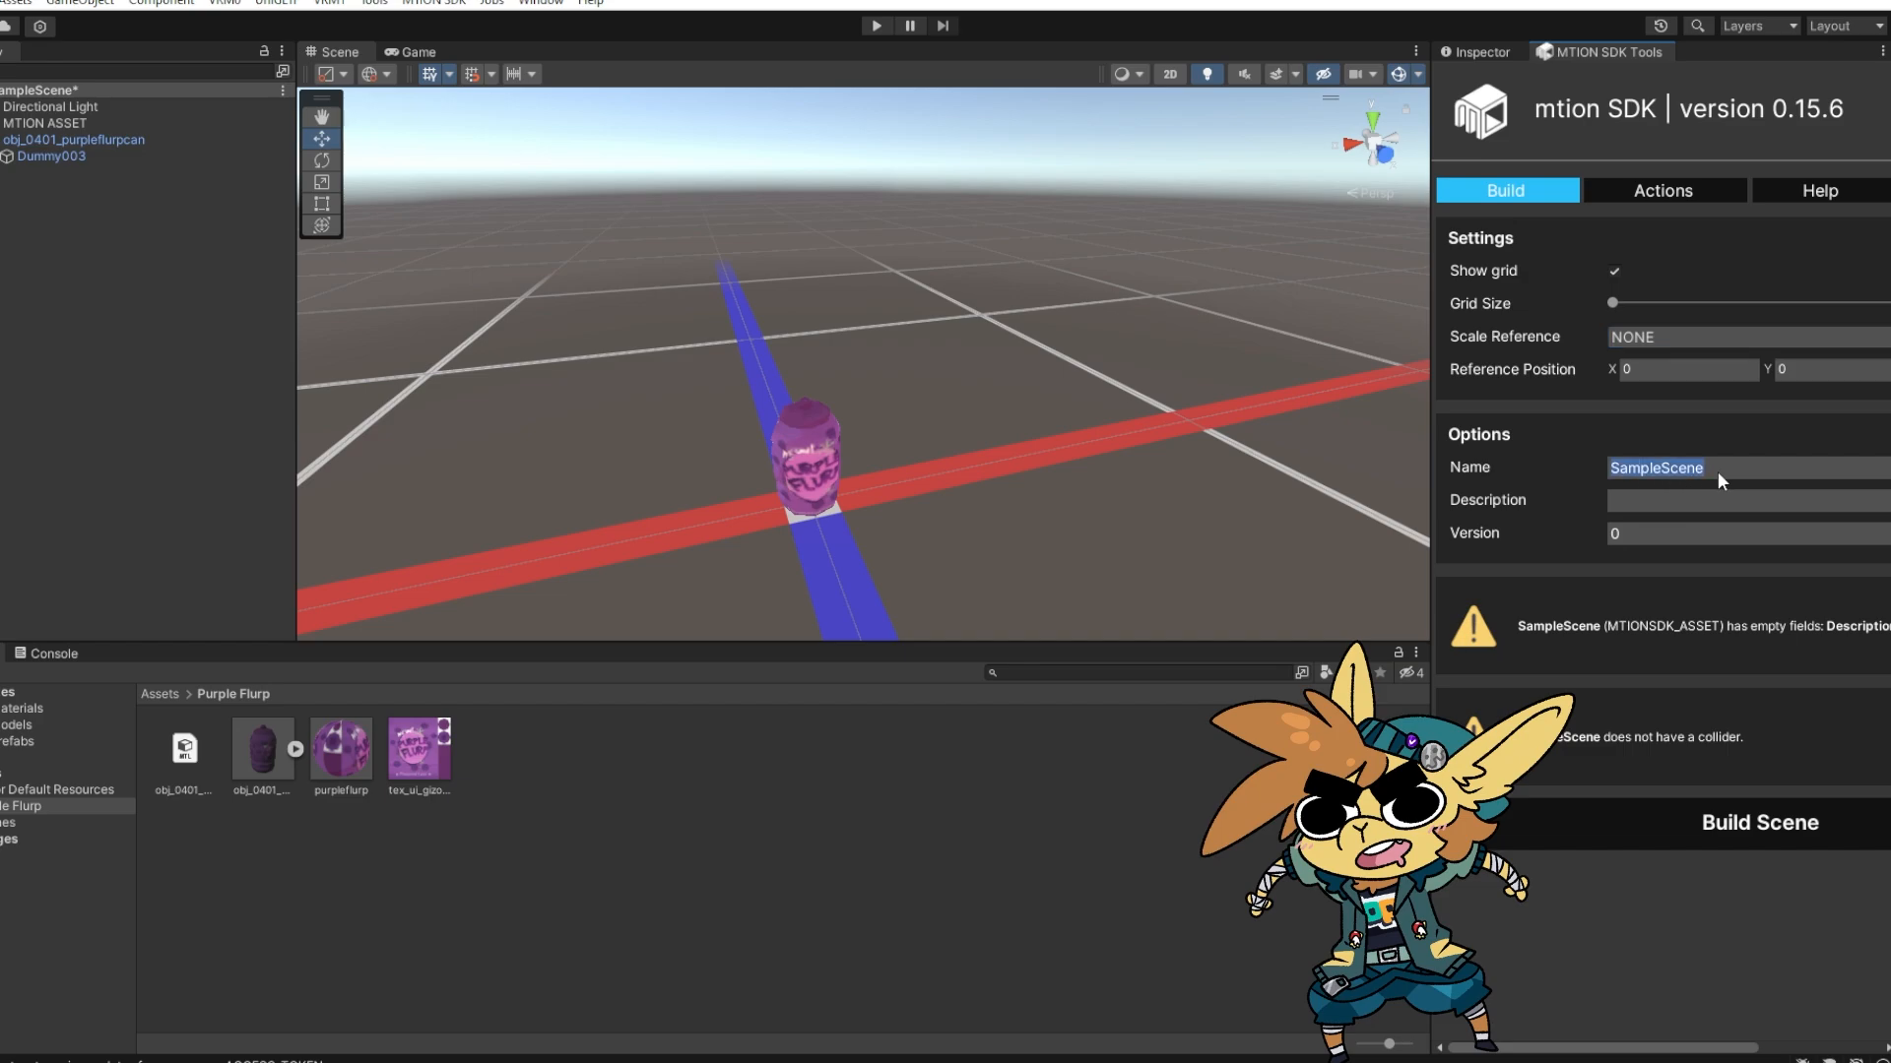
key(BackSpace)
text(Purple Flurp)
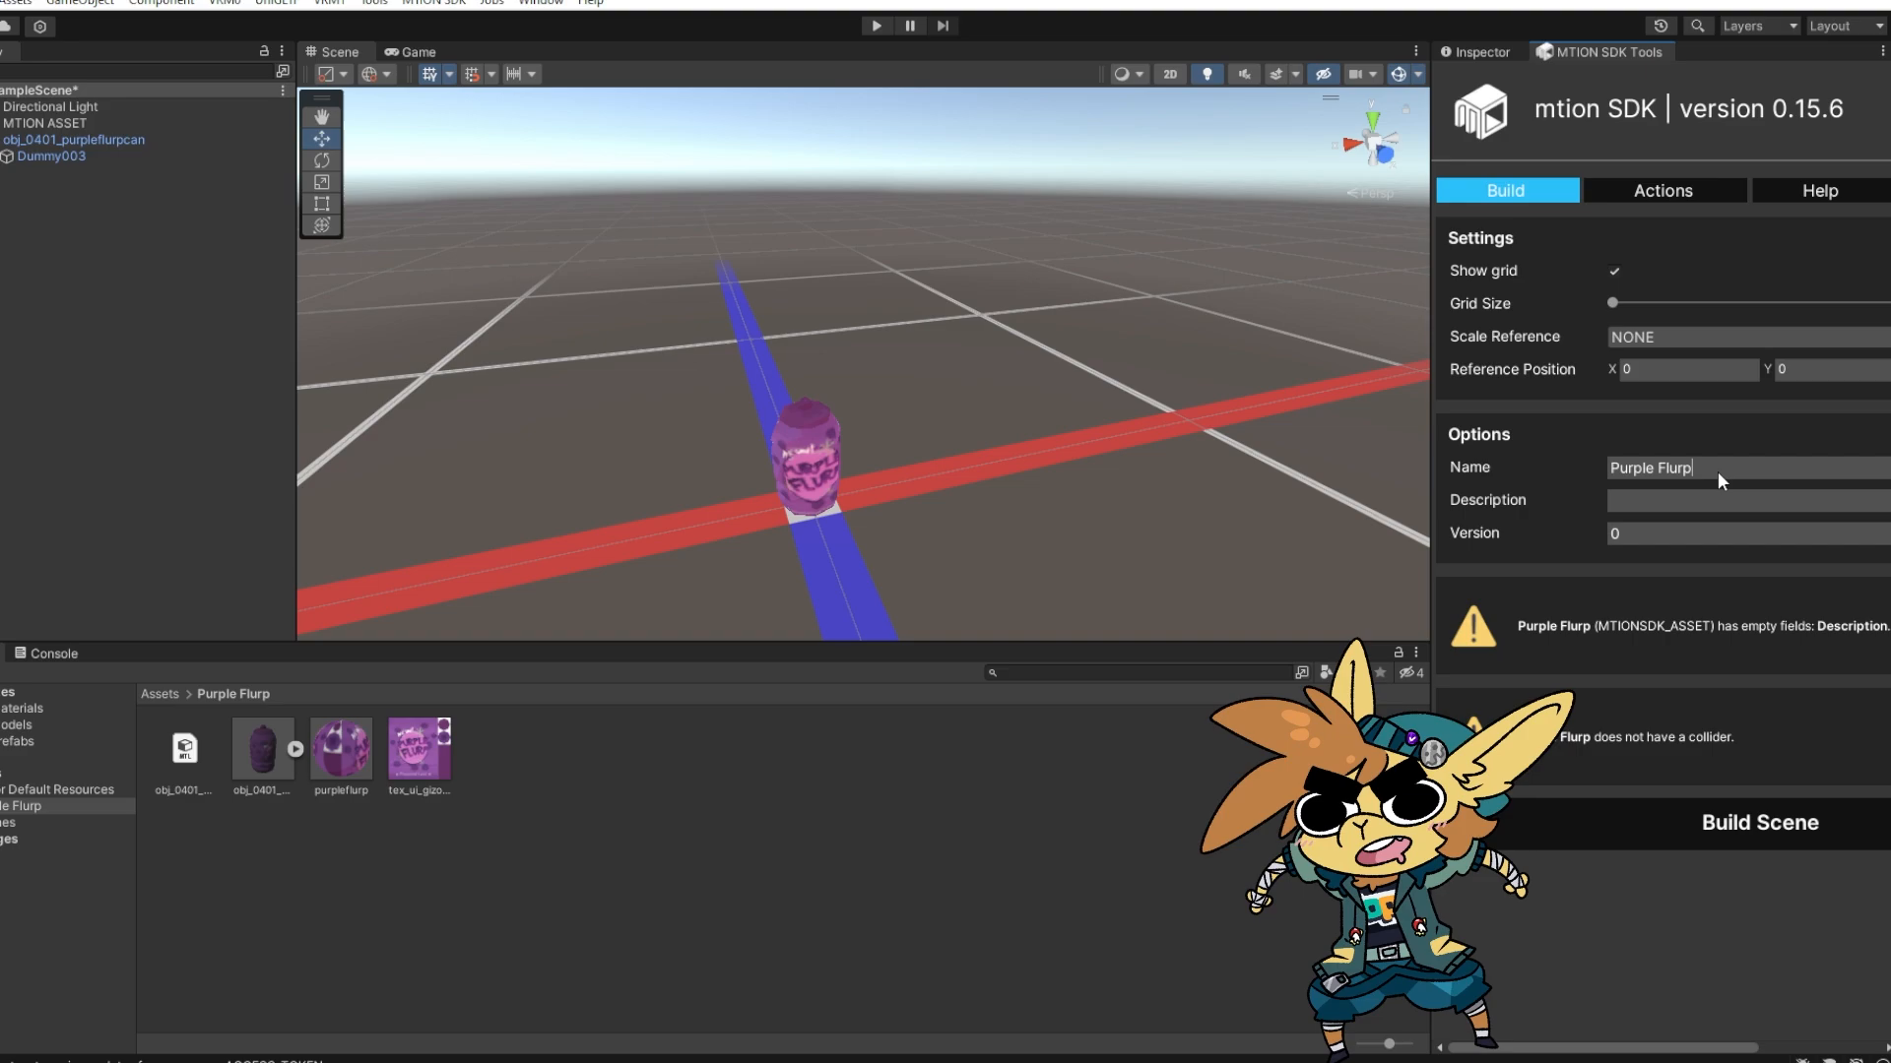
text(From)
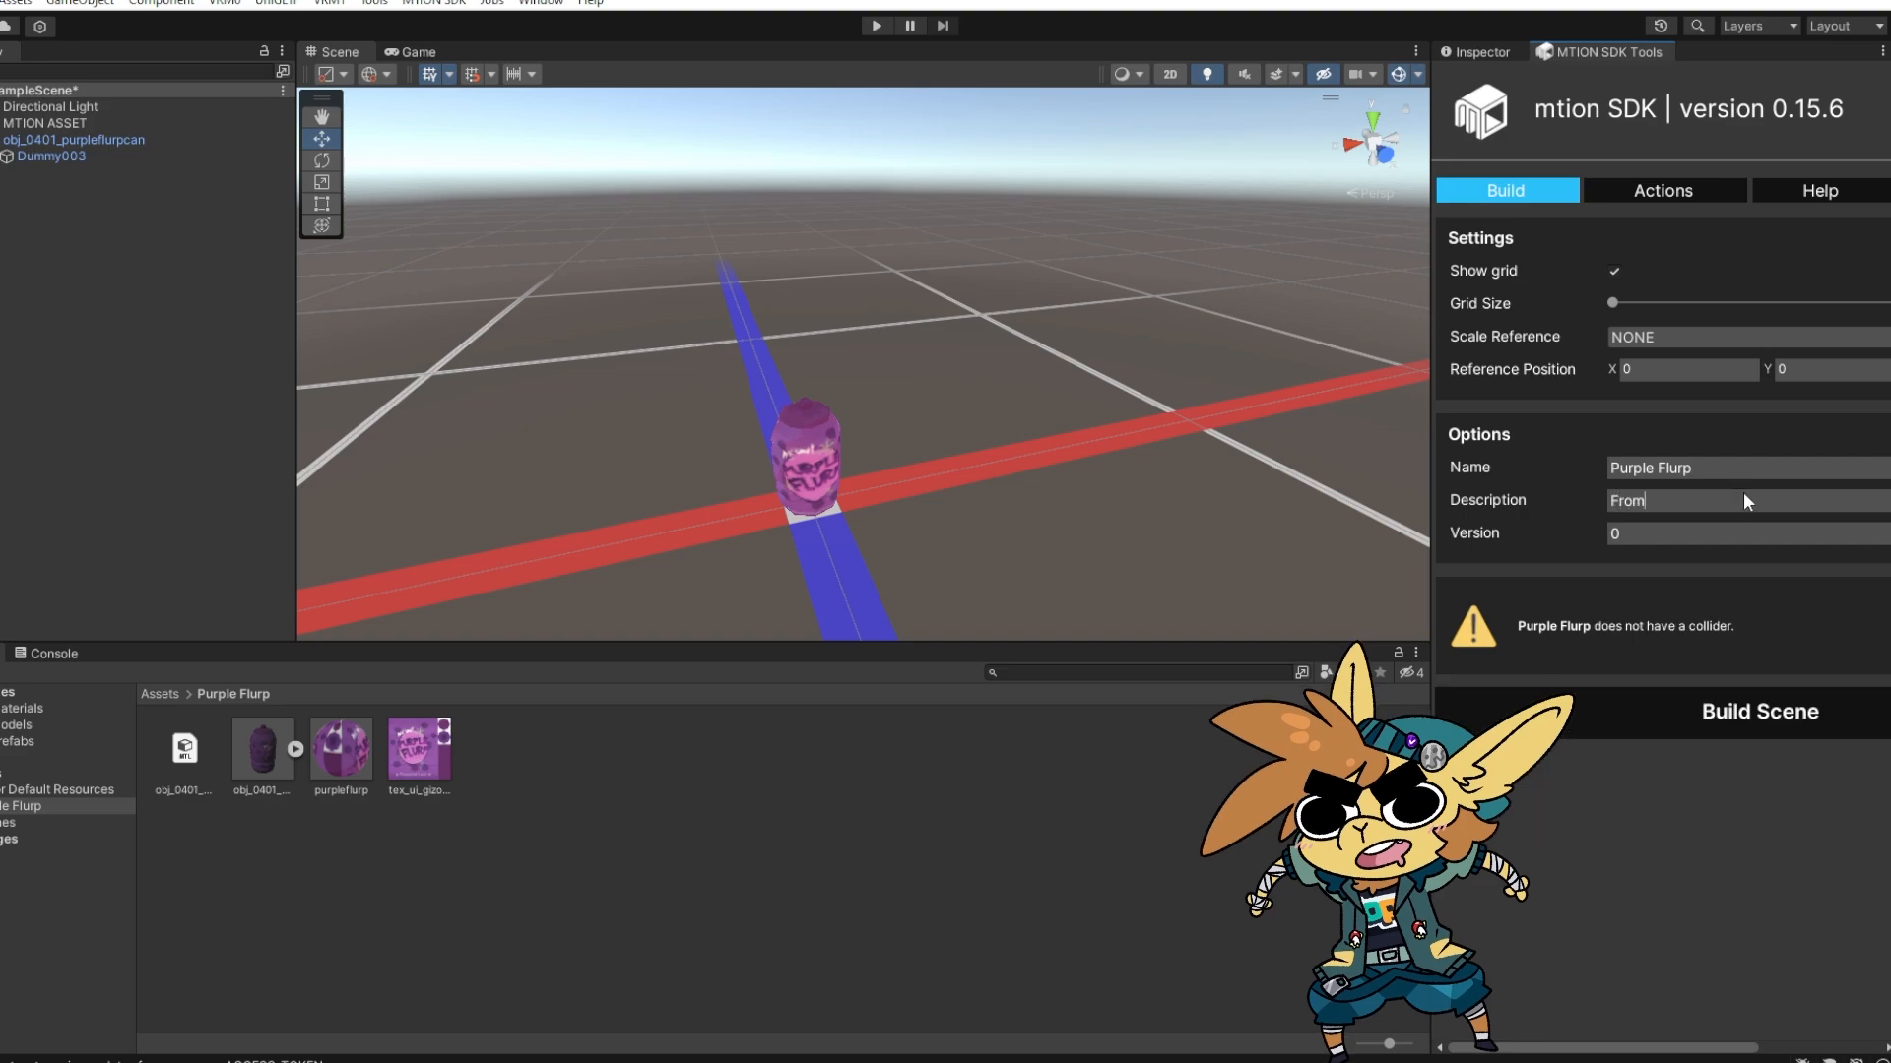
text( Jimmy Neutron)
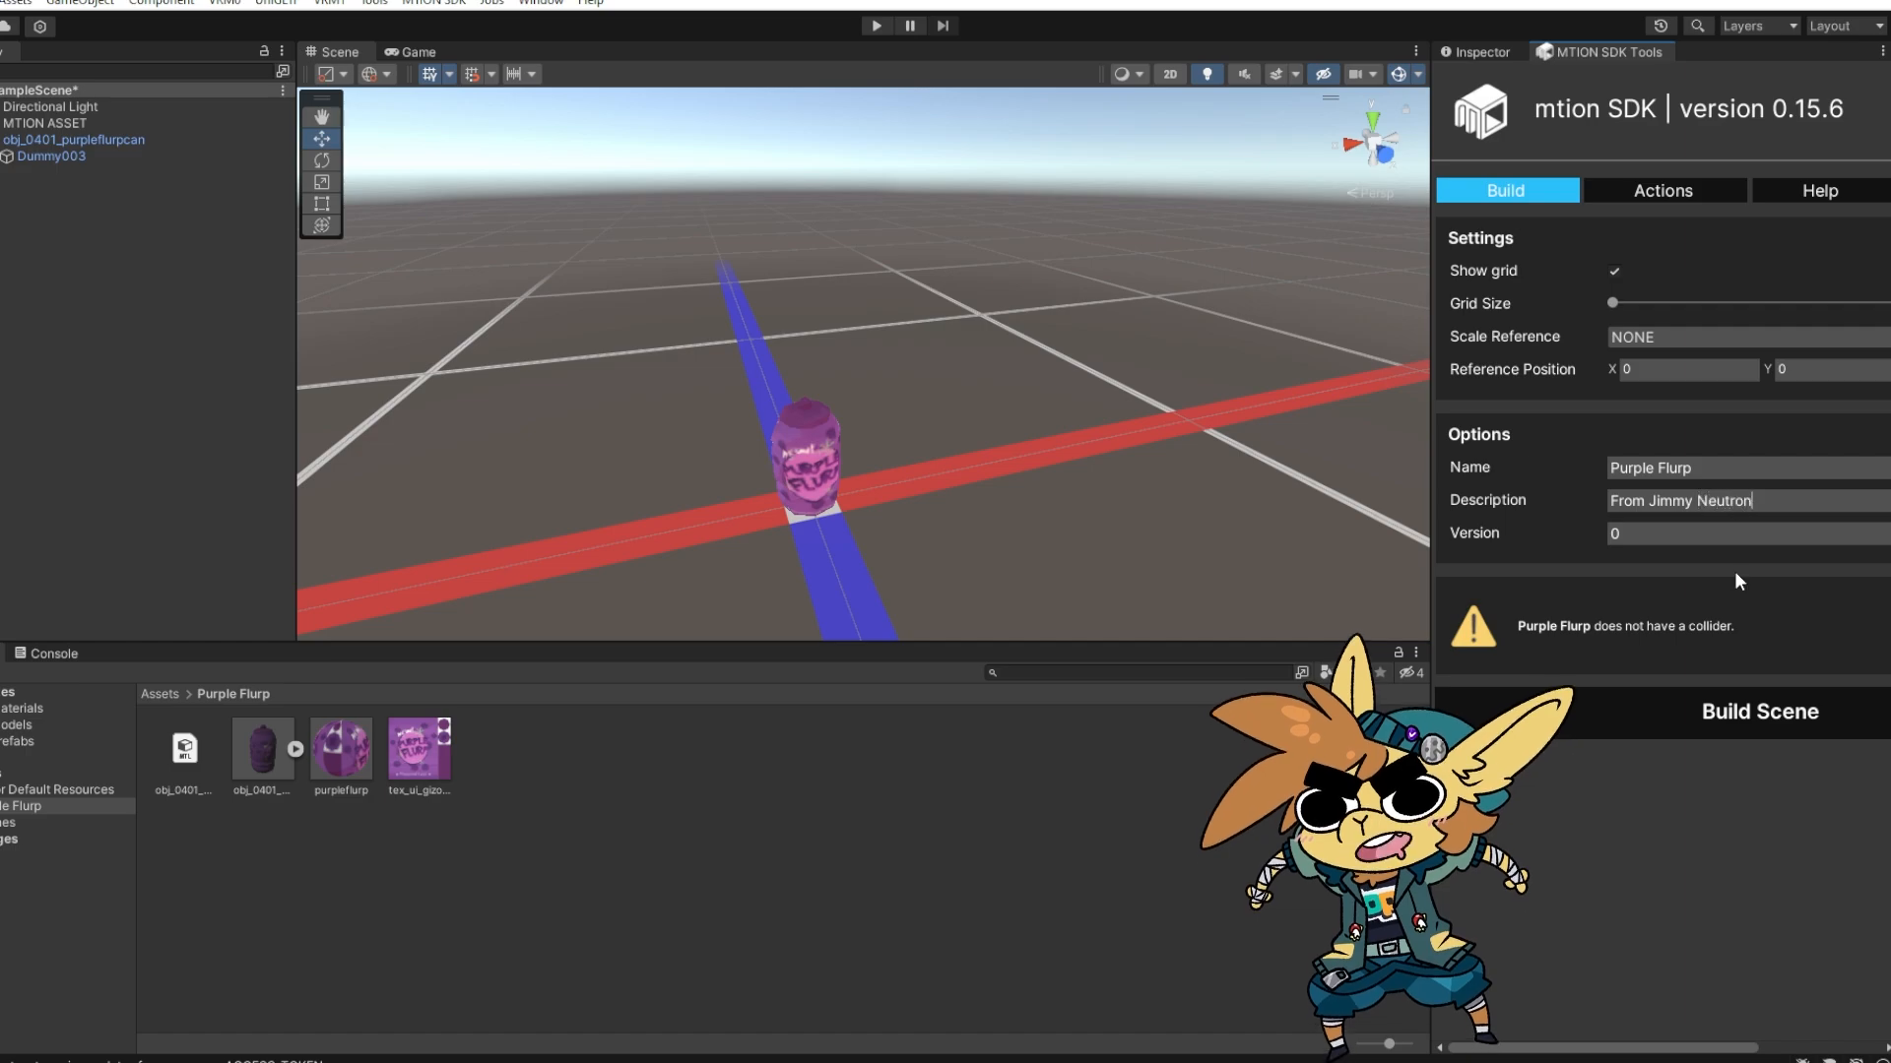
click(1720, 533)
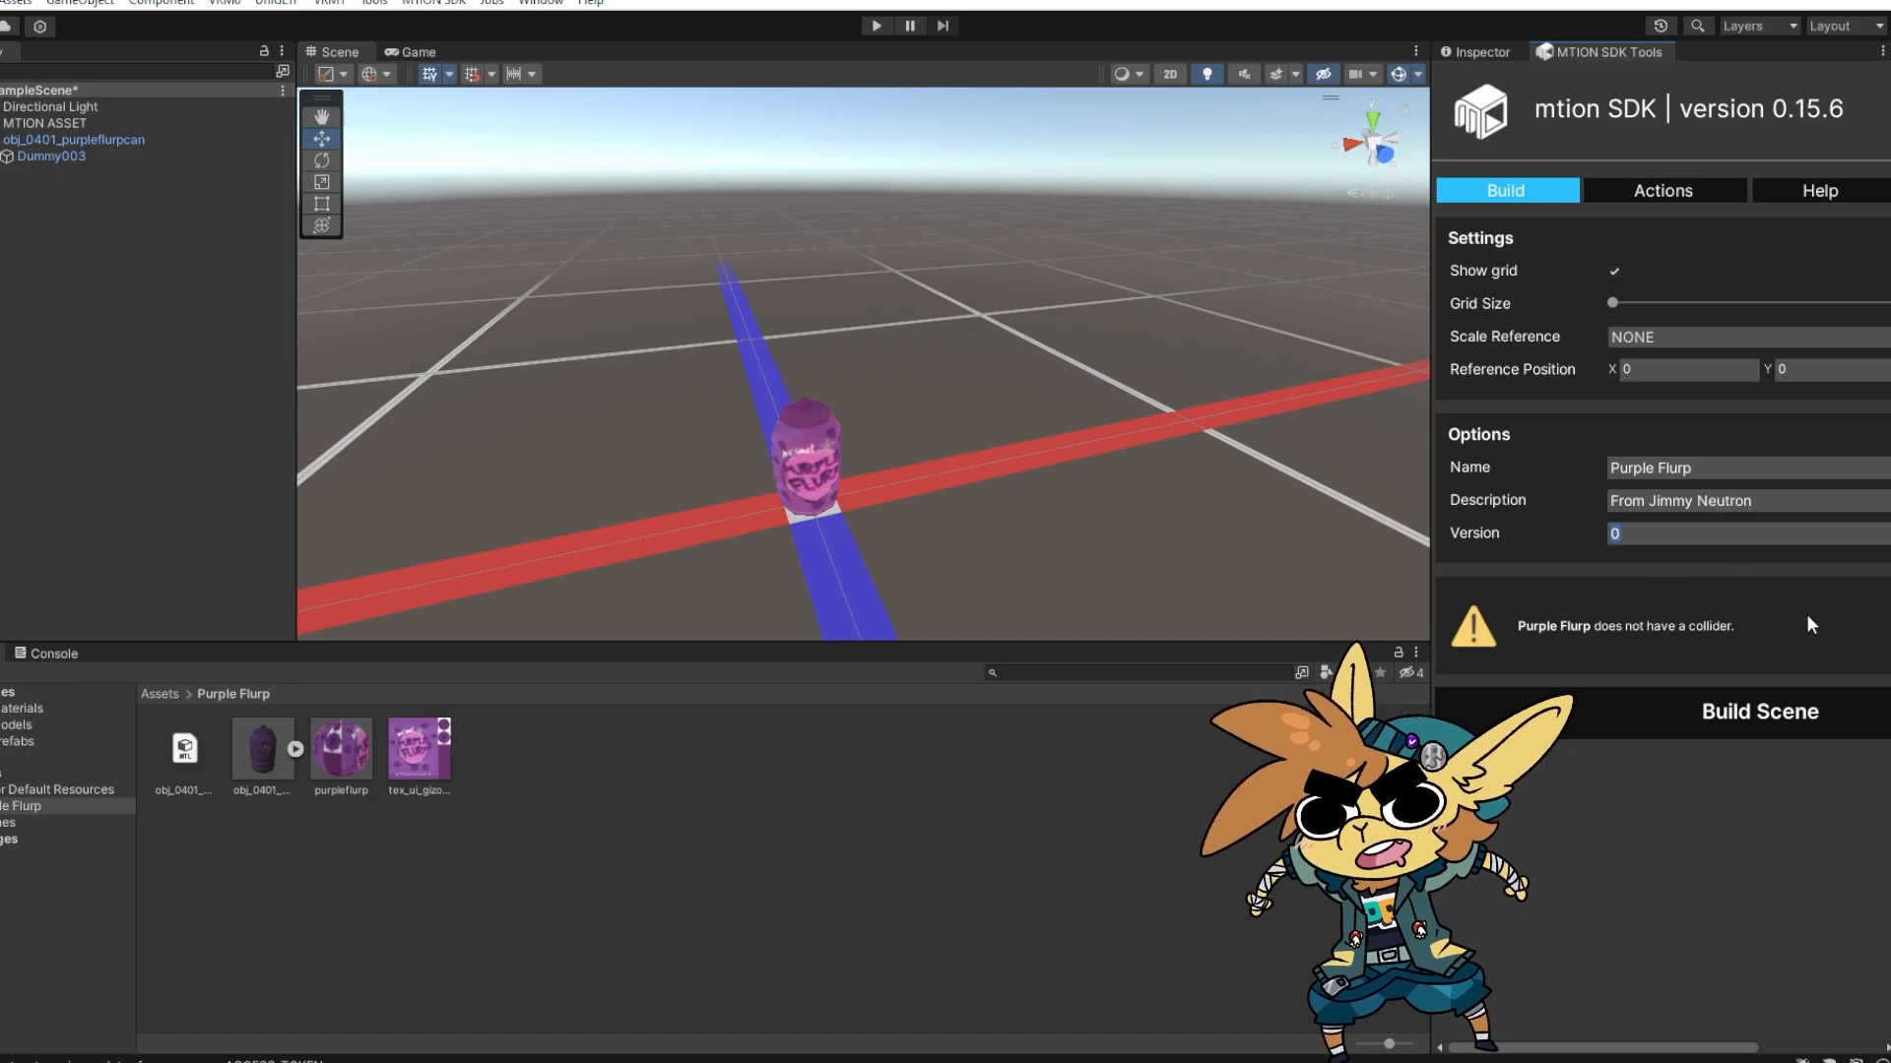
text(1.0)
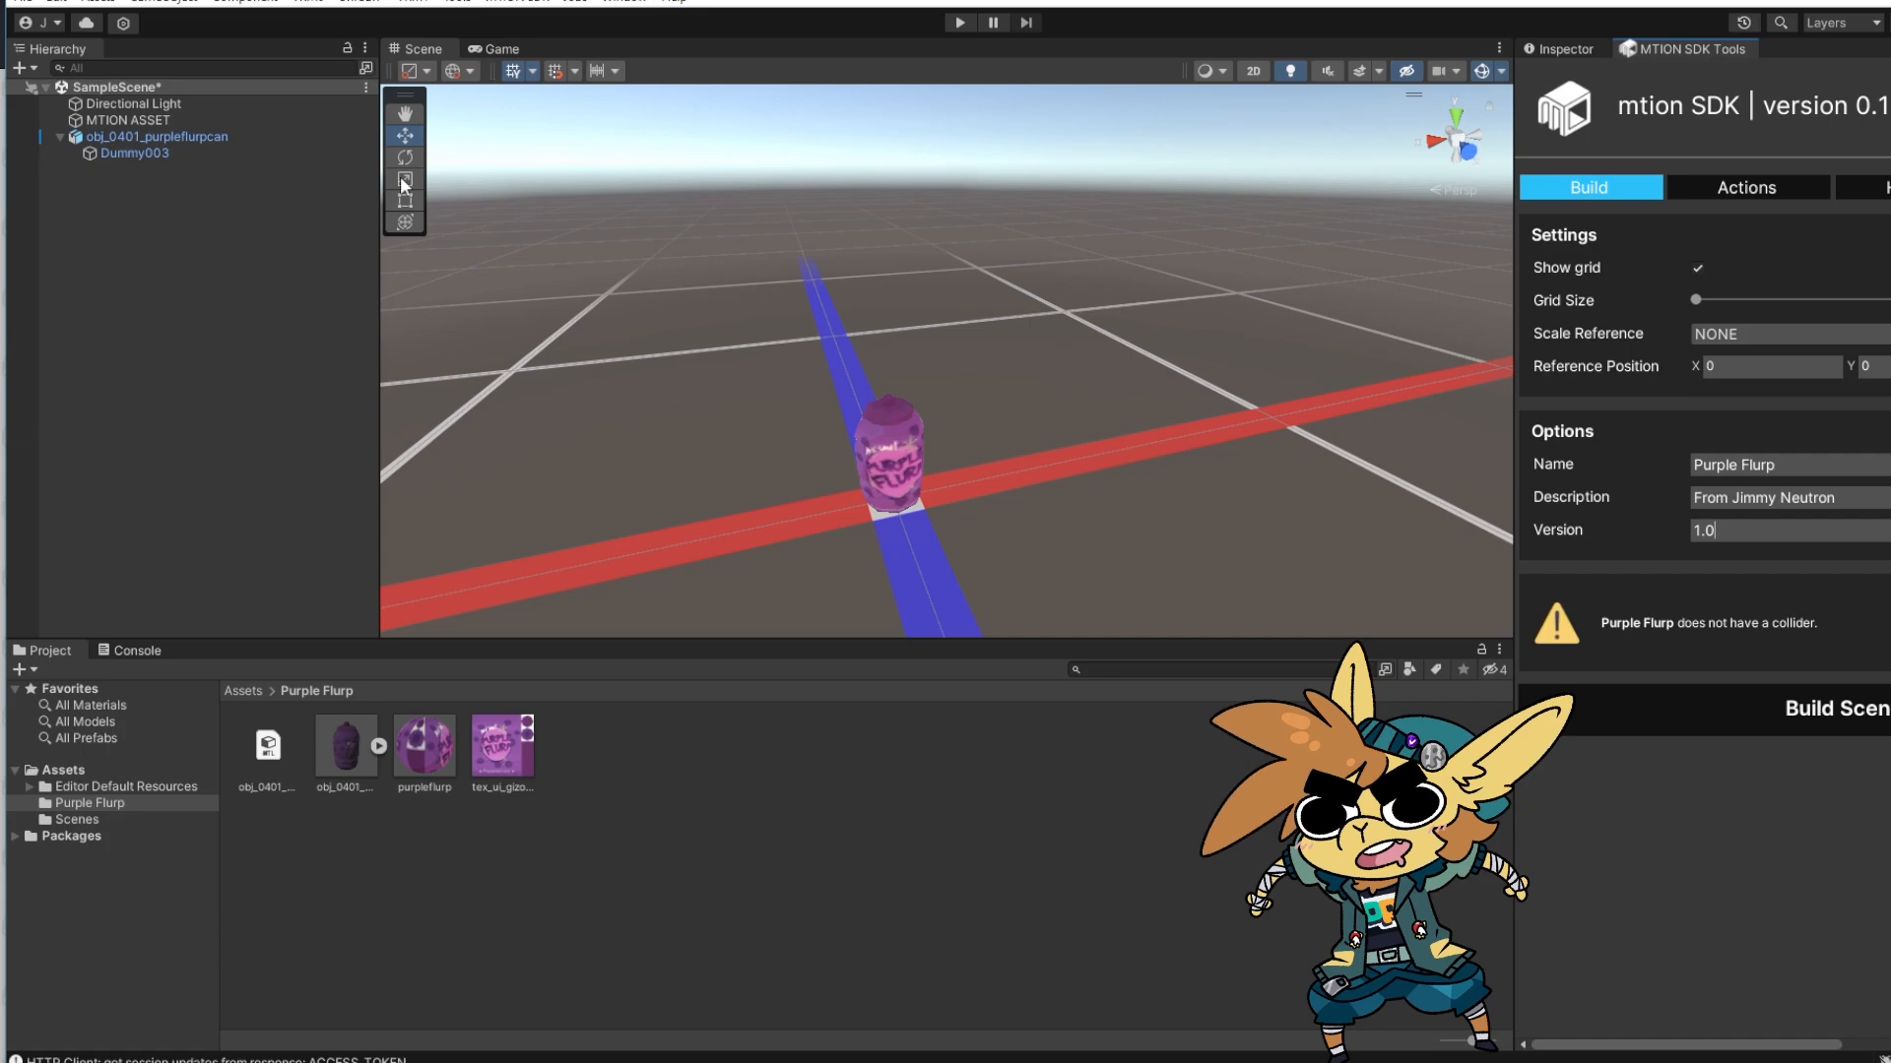
Make obj_0401_purpleflurpcan a child of the MTION ASSET object in the scene hierarchy
click(185, 409)
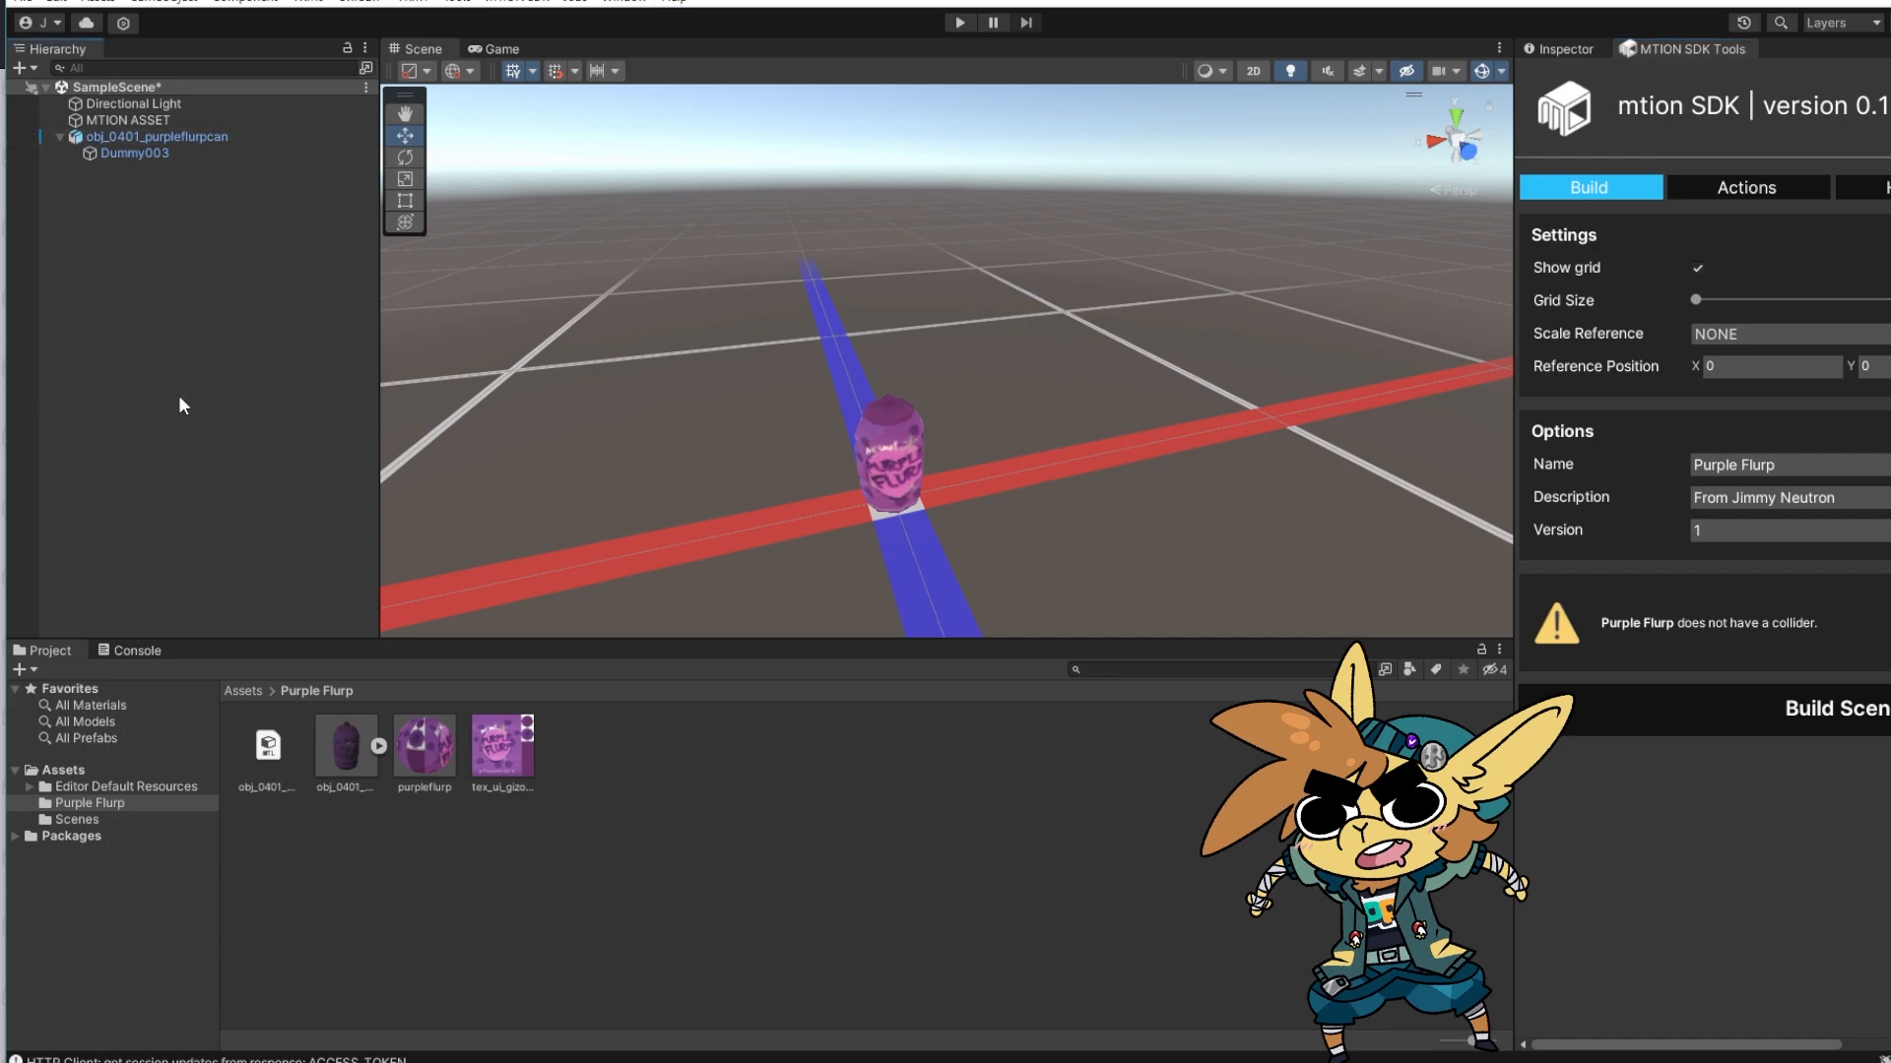
click(59, 138)
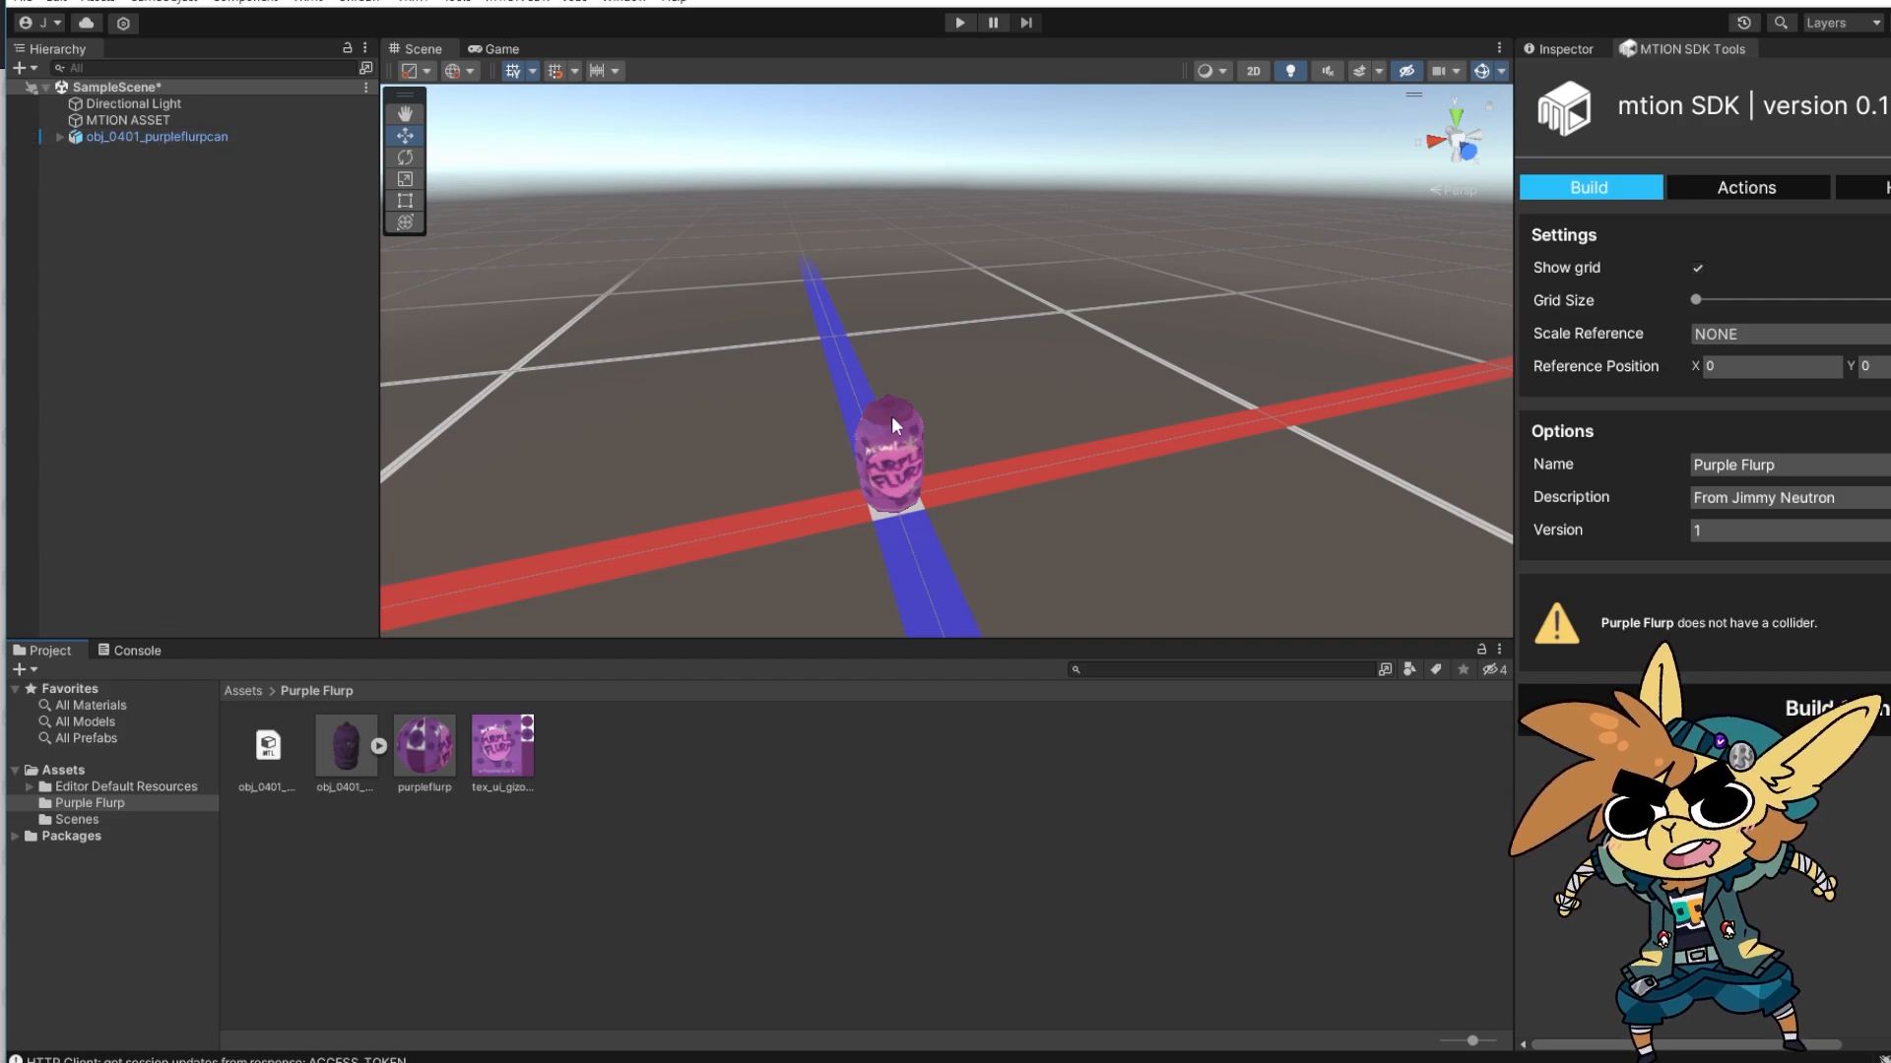
click(116, 120)
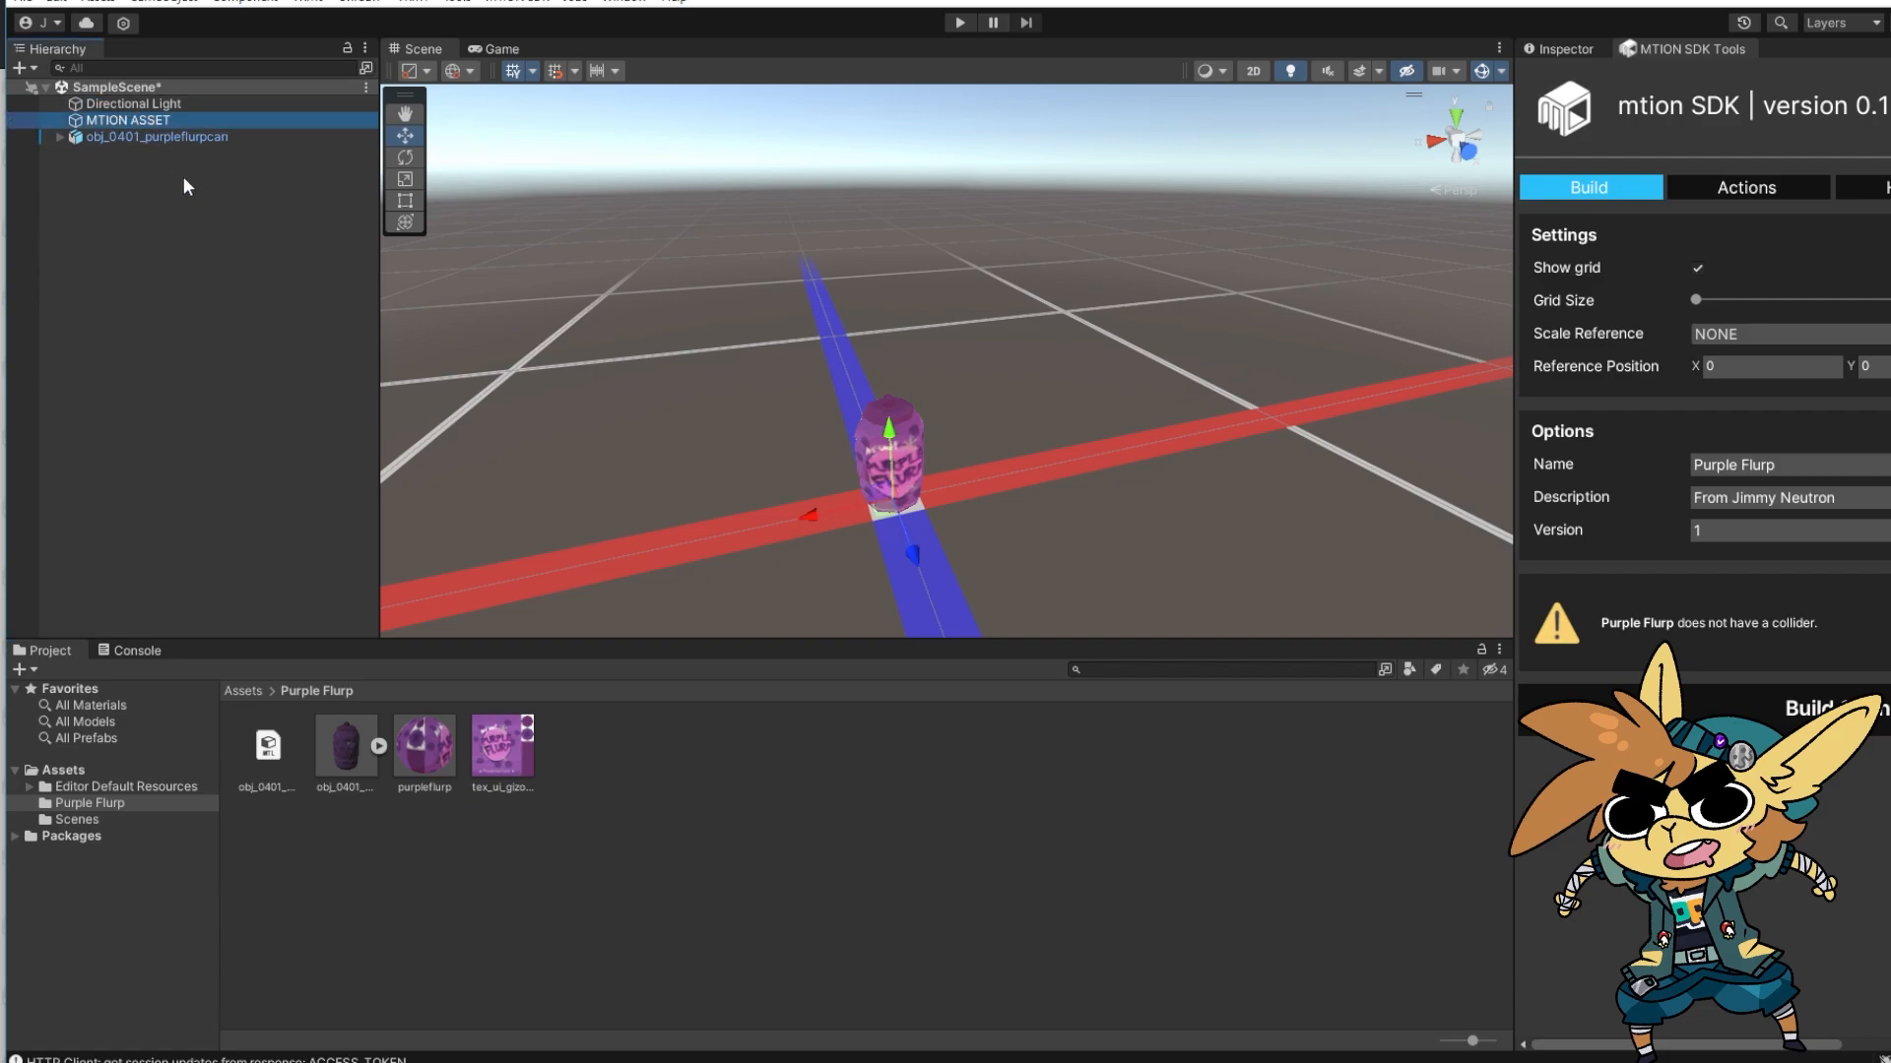
click(110, 133)
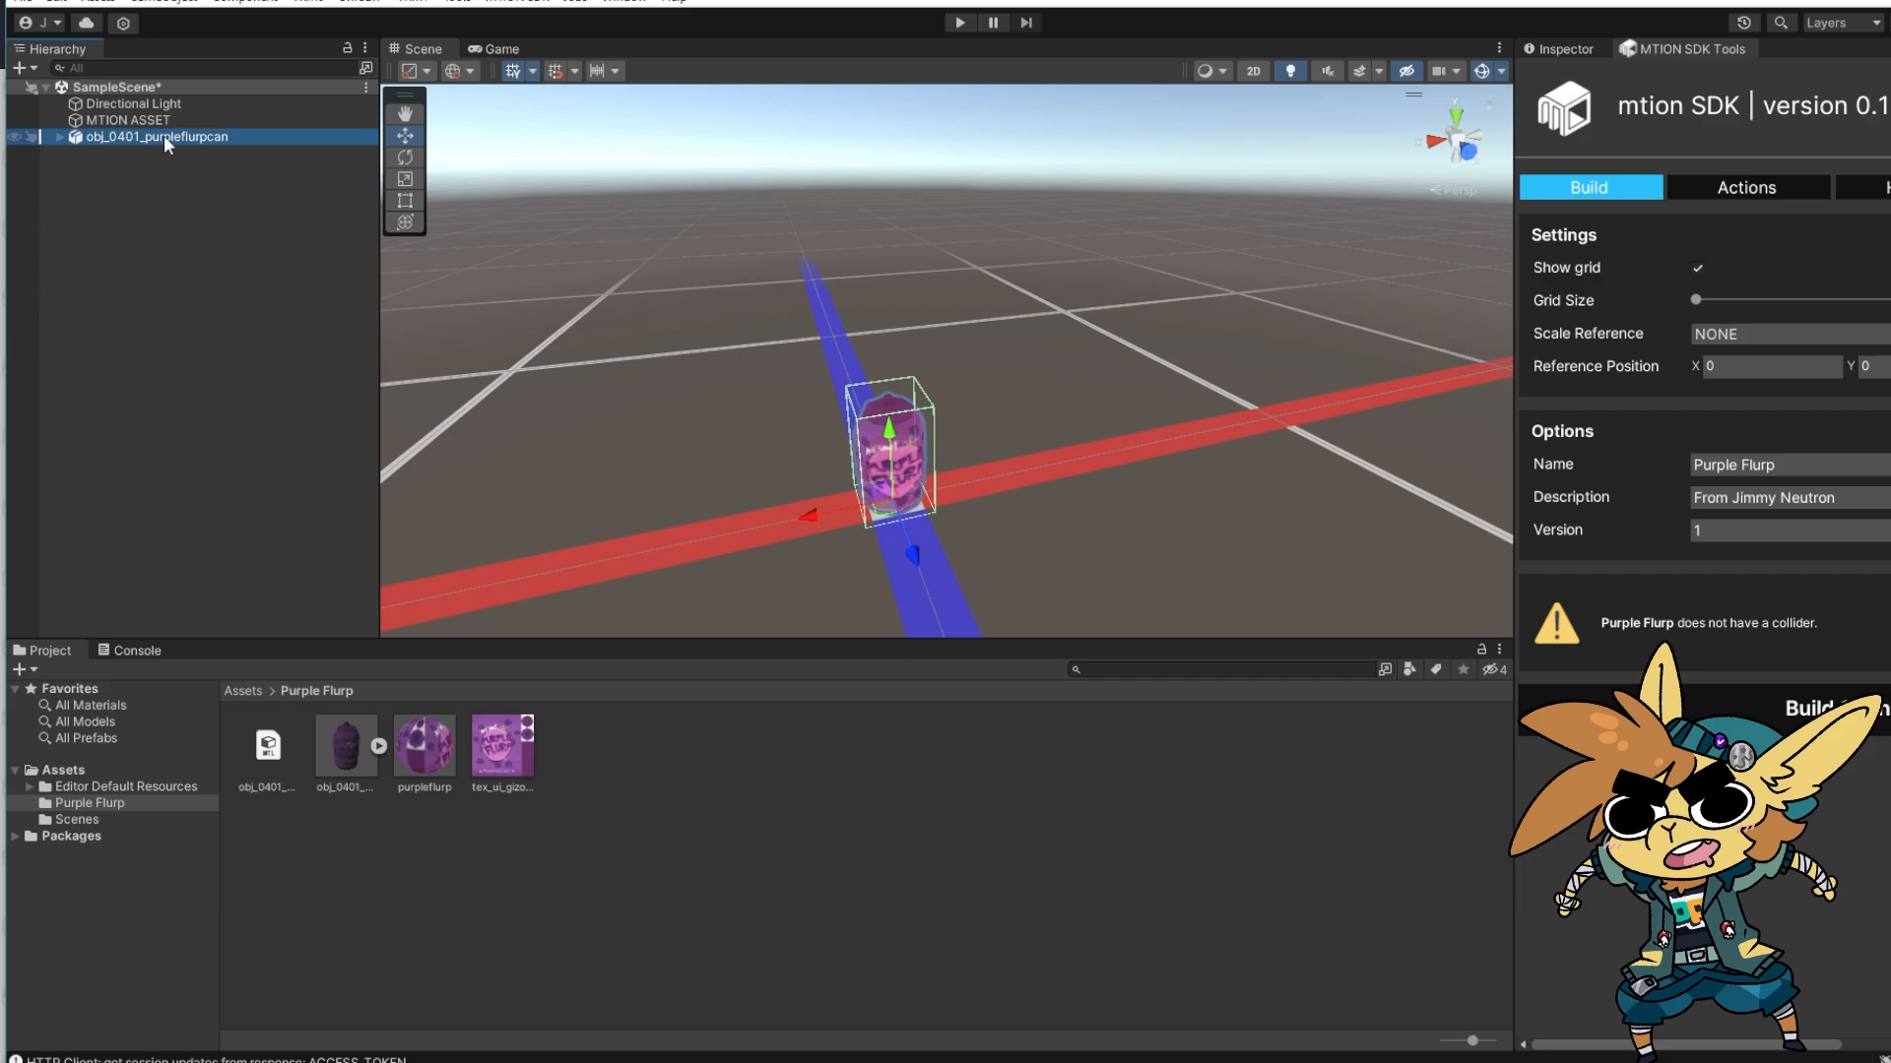
drag(163, 134, 142, 117)
click(885, 223)
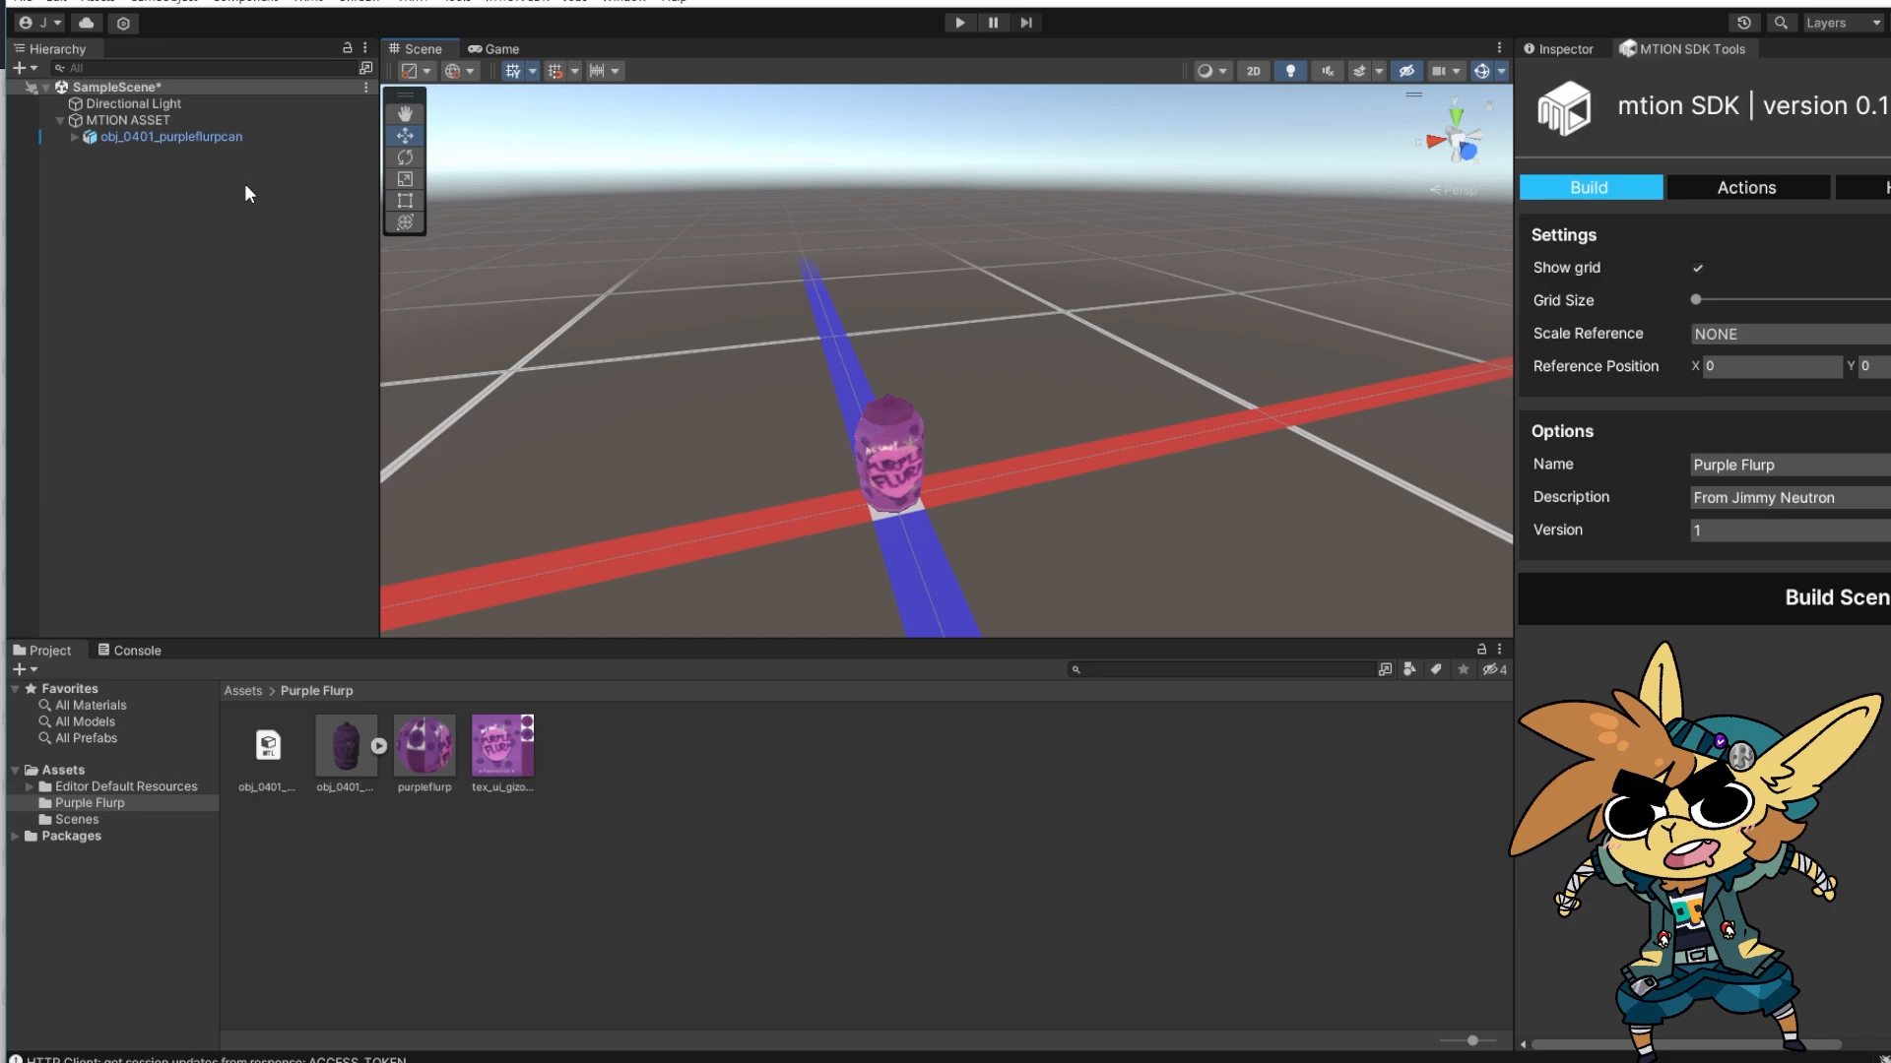
Check the nested can and its source model, and build the Purple Flurp scene with the mtion SDK
click(887, 462)
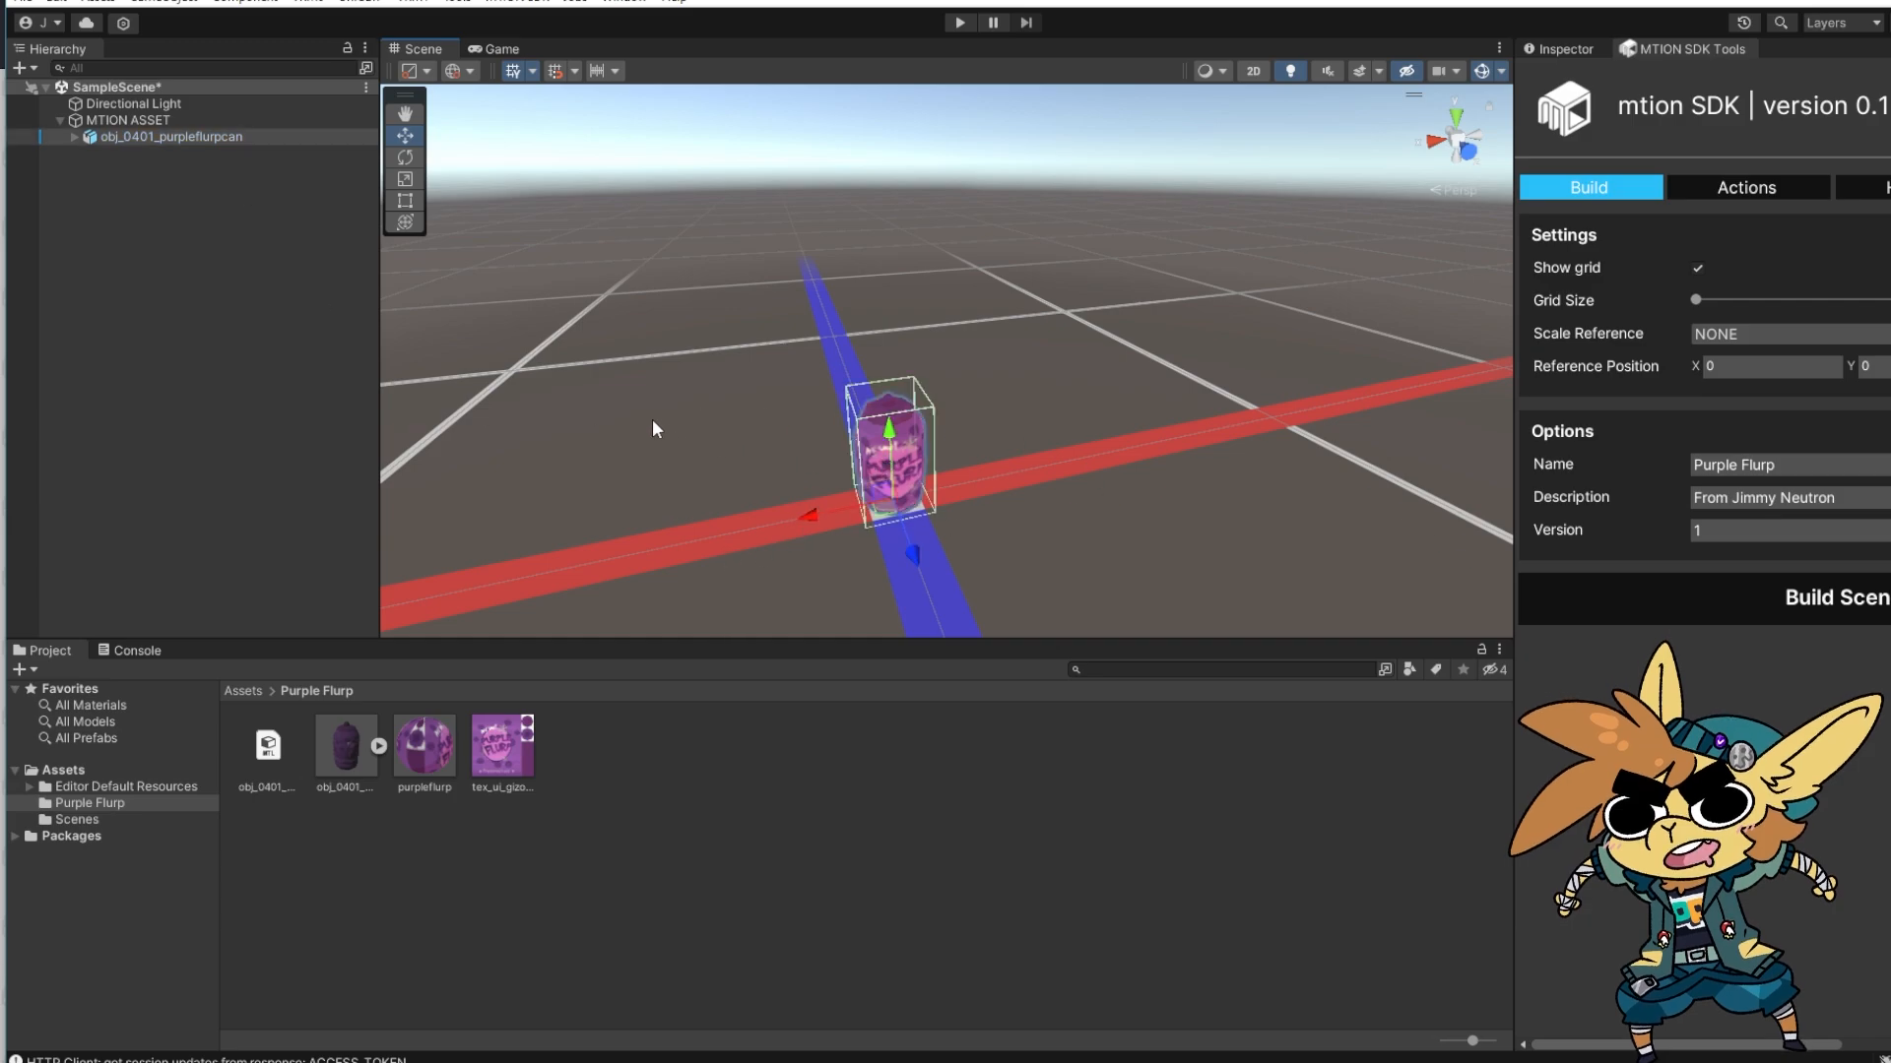
click(436, 760)
click(330, 753)
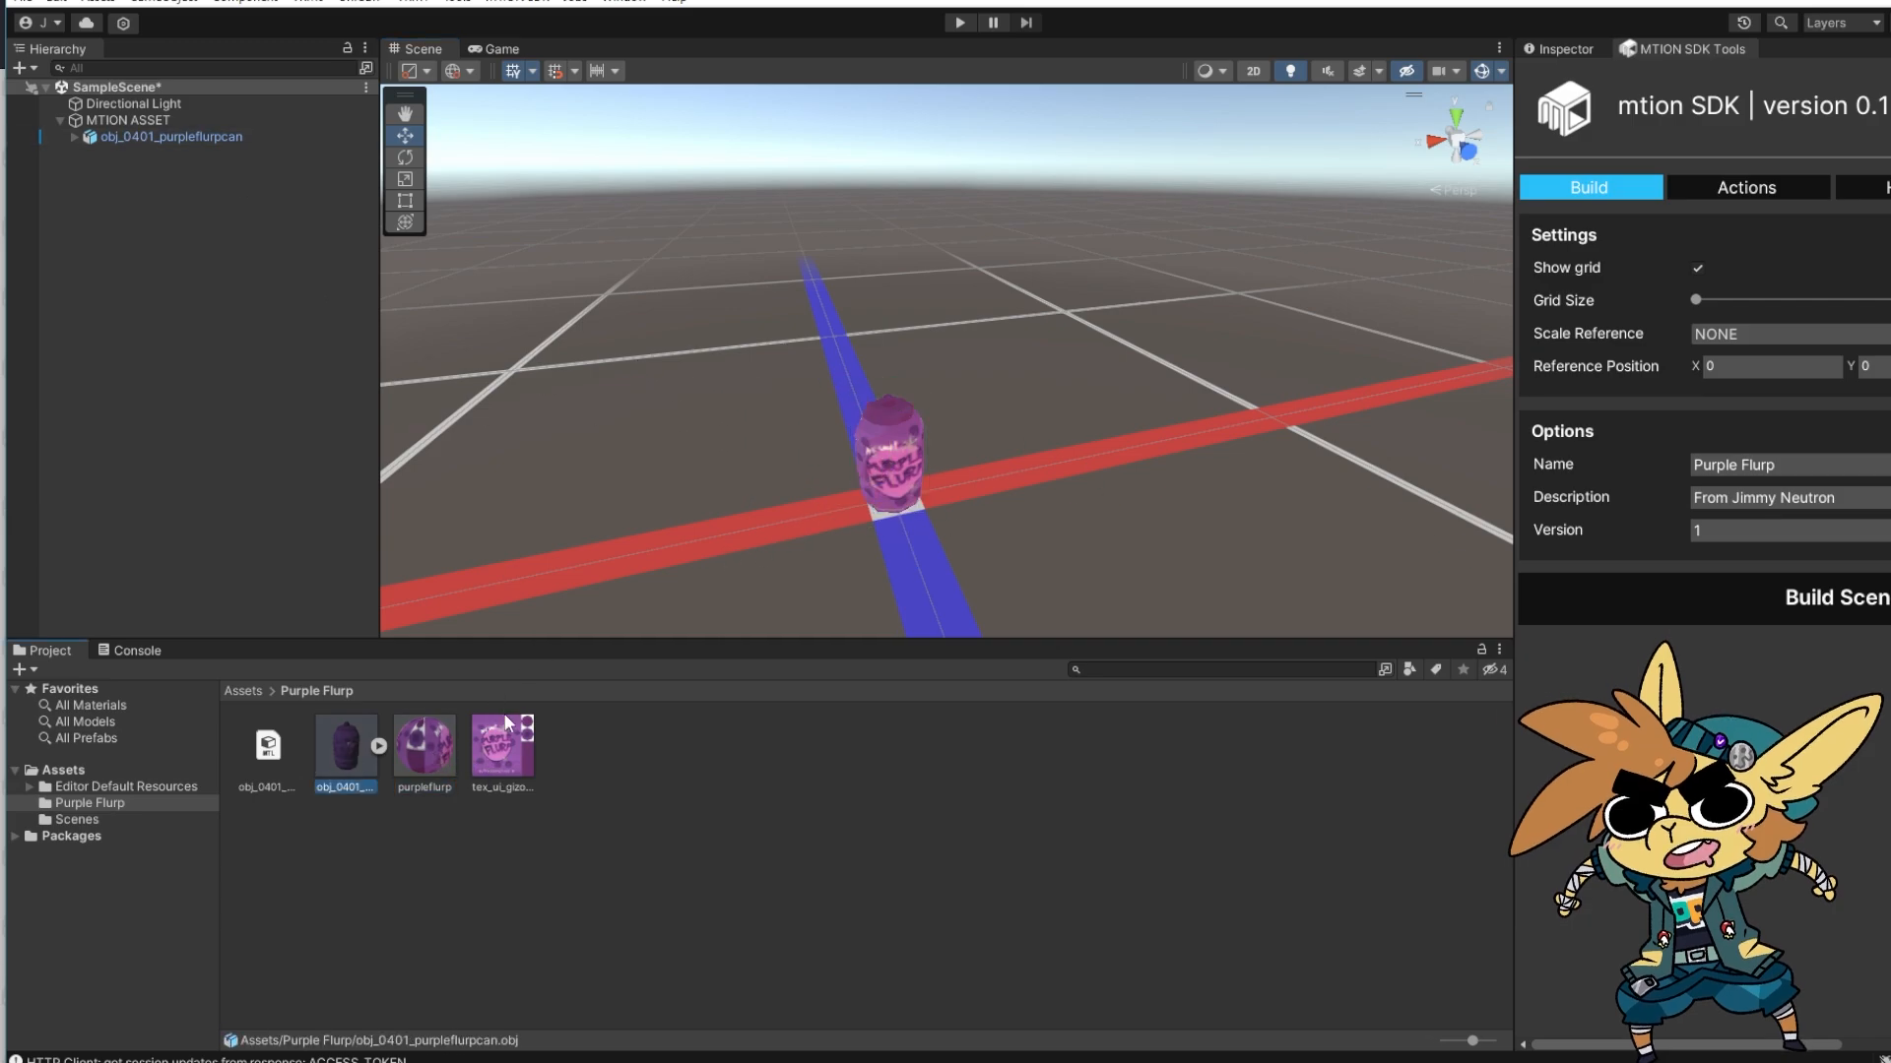
click(147, 119)
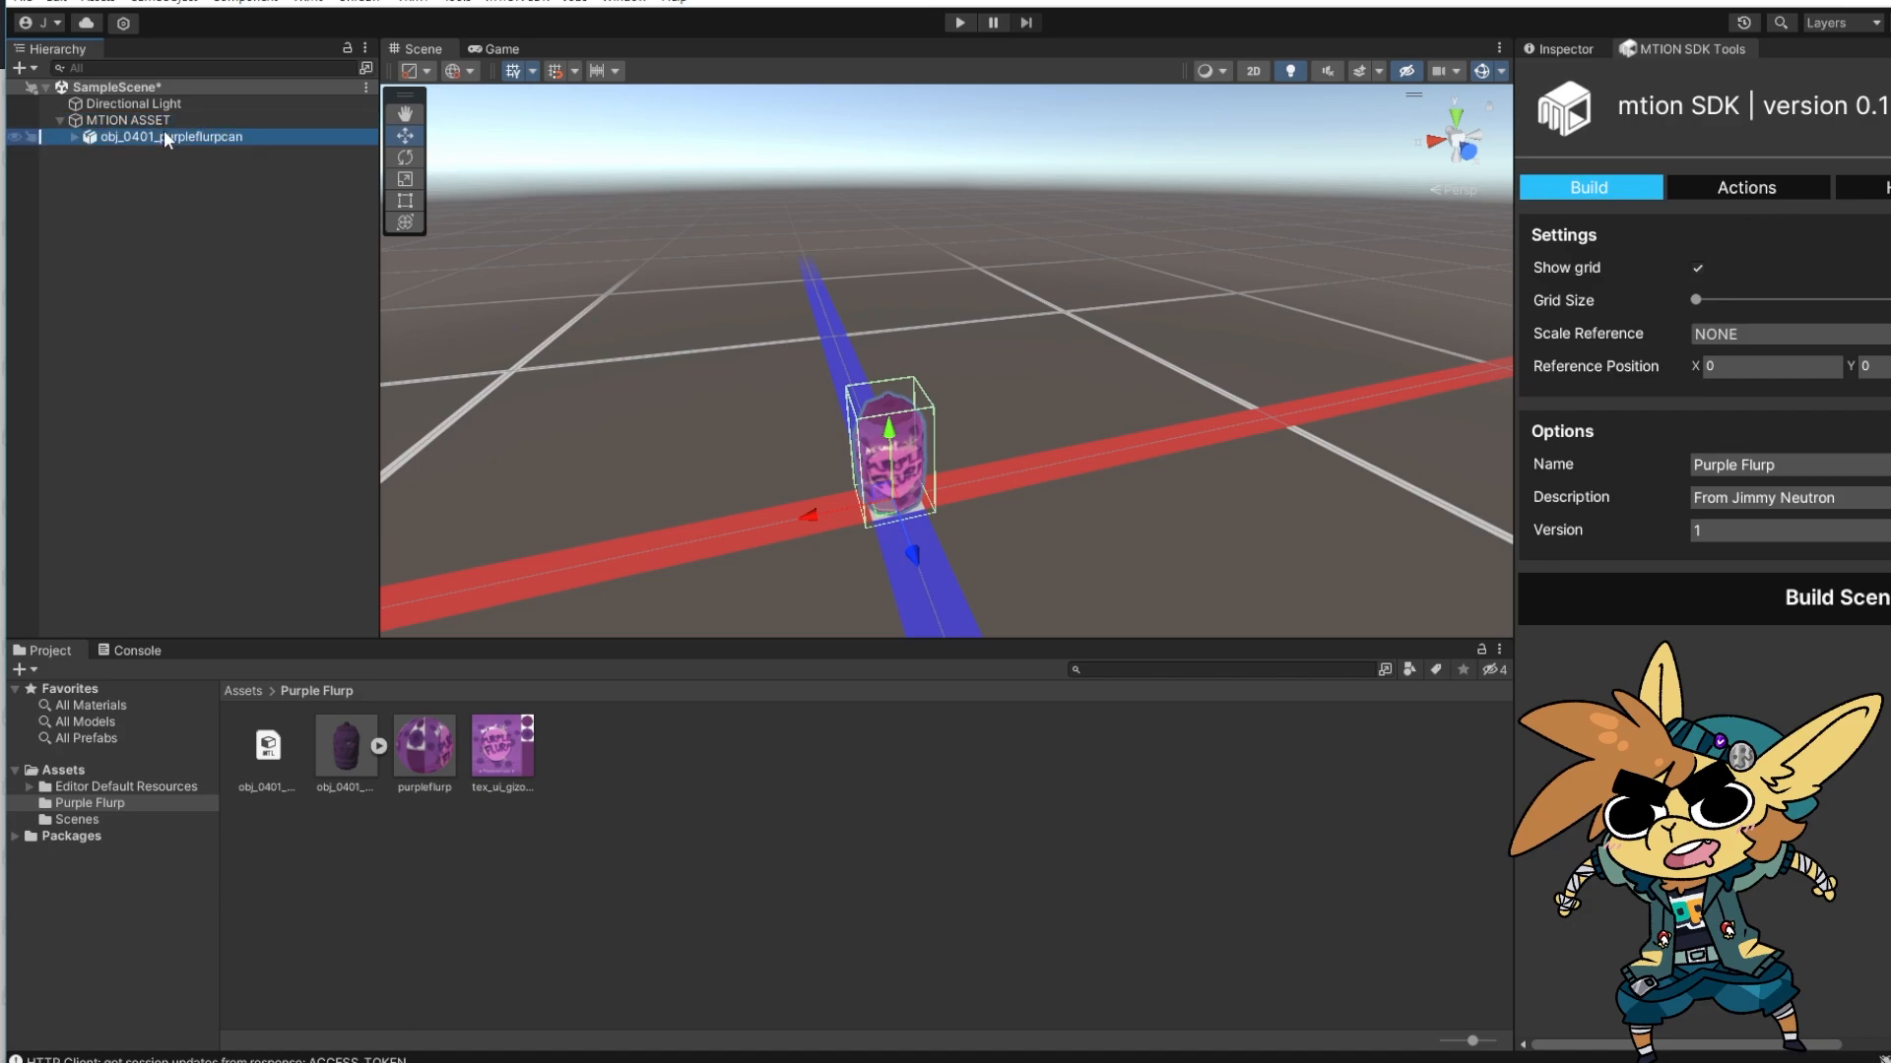
click(120, 135)
click(1830, 604)
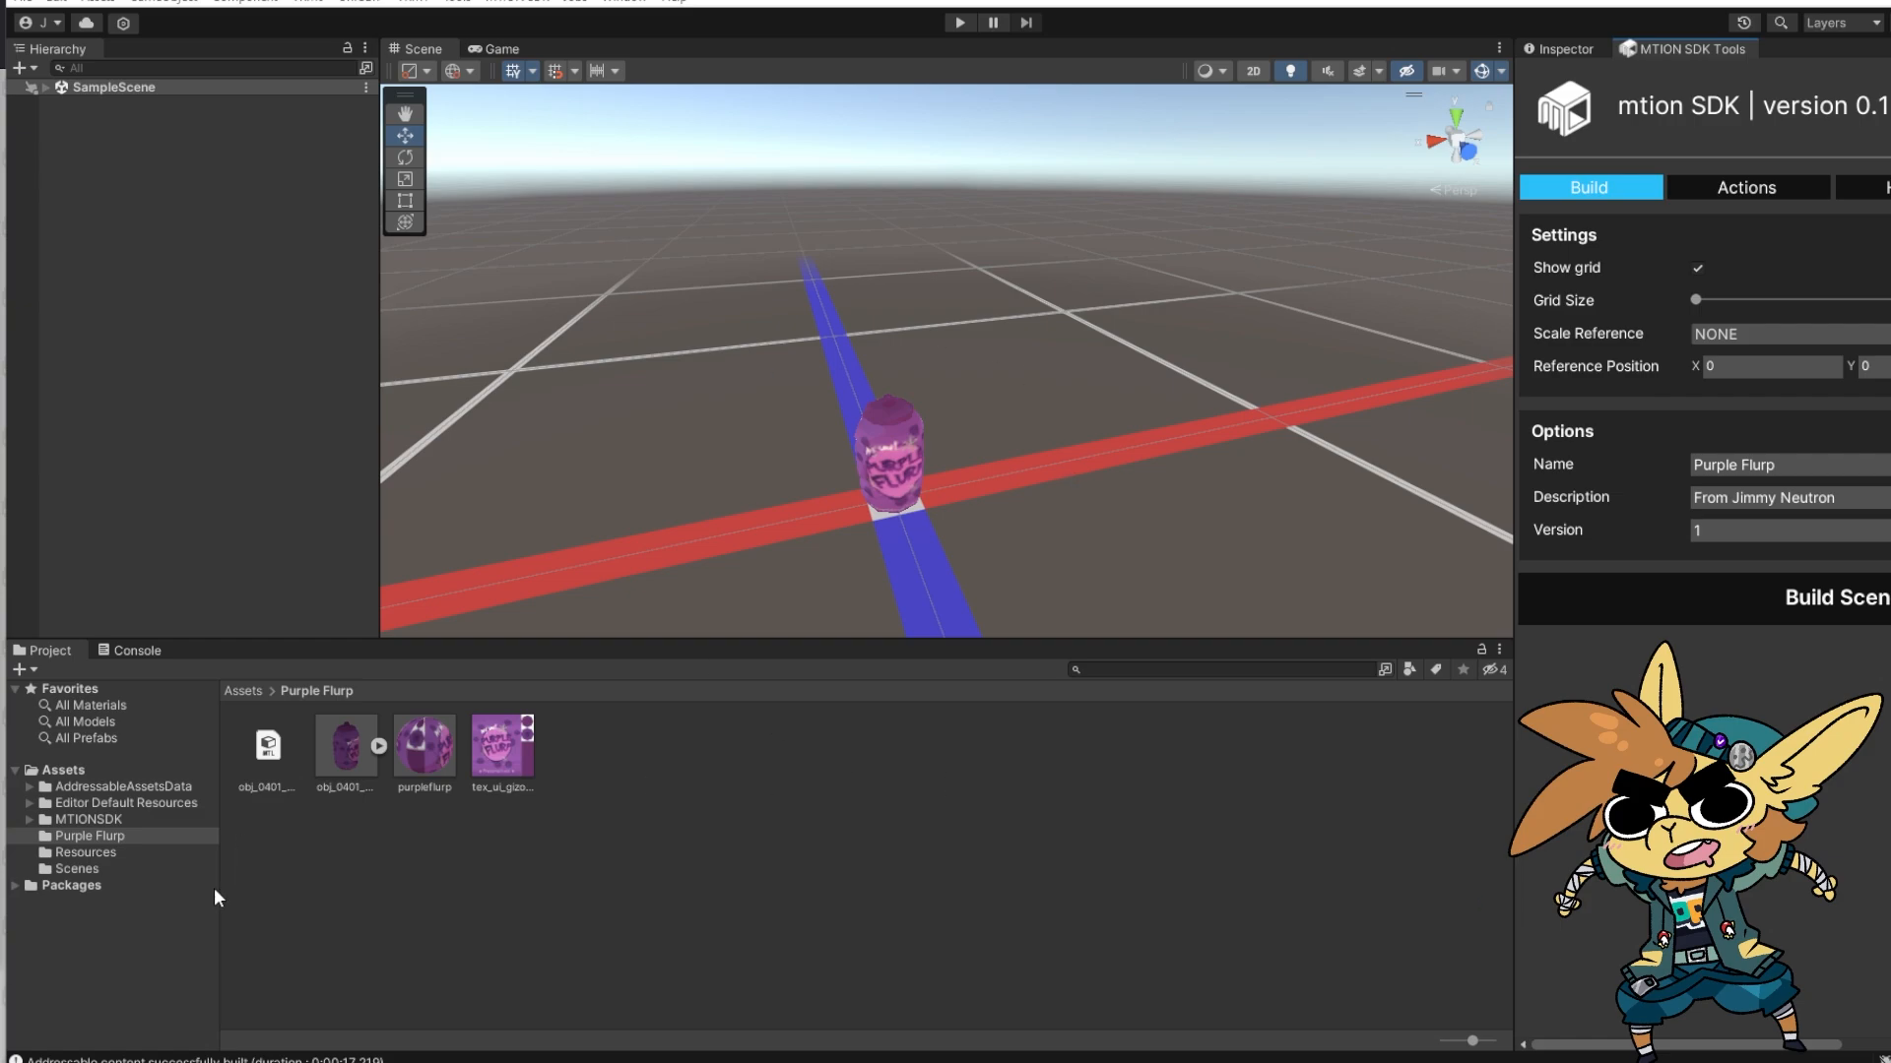
Review the build messages in the Console, clear them, and return to the Purple Flurp project folder
click(135, 650)
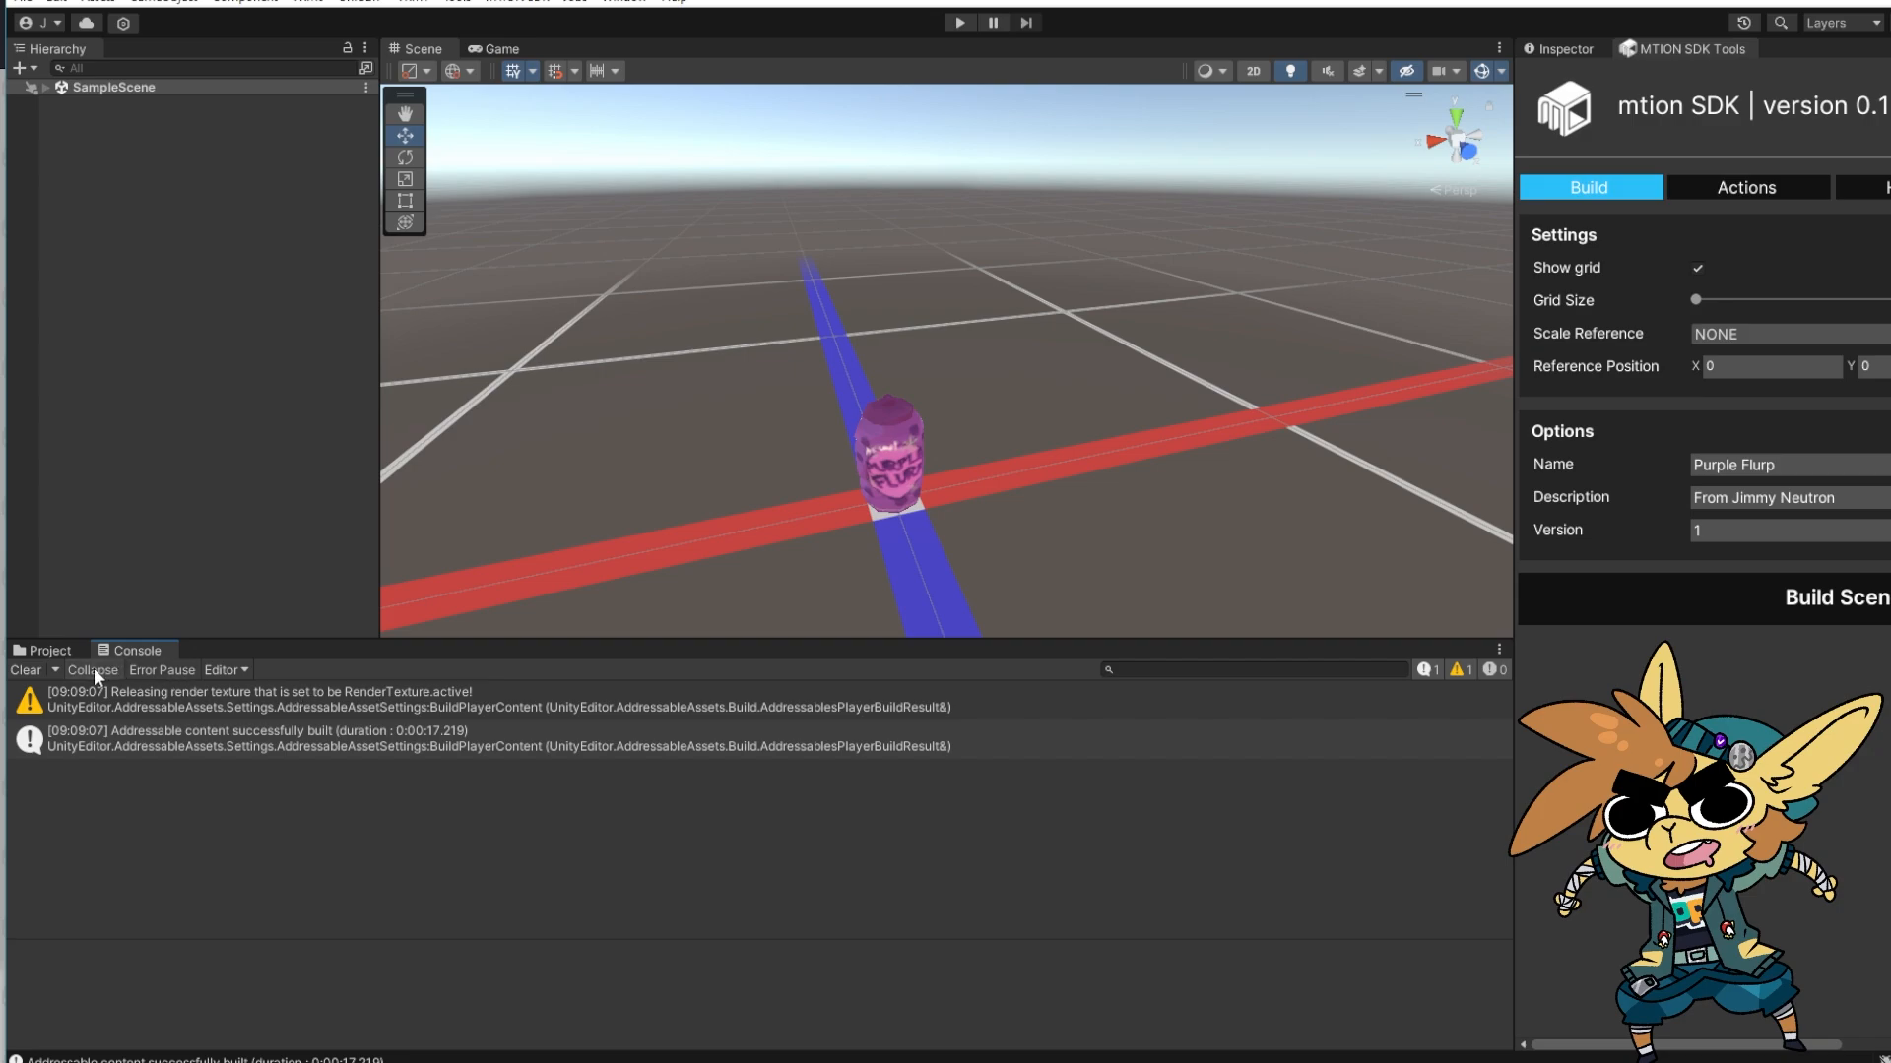
click(34, 672)
click(62, 650)
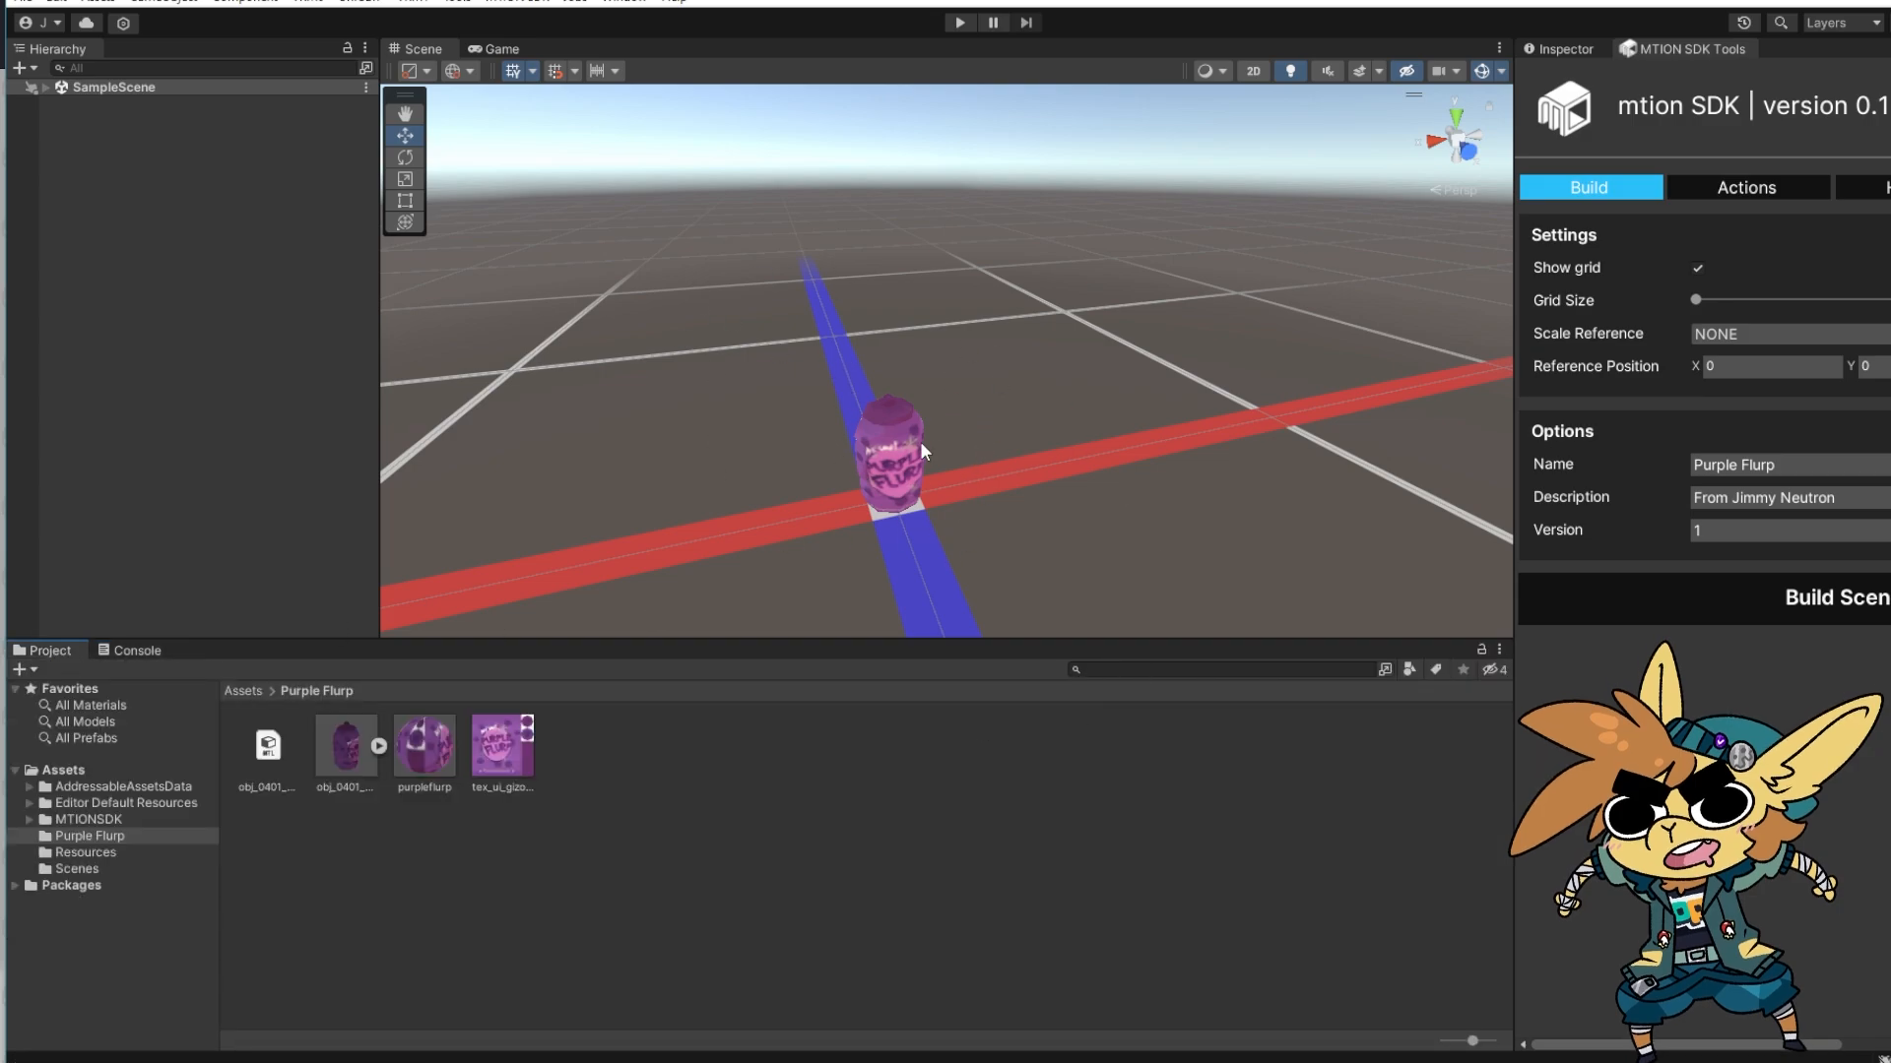
click(132, 650)
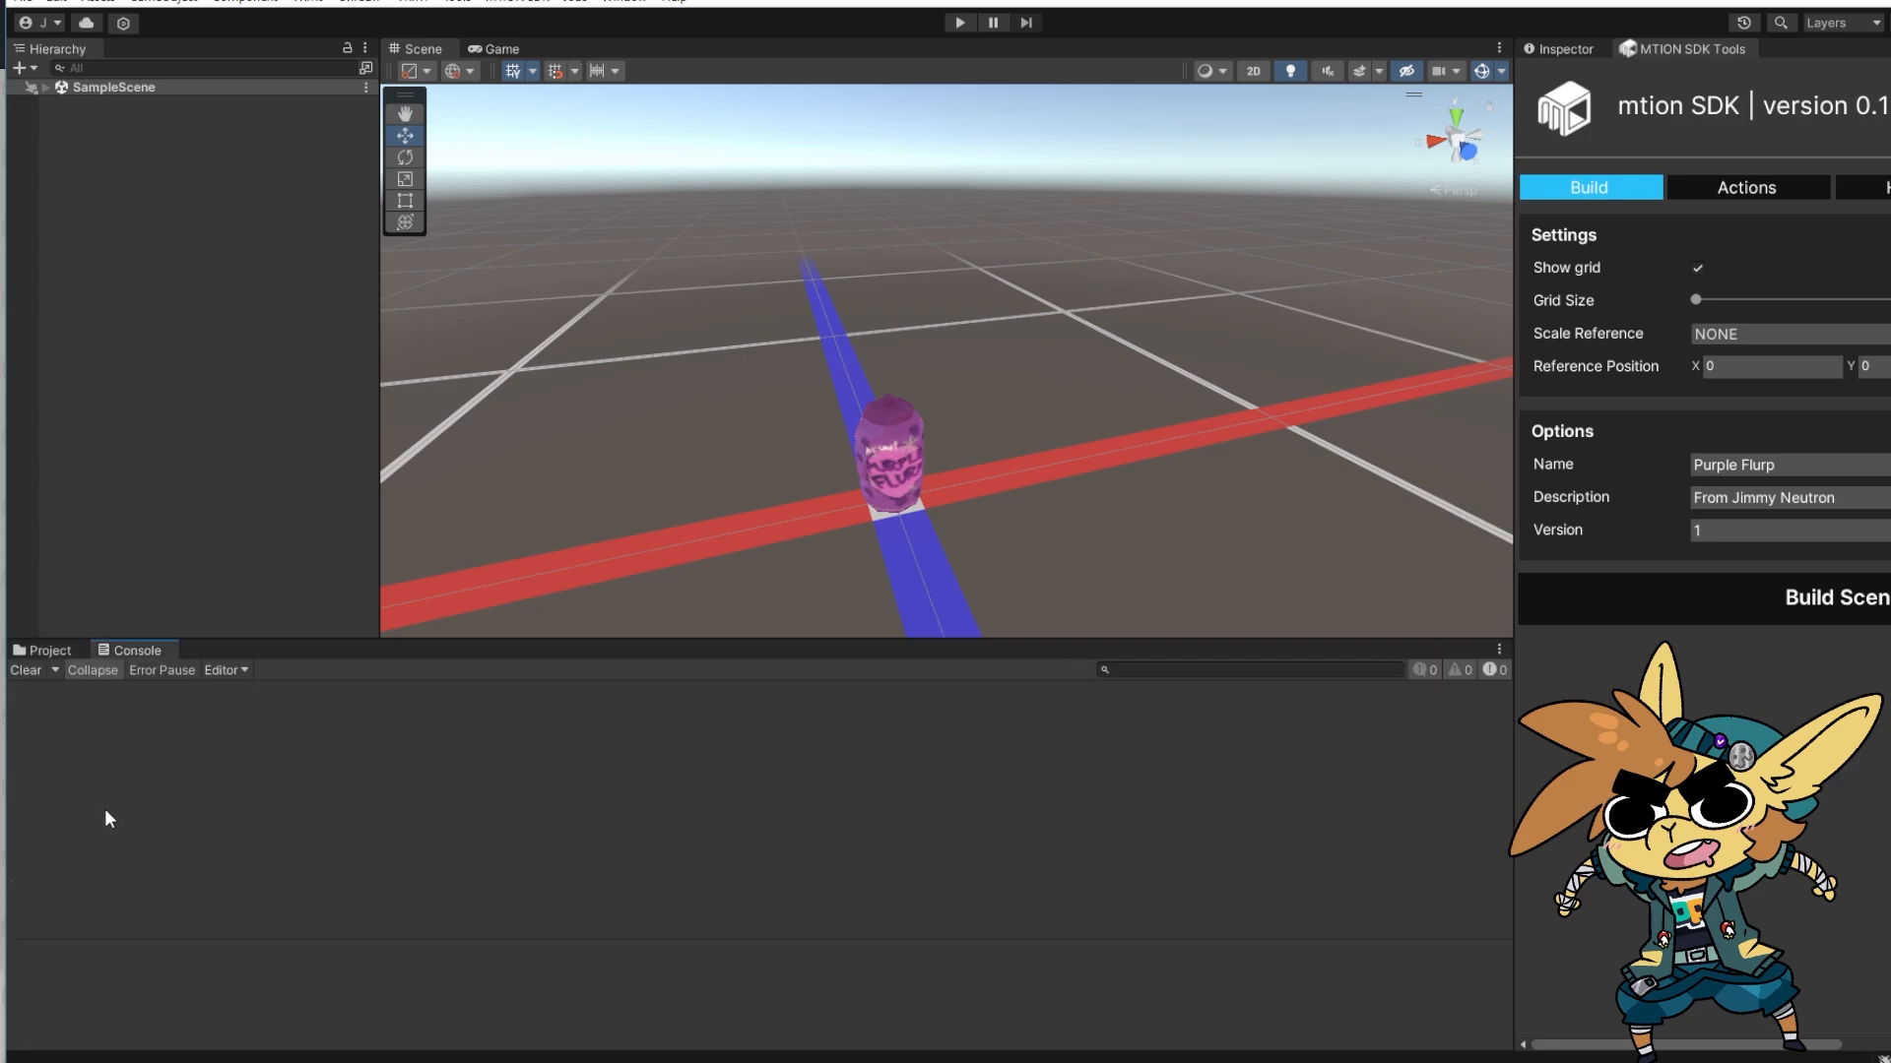
click(36, 651)
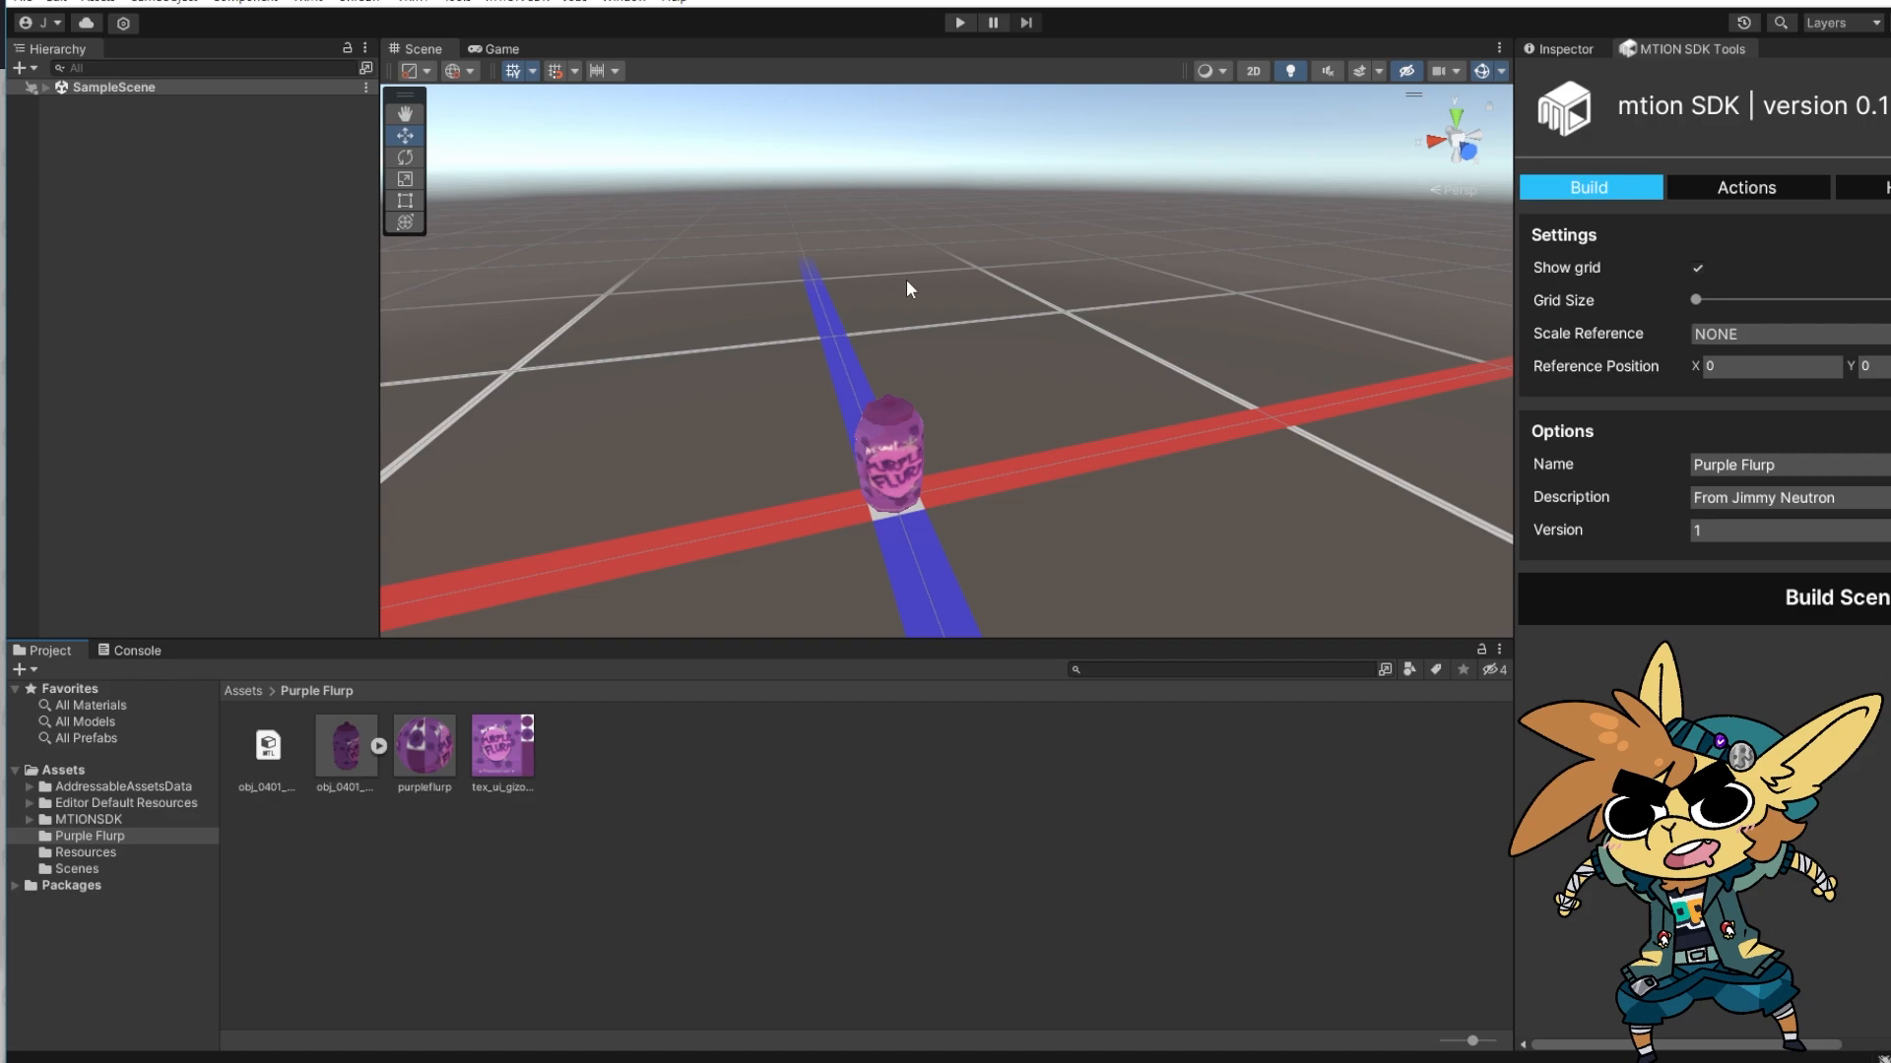
right_drag(864, 286, 850, 322)
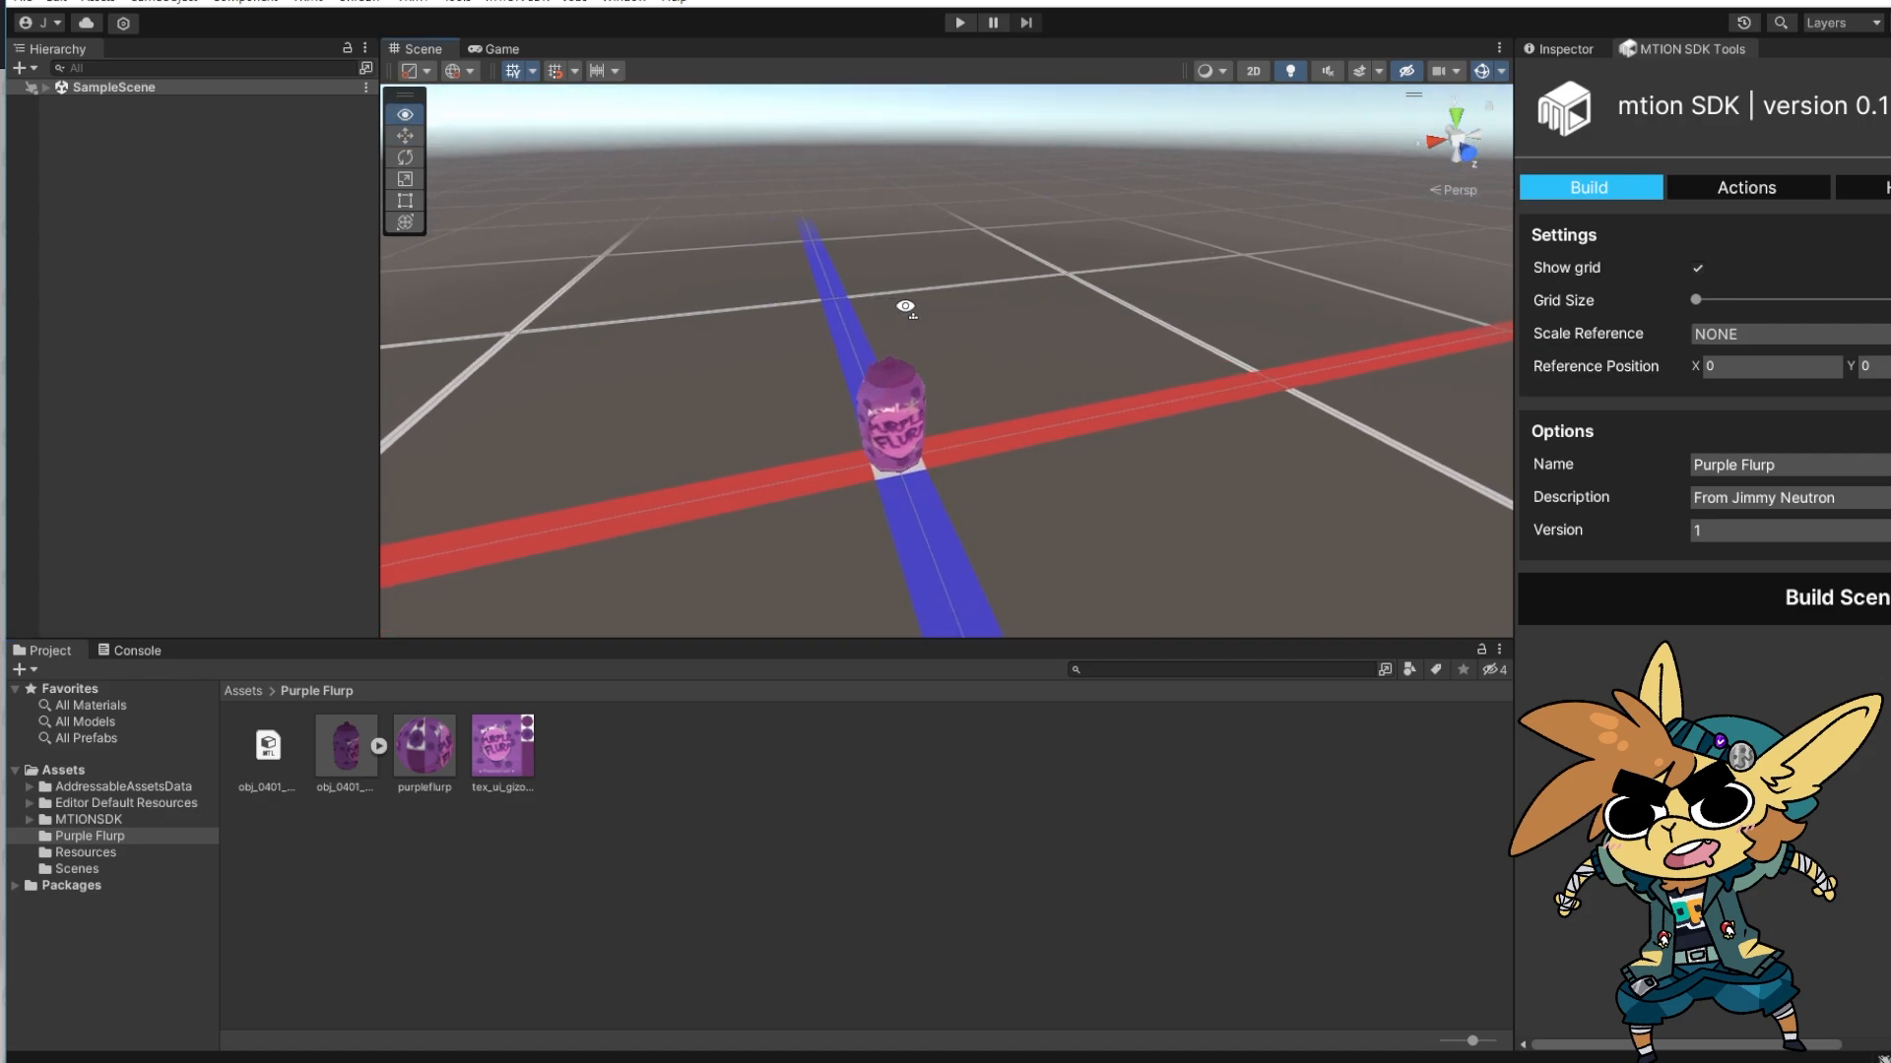
click(45, 87)
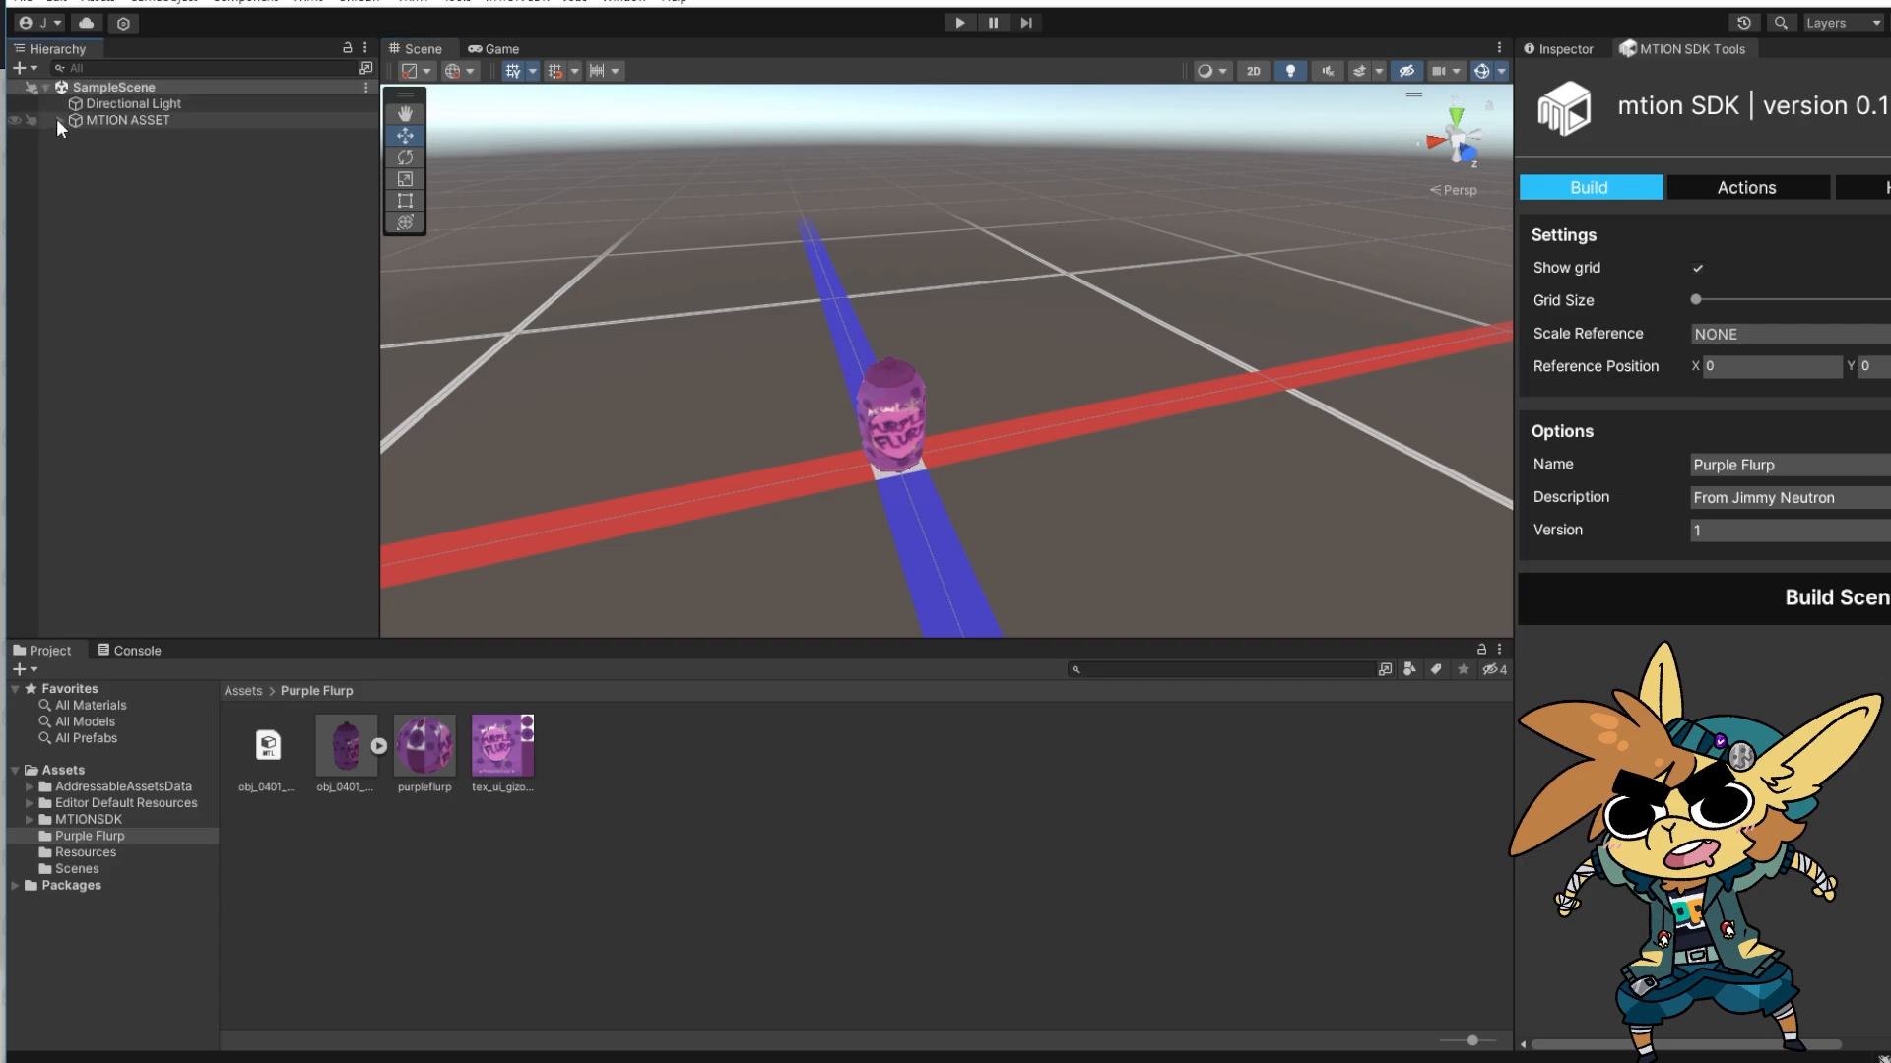
click(56, 118)
click(46, 87)
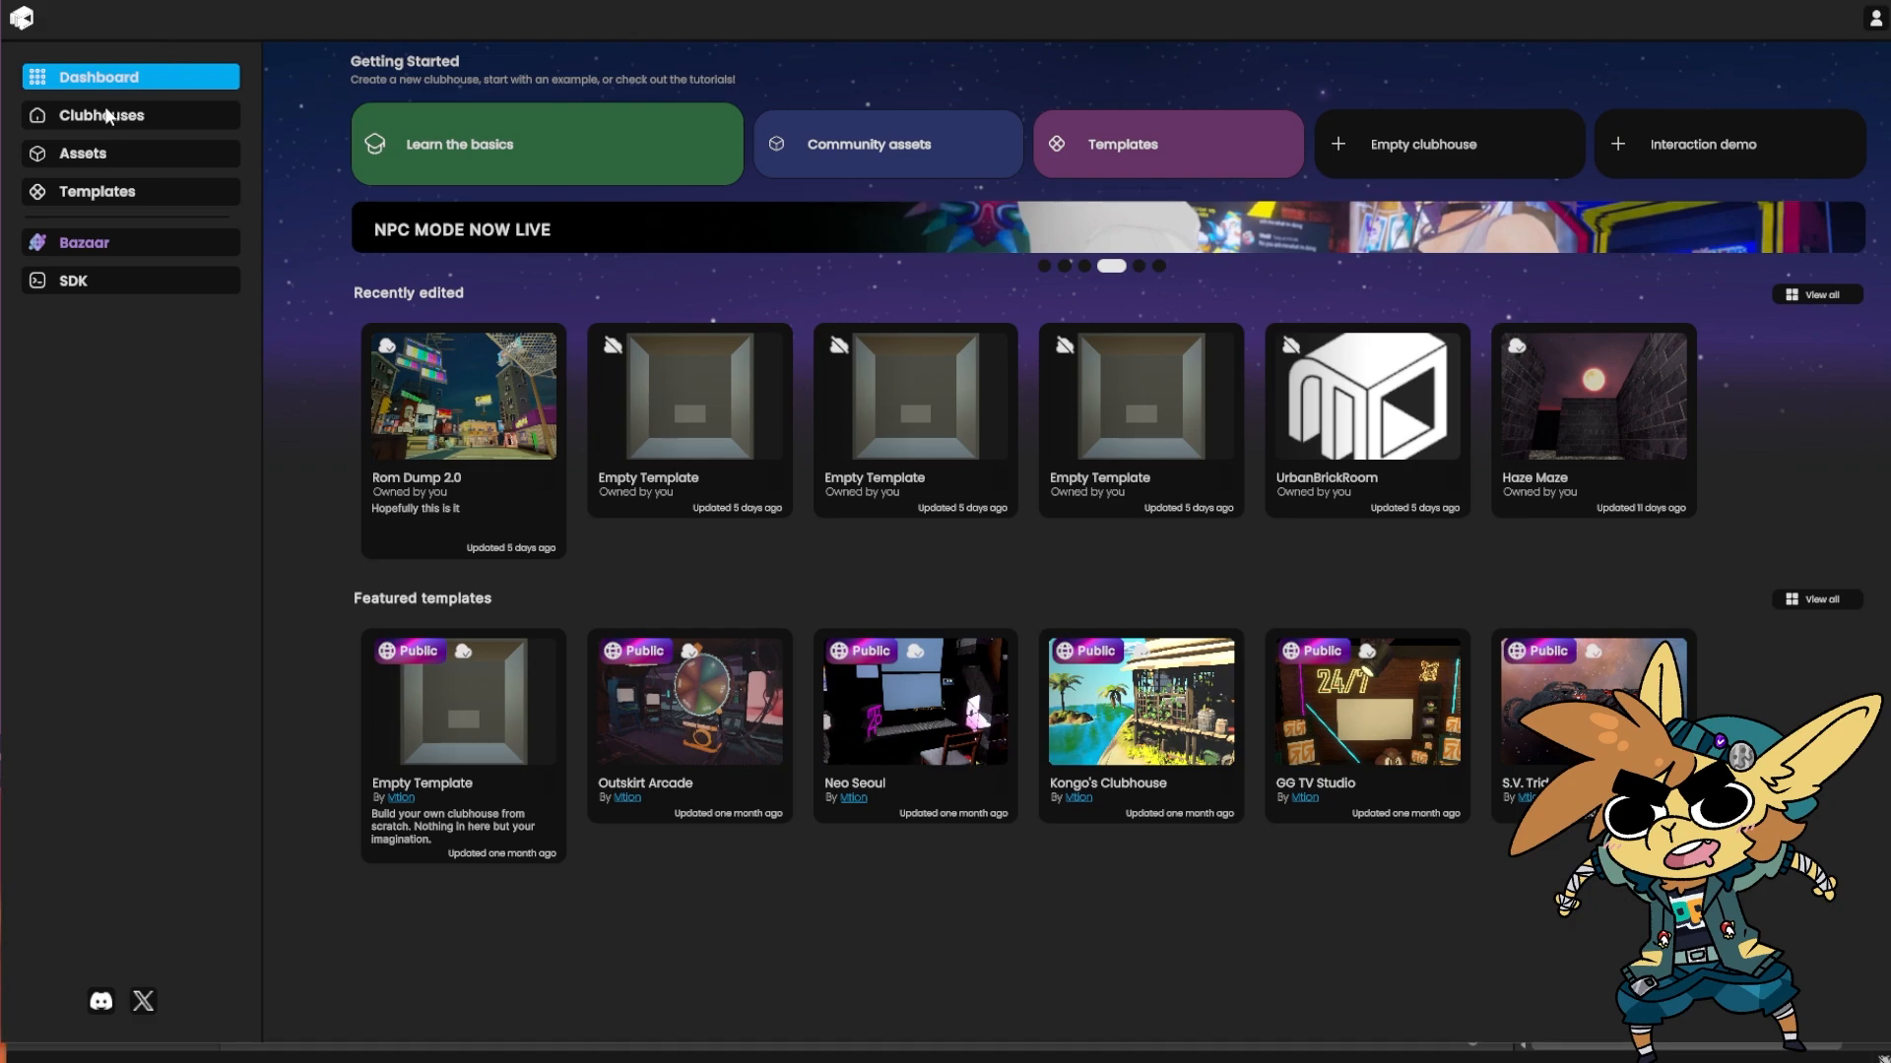
Switch to mtion studio and open the Purple Flurp asset's details for editing from the asset library
click(94, 153)
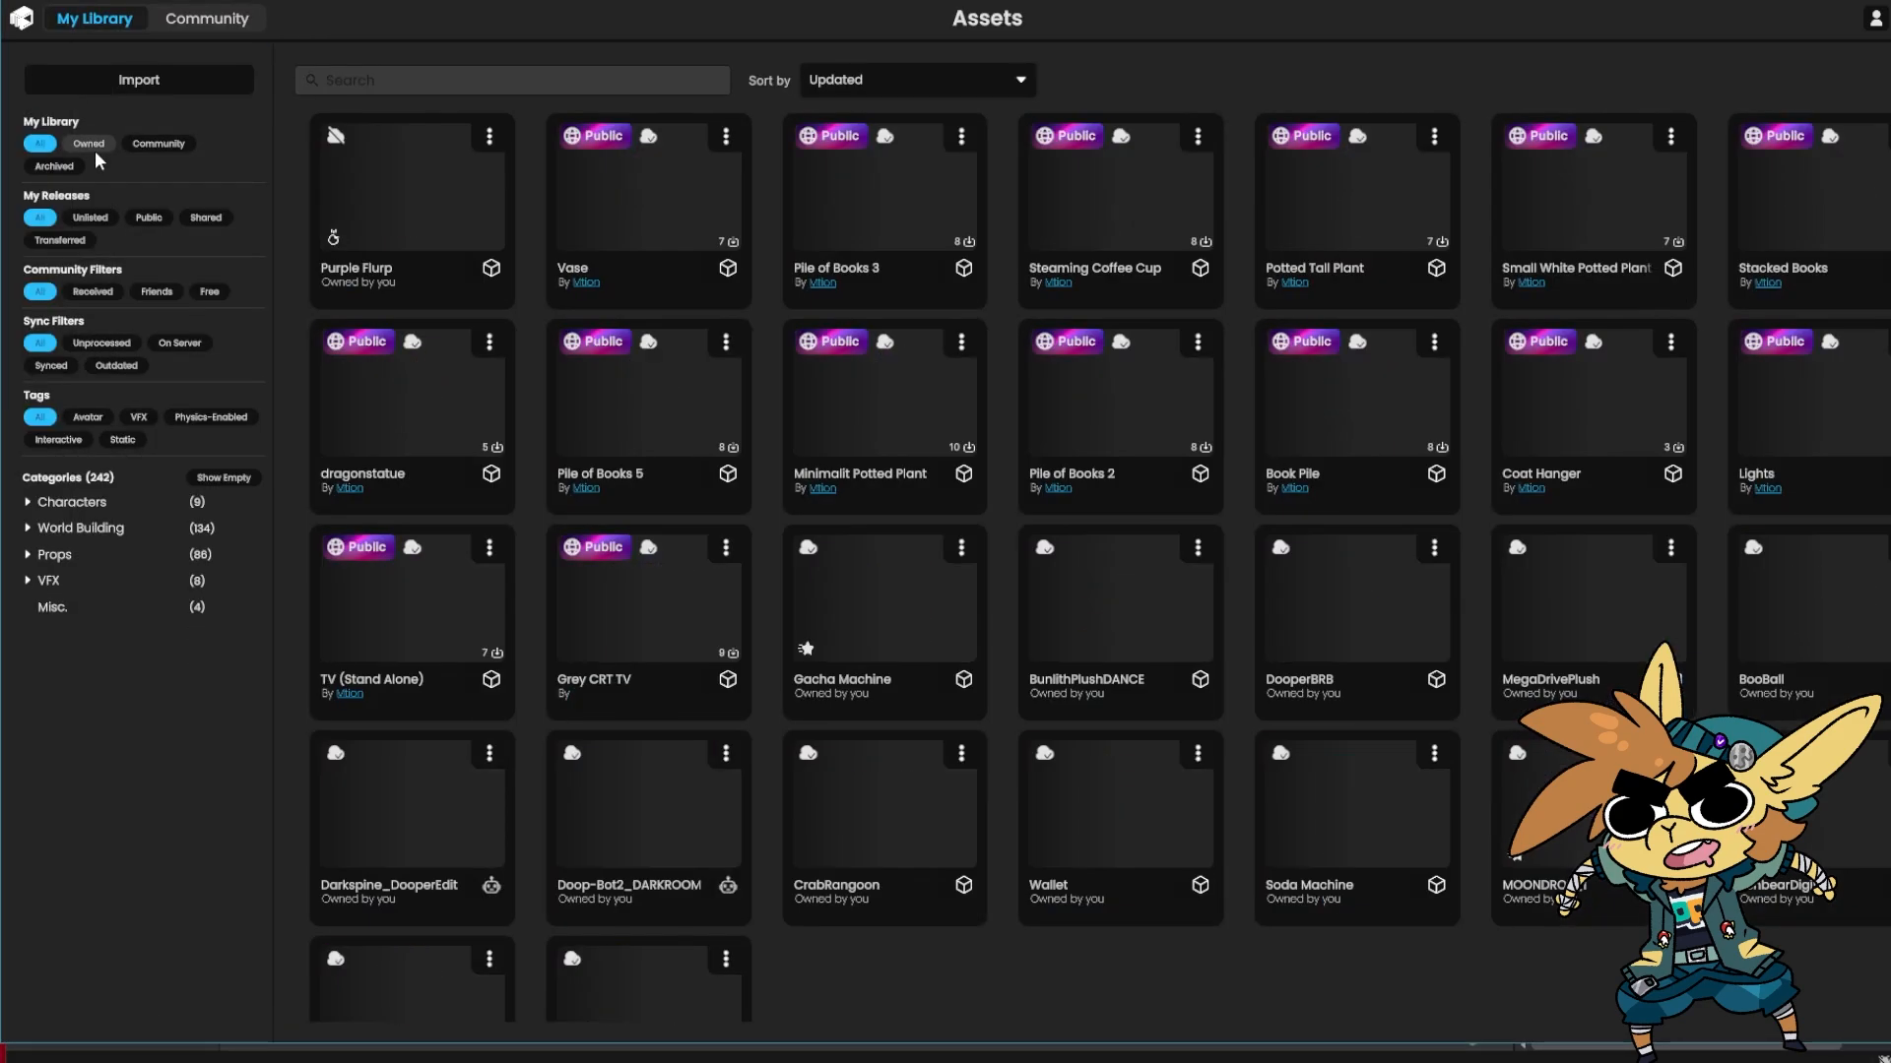
mouse_move(386, 269)
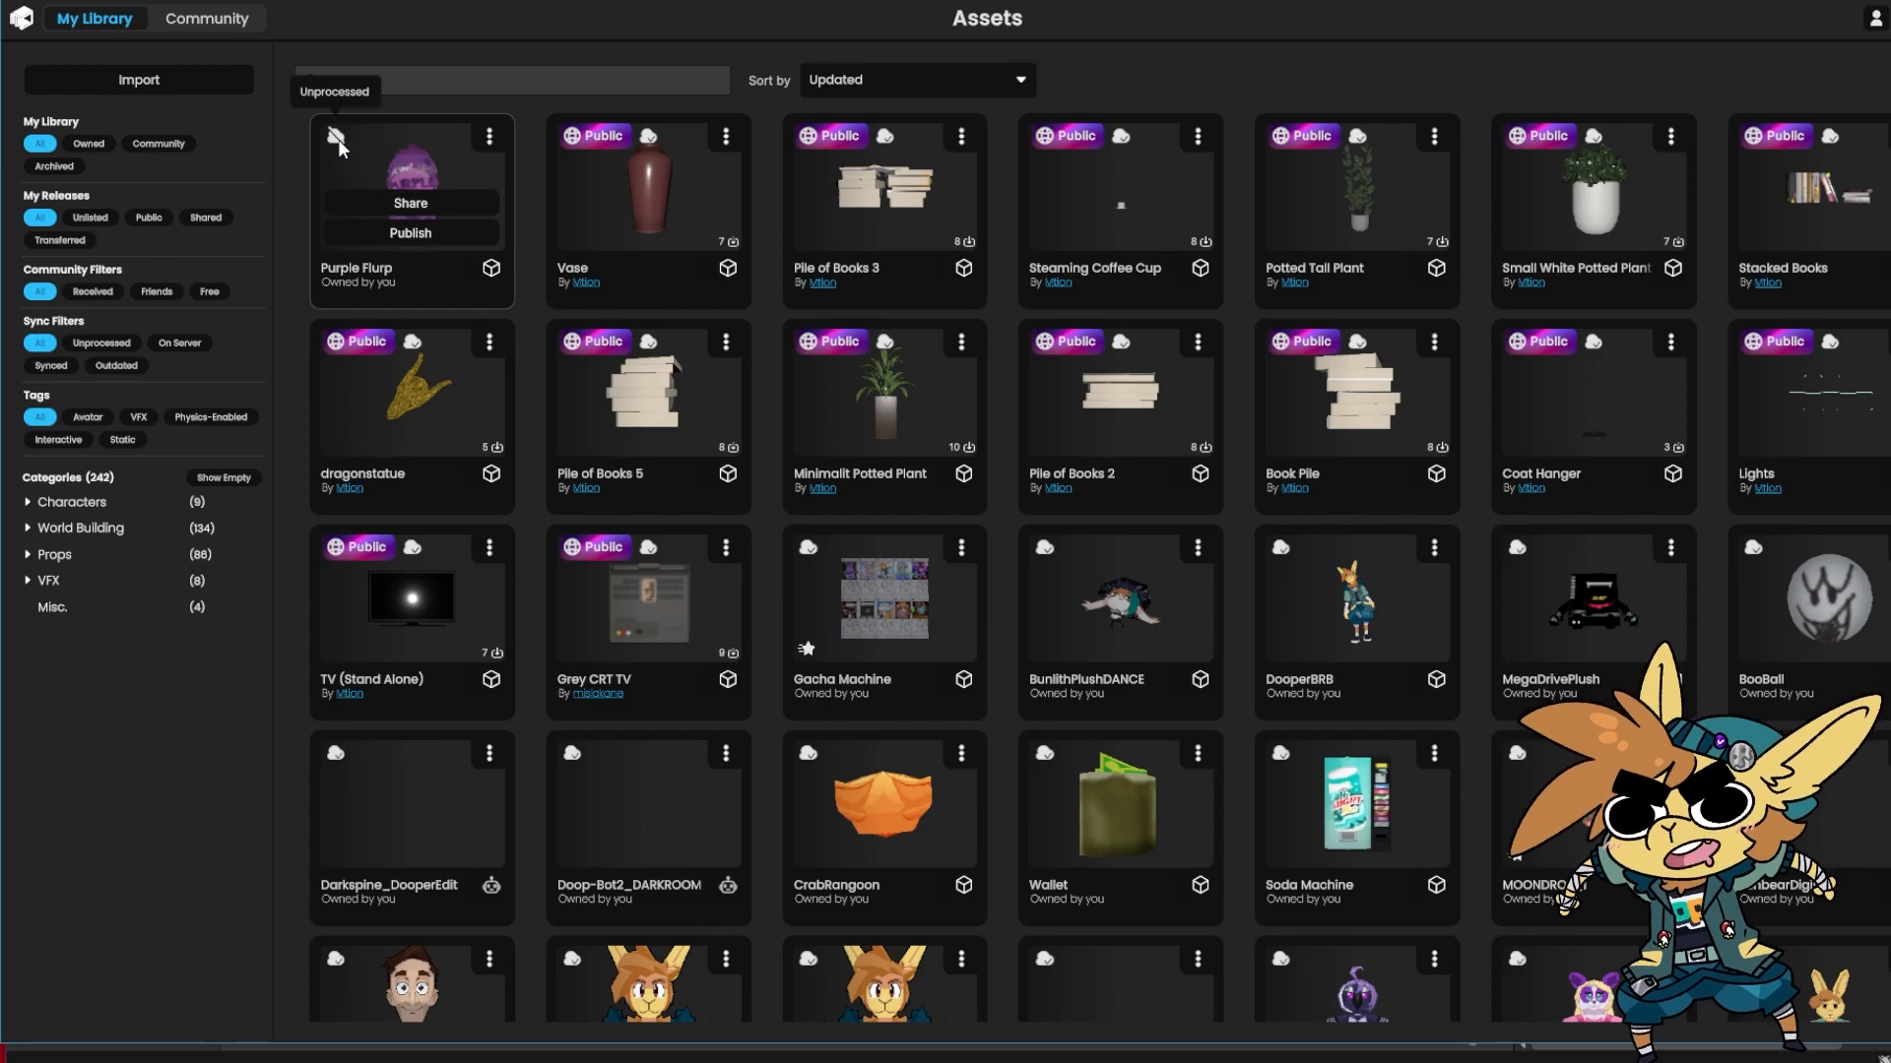
click(489, 137)
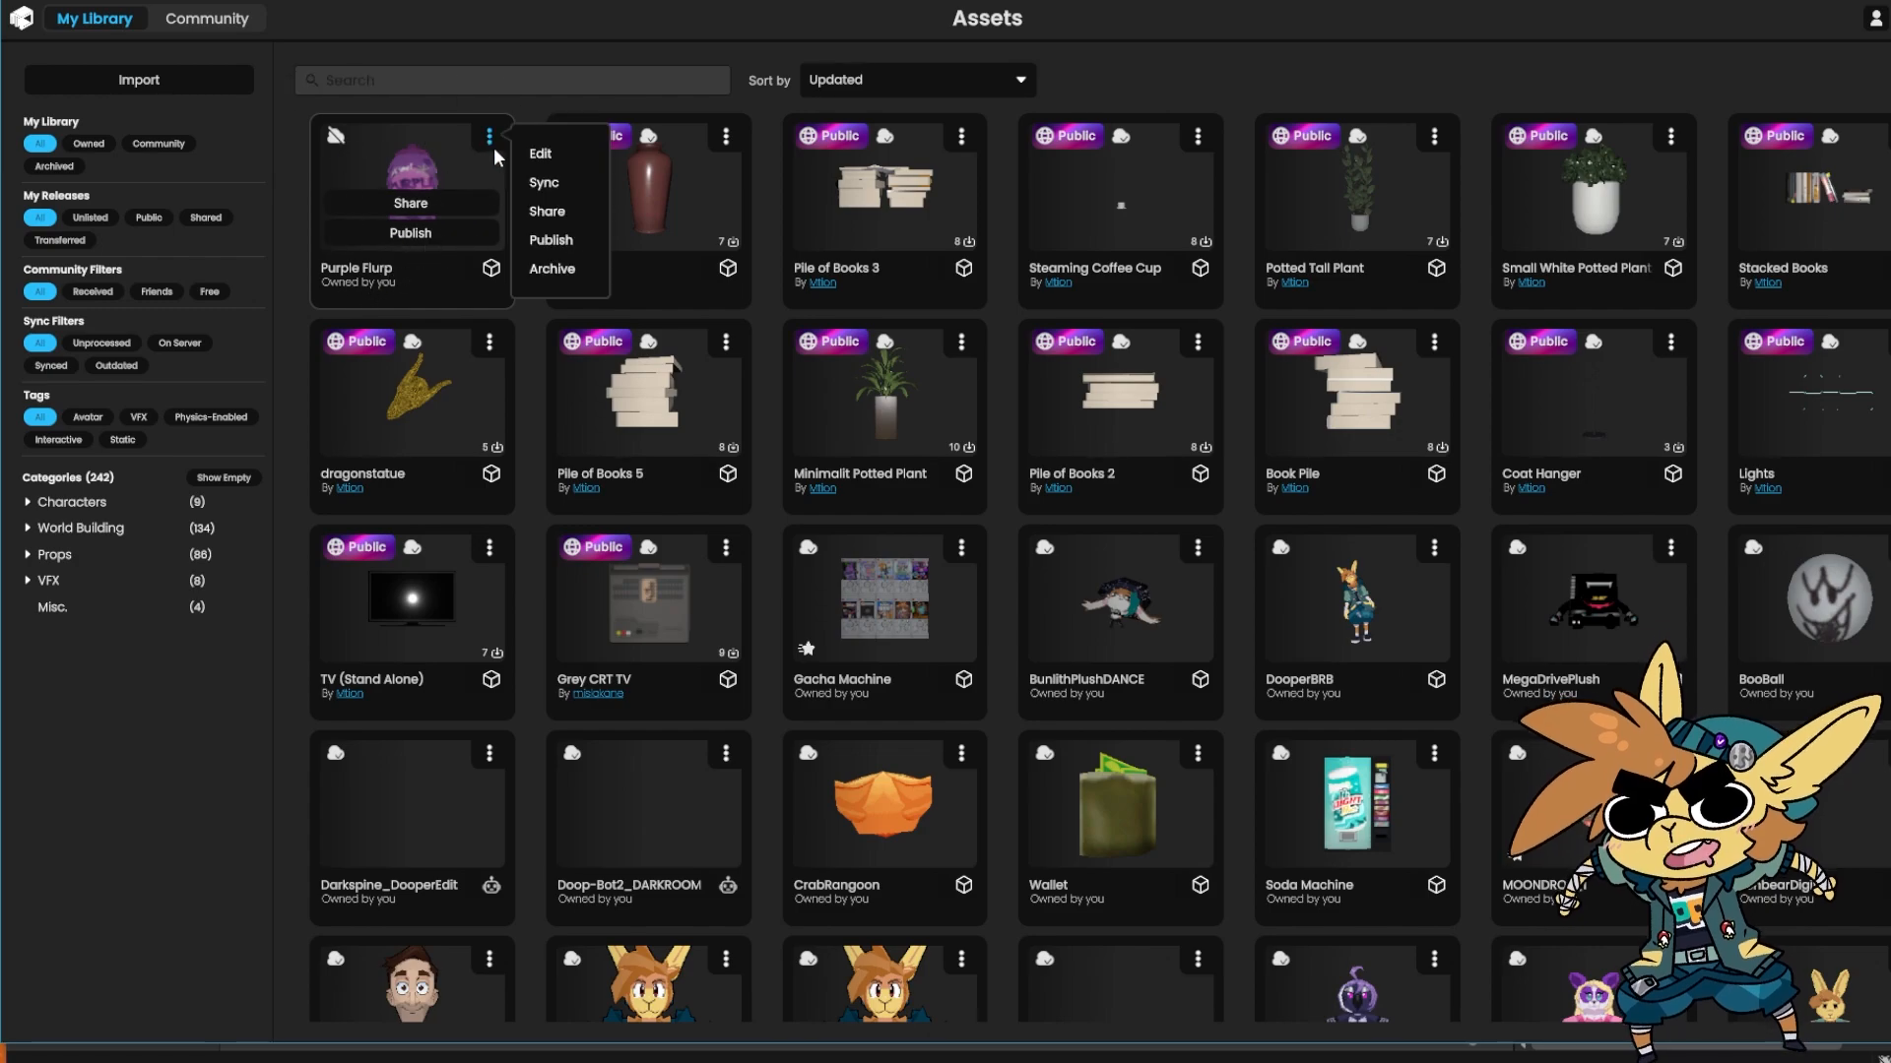
click(542, 155)
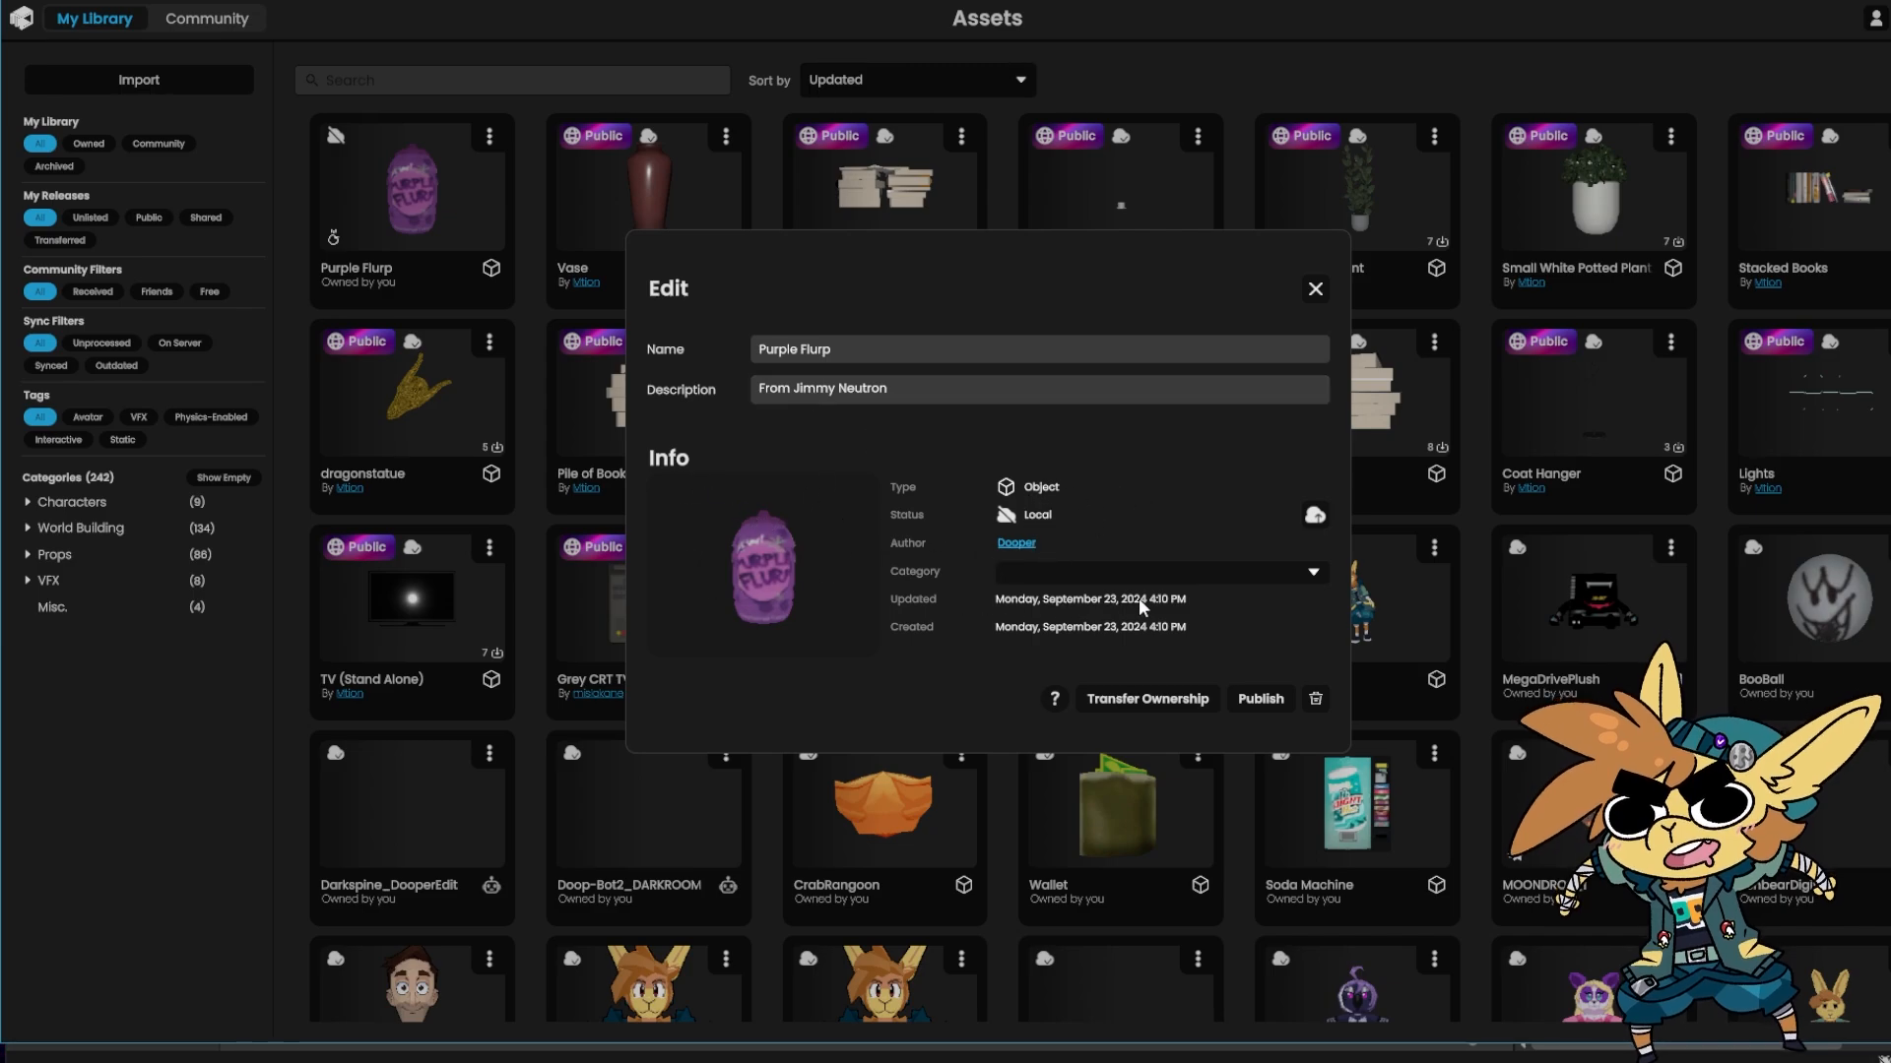
Set the Purple Flurp asset's category to World Building/Interior/Kitchen/
click(1174, 575)
scroll(1182, 699, down, 1)
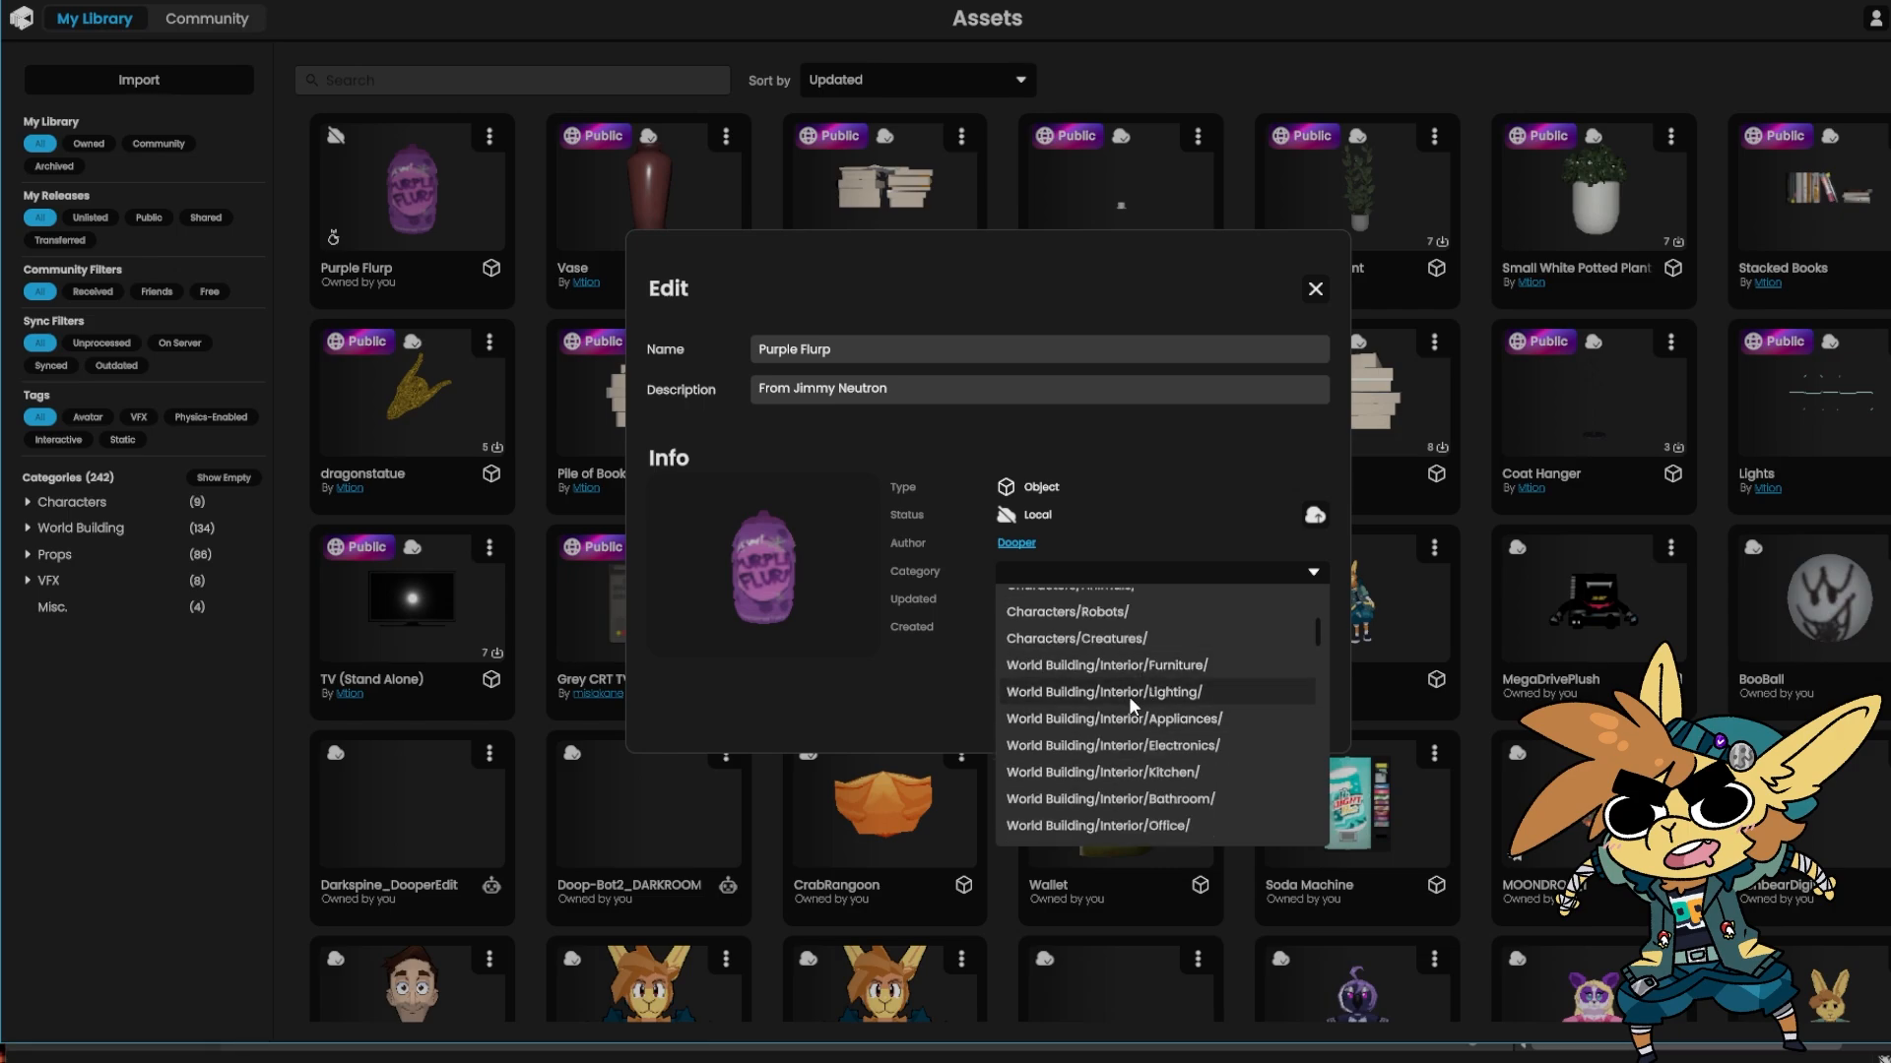
scroll(1100, 774, down, 1)
scroll(1101, 781, down, 2)
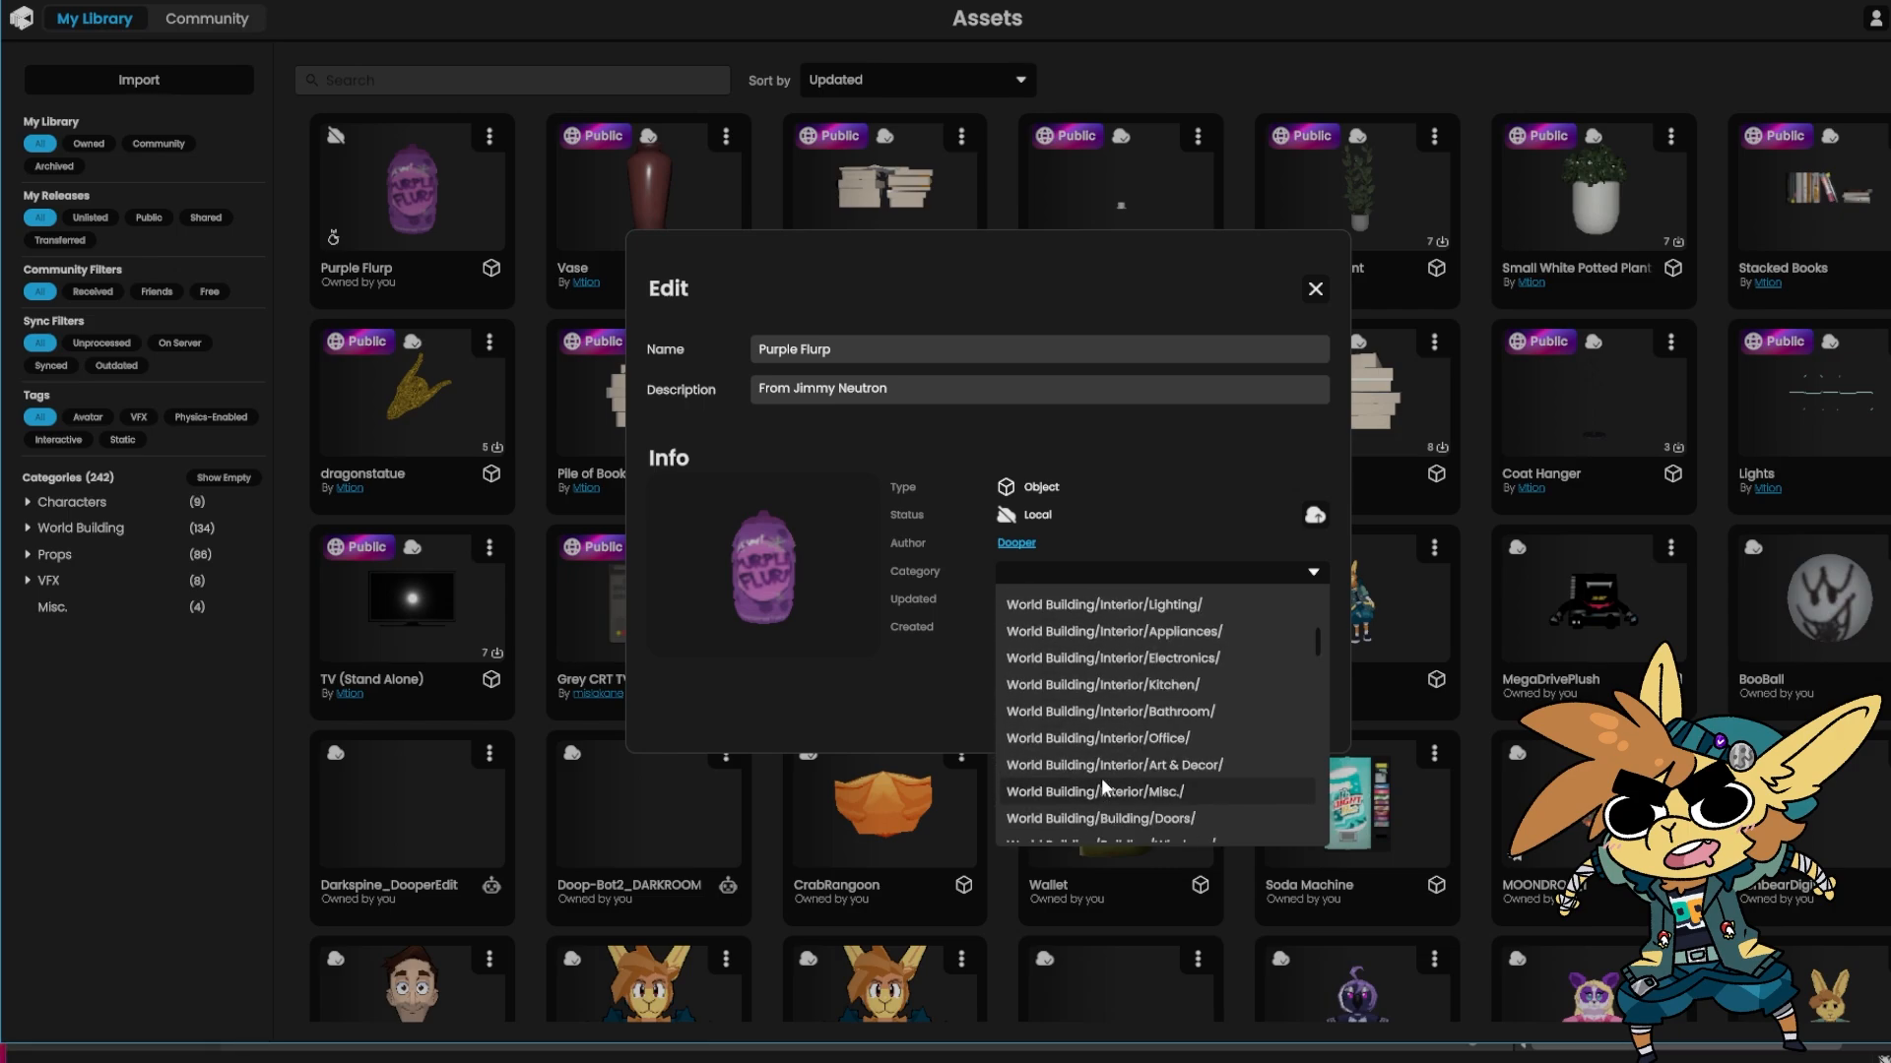
scroll(1163, 750, up, 2)
scroll(1126, 676, up, 2)
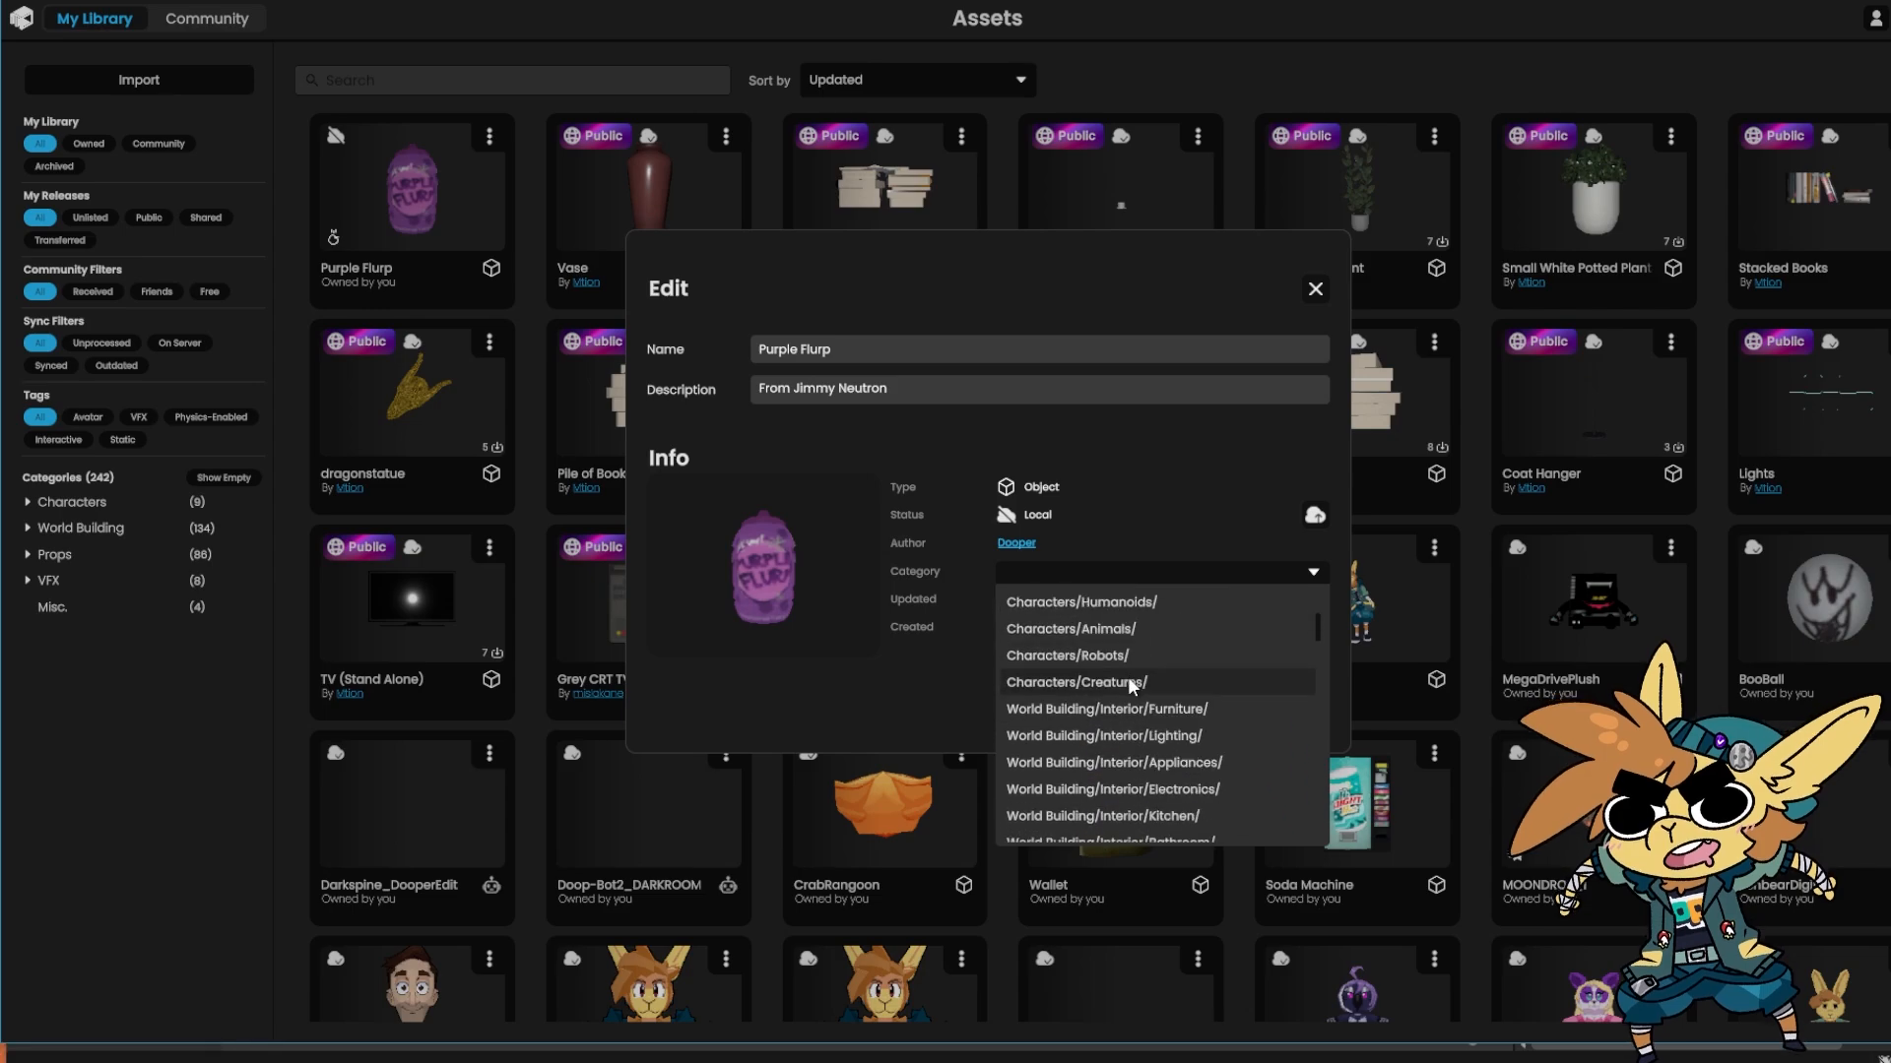
scroll(1120, 709, down, 9)
scroll(1122, 710, up, 5)
scroll(1121, 709, down, 3)
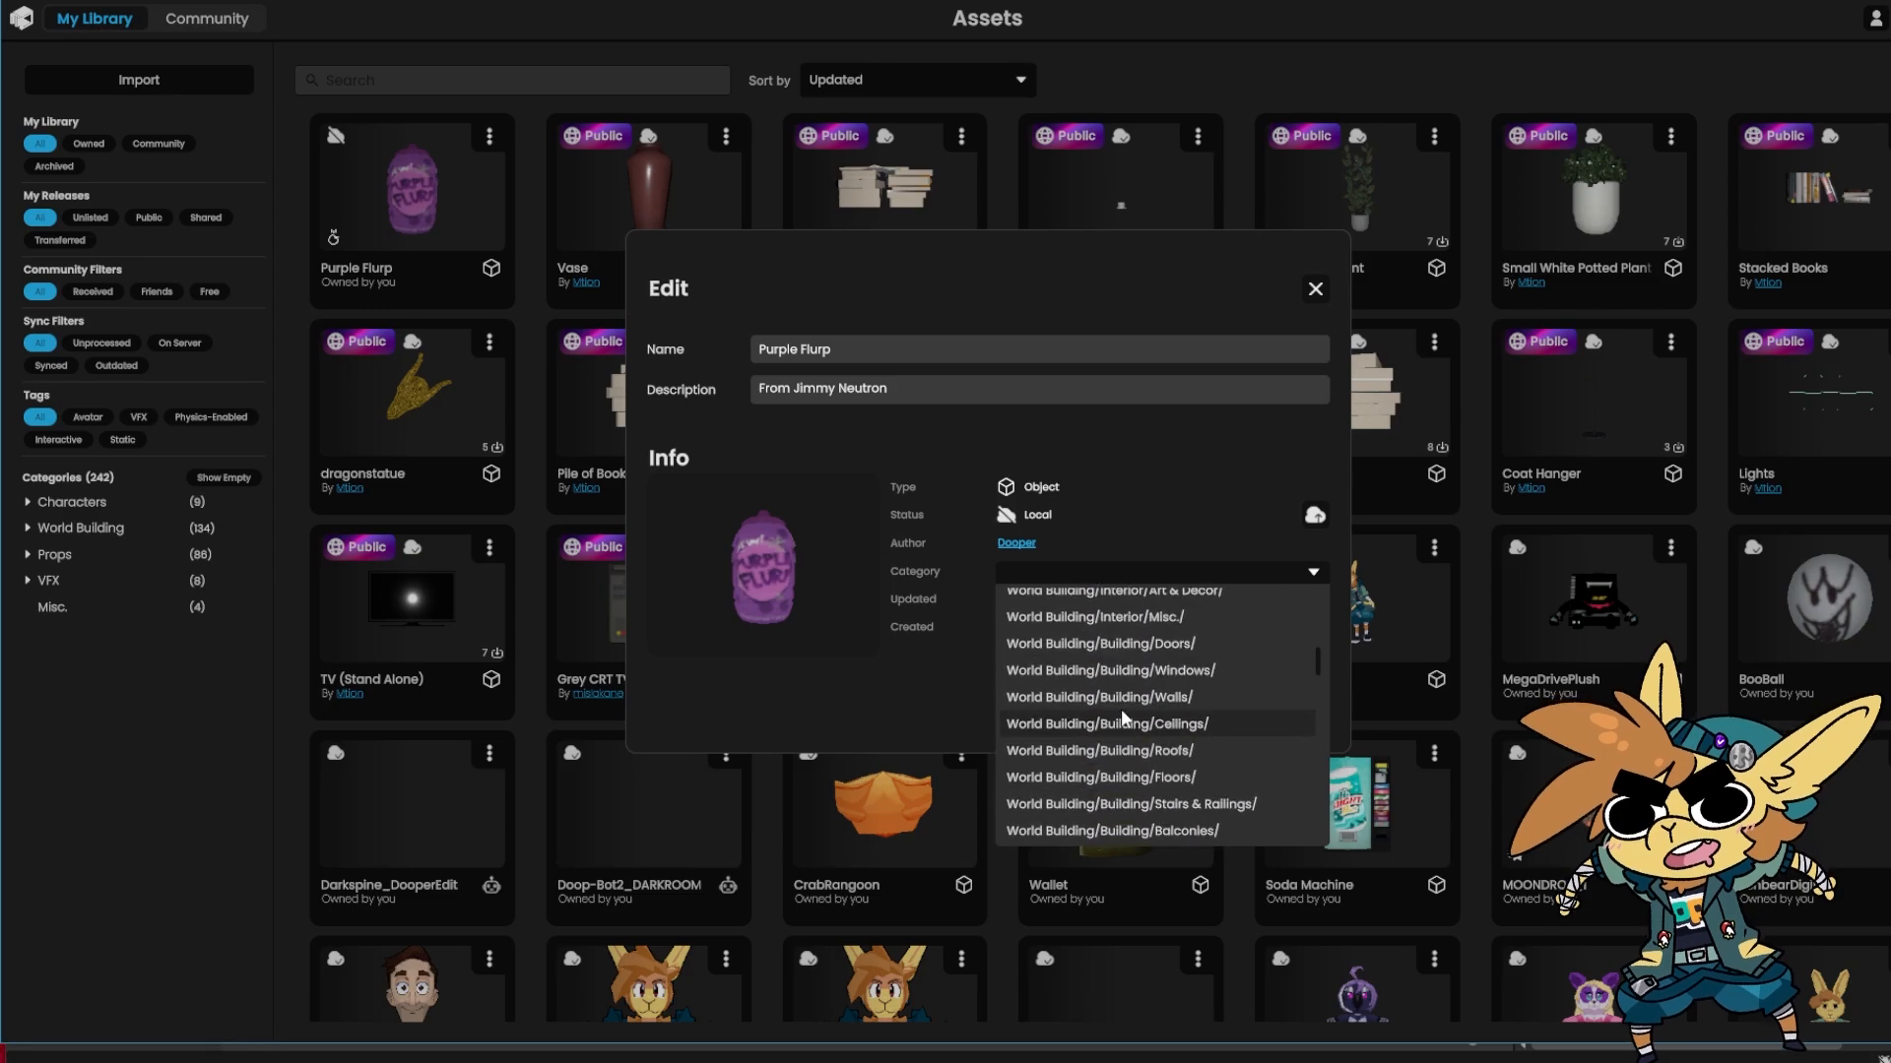
scroll(1119, 709, up, 5)
scroll(1120, 709, up, 1)
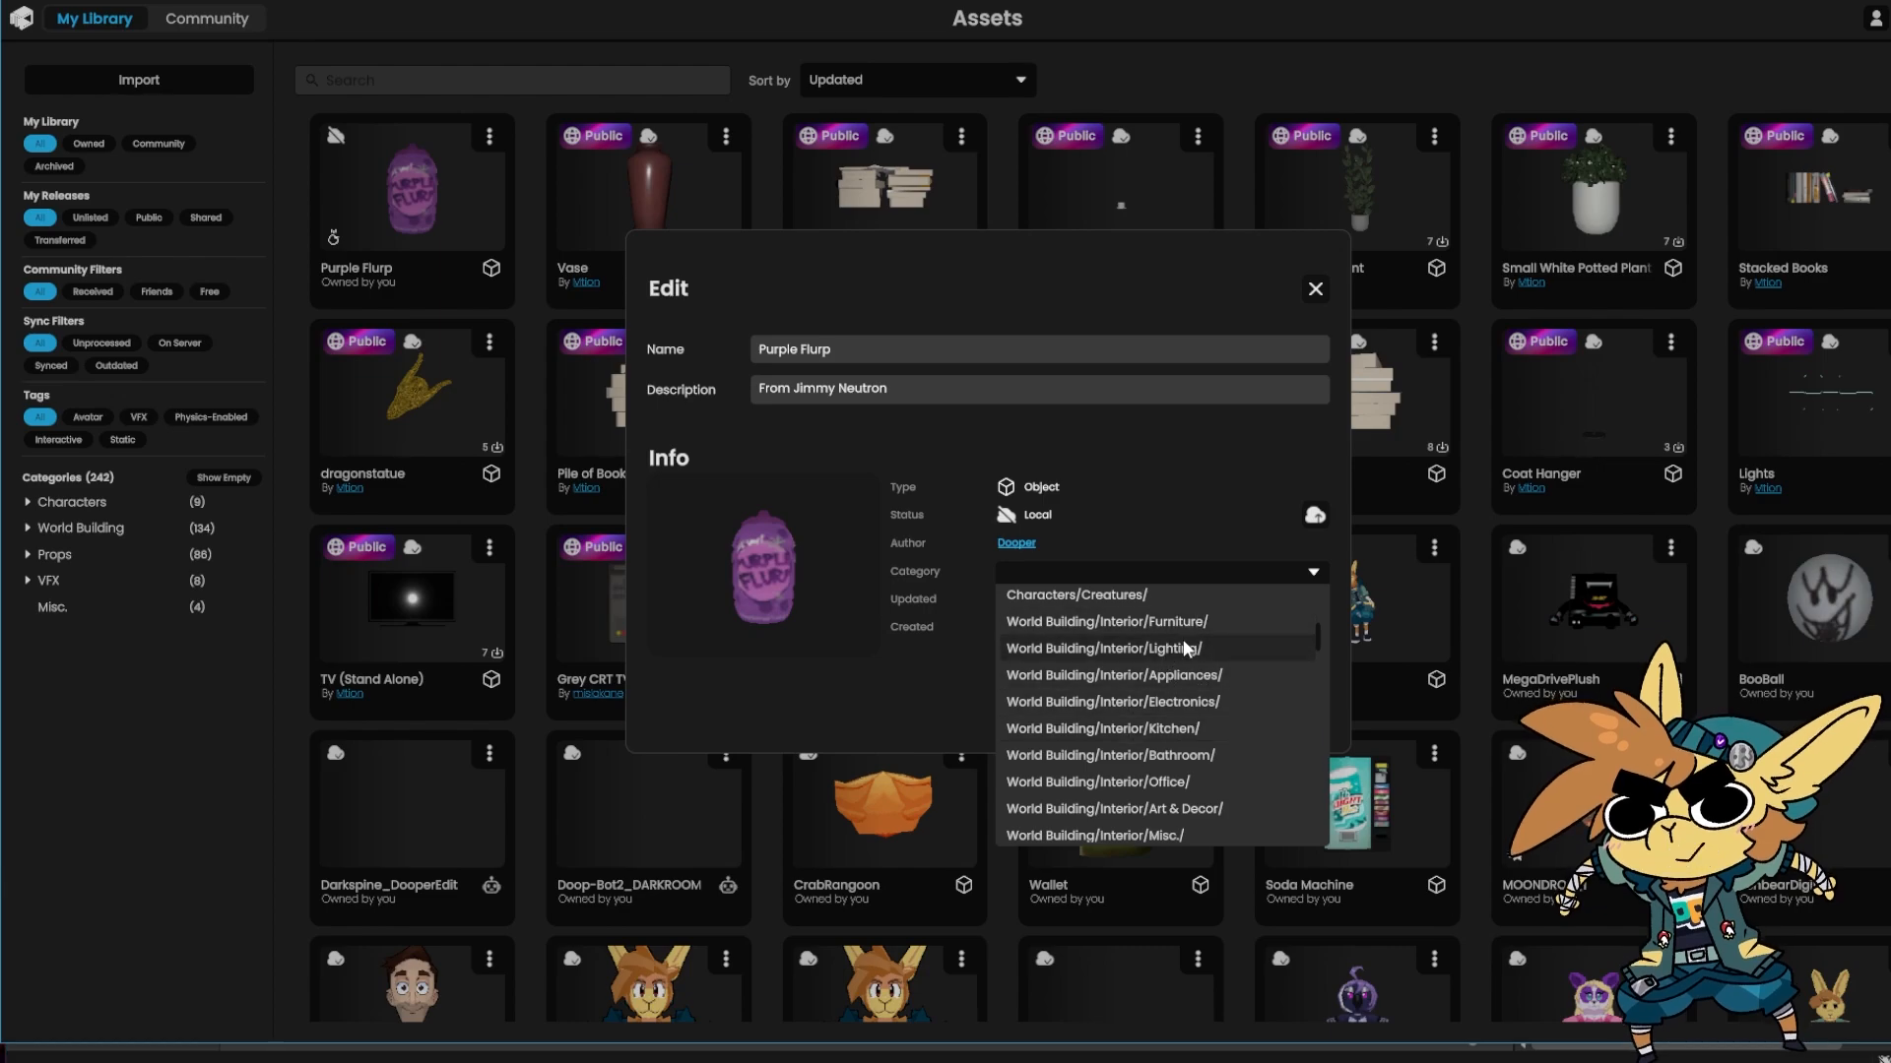
click(1191, 734)
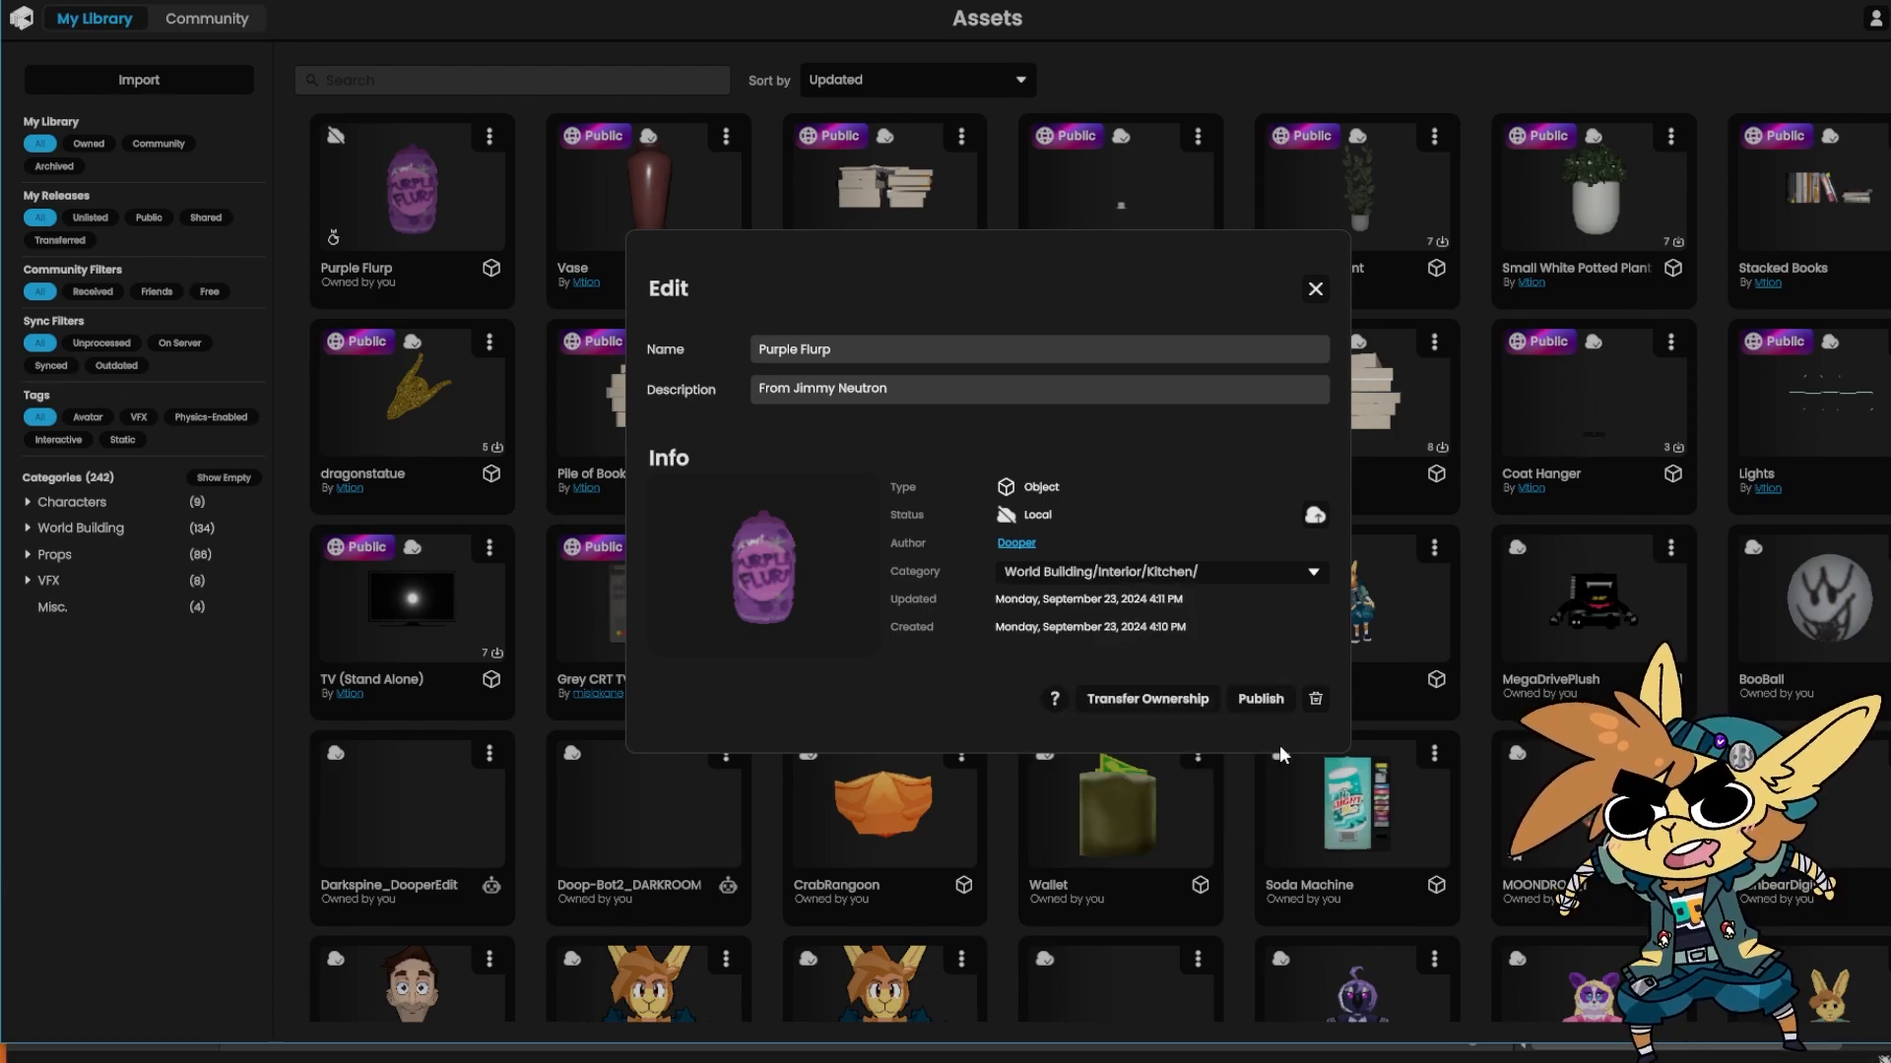
Sync the Purple Flurp asset by uploading it to the server, and close its details
click(1314, 515)
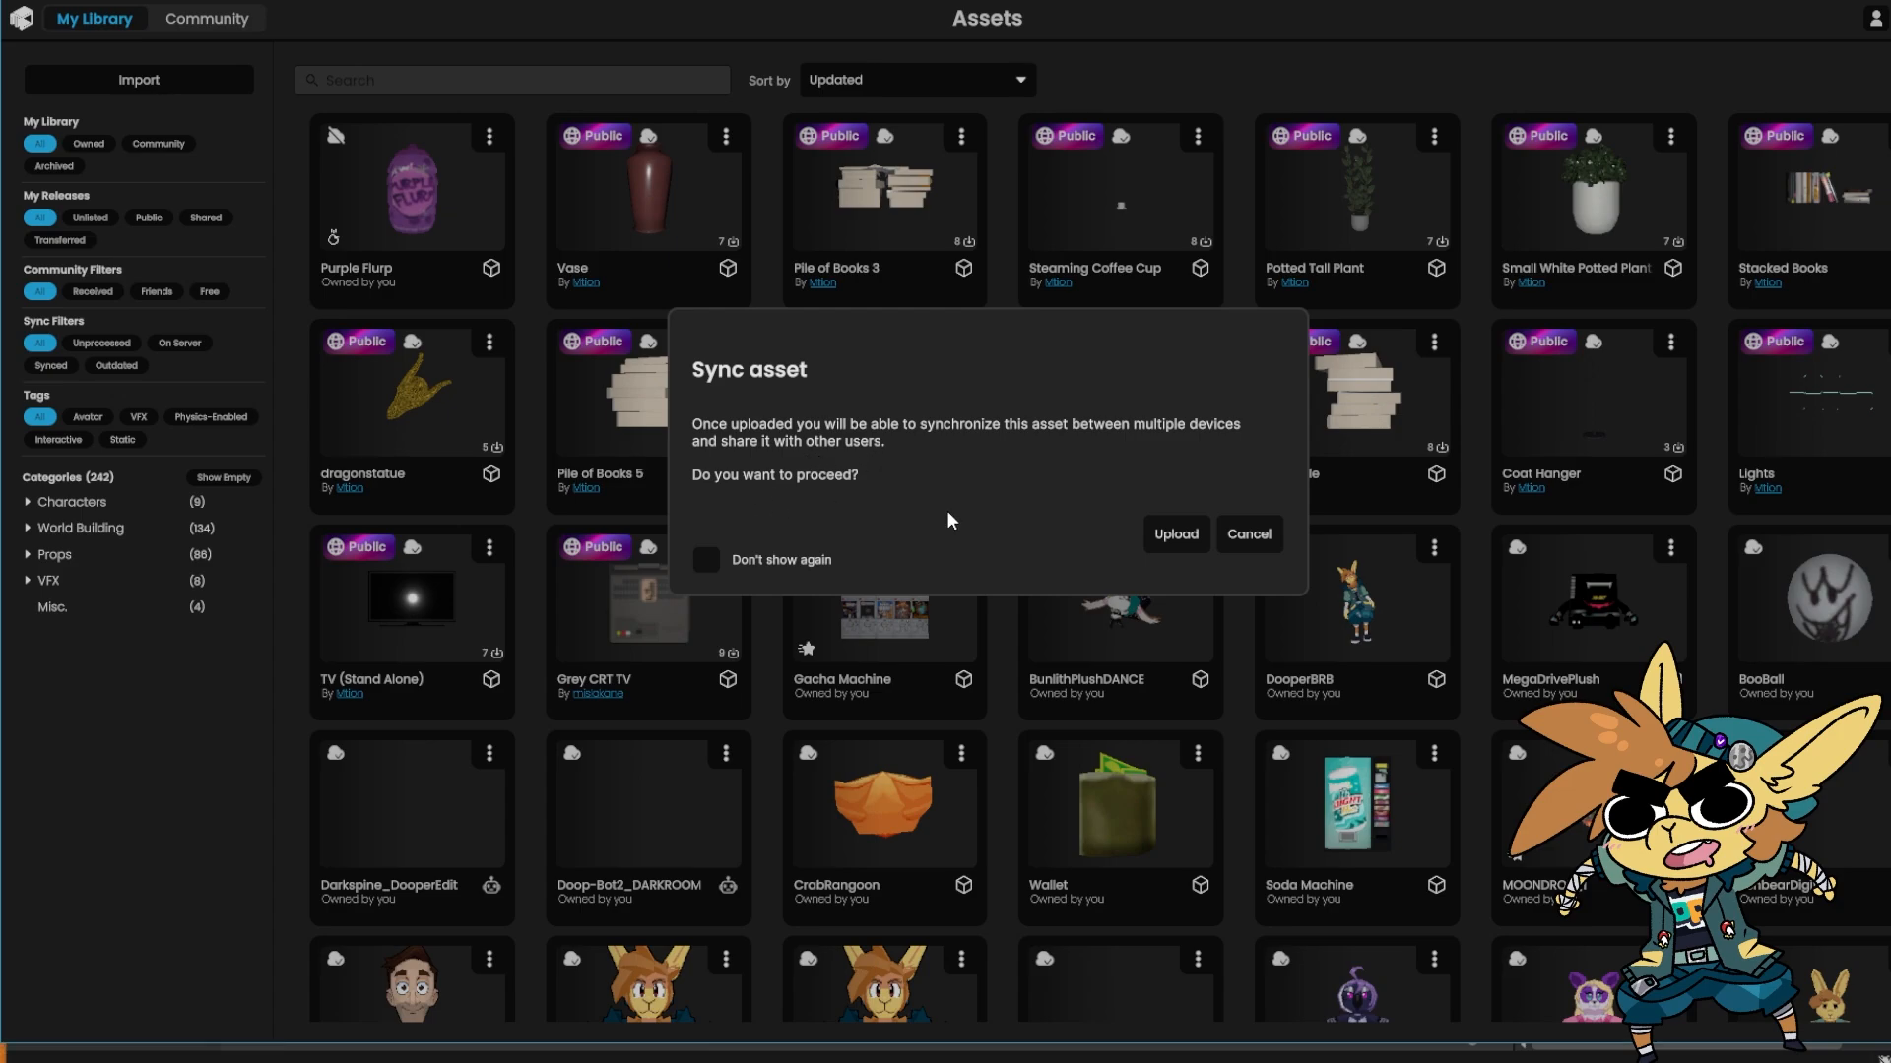
click(1175, 533)
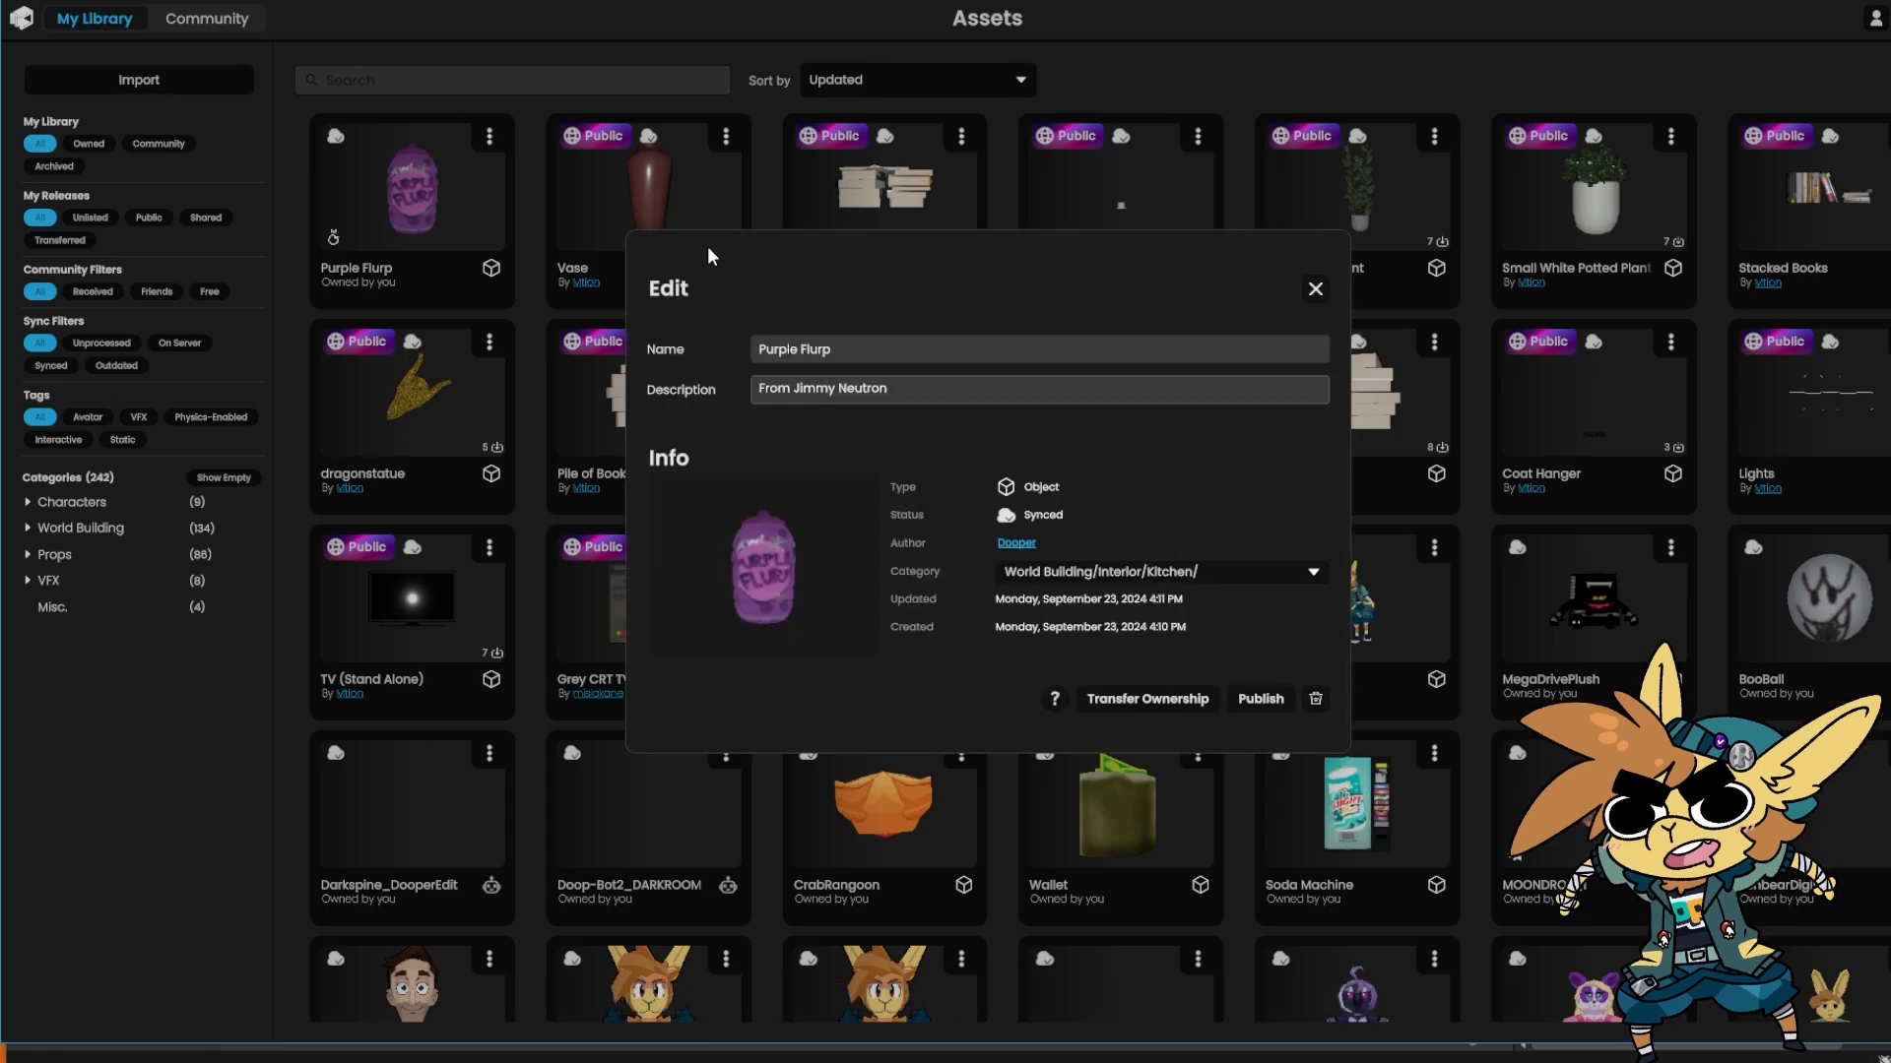
click(1315, 289)
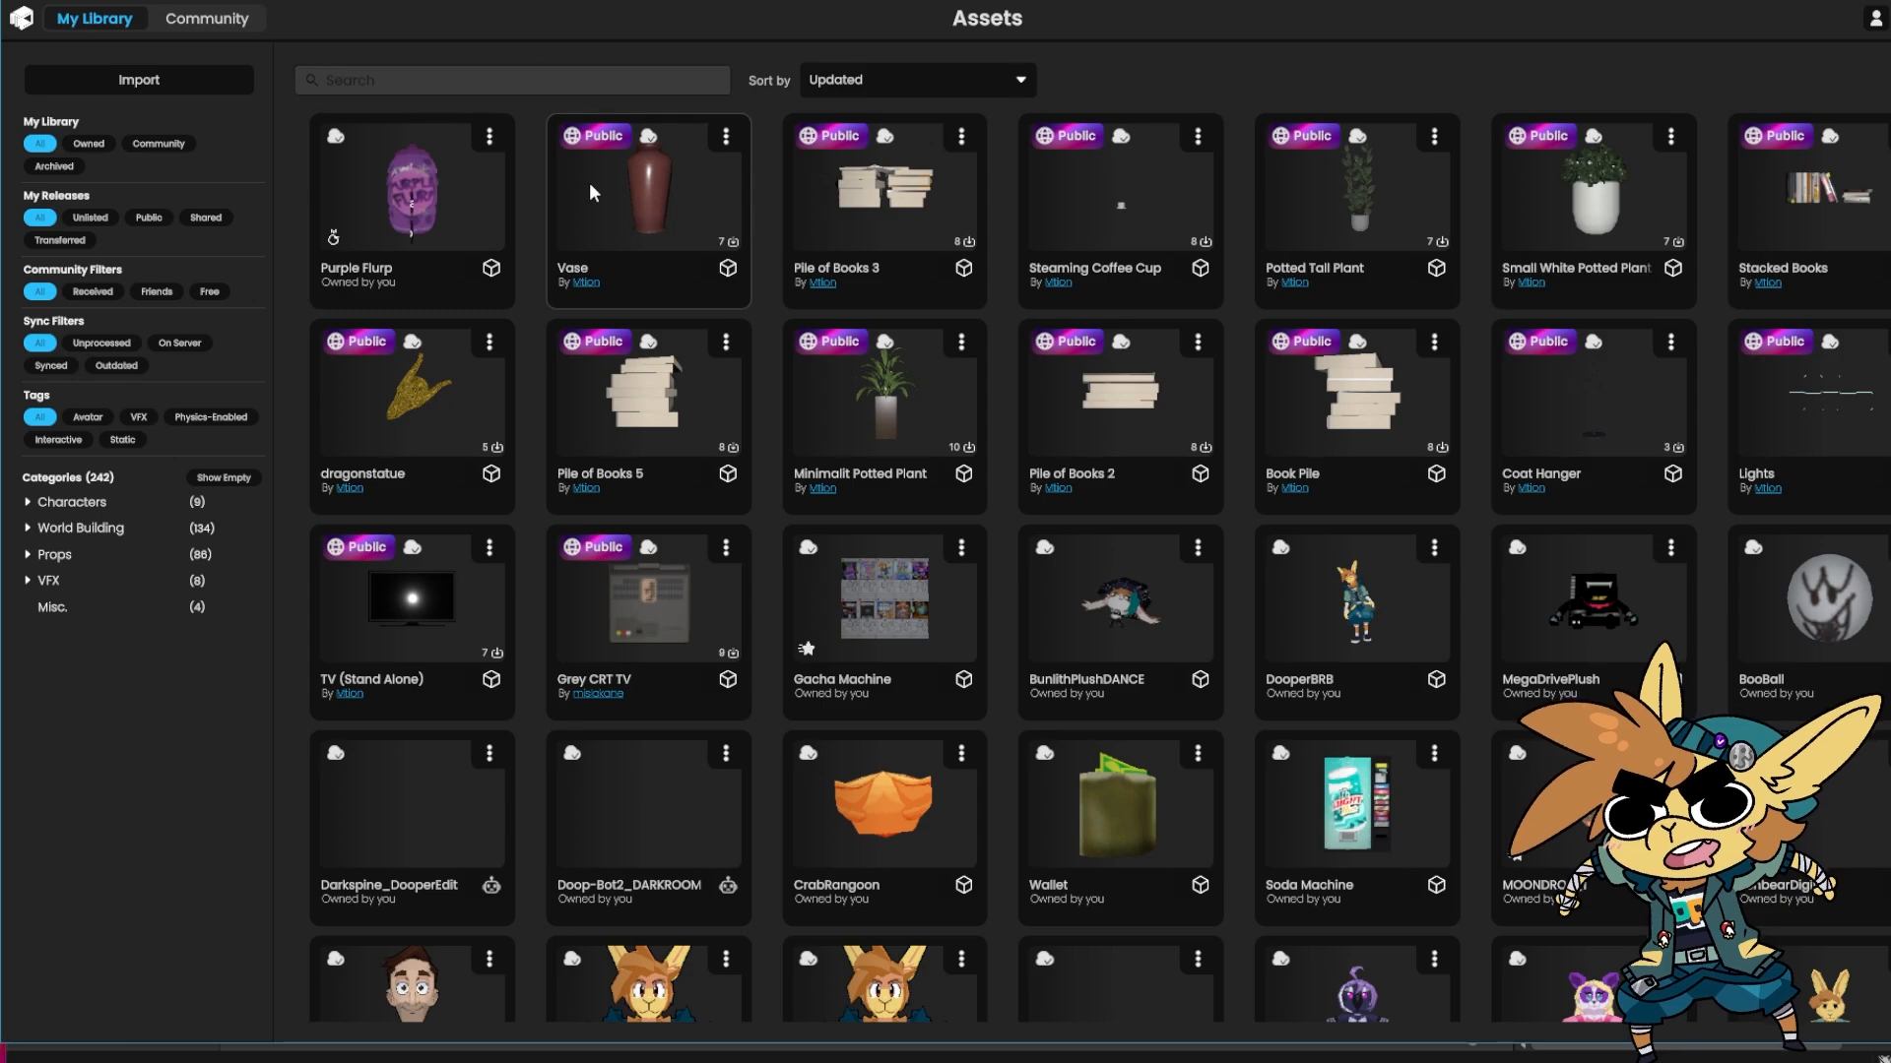
From the dashboard, create an empty clubhouse named FOR TUTORIAL, keeping the default description
click(23, 19)
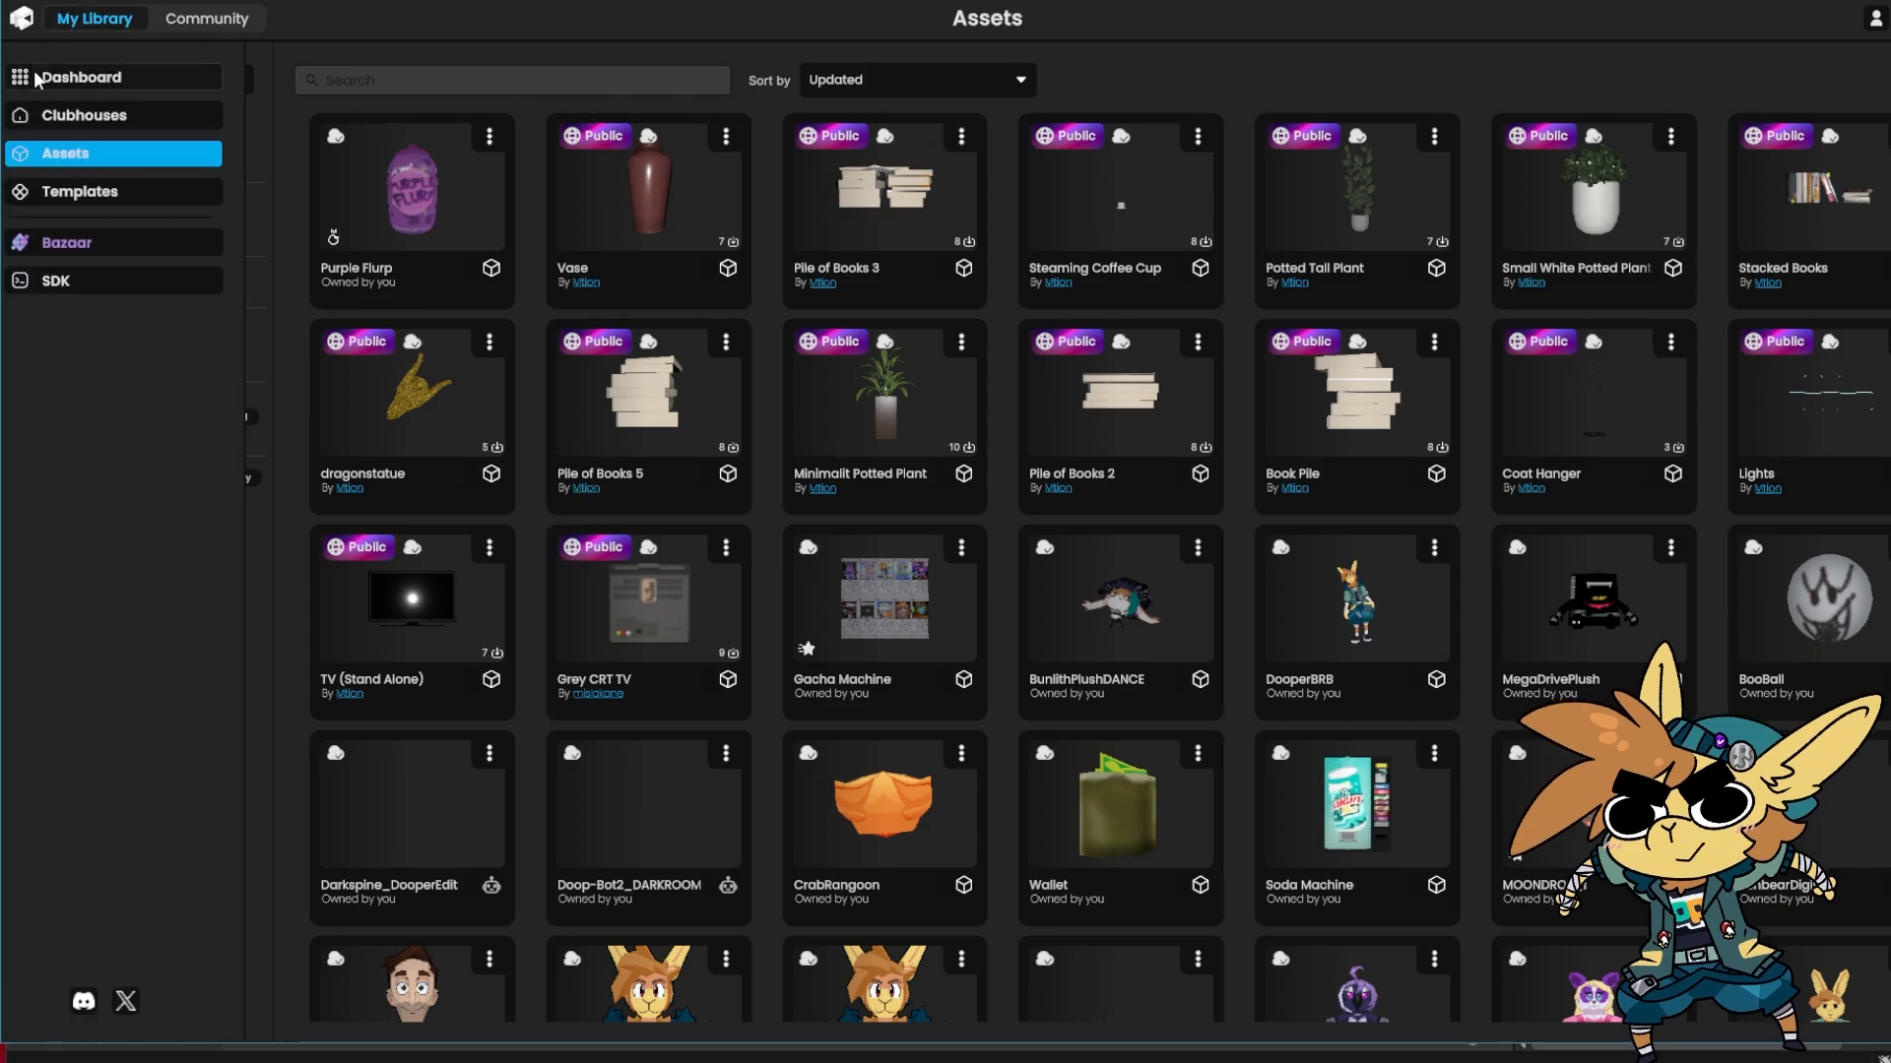
click(40, 77)
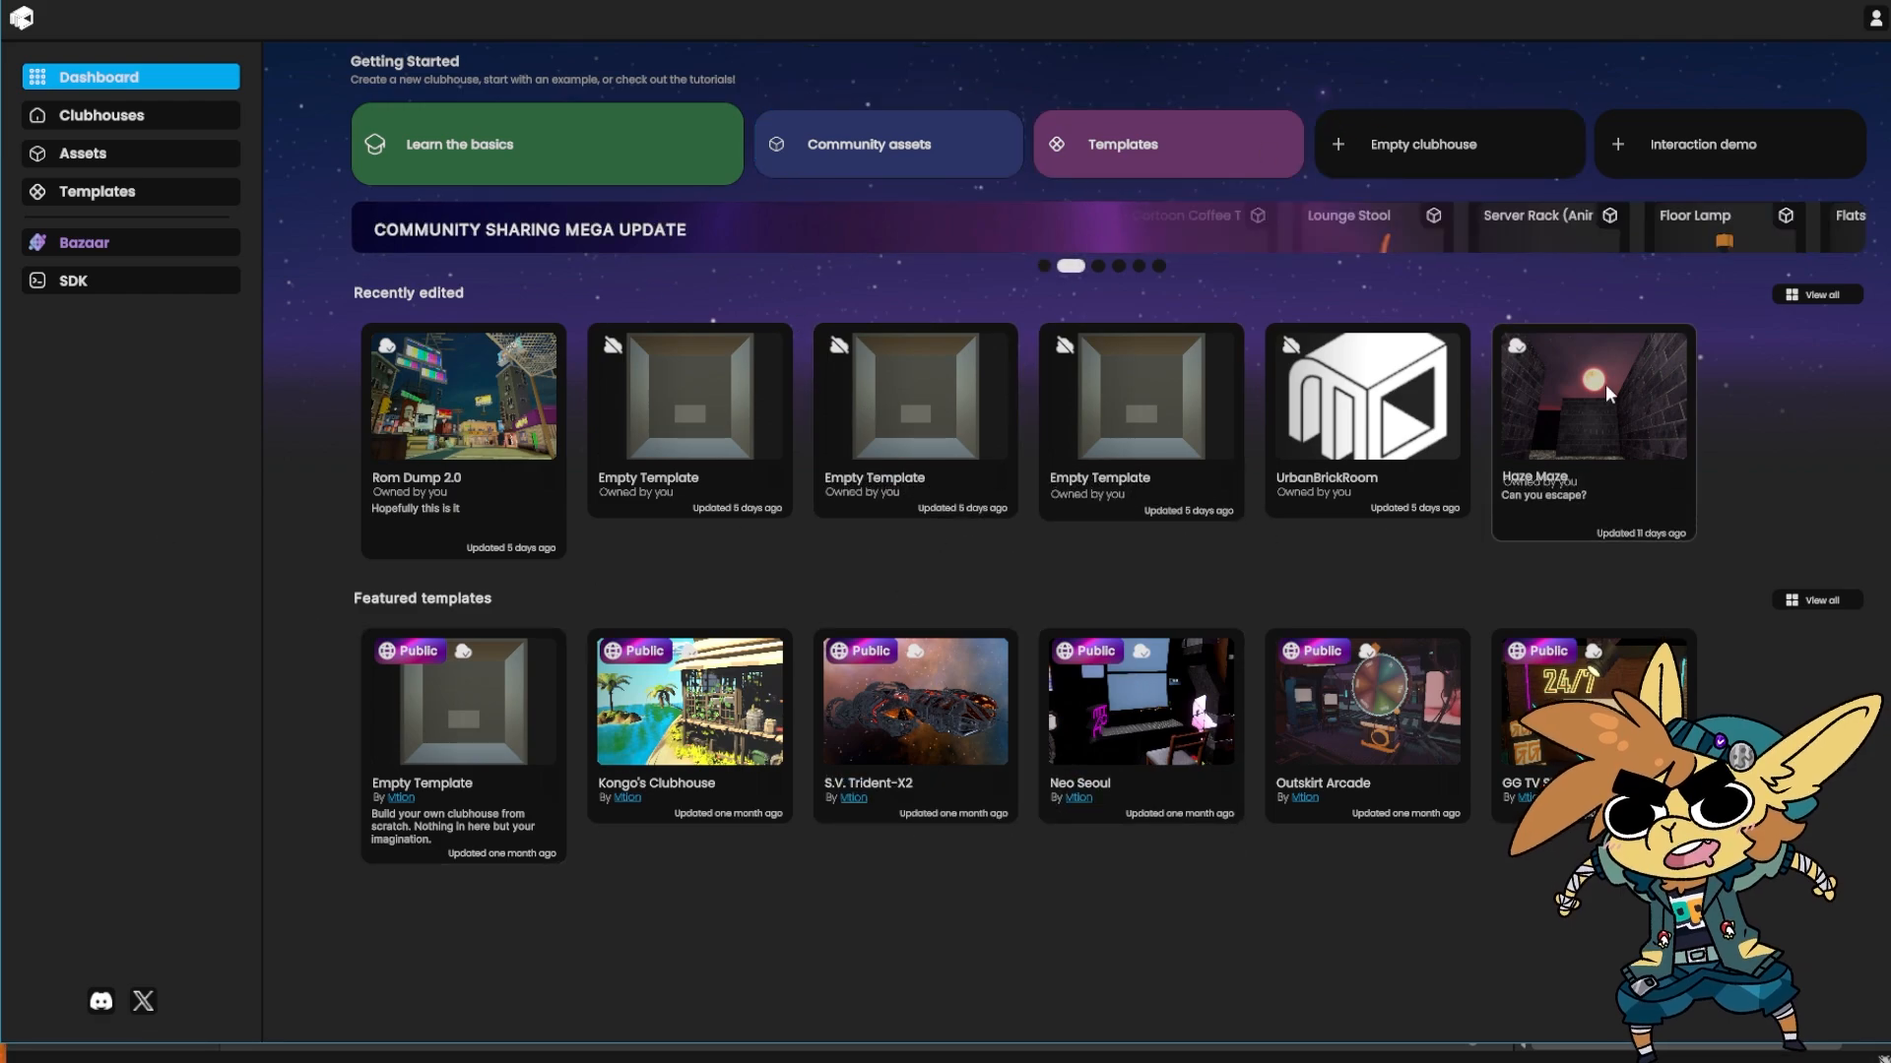
click(1422, 146)
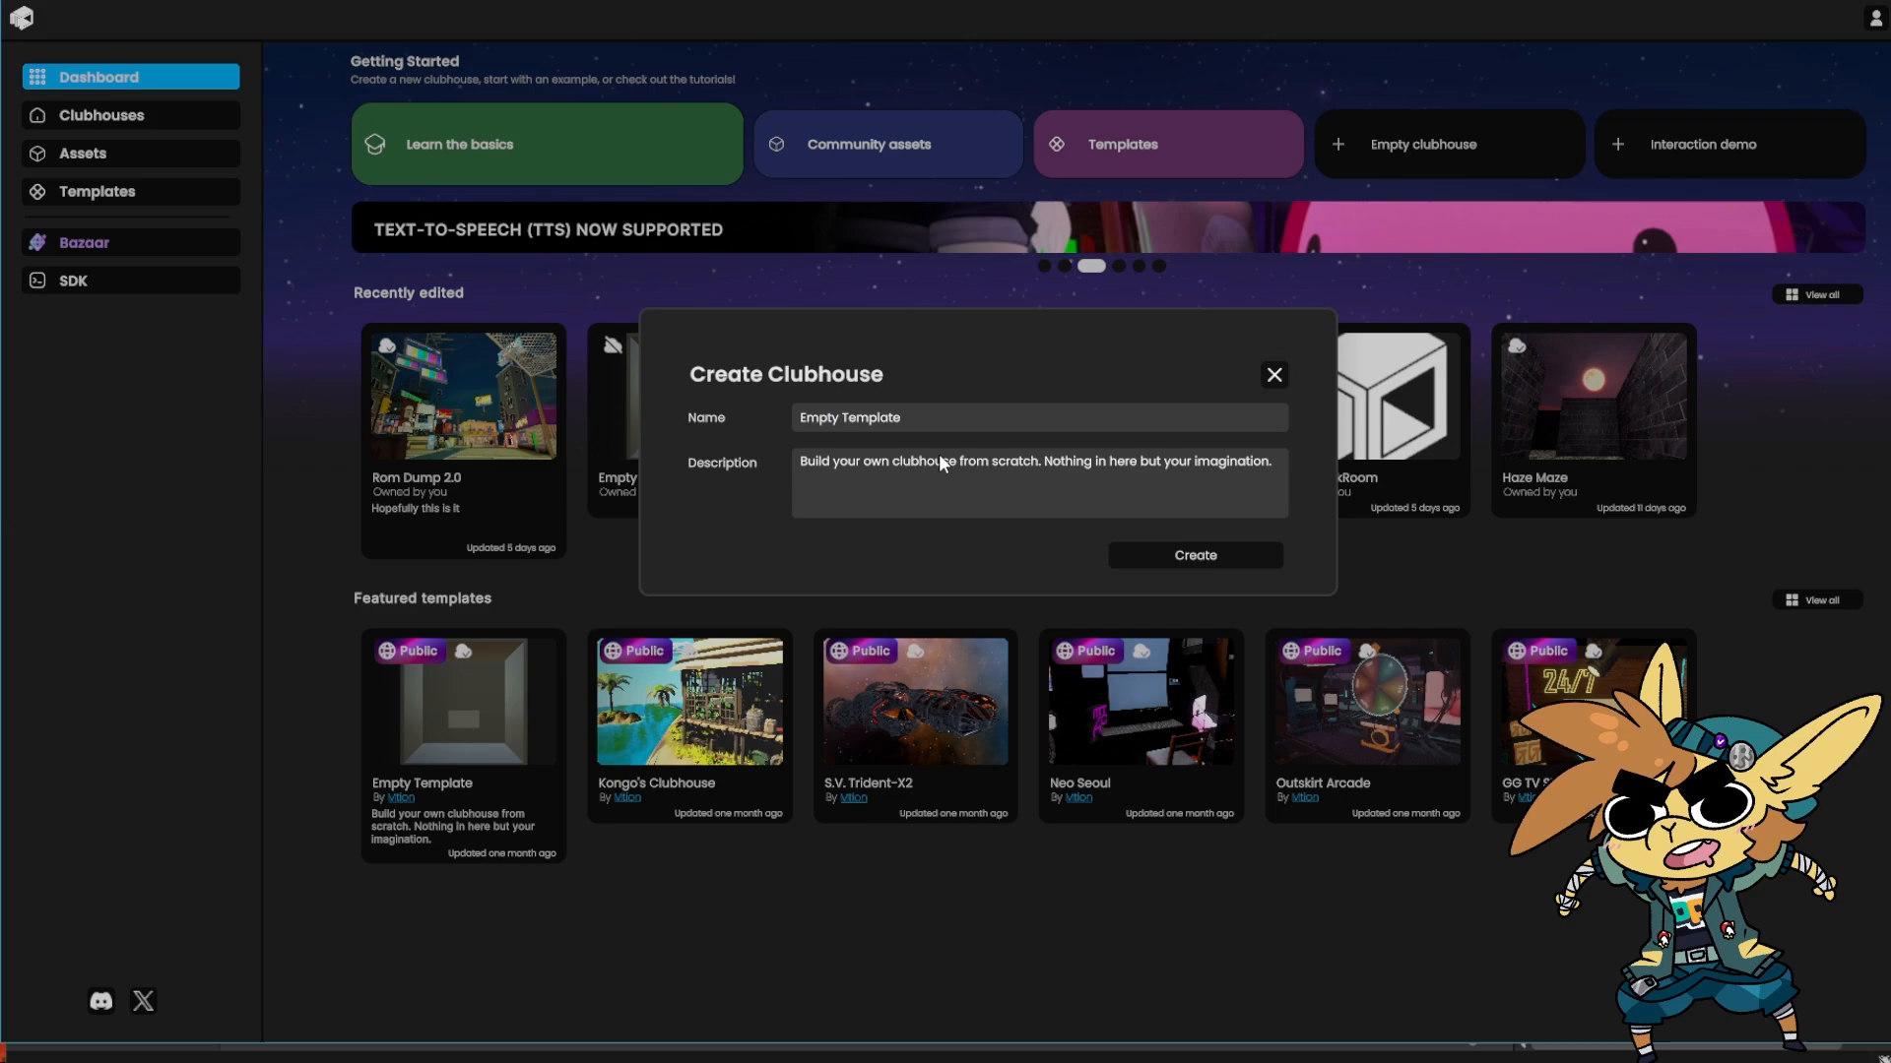
click(1003, 420)
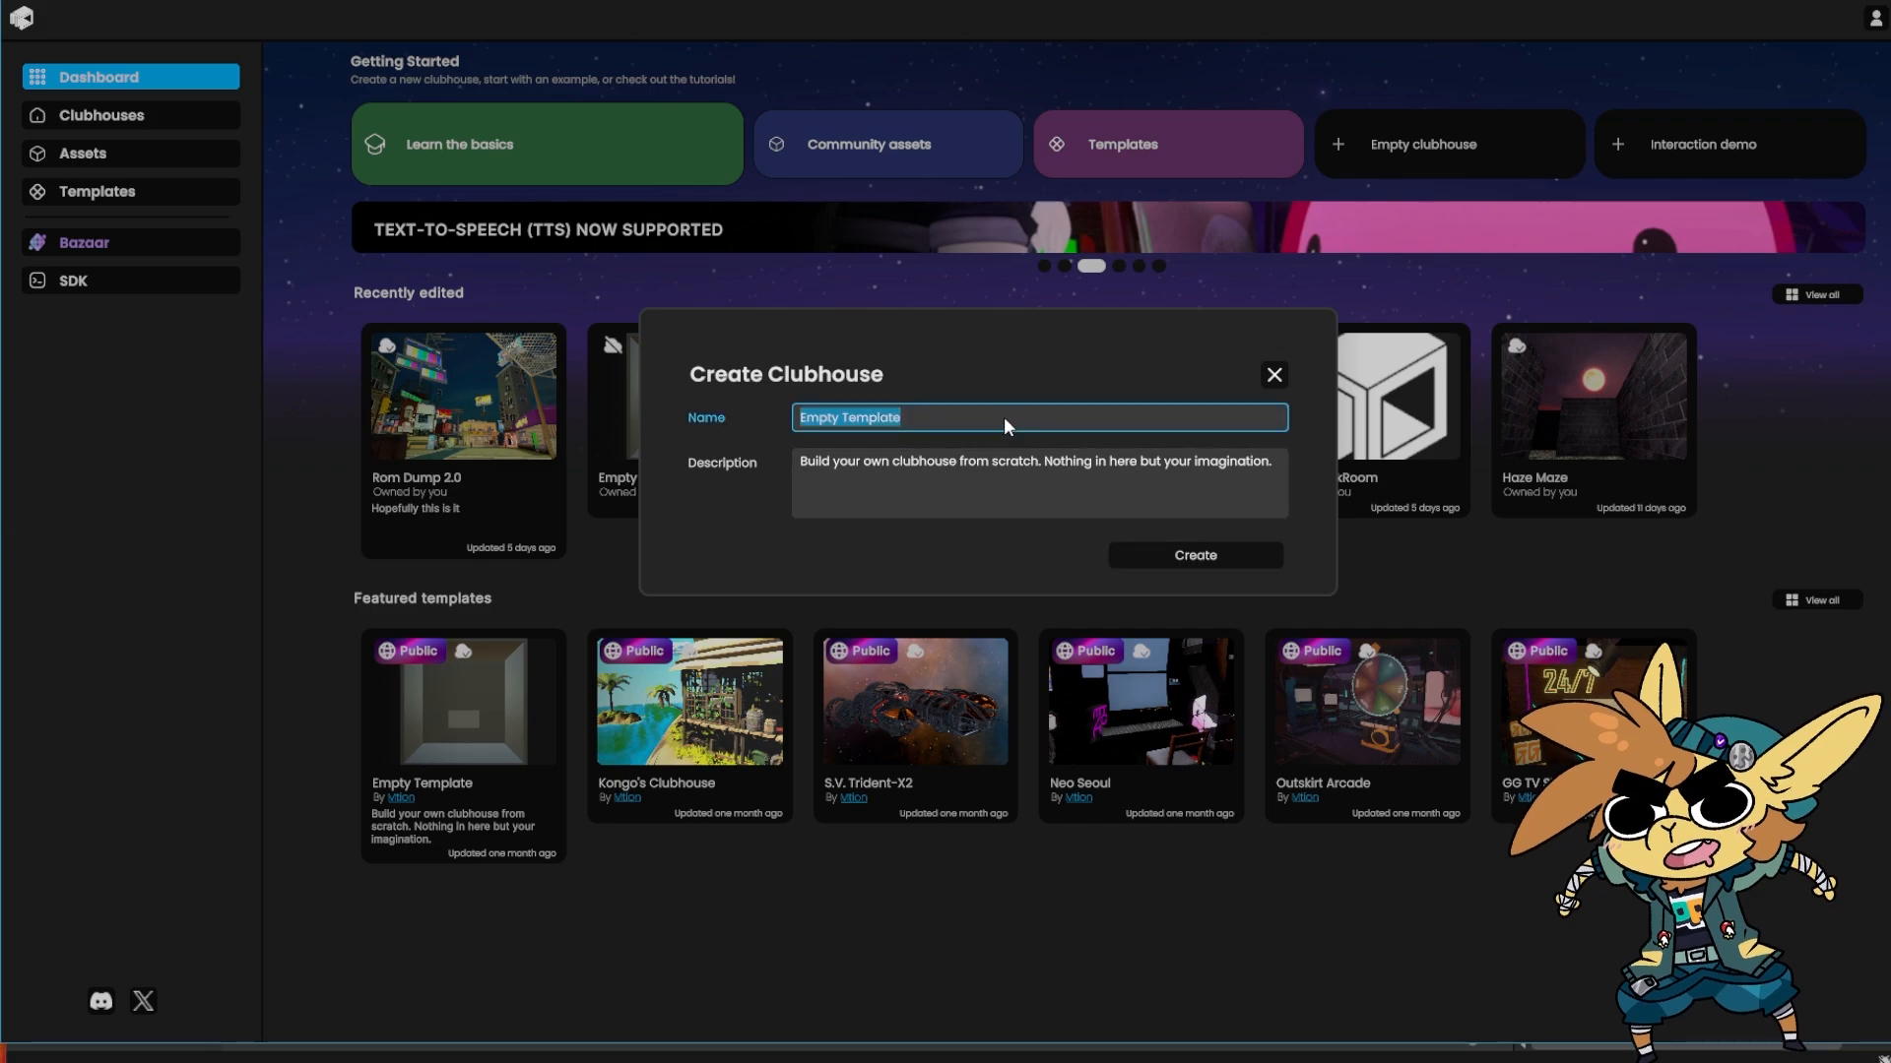
text(FOR TUT)
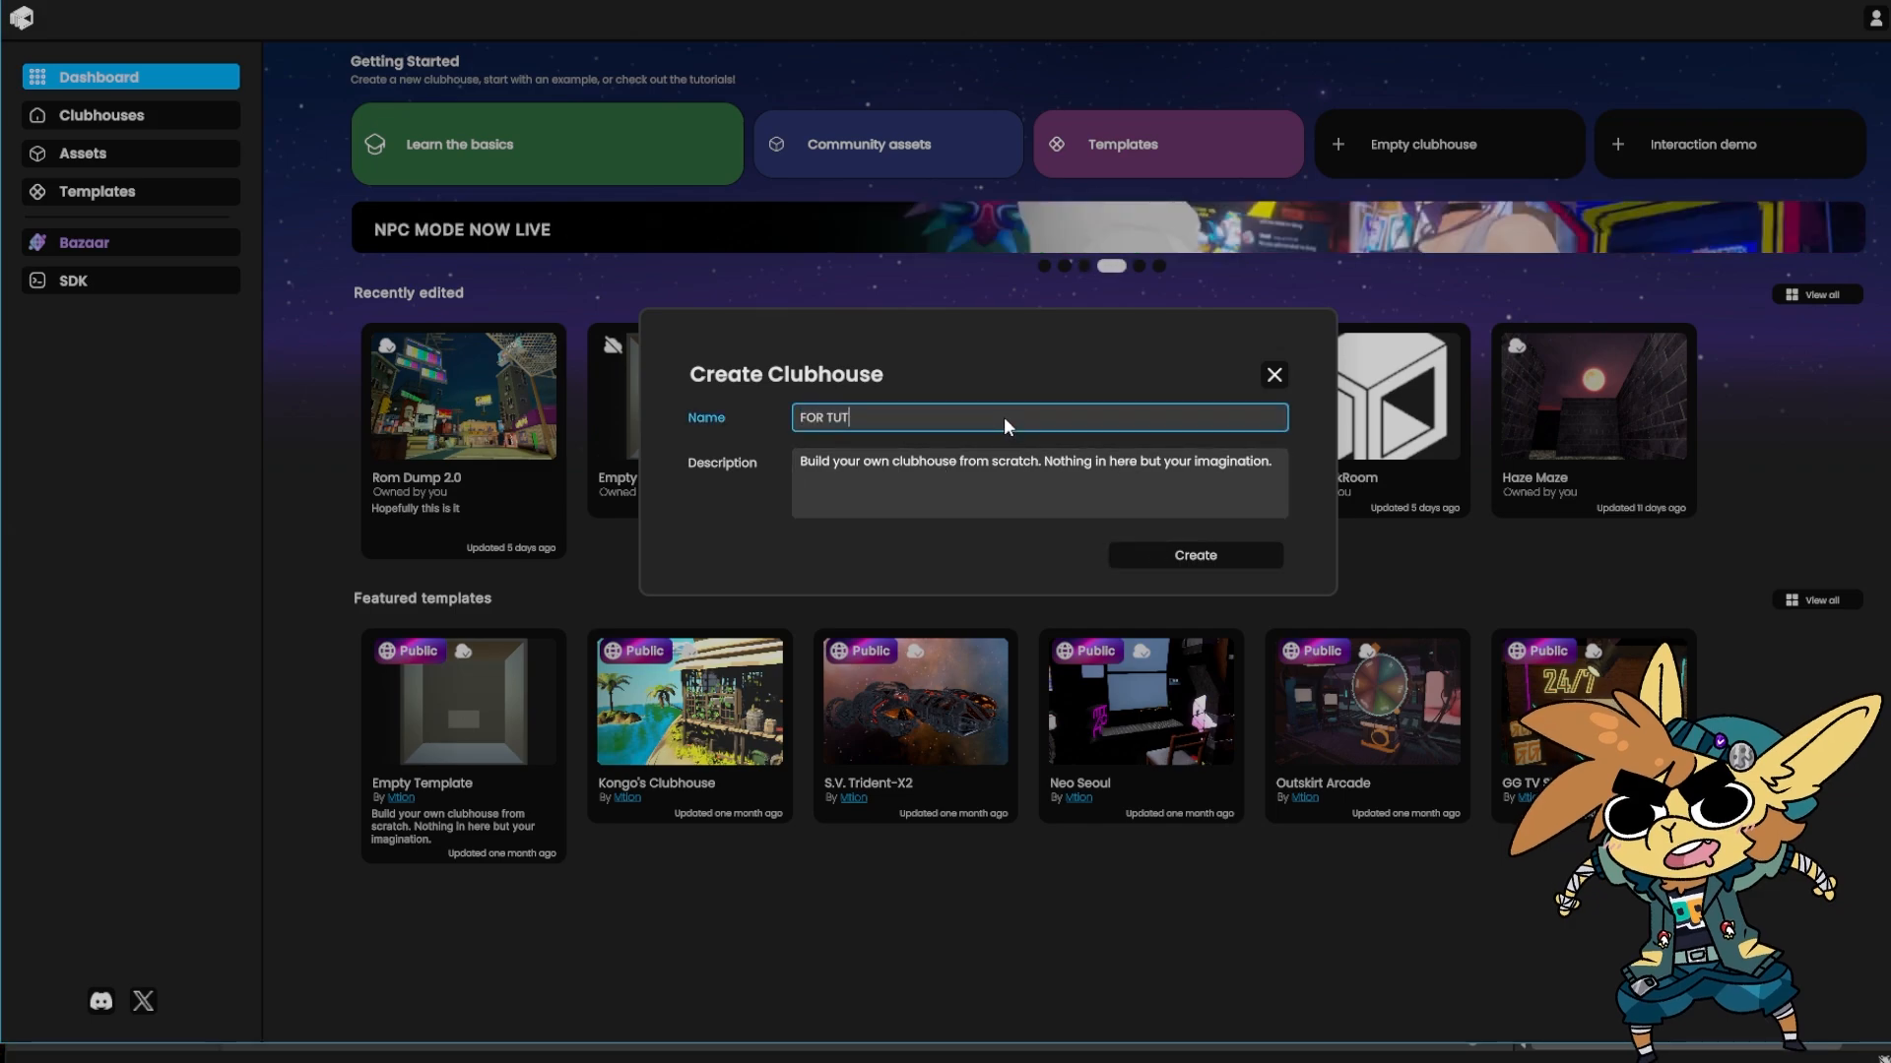
text(ORIAL)
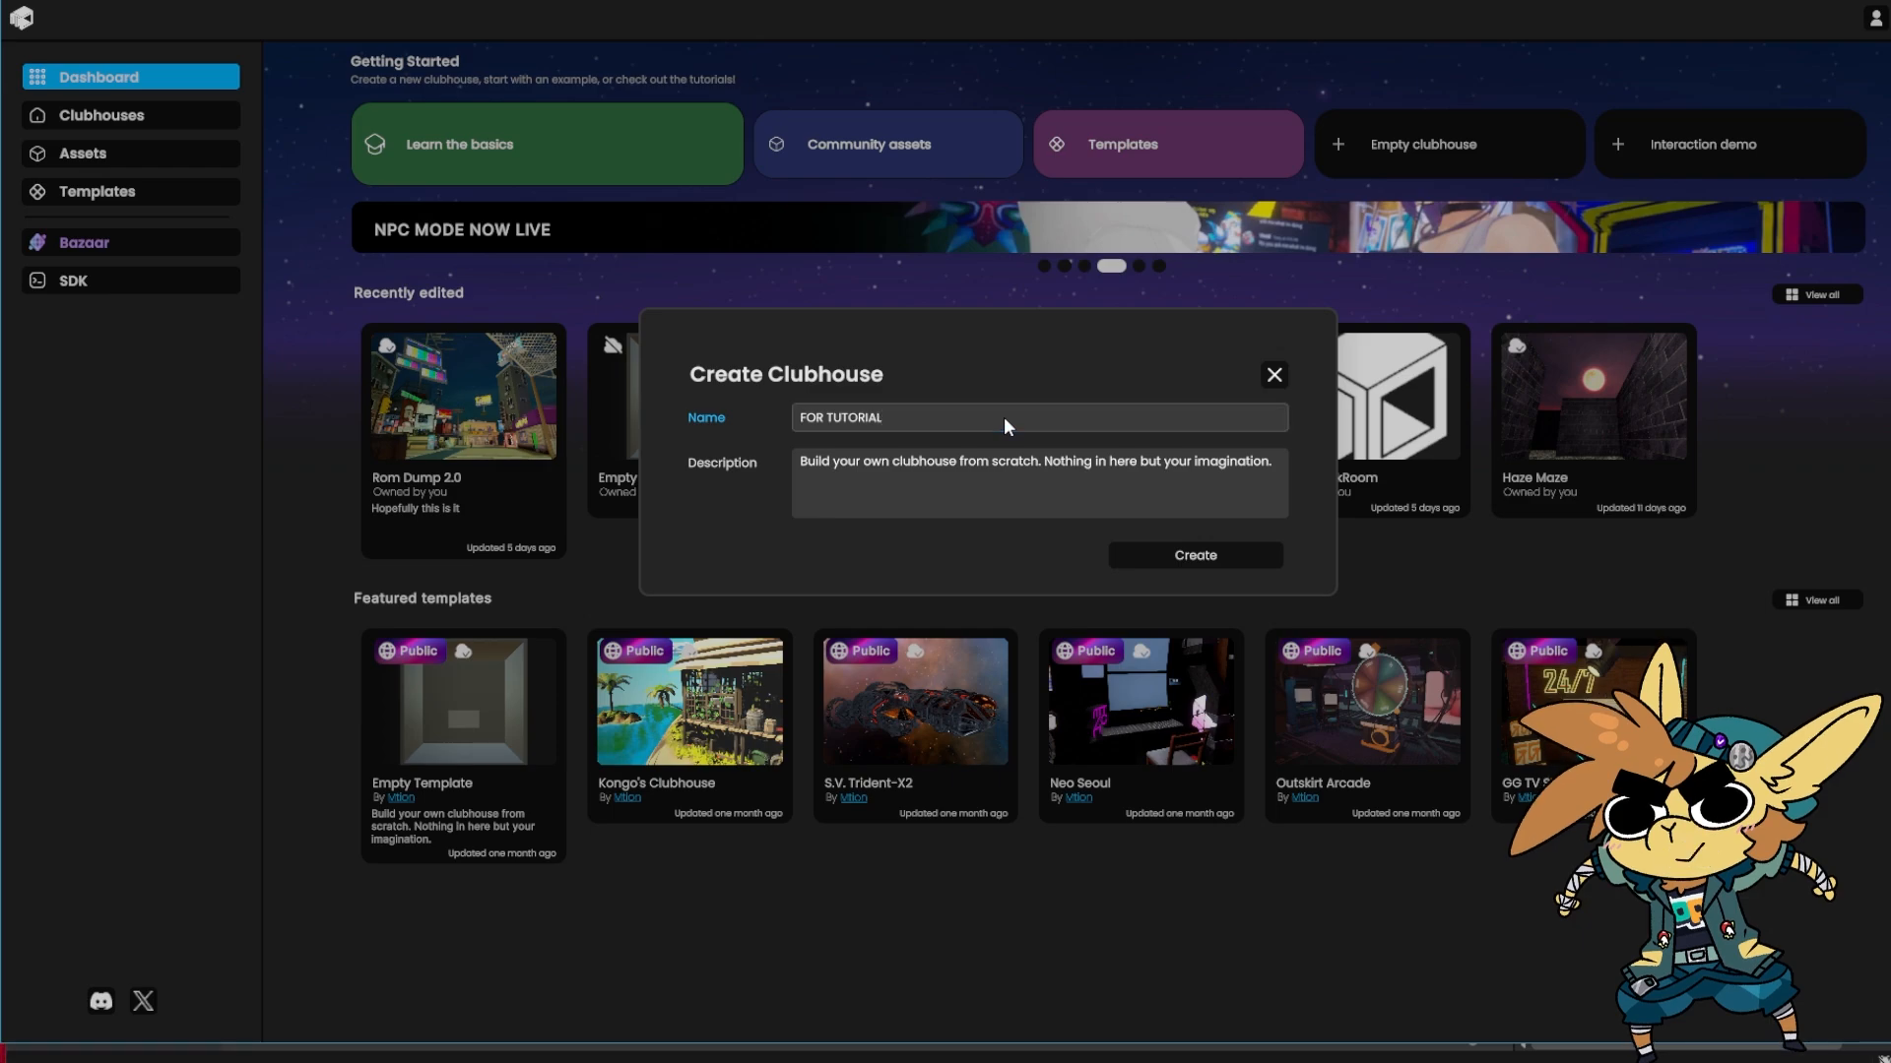
click(1229, 551)
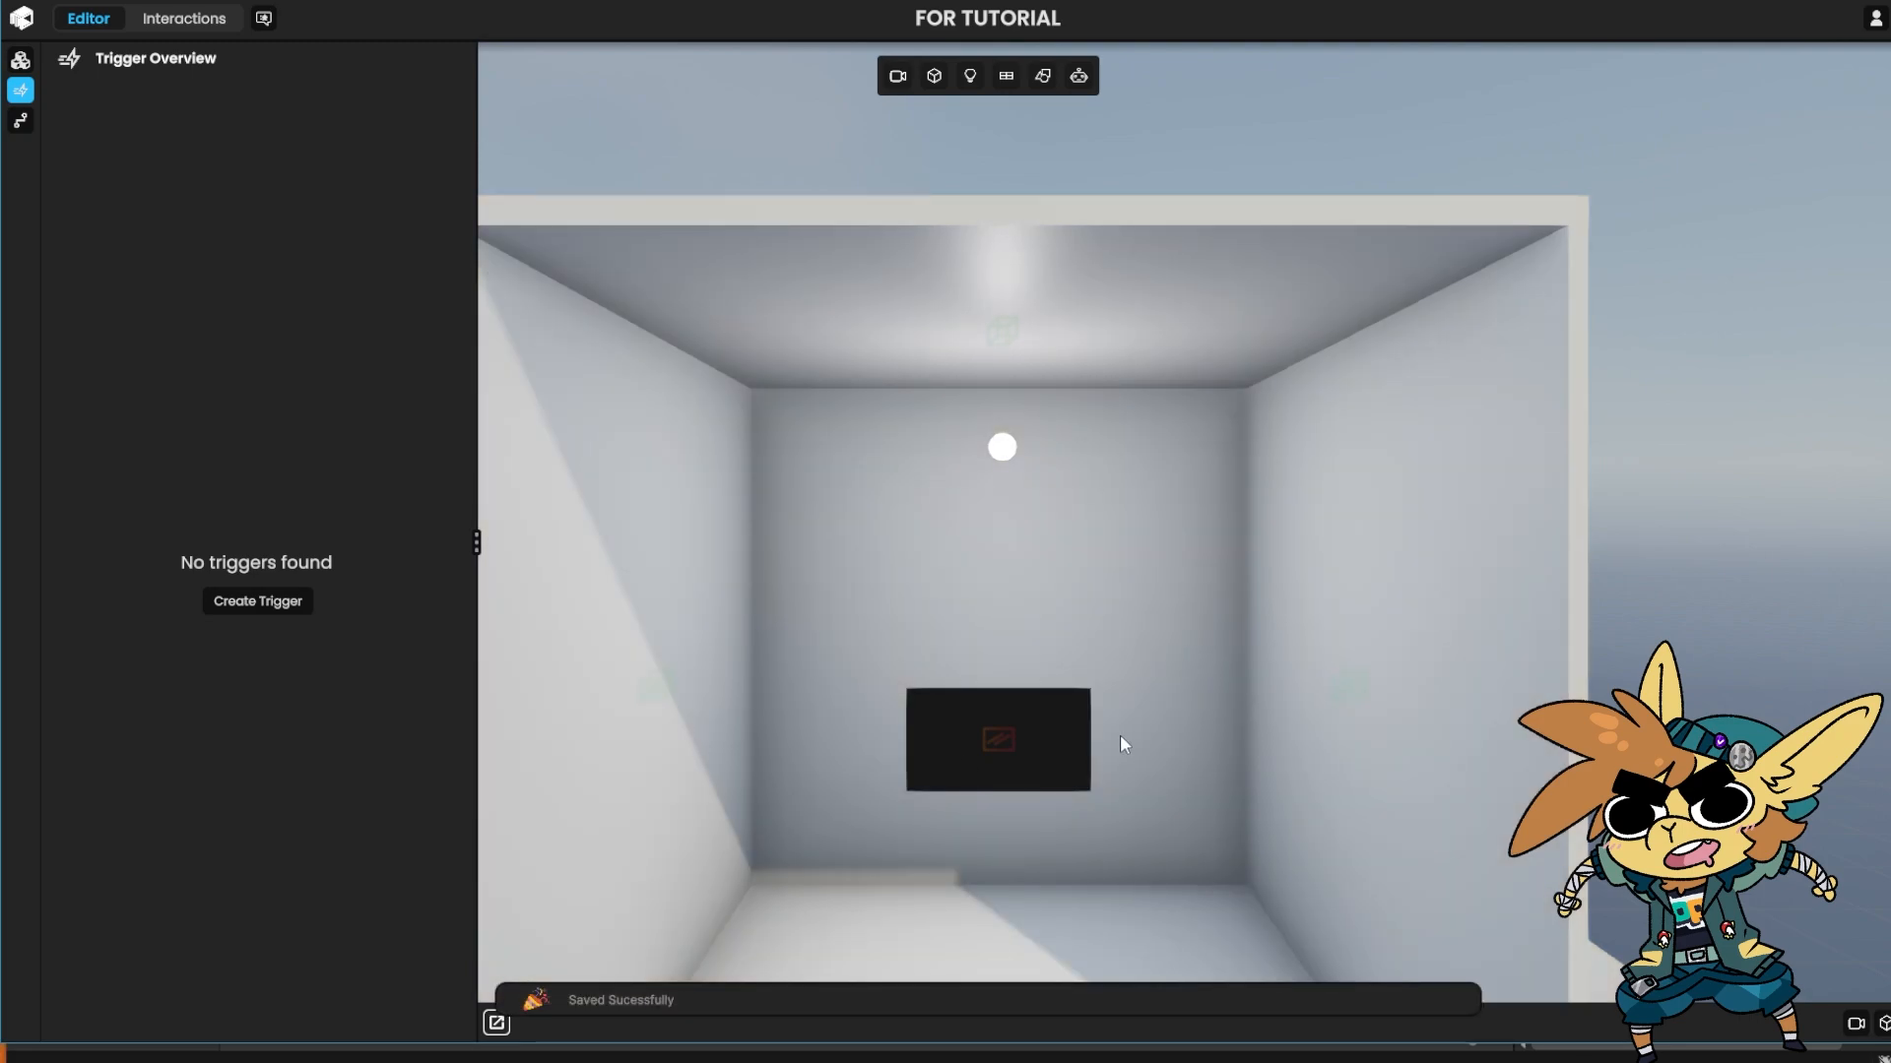
Close the trigger overview, enlarge the asset library, and place the Purple Flurp asset on the floor near the back corner
click(21, 92)
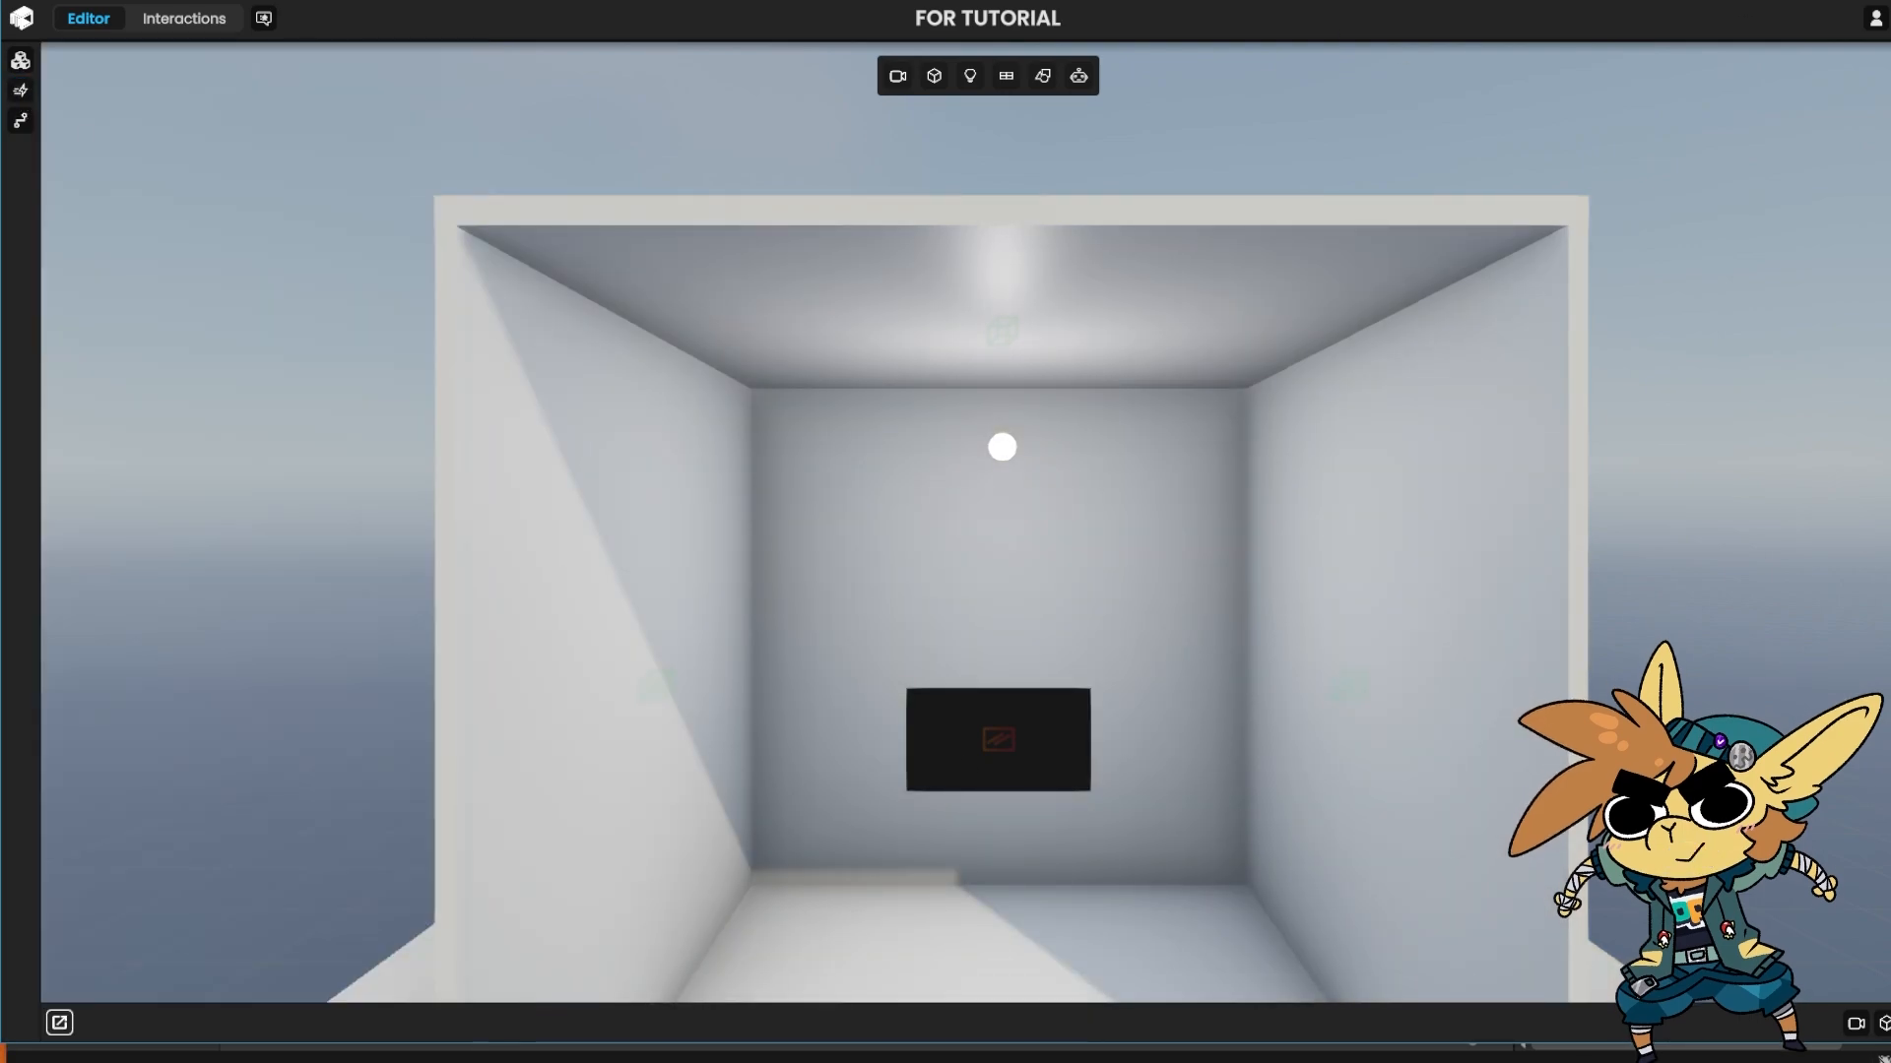
key(super+Up)
right_drag(965, 522, 1228, 316)
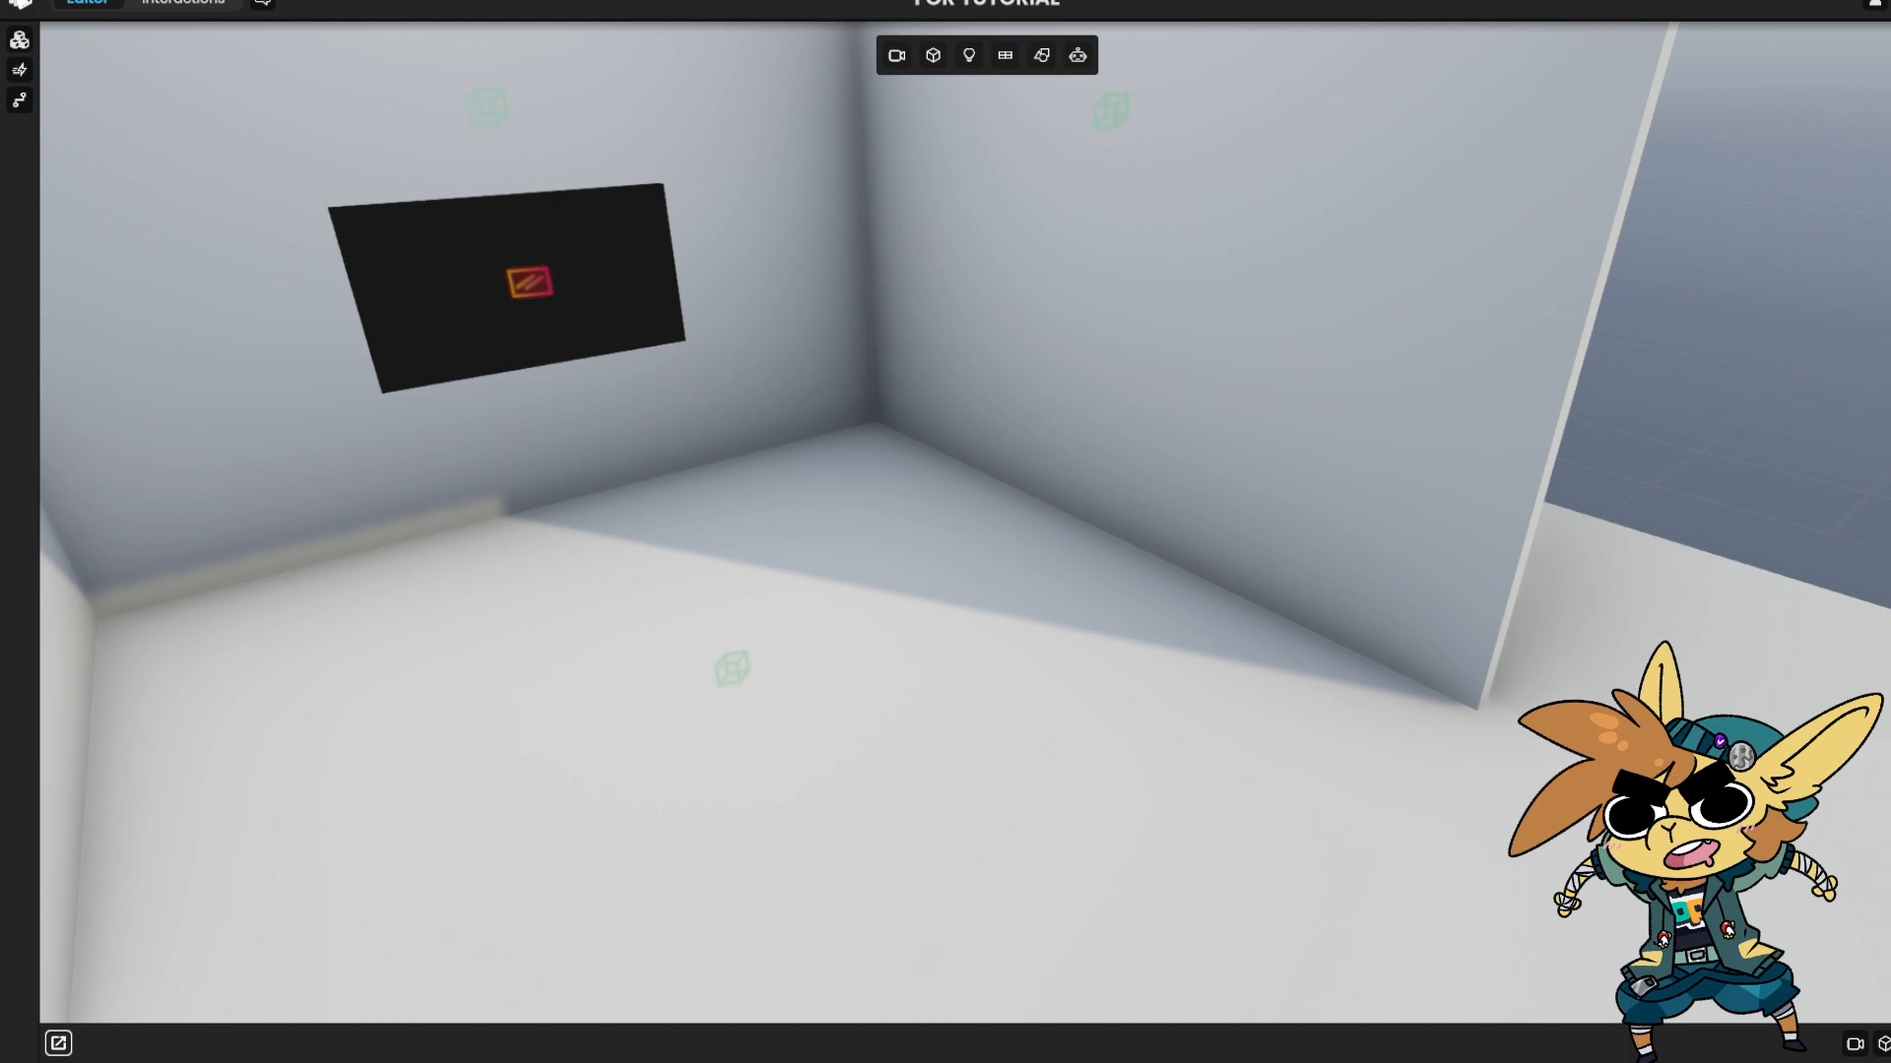
click(1882, 1046)
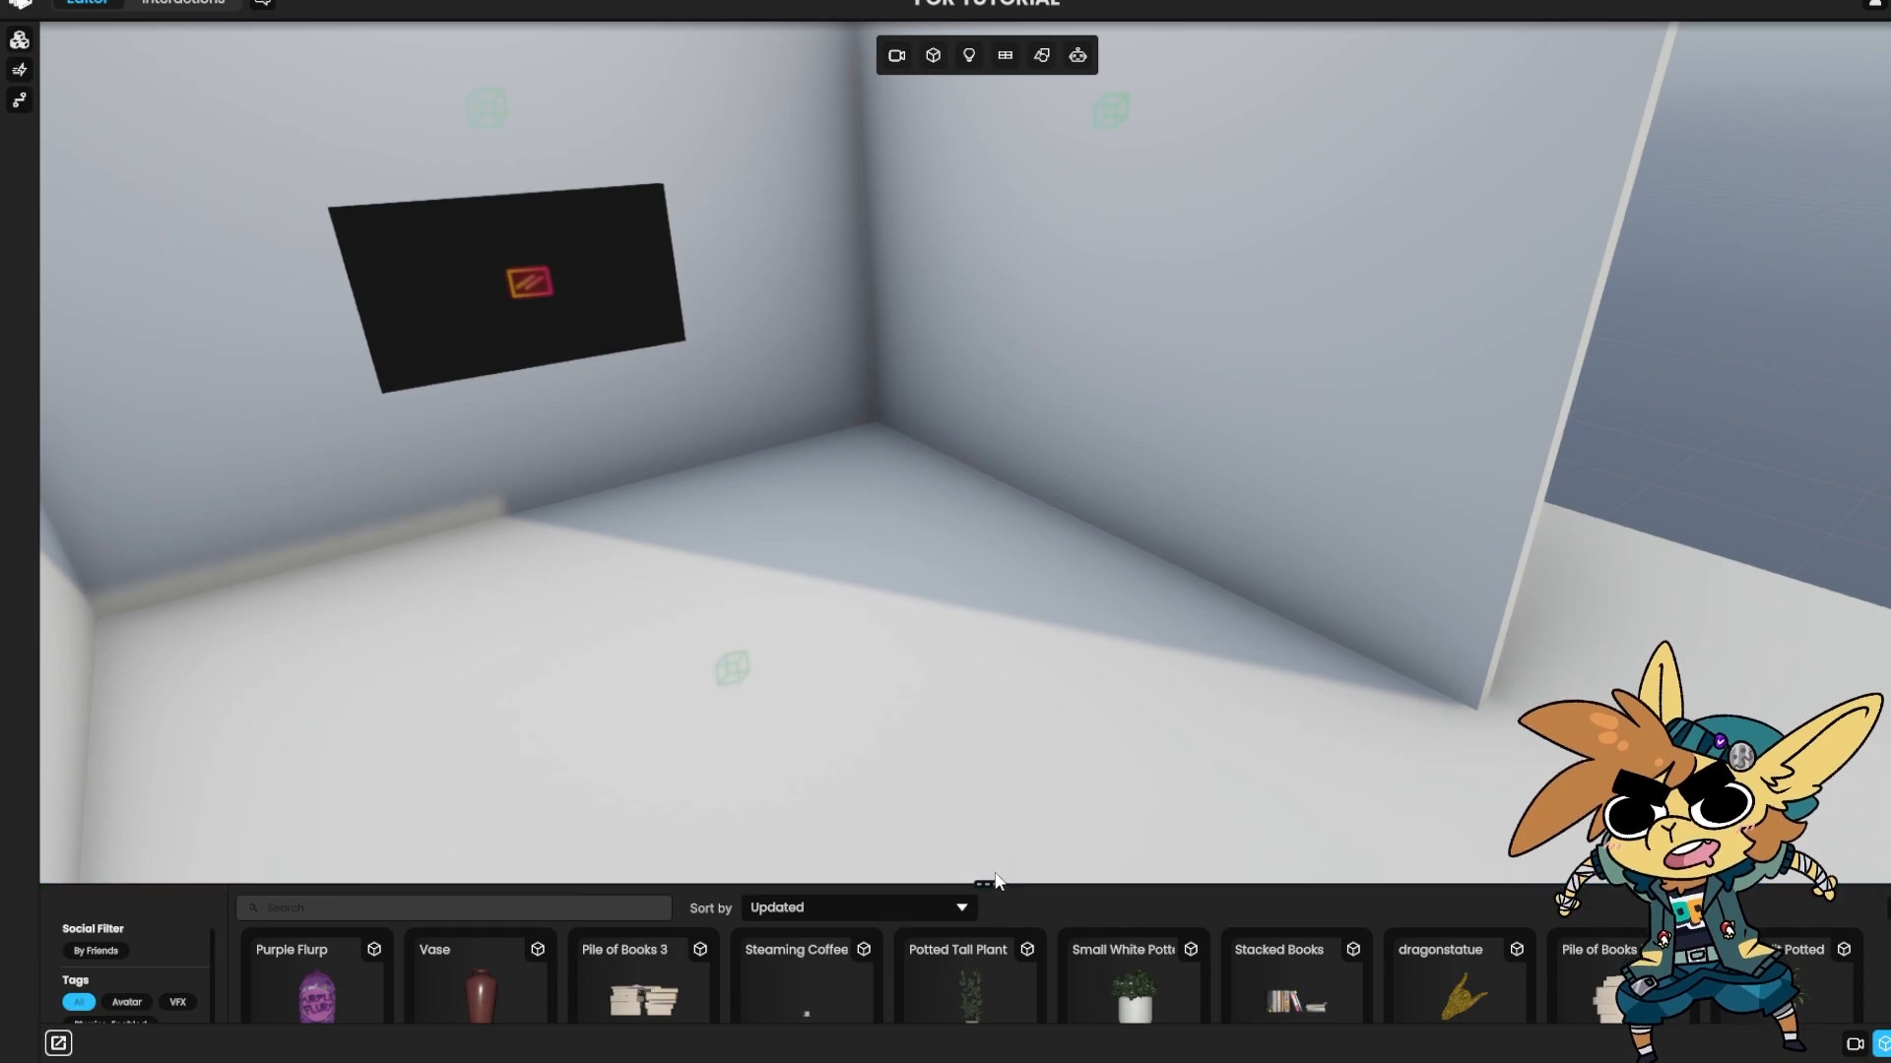
drag(987, 884, 981, 754)
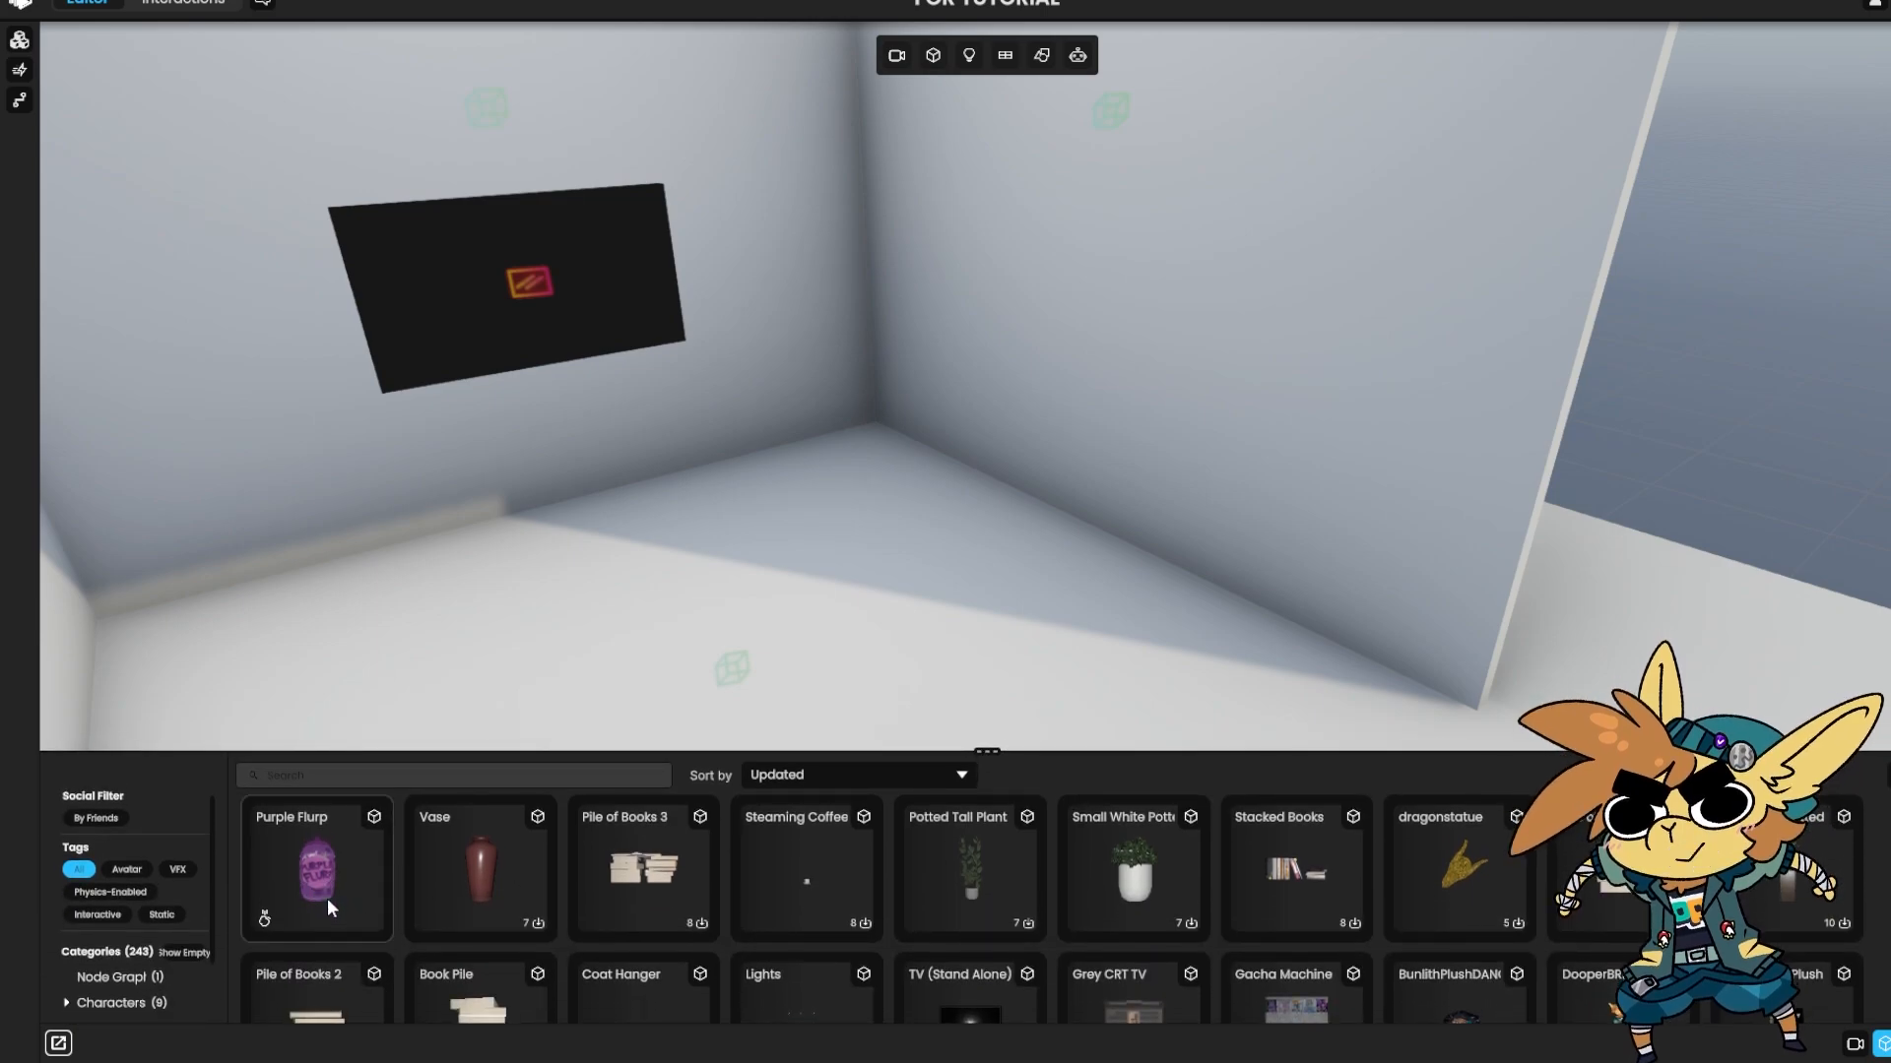
right_drag(793, 498, 679, 613)
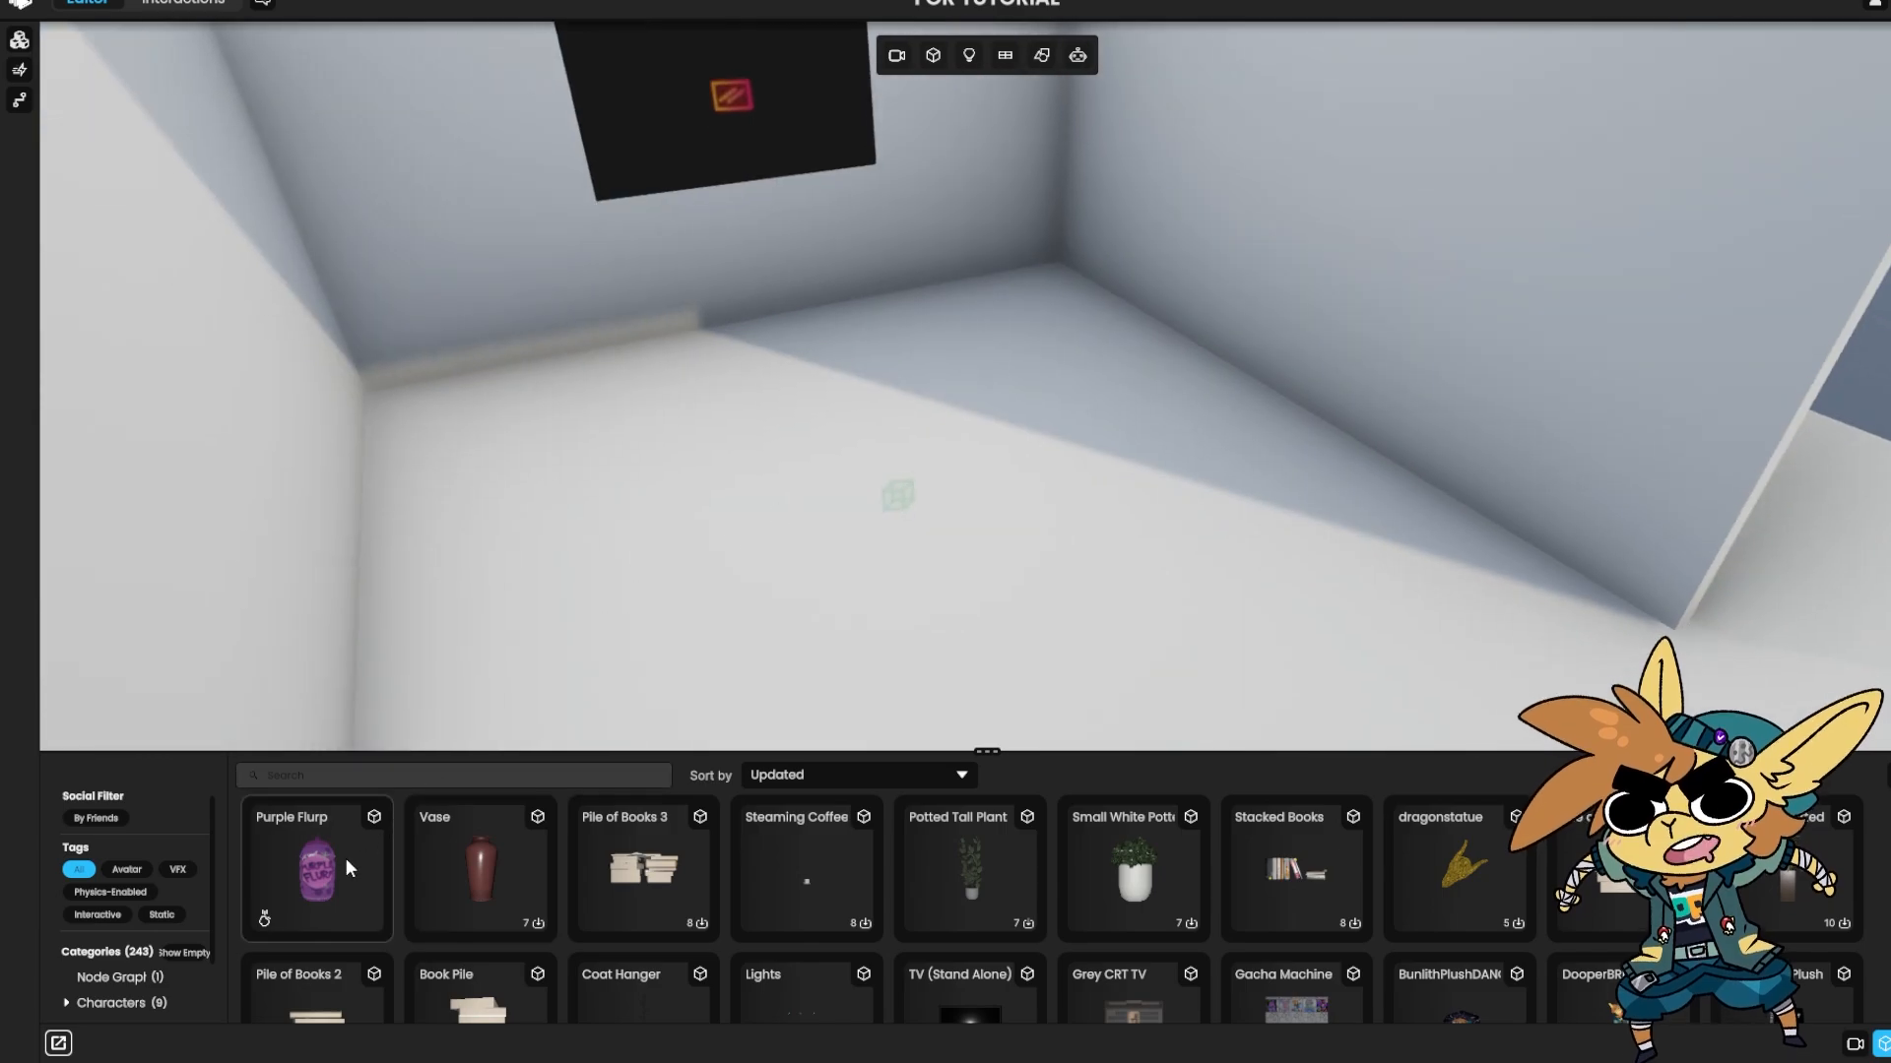
drag(345, 863, 1183, 559)
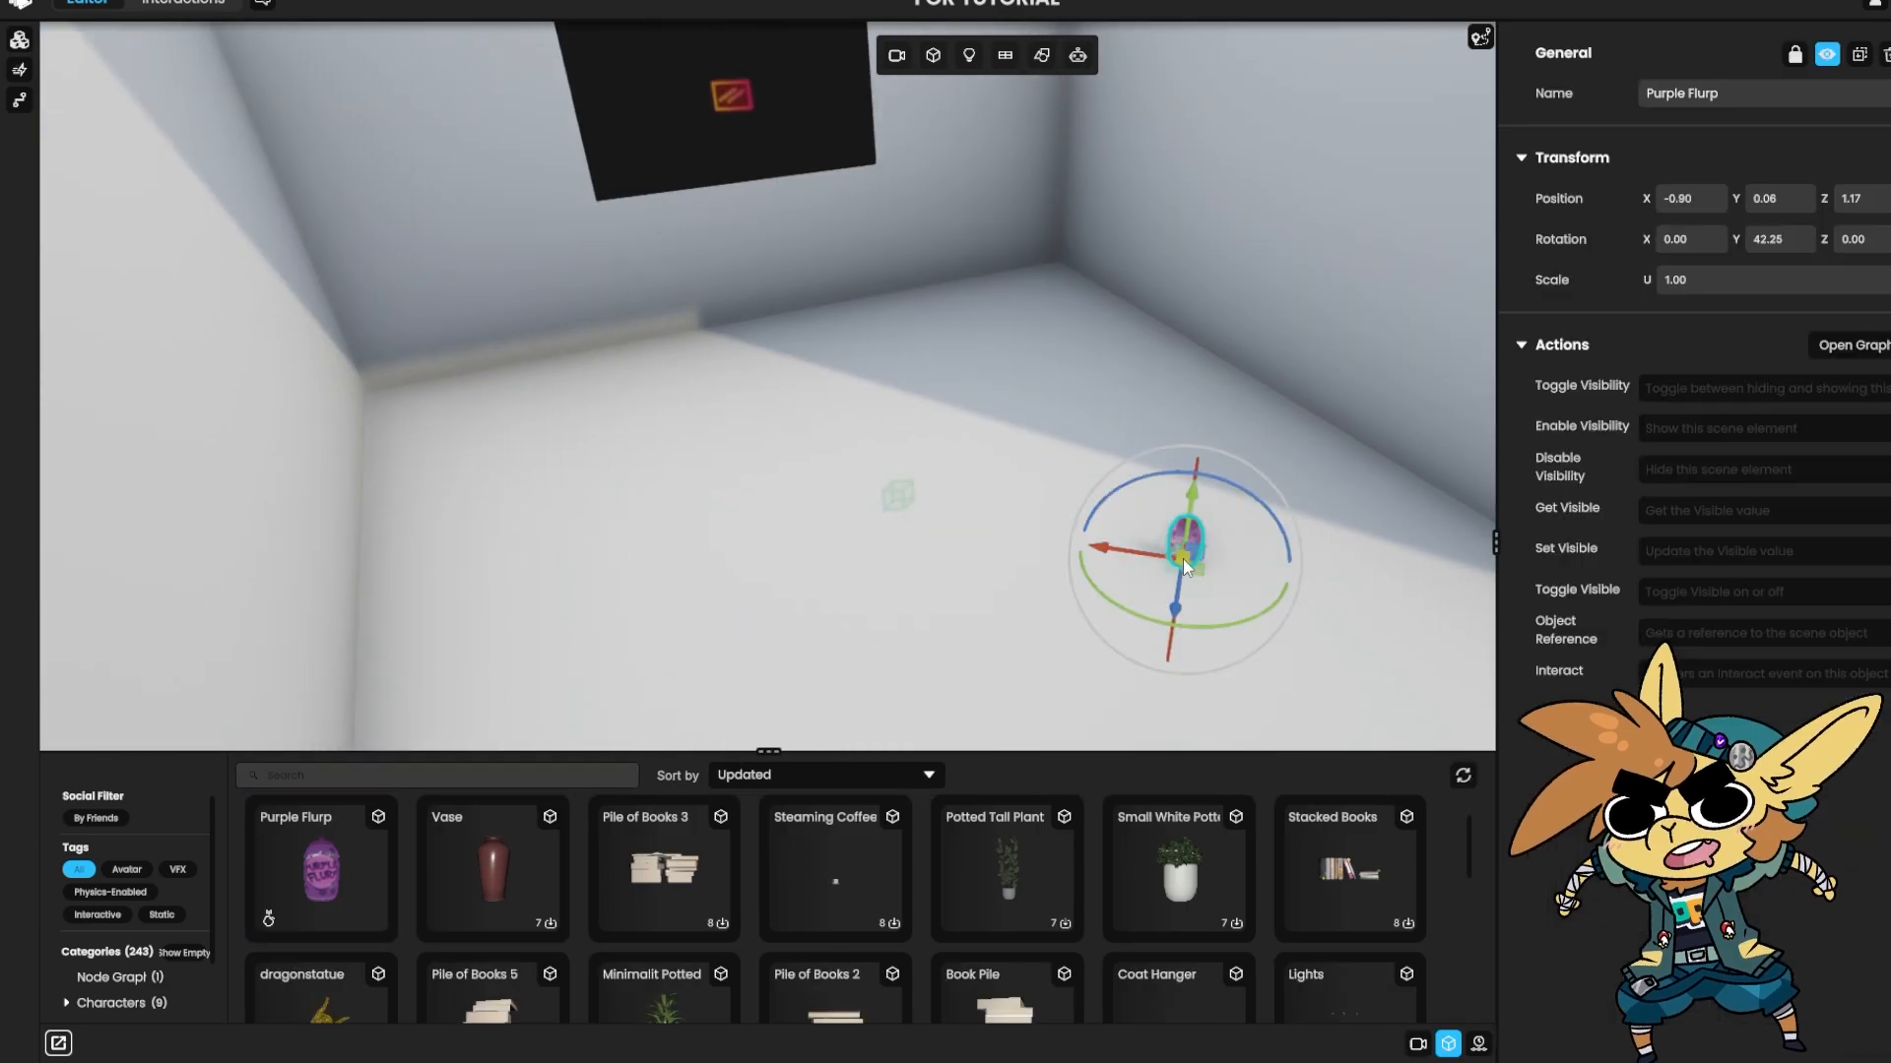
Test the Purple Flurp can's physics by lifting it straight up off the floor and deselecting it in mid-air
click(1084, 405)
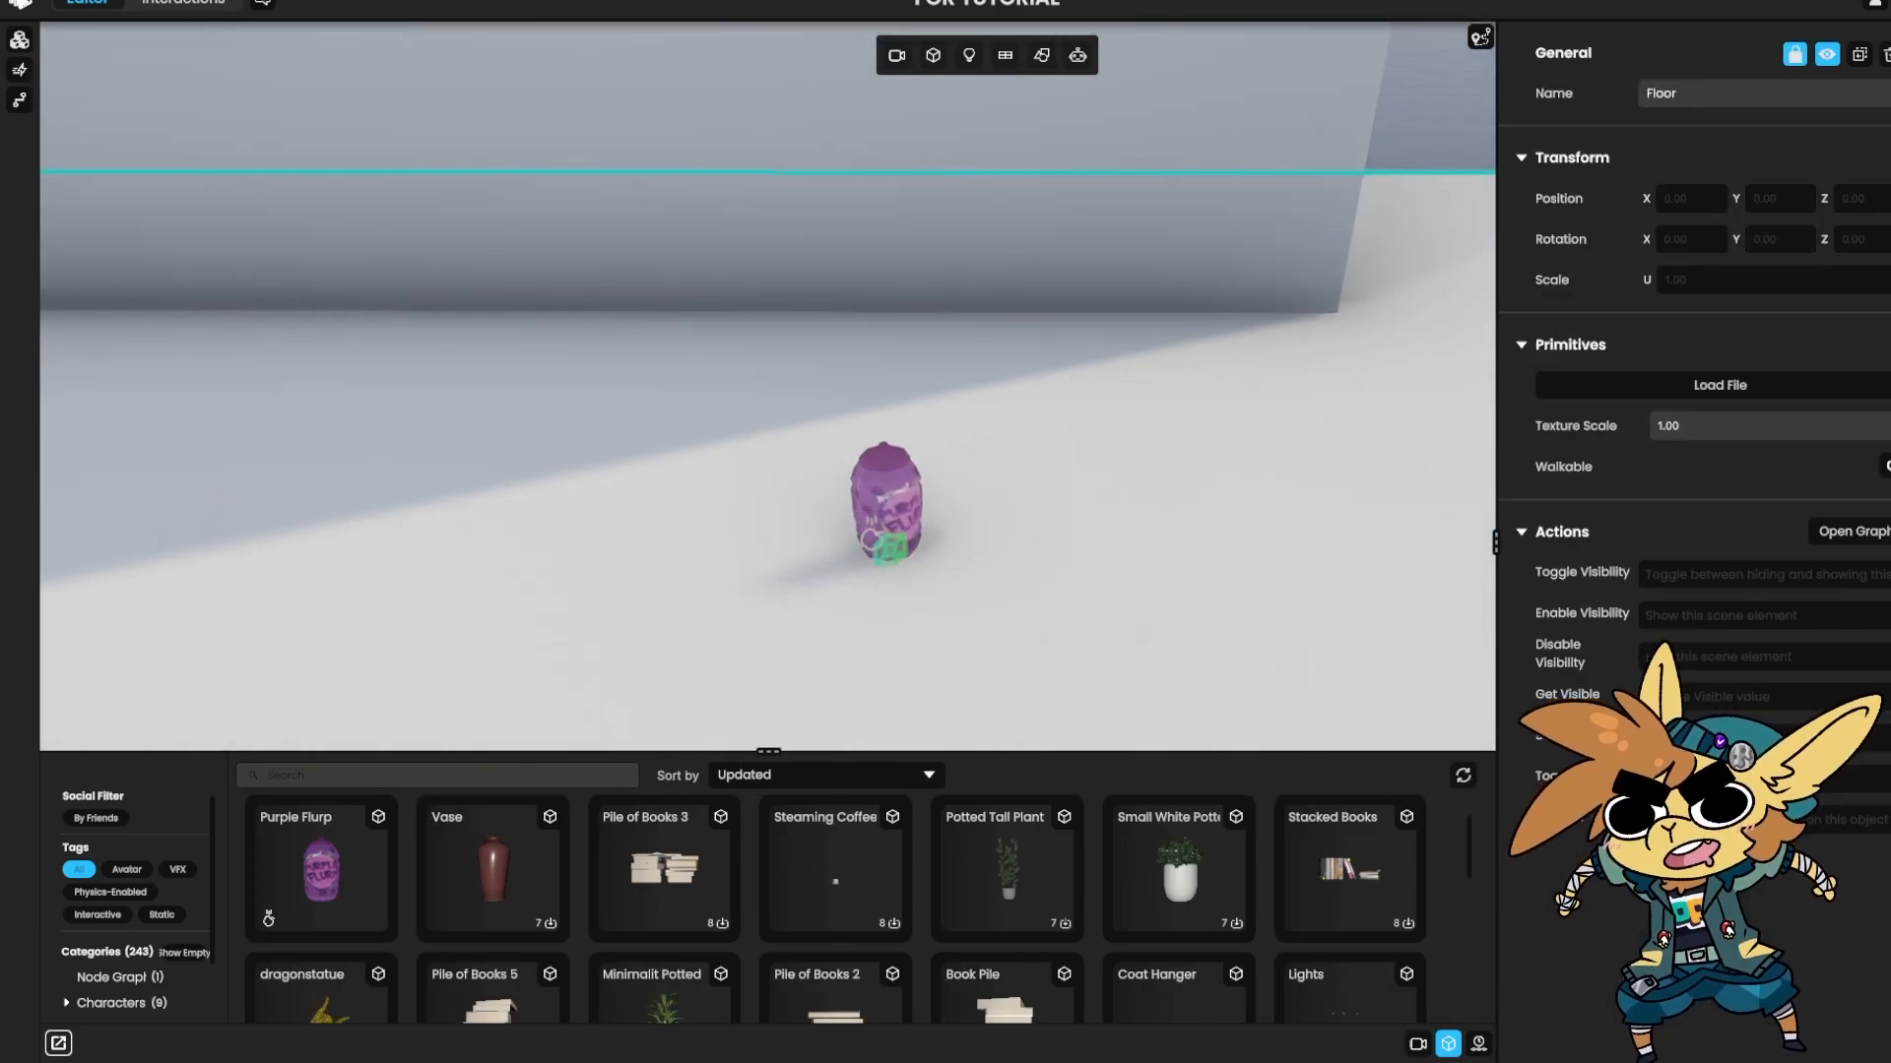
key(s)
right_drag(1085, 405, 1021, 449)
key(w)
key(s)
click(810, 443)
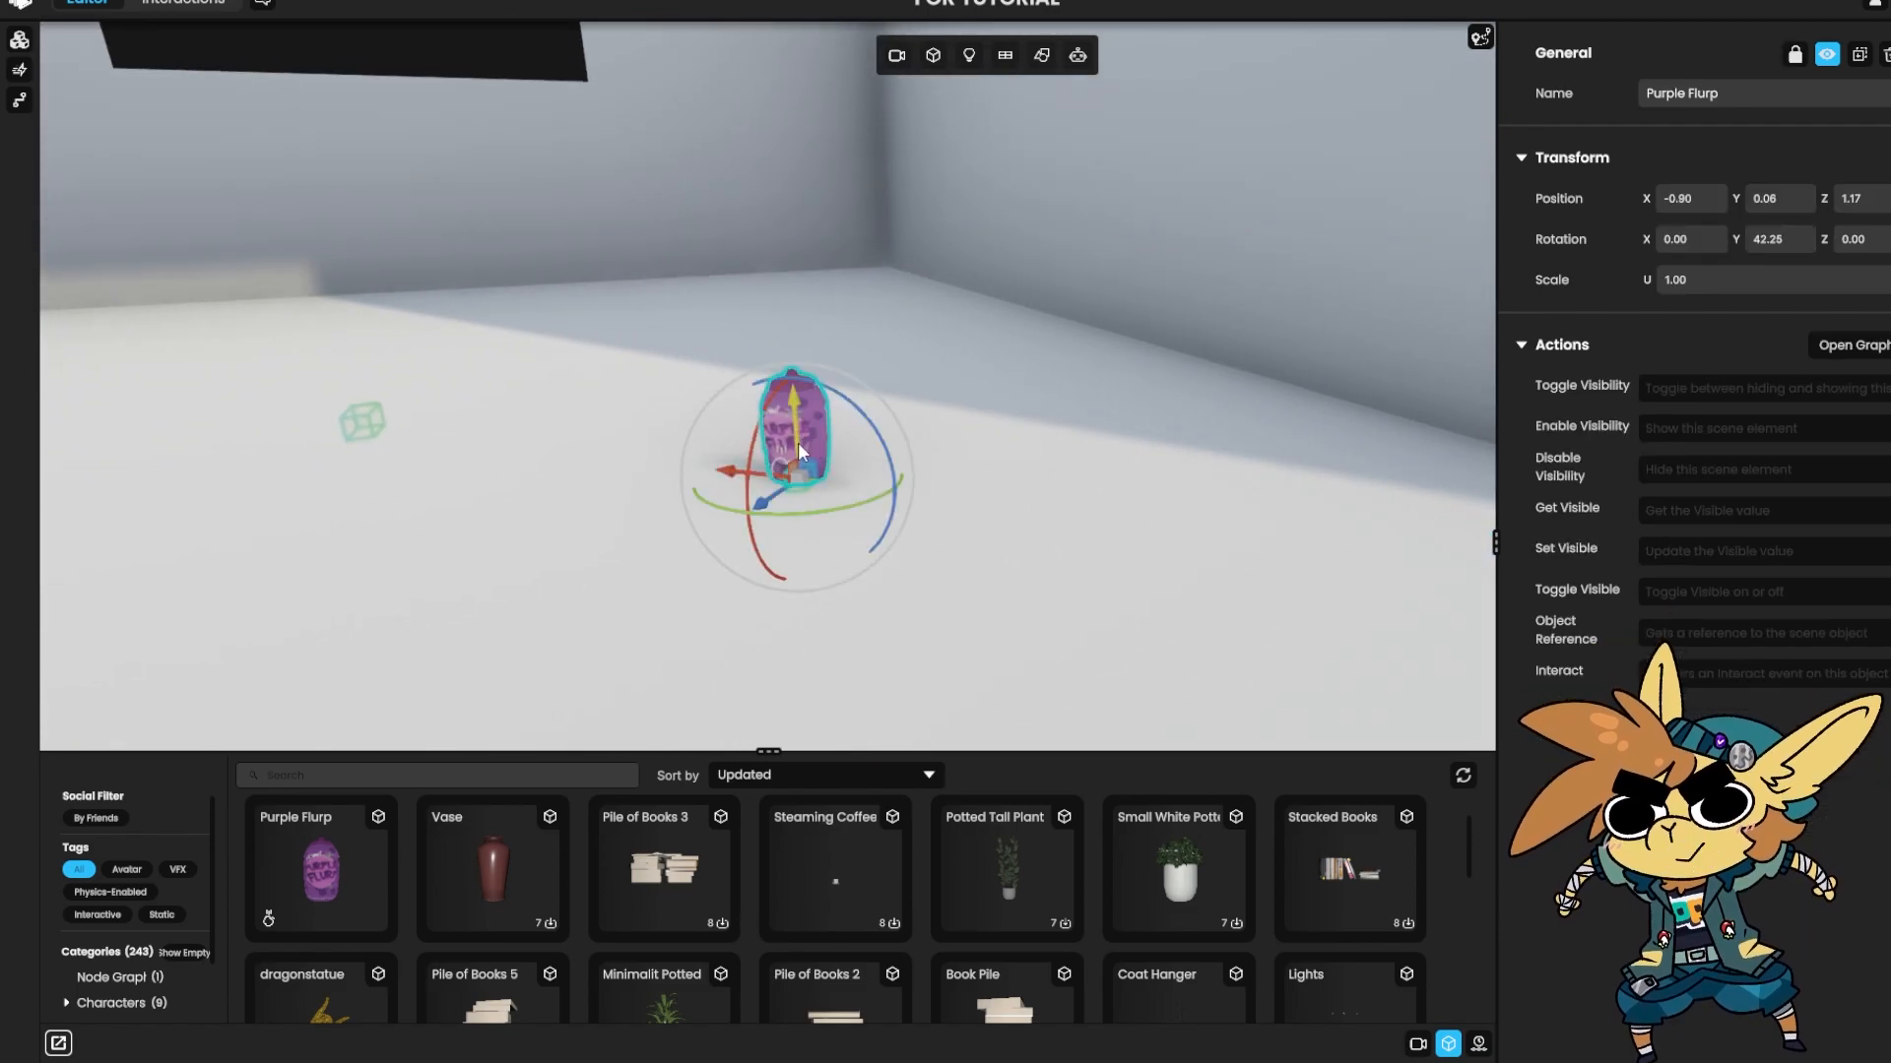
drag(795, 402, 772, 93)
right_drag(582, 203, 566, 109)
click(606, 399)
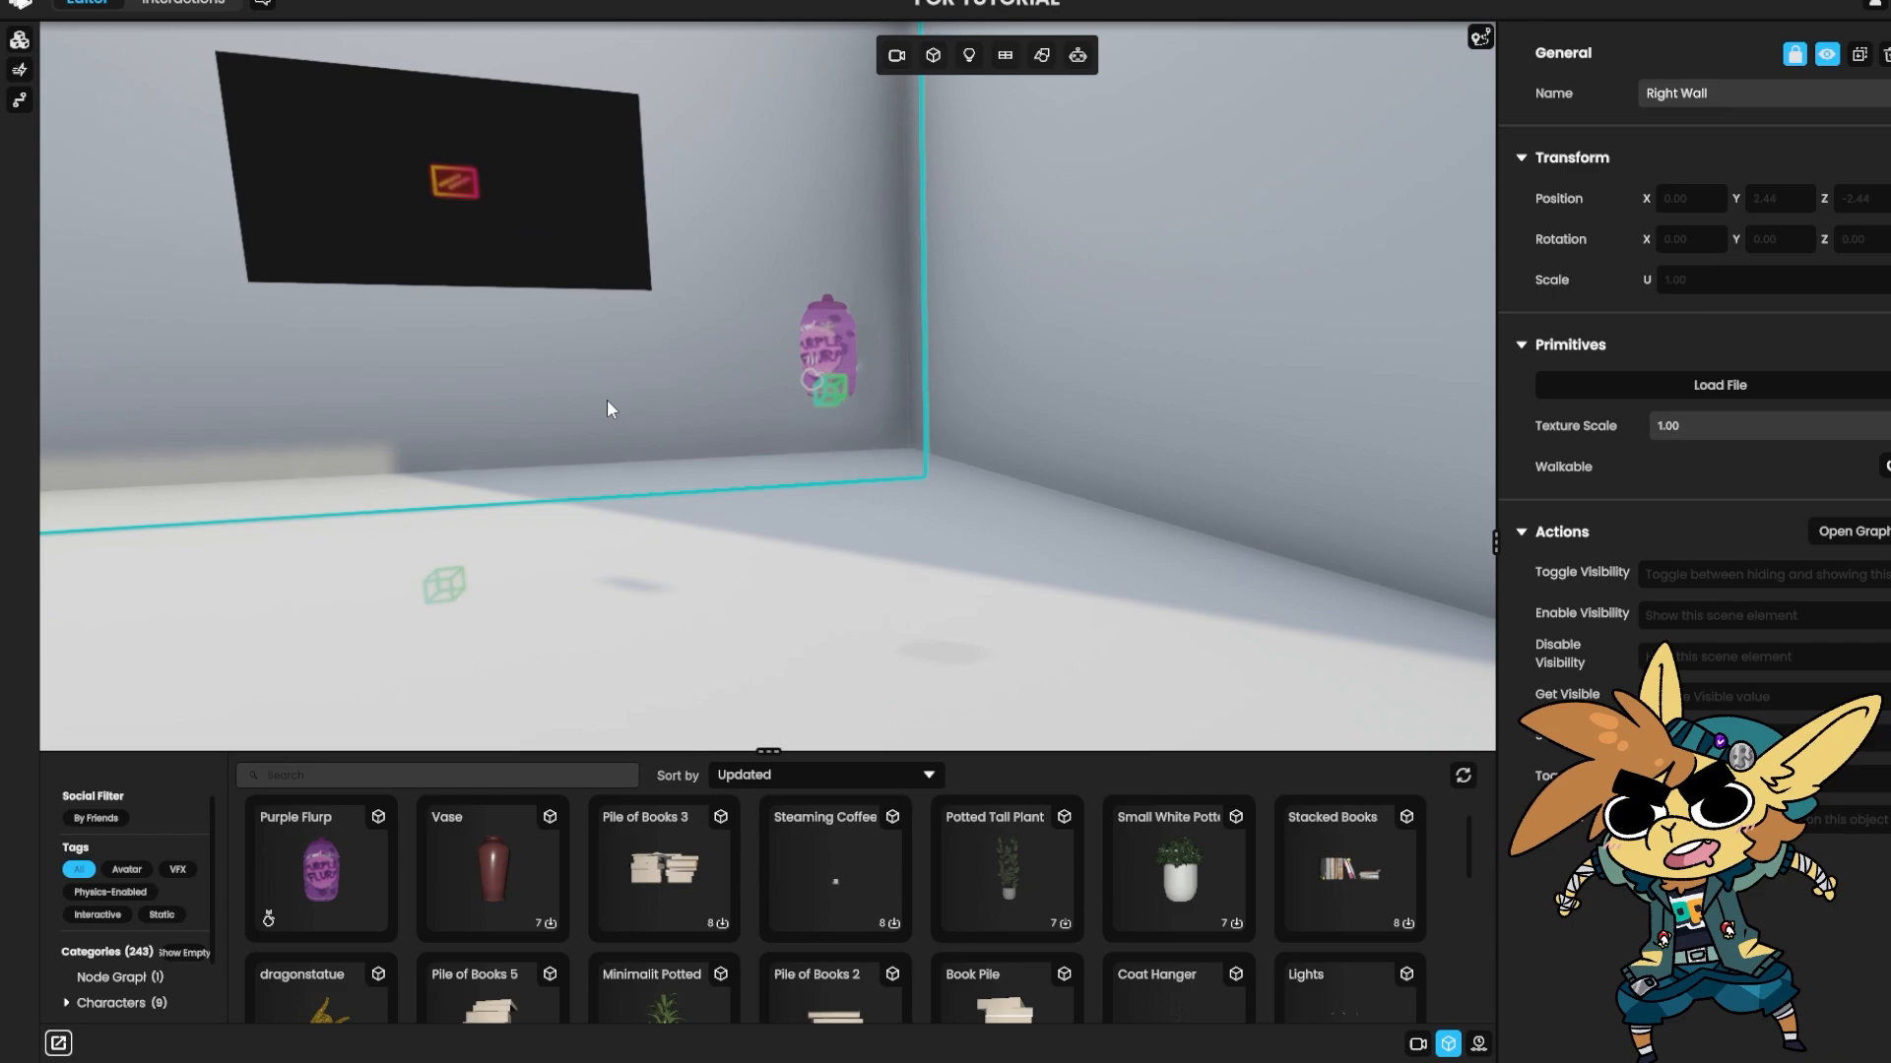
Repeat the physics drop test twice more, raising the can vertically and deselecting it each time
right_drag(607, 399, 835, 451)
click(874, 398)
drag(874, 540, 880, 179)
click(555, 406)
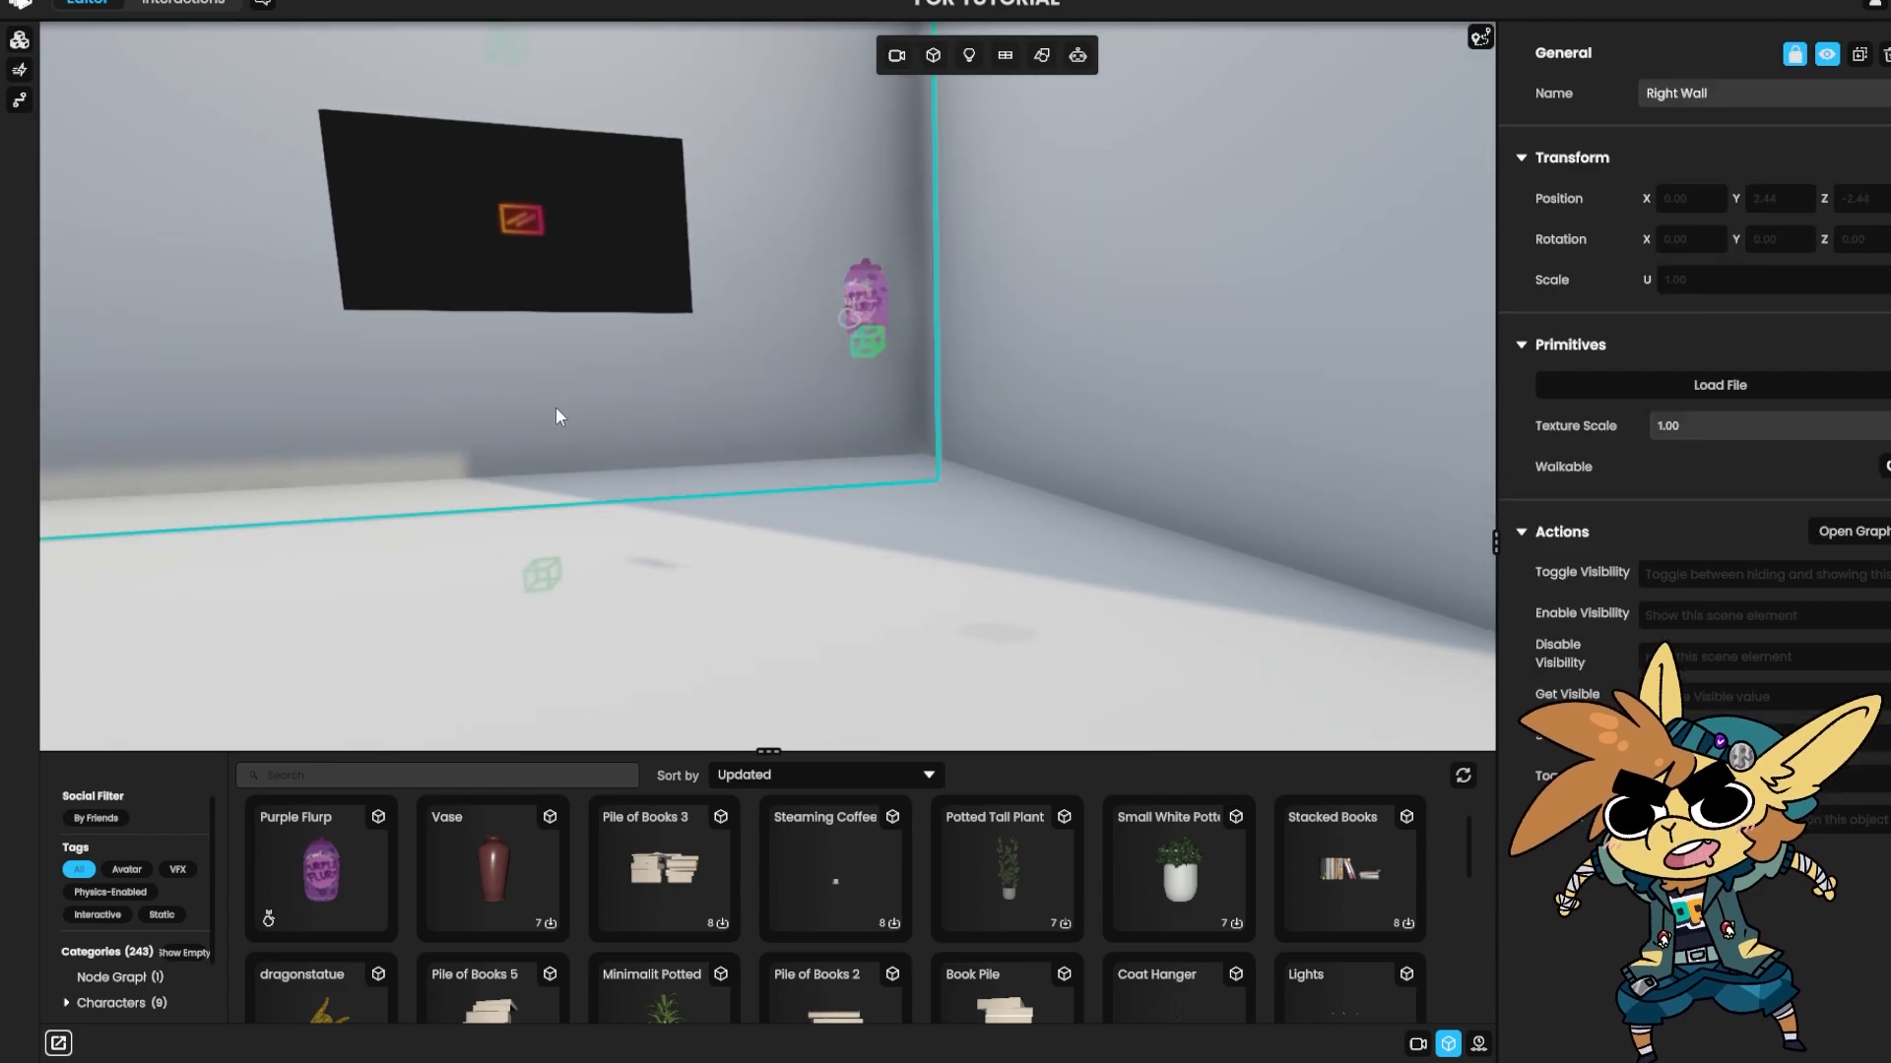
right_drag(581, 486, 599, 551)
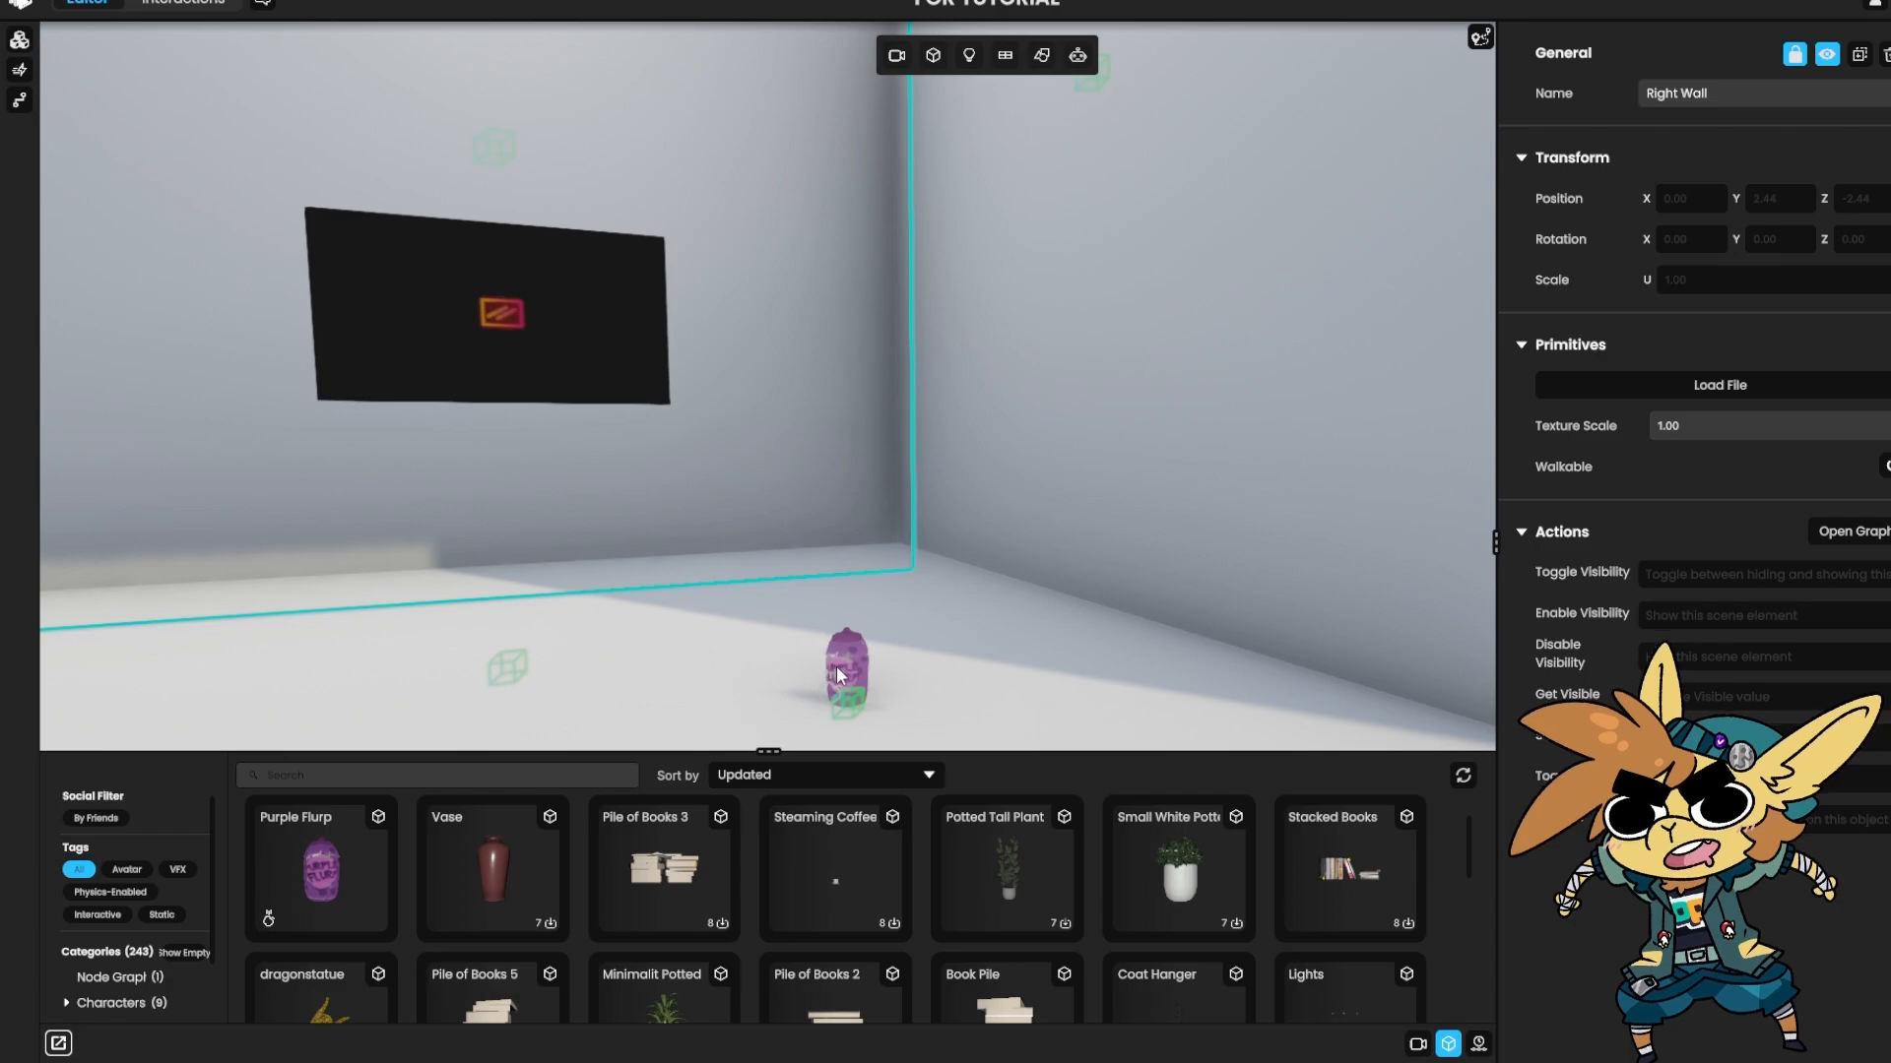
right_drag(810, 660, 872, 581)
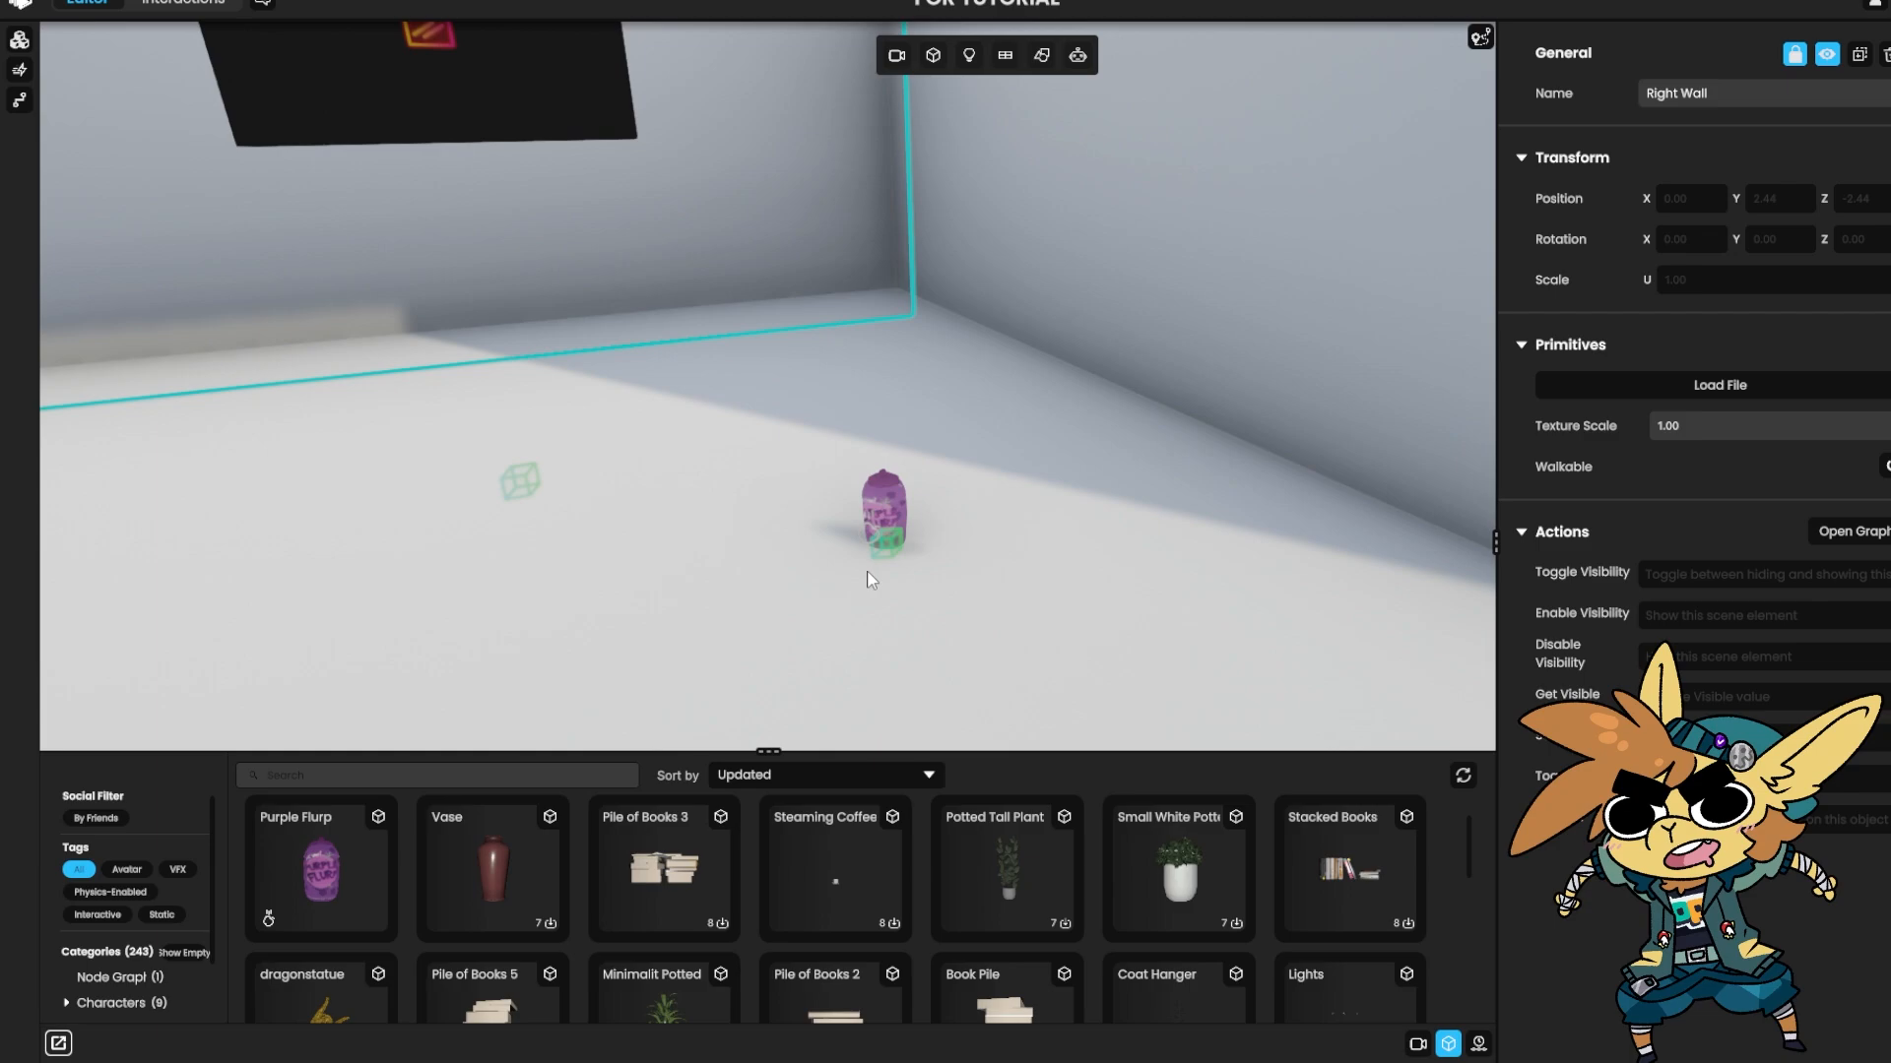
click(892, 519)
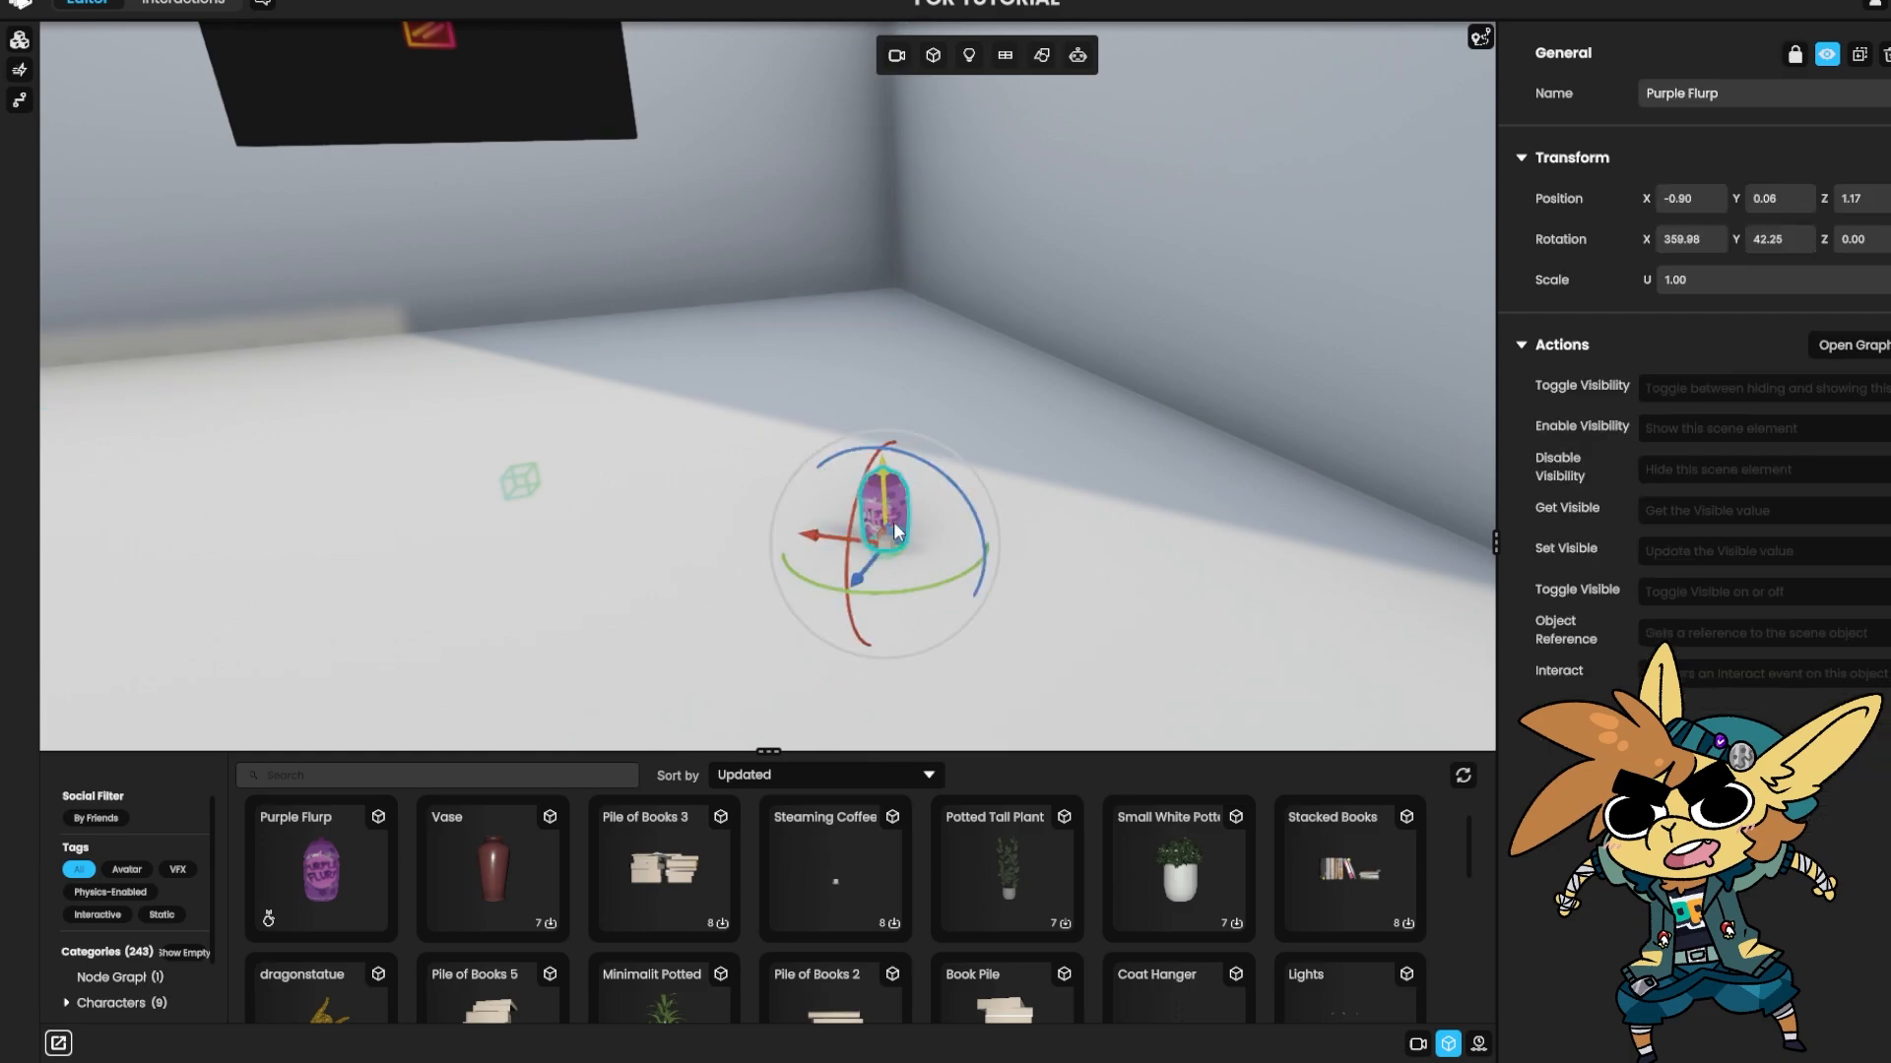
drag(883, 462, 823, 190)
click(678, 365)
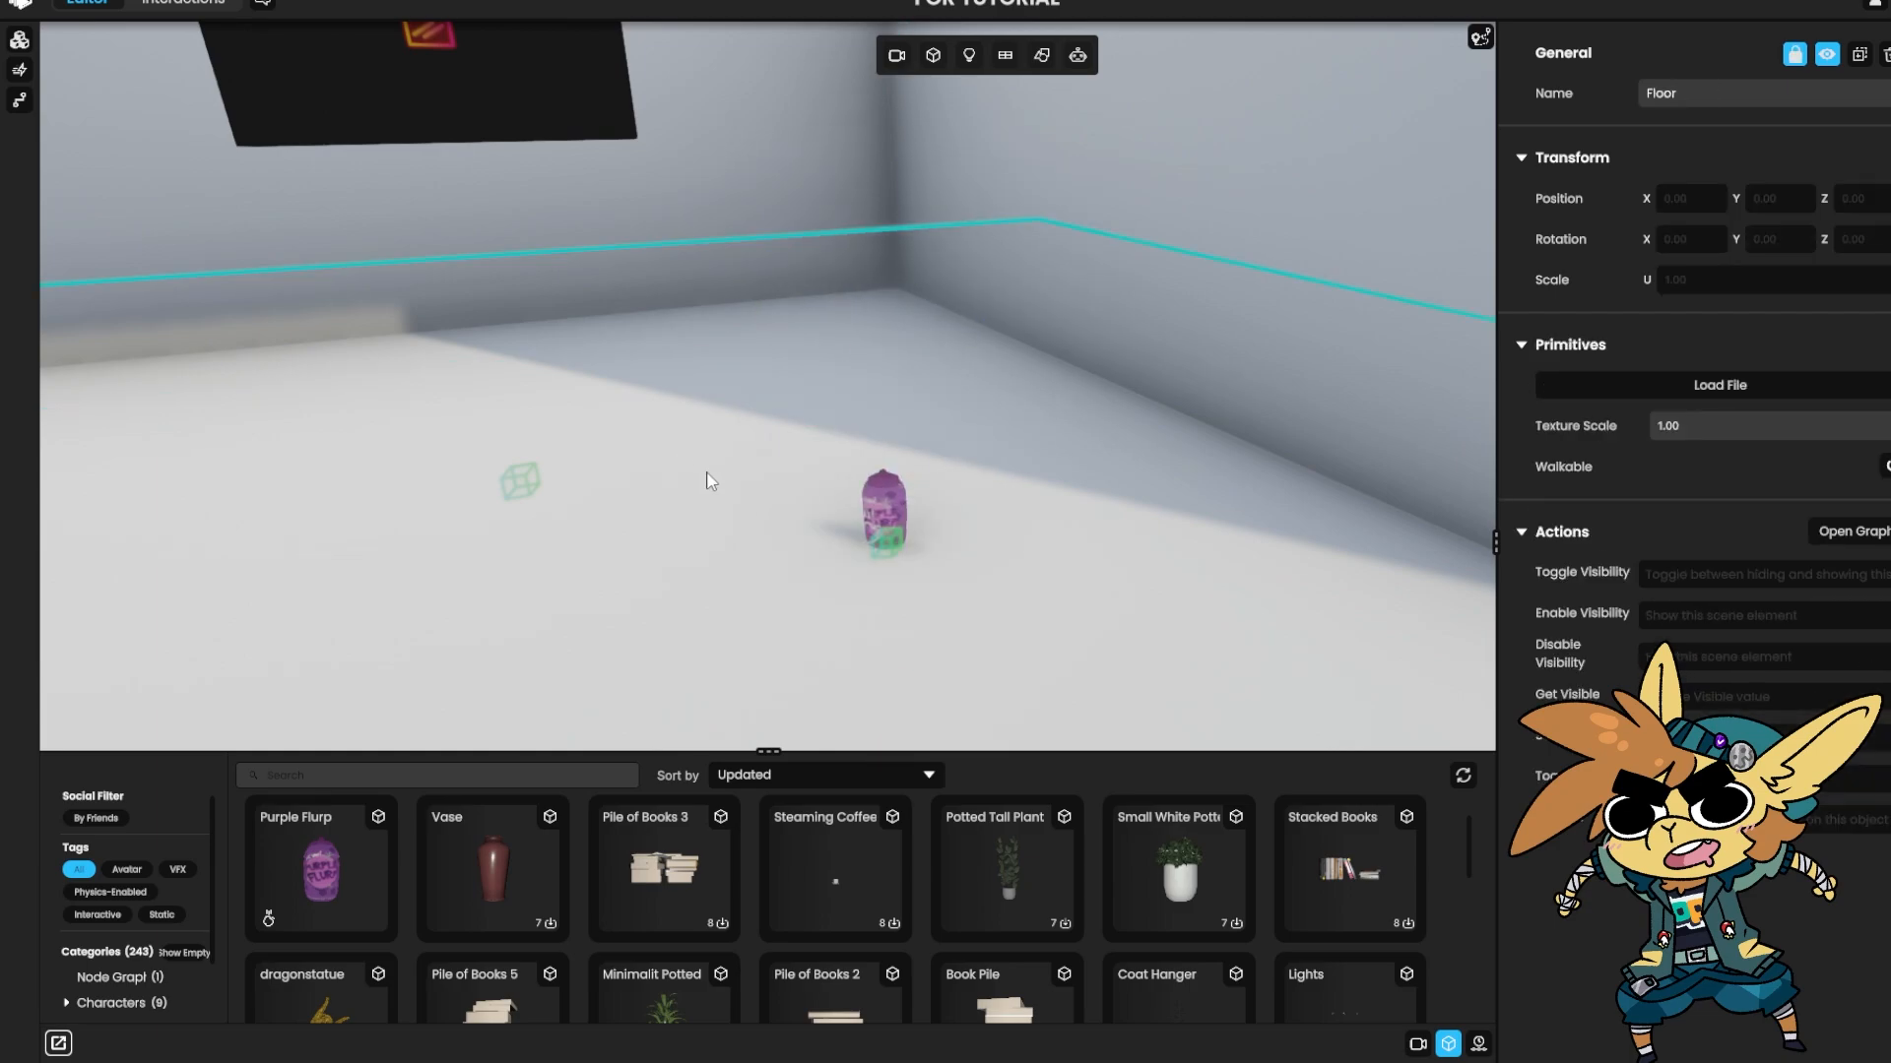
With the Purple Flurp can selected, check the scene hierarchy, and hide the object details, hierarchy and asset library
click(896, 510)
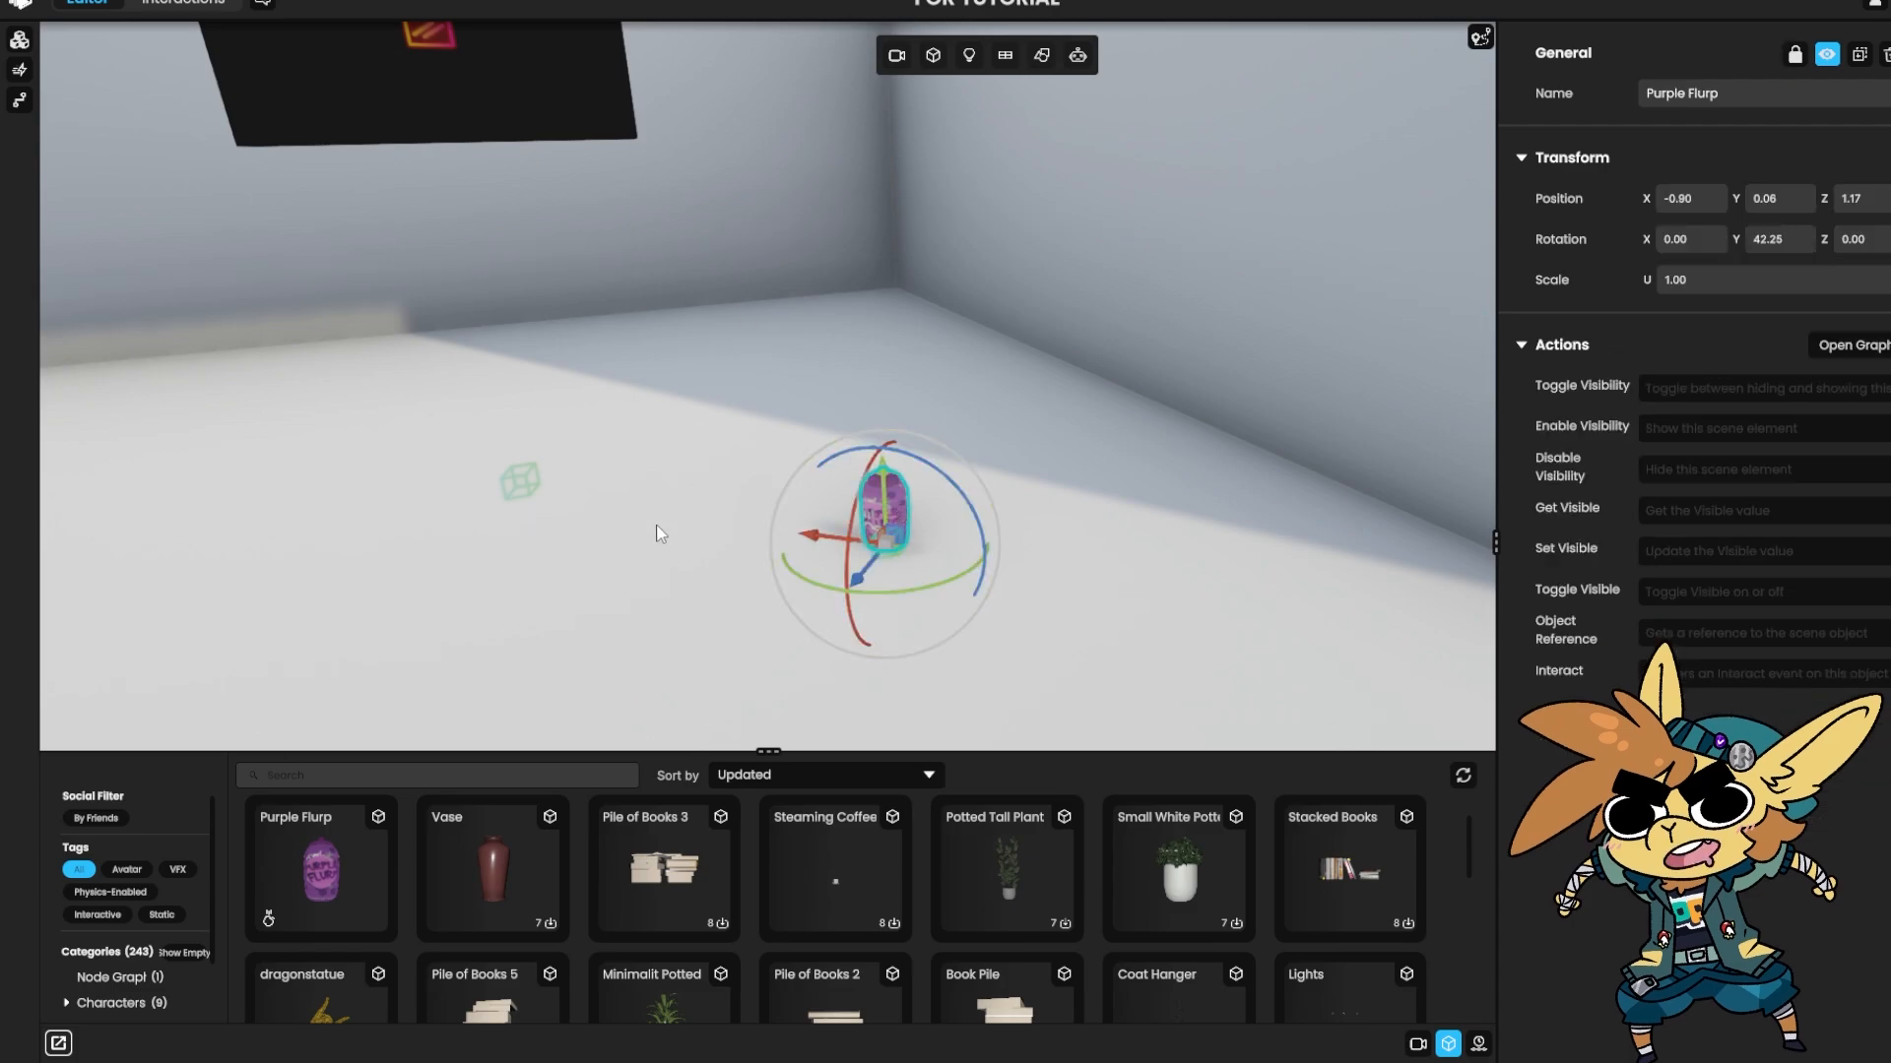
right_drag(642, 399, 183, 5)
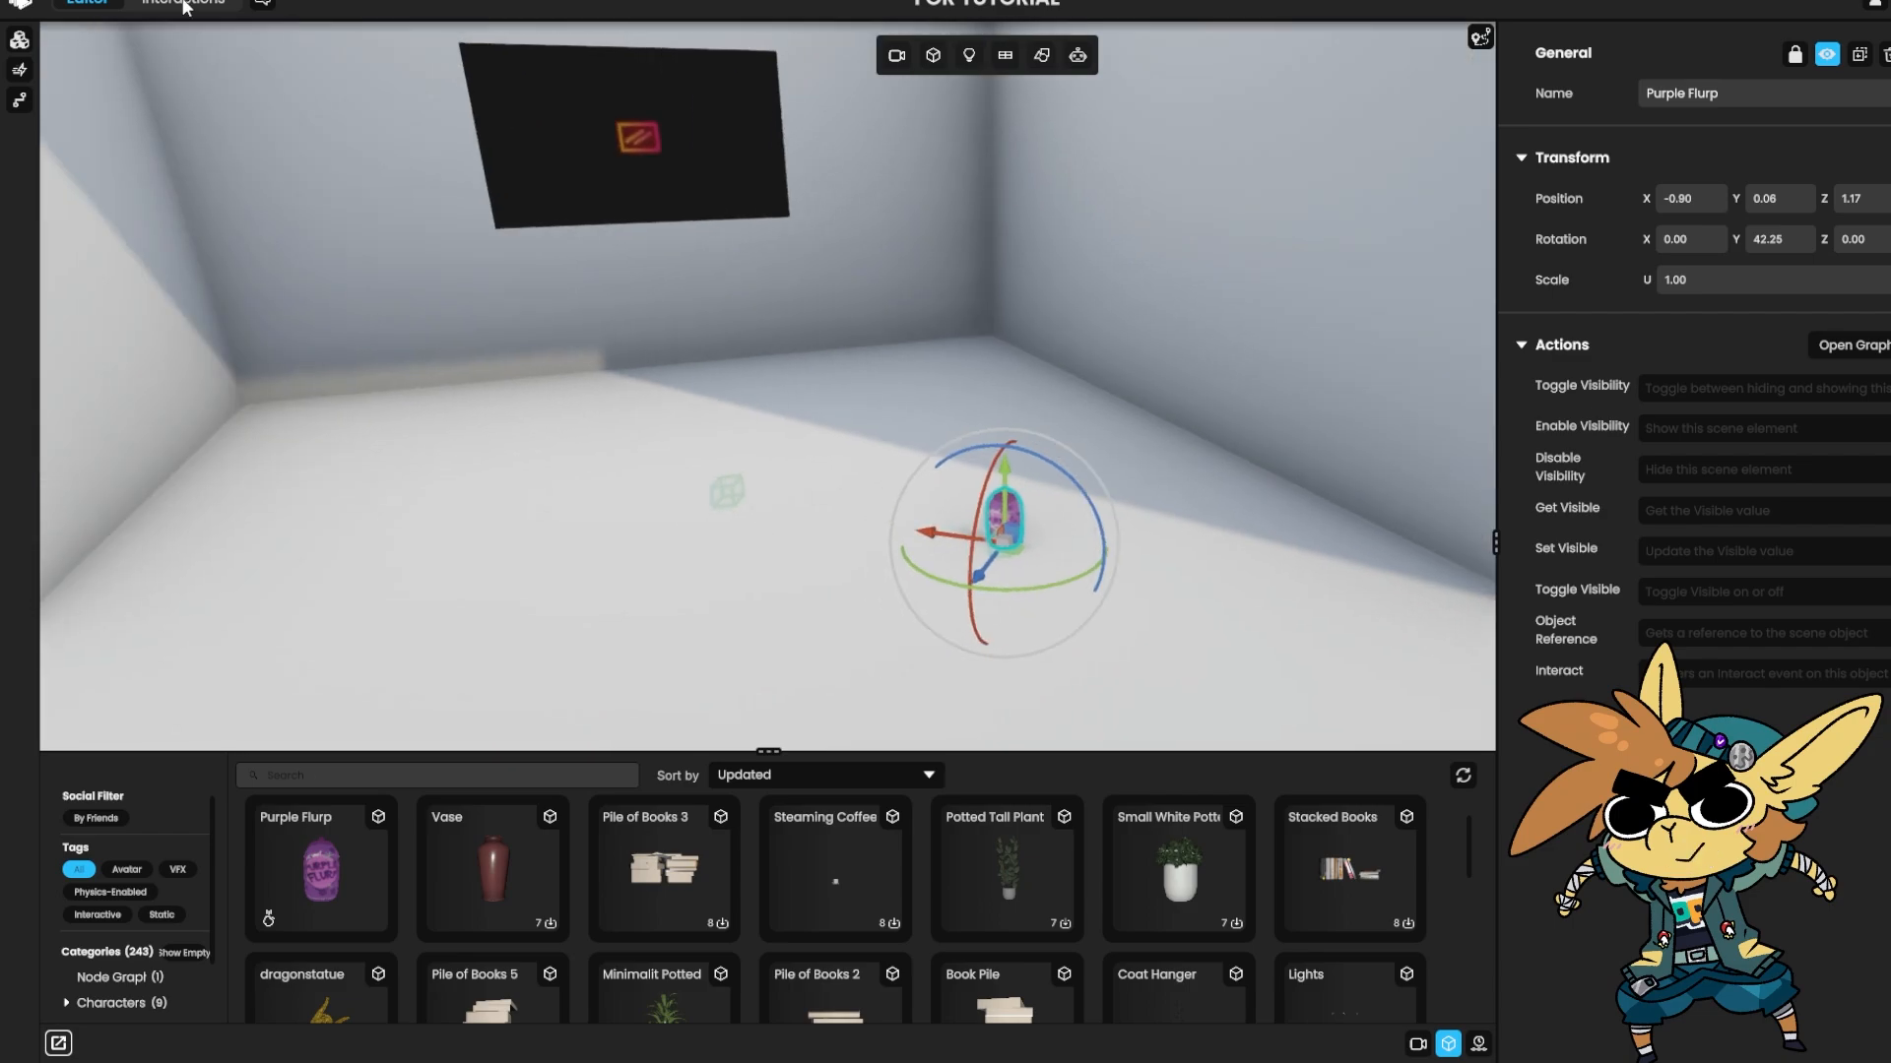
click(20, 42)
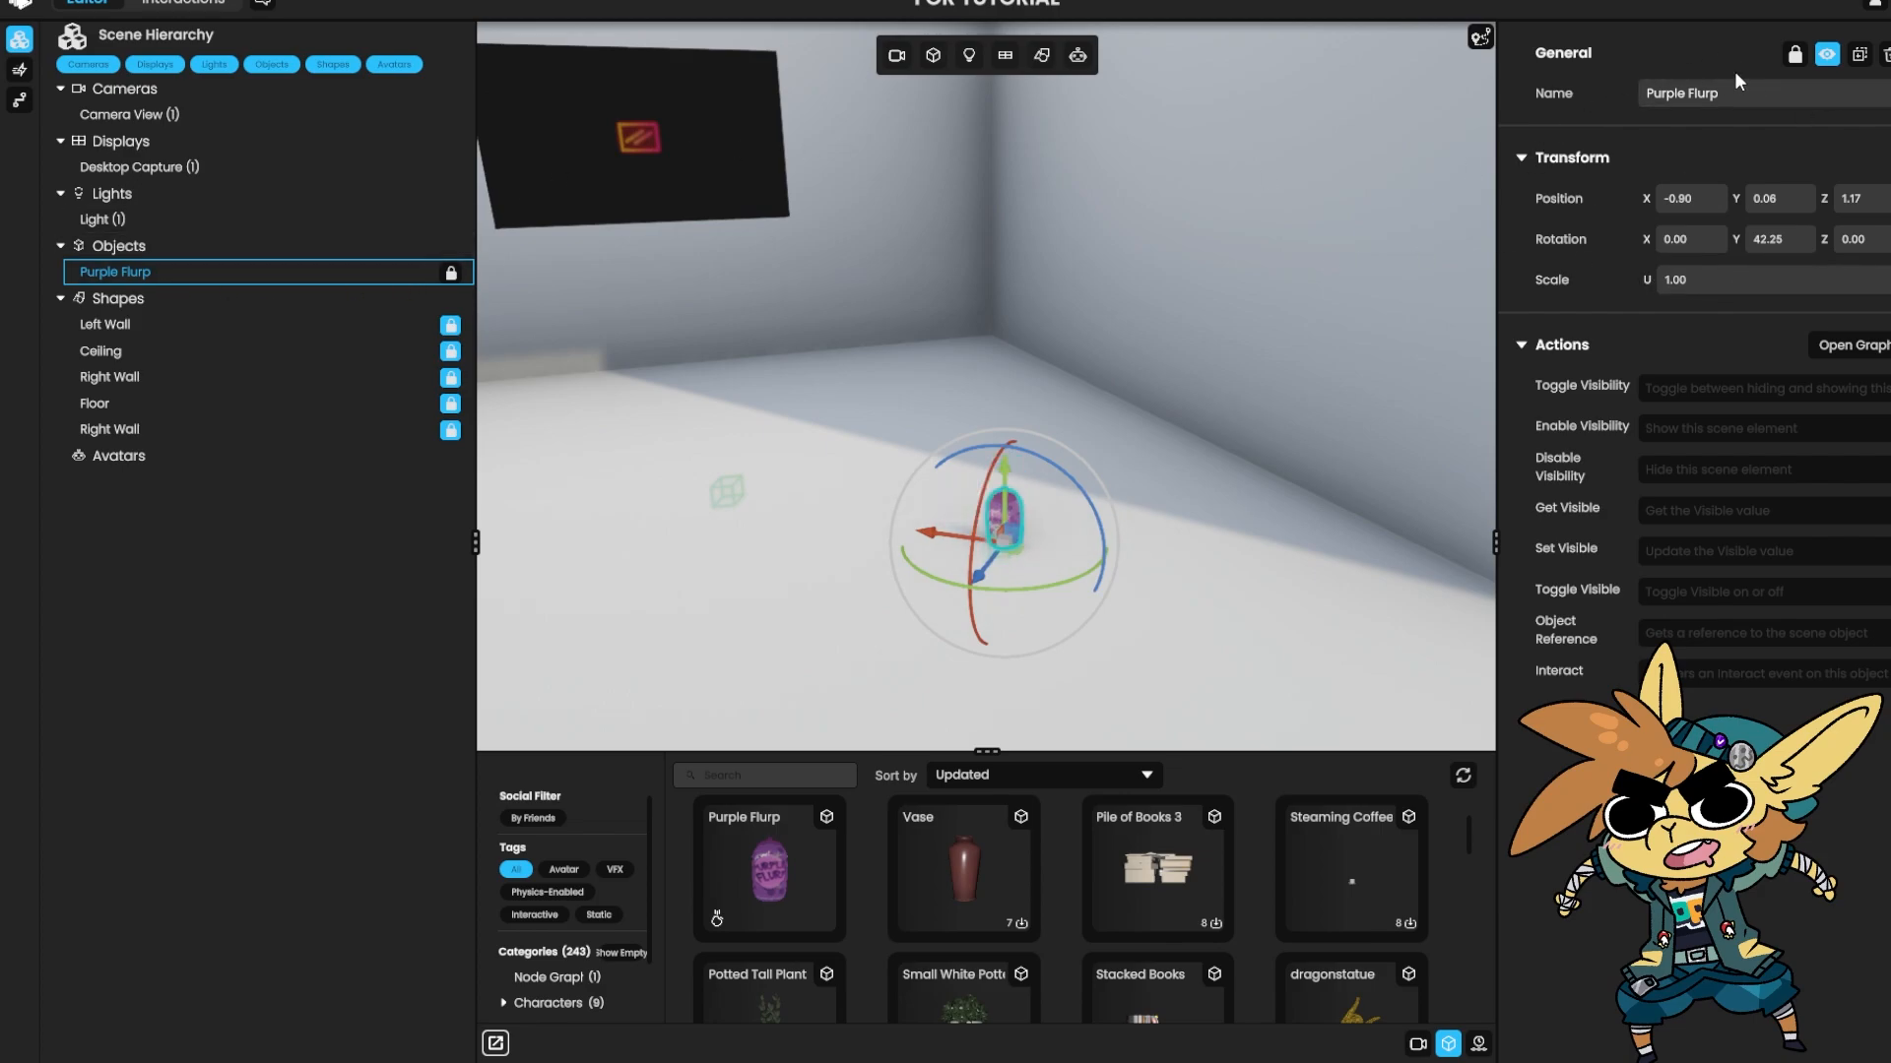
click(1875, 45)
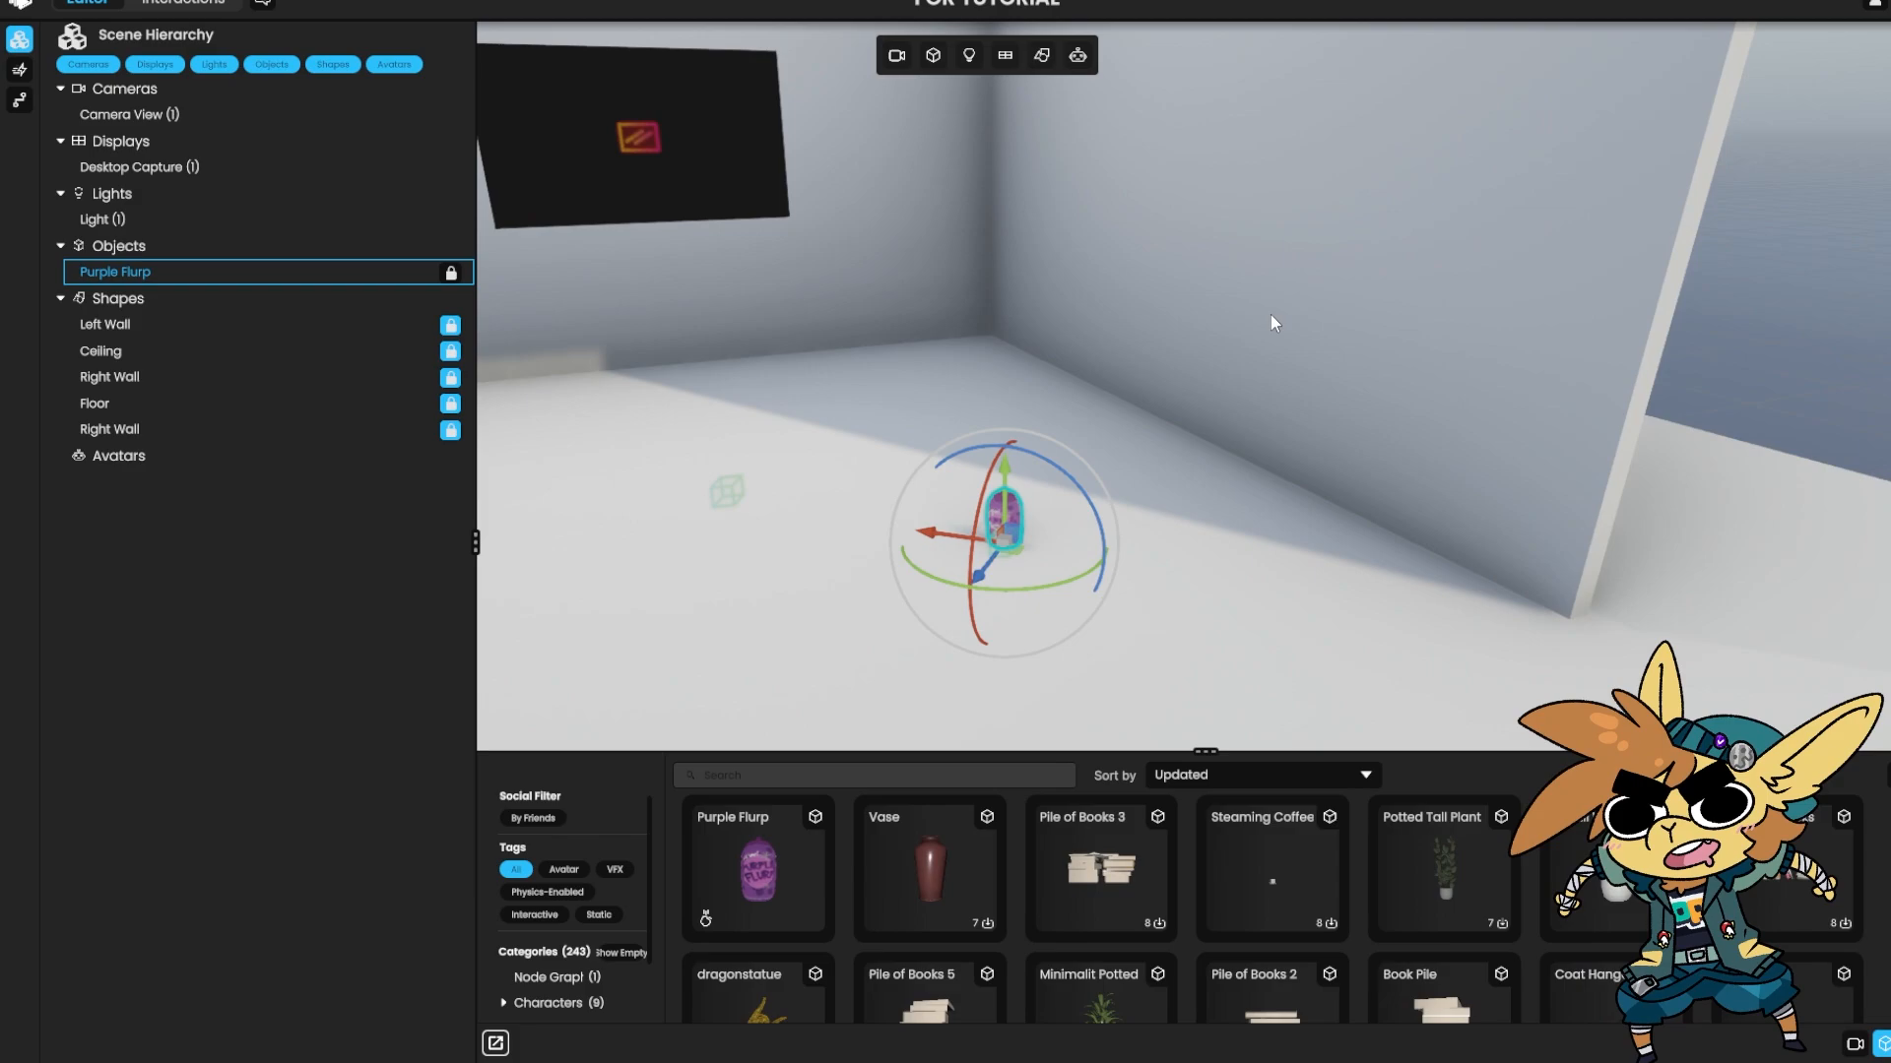
click(19, 40)
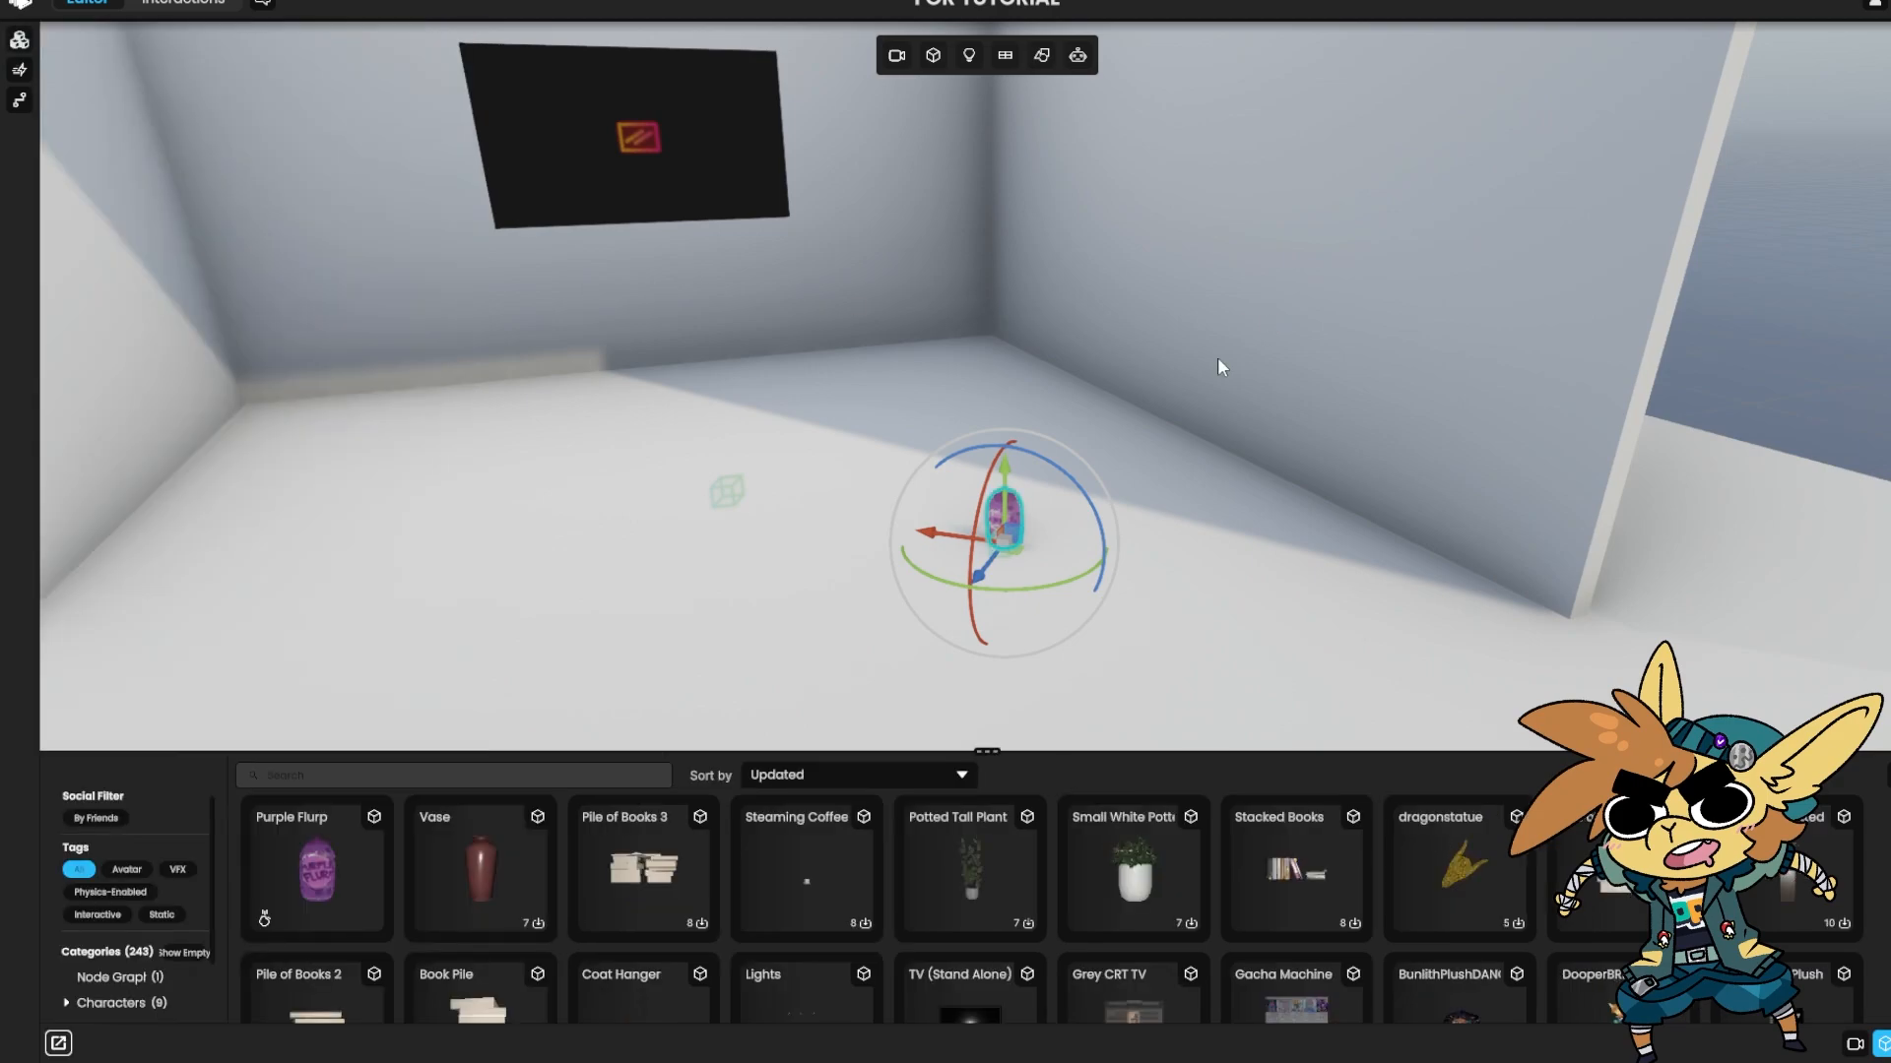
right_drag(1224, 367, 1681, 523)
click(1883, 1044)
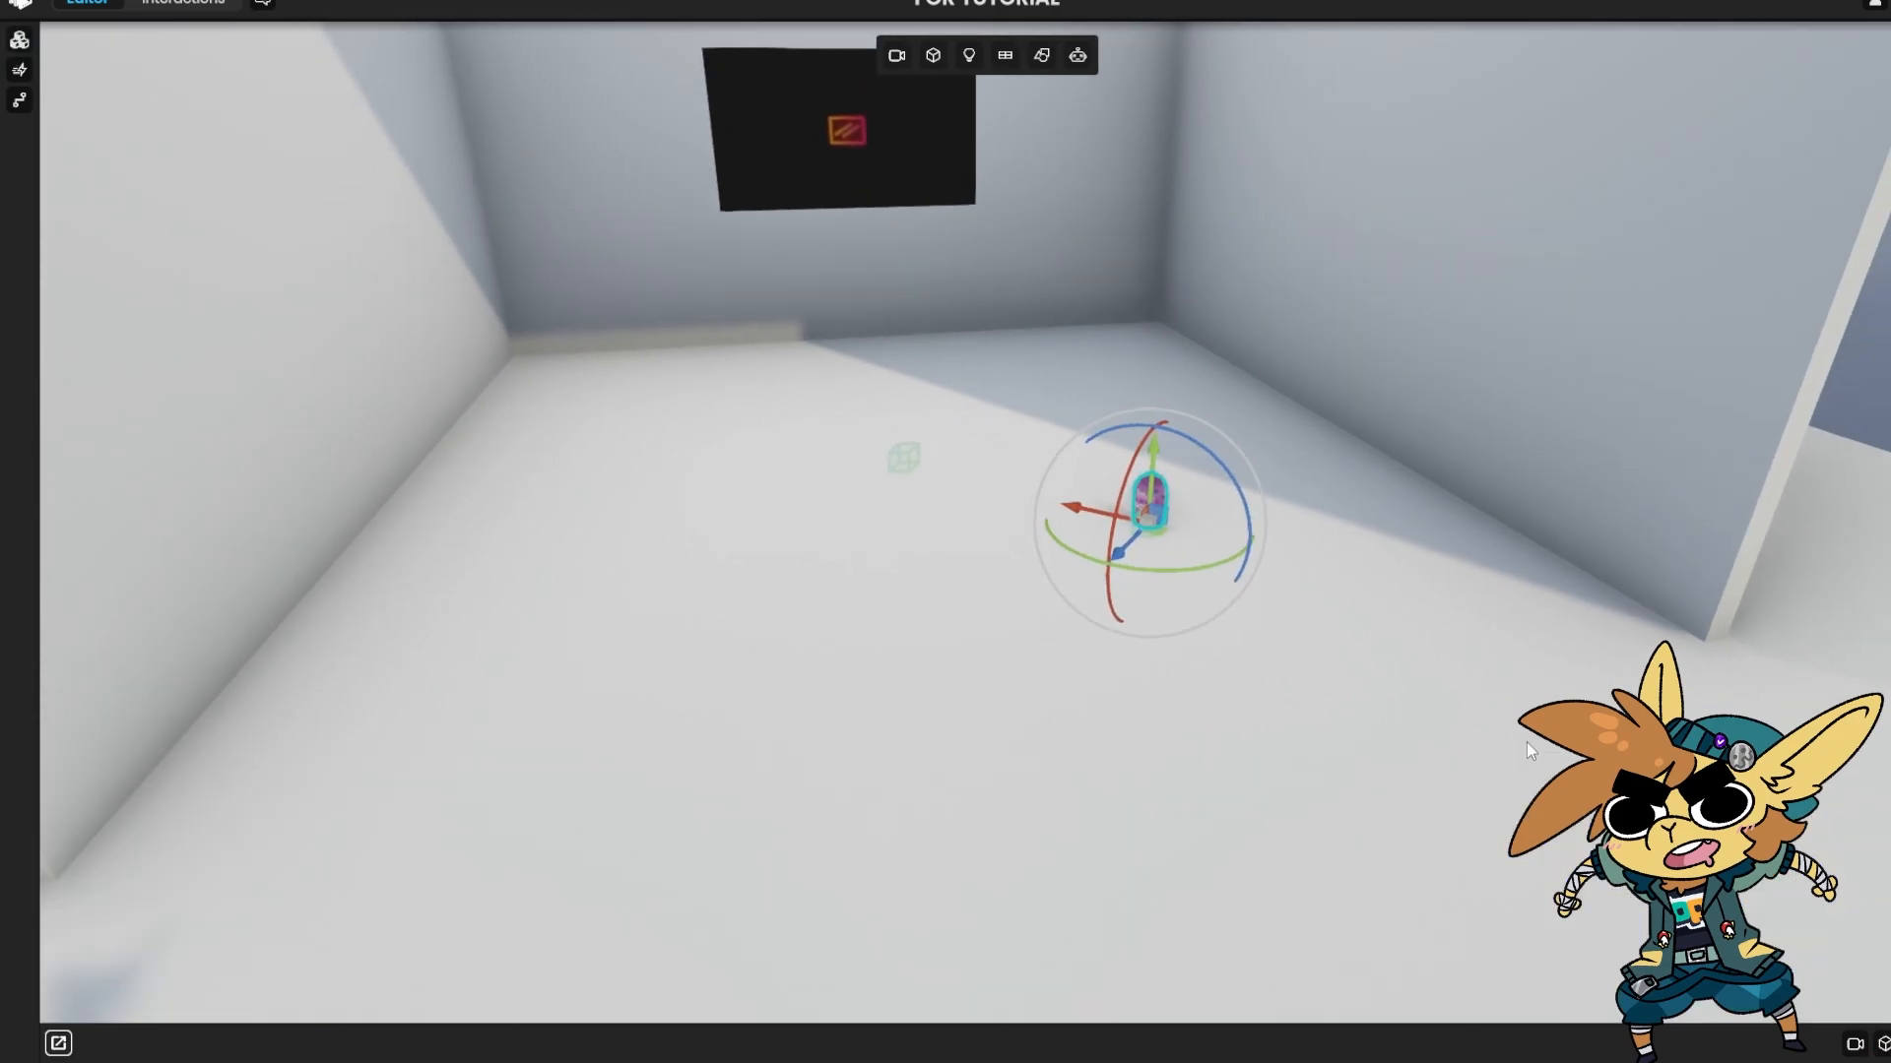
Deselect the Purple Flurp can and show the object details area again beside a closer view of the can
right_drag(1526, 742, 1694, 759)
right_drag(965, 532, 963, 443)
key(w)
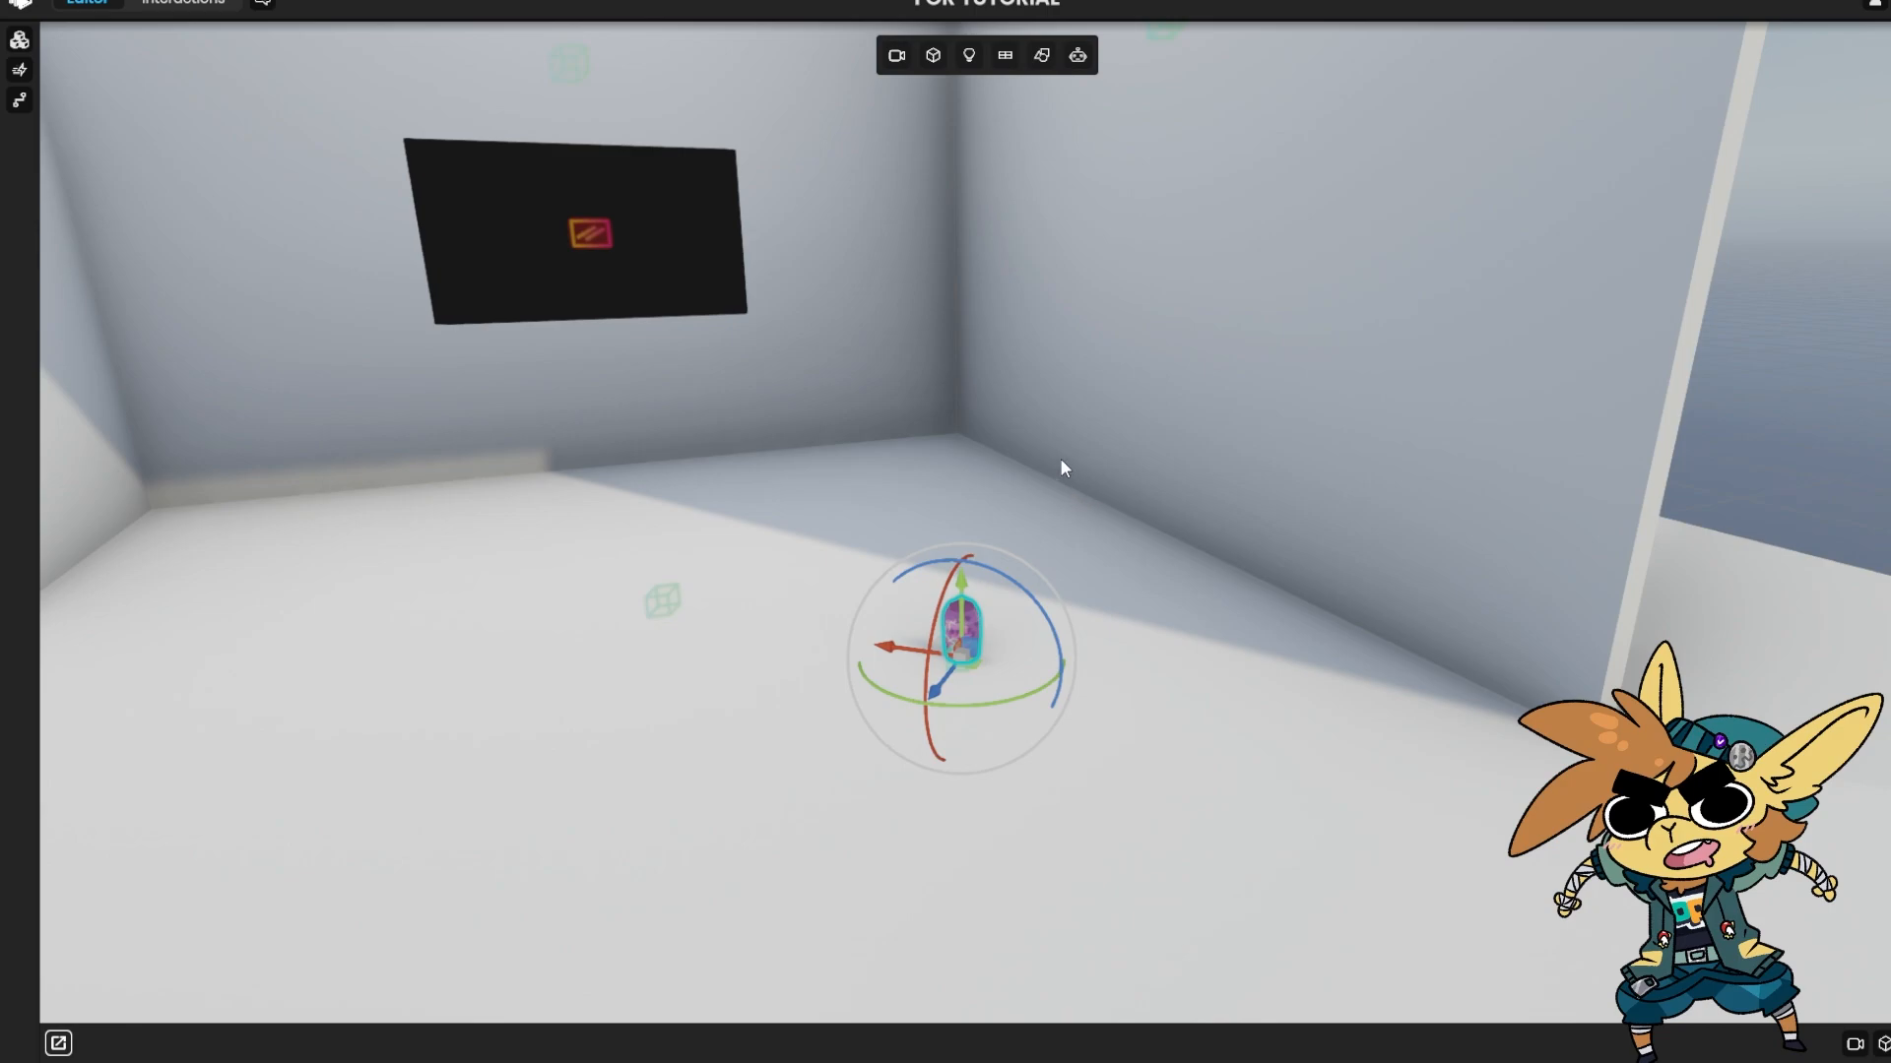
right_drag(977, 459, 993, 502)
click(943, 475)
click(1390, 401)
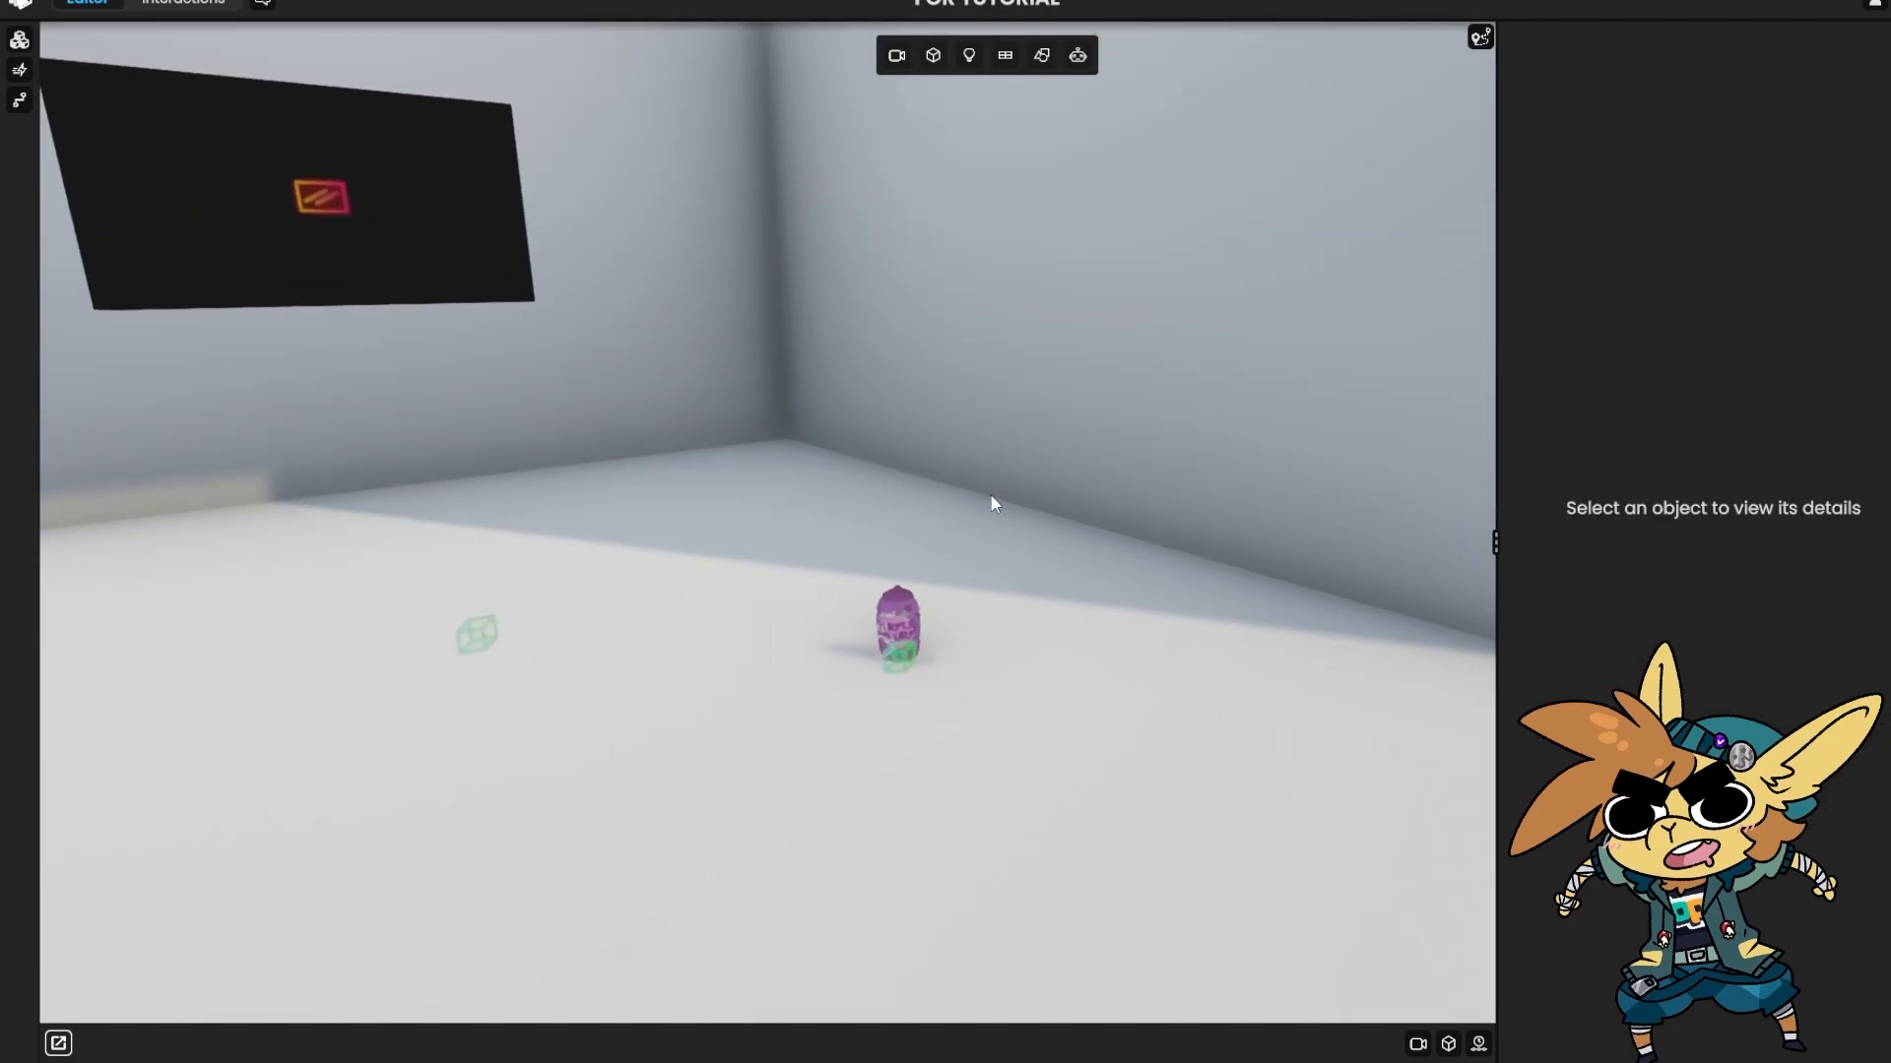